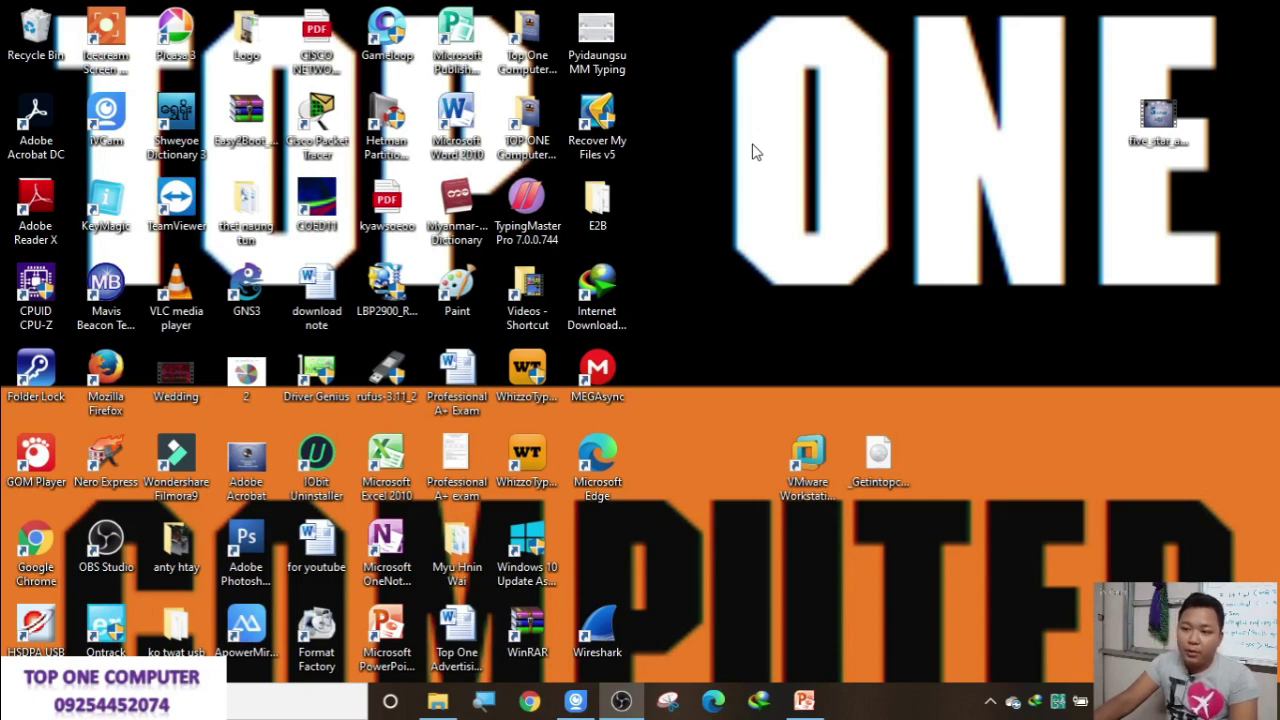
Step: Launch VMware Workstation Pro from its desktop shortcut
left_click(826, 458)
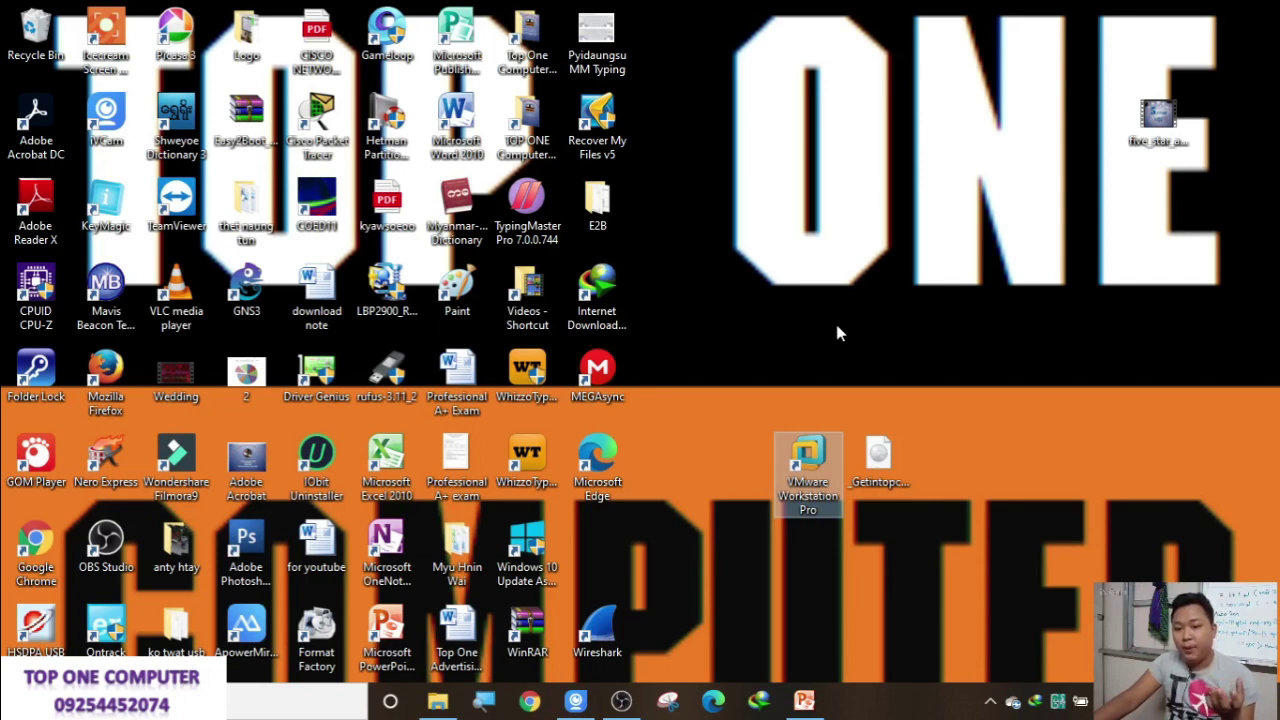
left_click(838, 486)
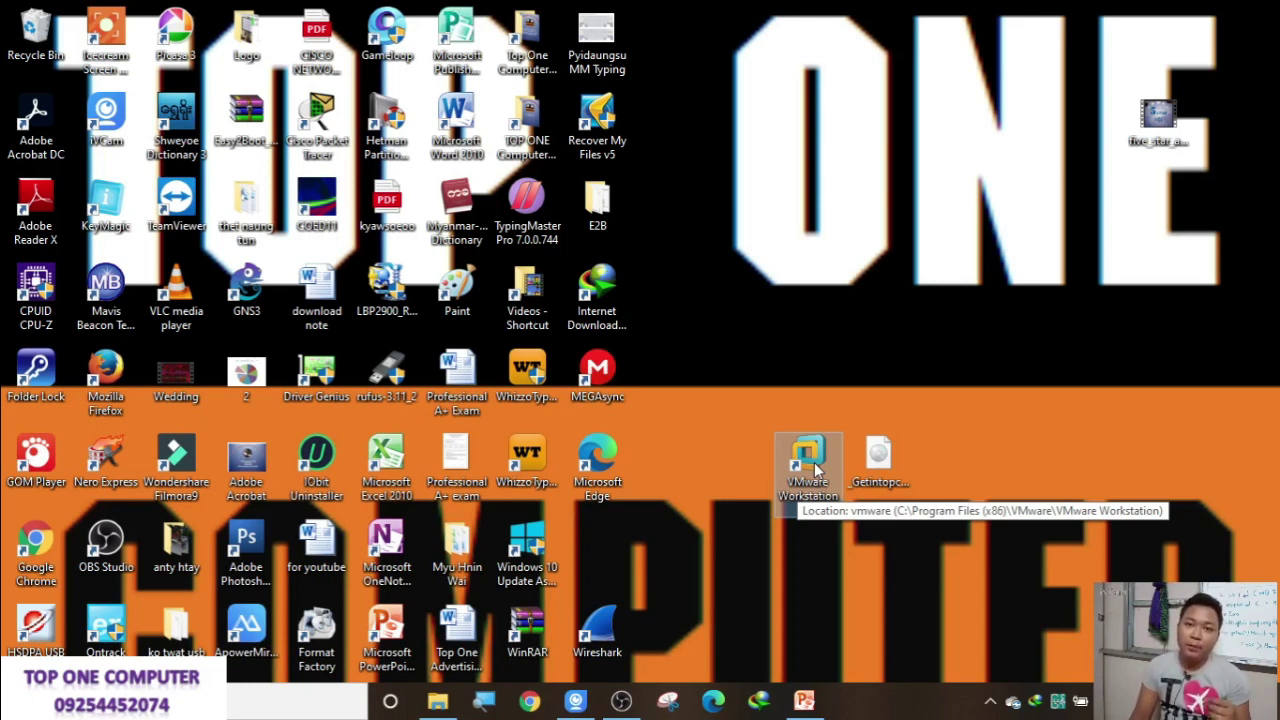
left_click(815, 470)
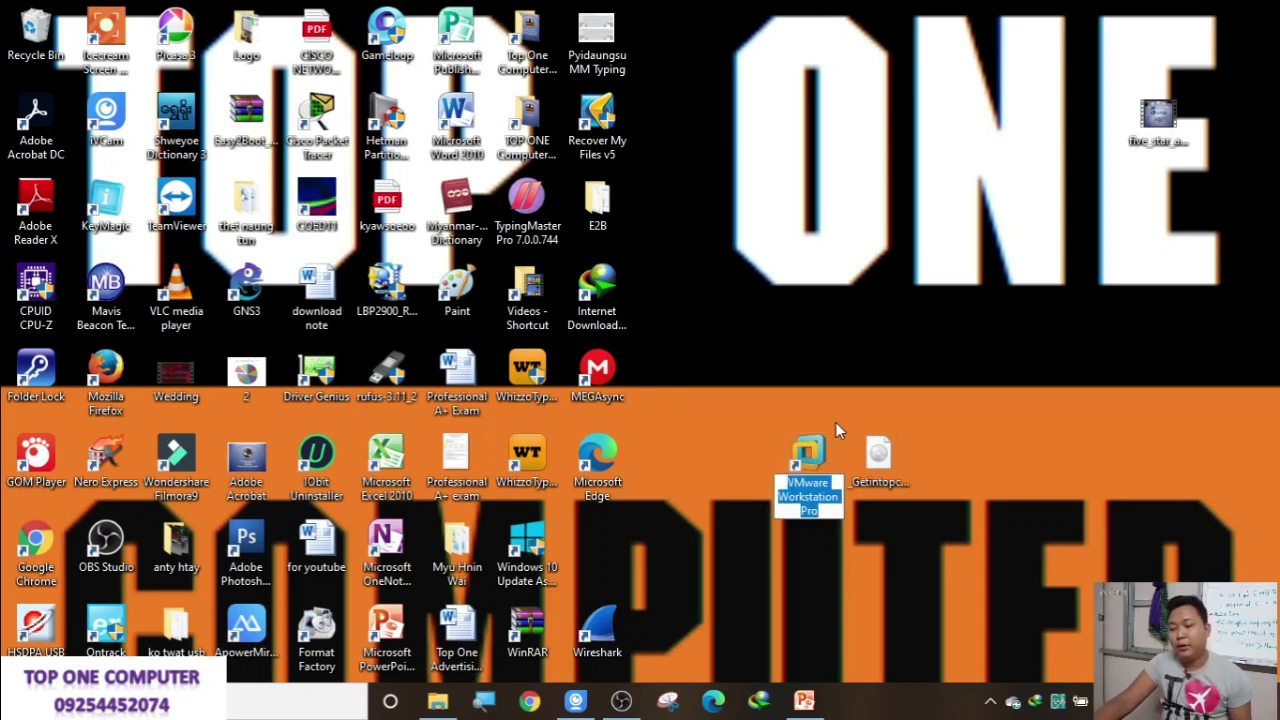
key("Return")
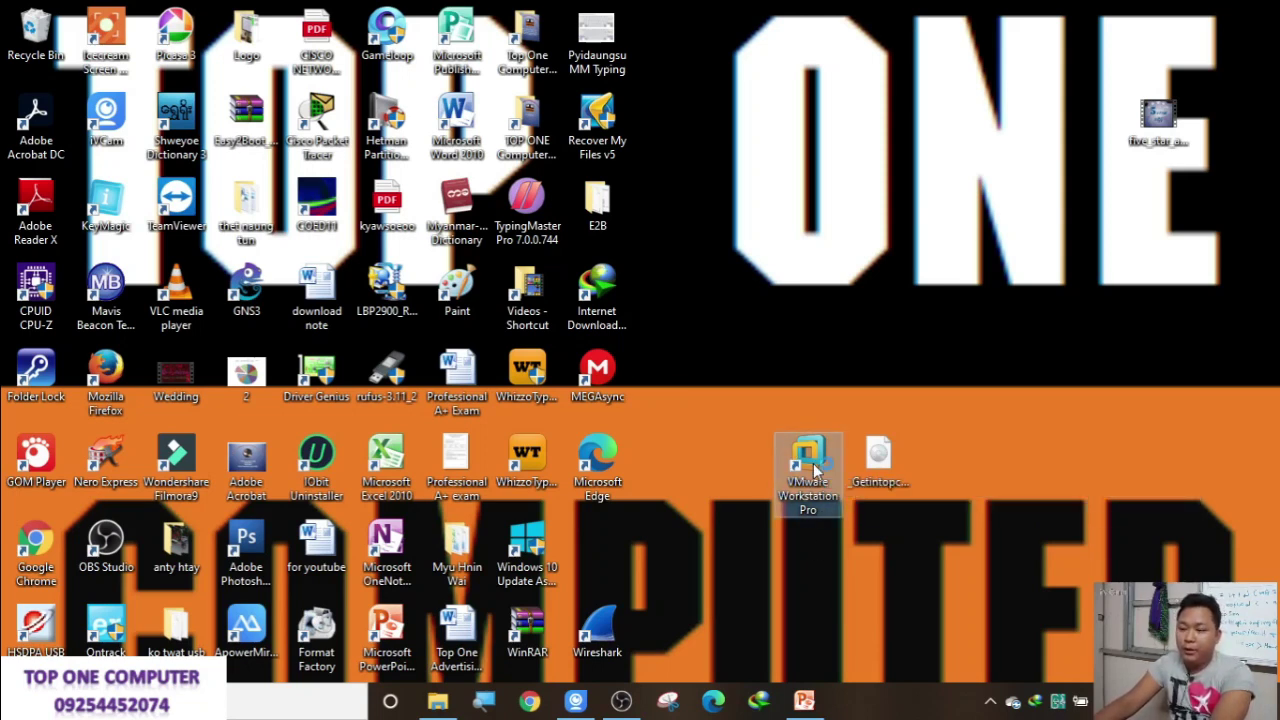
left_click(815, 470)
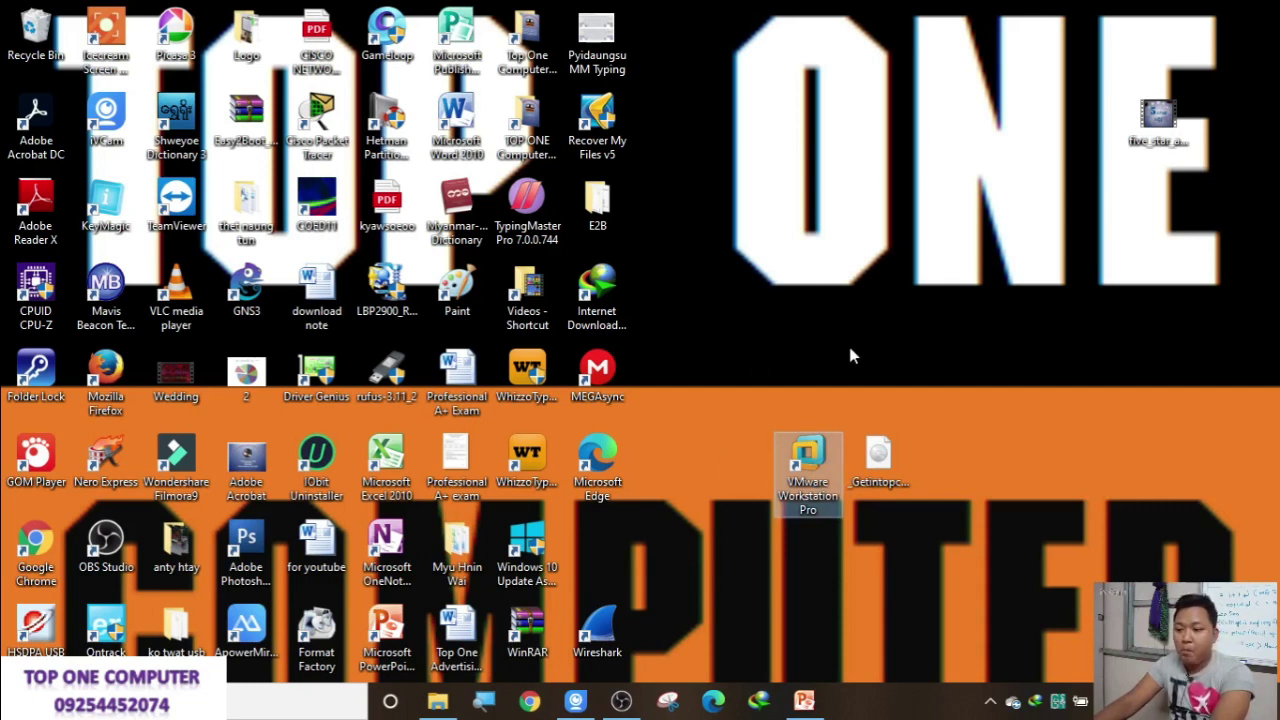
key("Return")
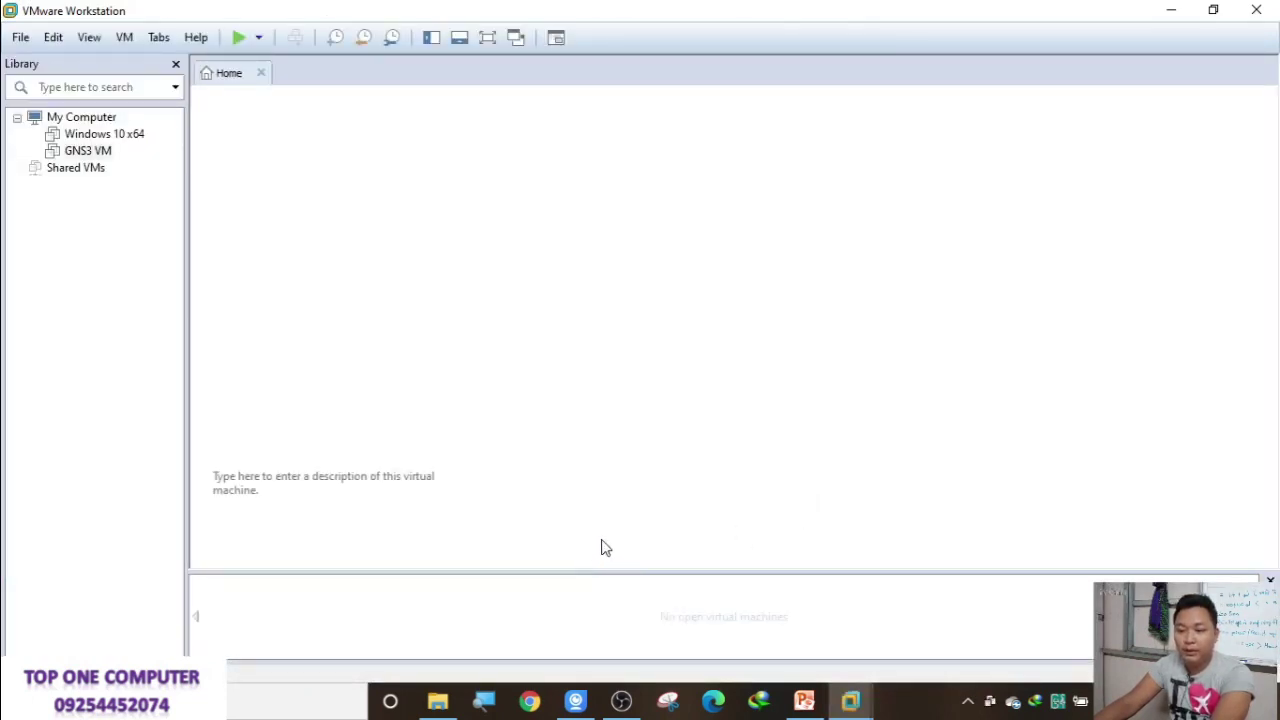
Step: Close the open PowerPoint window and power on the Windows 10 x64 virtual machine
left_click(804, 700)
left_click(1250, 14)
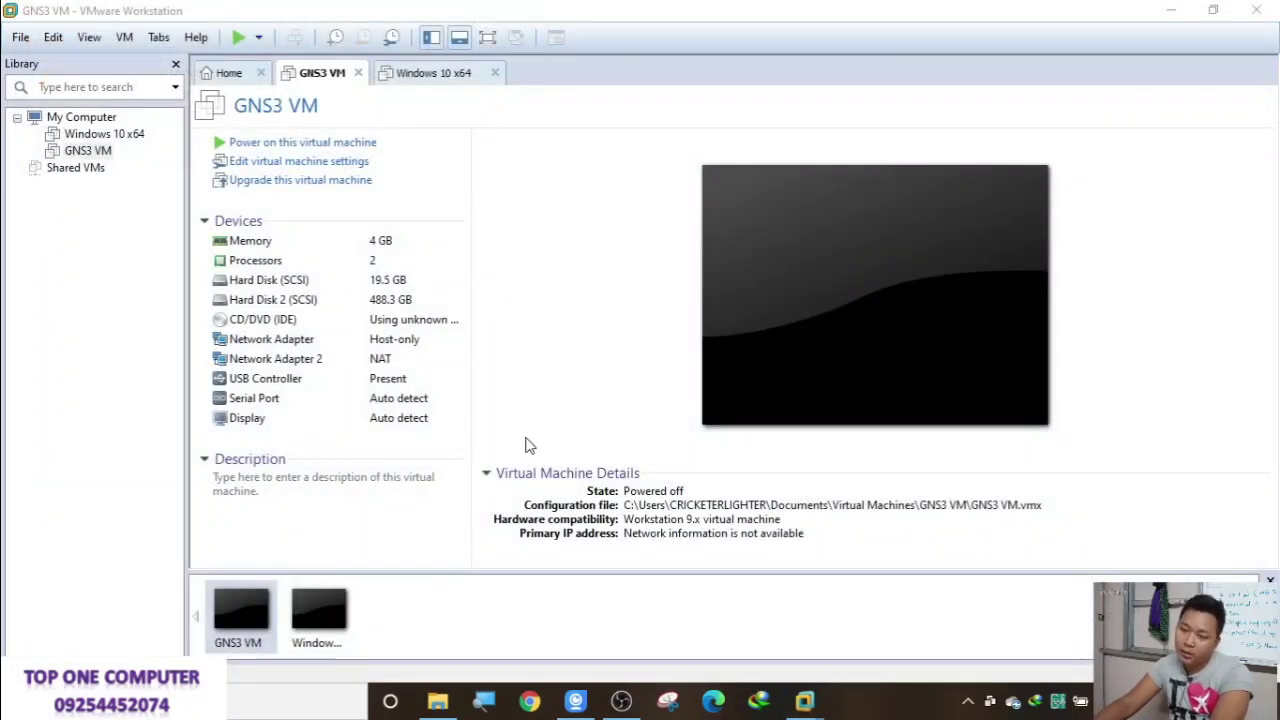
left_click(112, 142)
left_click(302, 145)
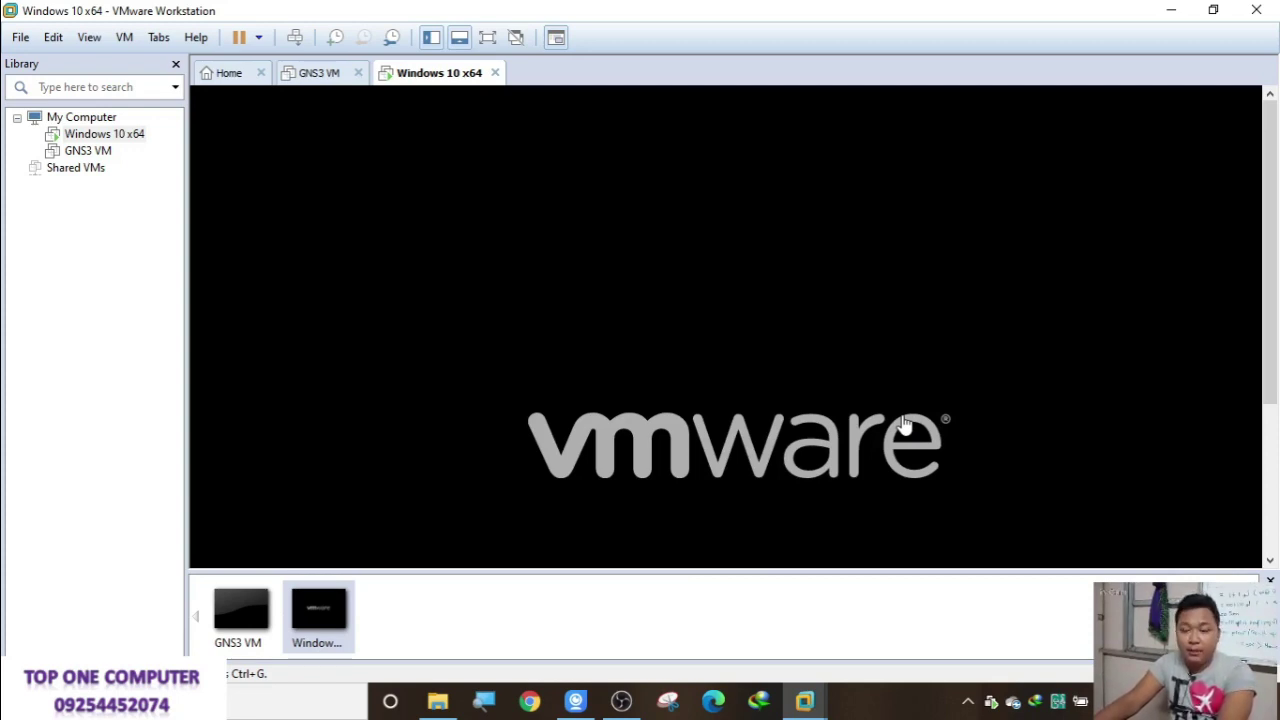
Step: Show the host desktop while the virtual machine starts, and bring the Windows 10 x64 machine back into view
left_click(1180, 12)
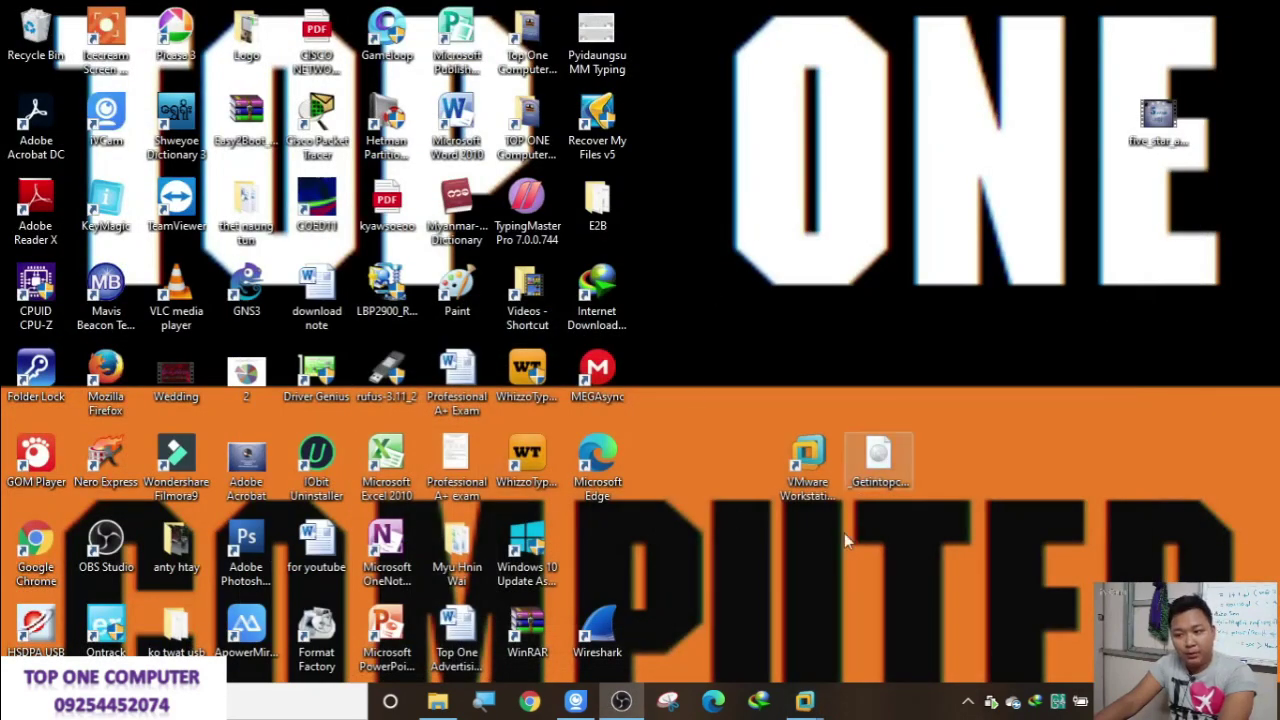
mouse_move(805, 700)
left_click(851, 620)
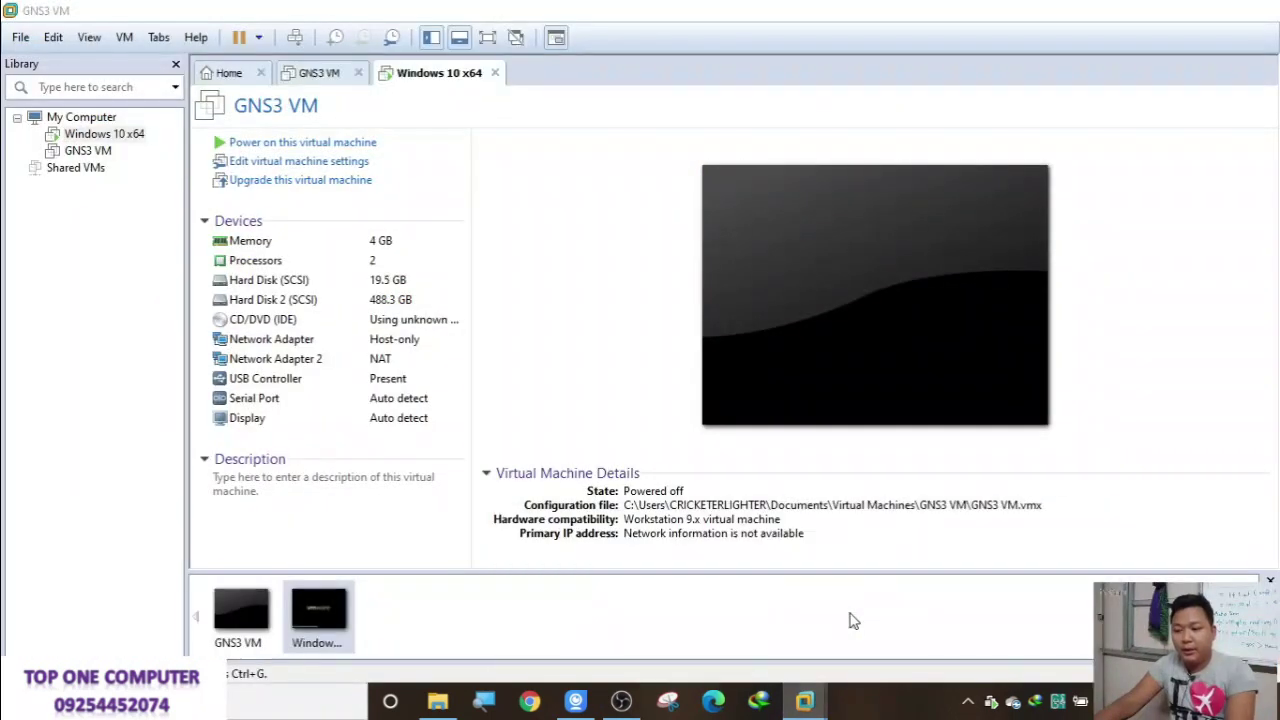
left_click(425, 73)
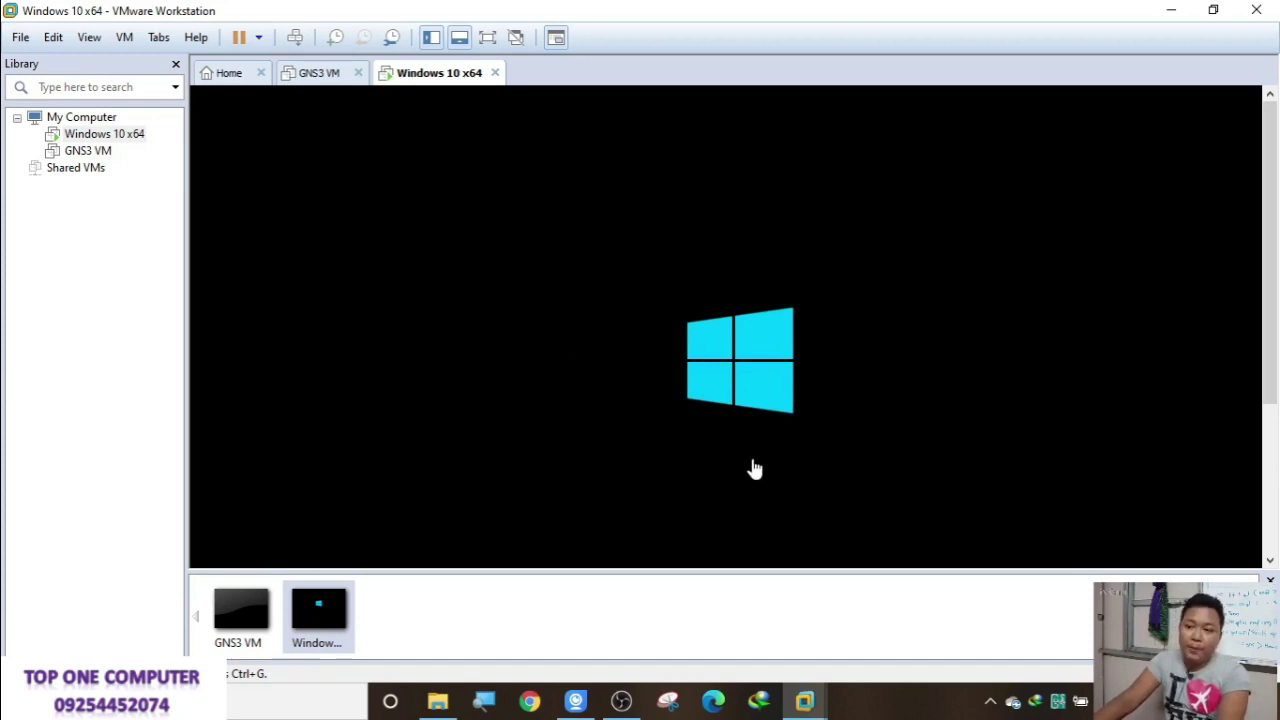
Step: Go back to the host desktop and reopen VMware Workstation on the GNS3 VM summary
left_click(1171, 10)
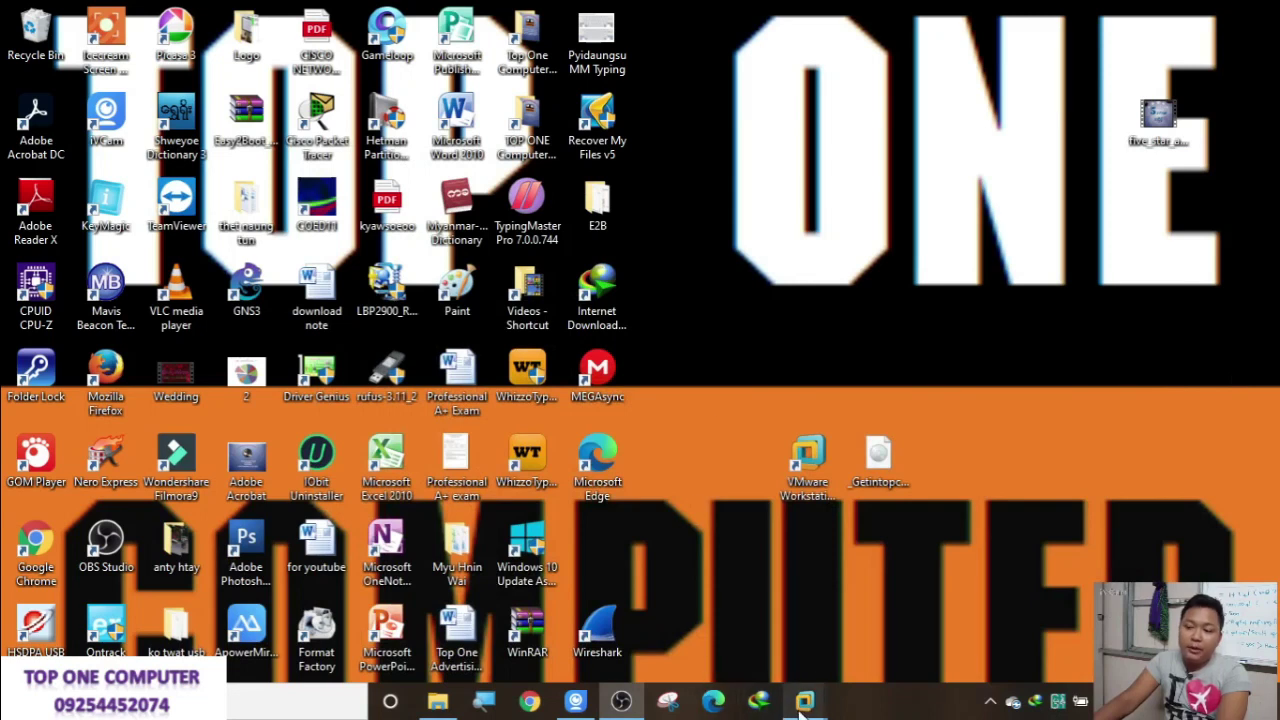
mouse_move(805, 705)
left_click(834, 615)
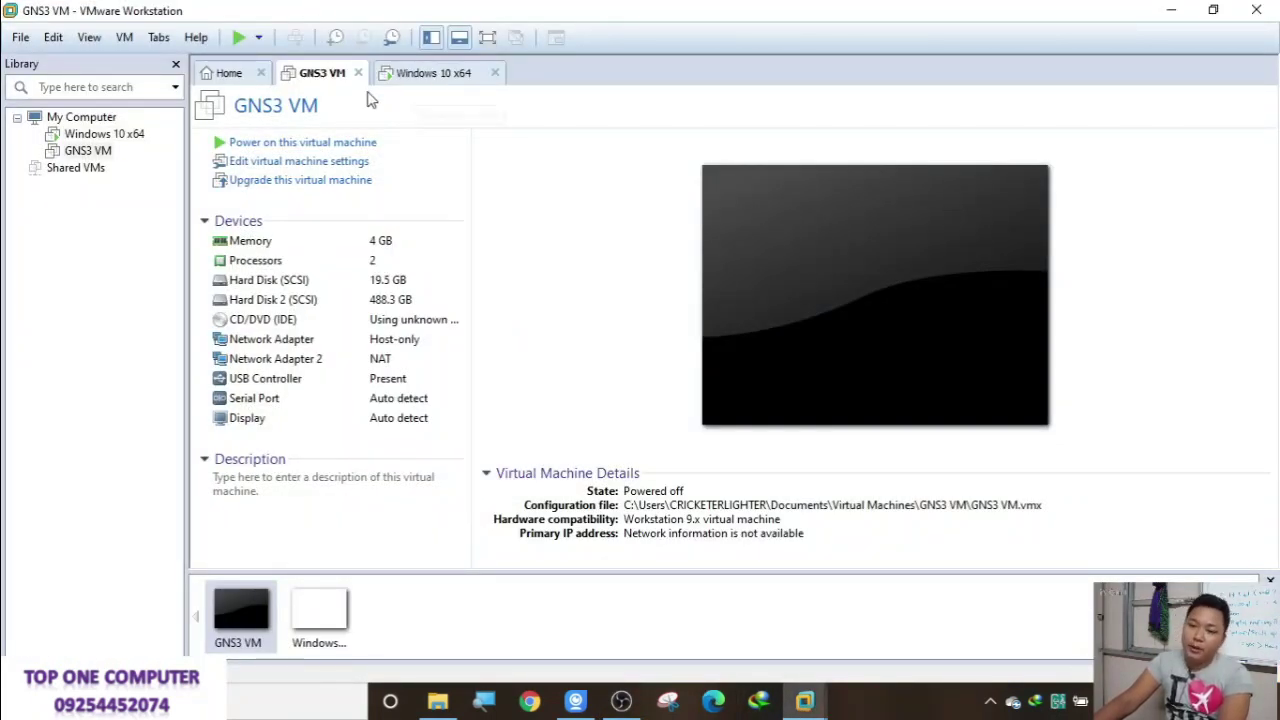
left_click(110, 151)
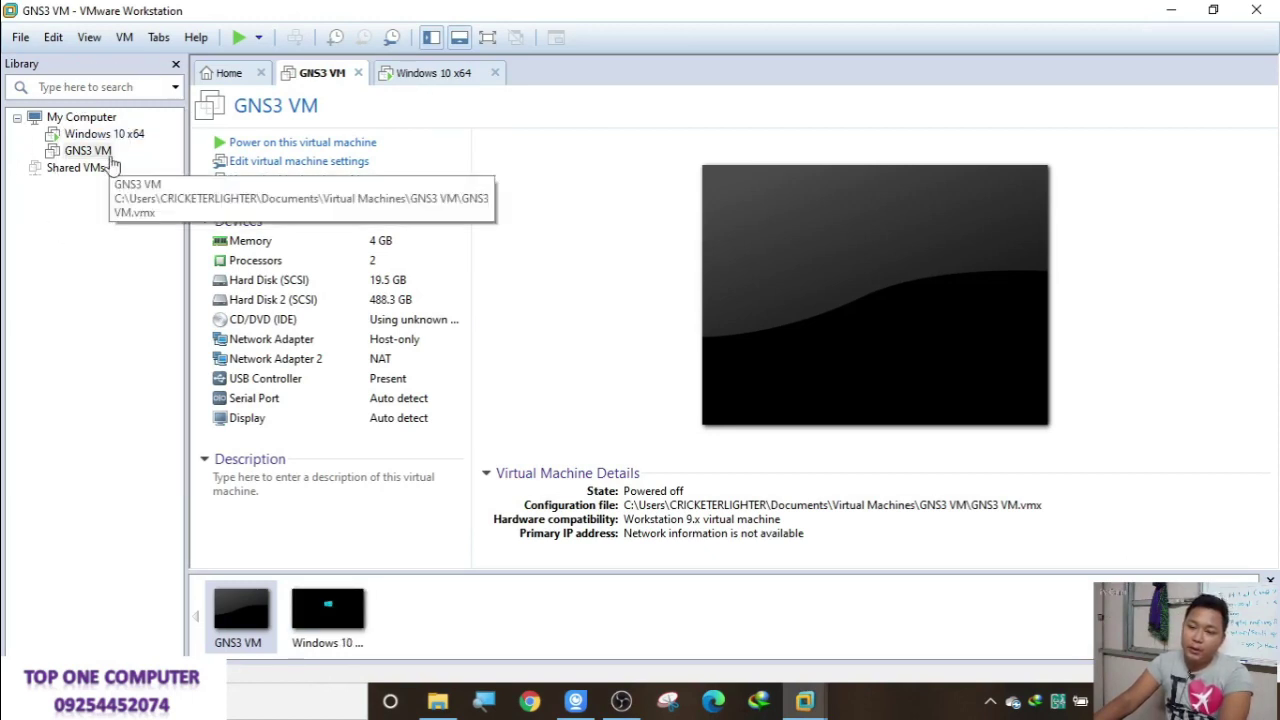
Step: Watch the Windows 10 x64 machine boot in full screen, and return it to the windowed view
left_click(409, 84)
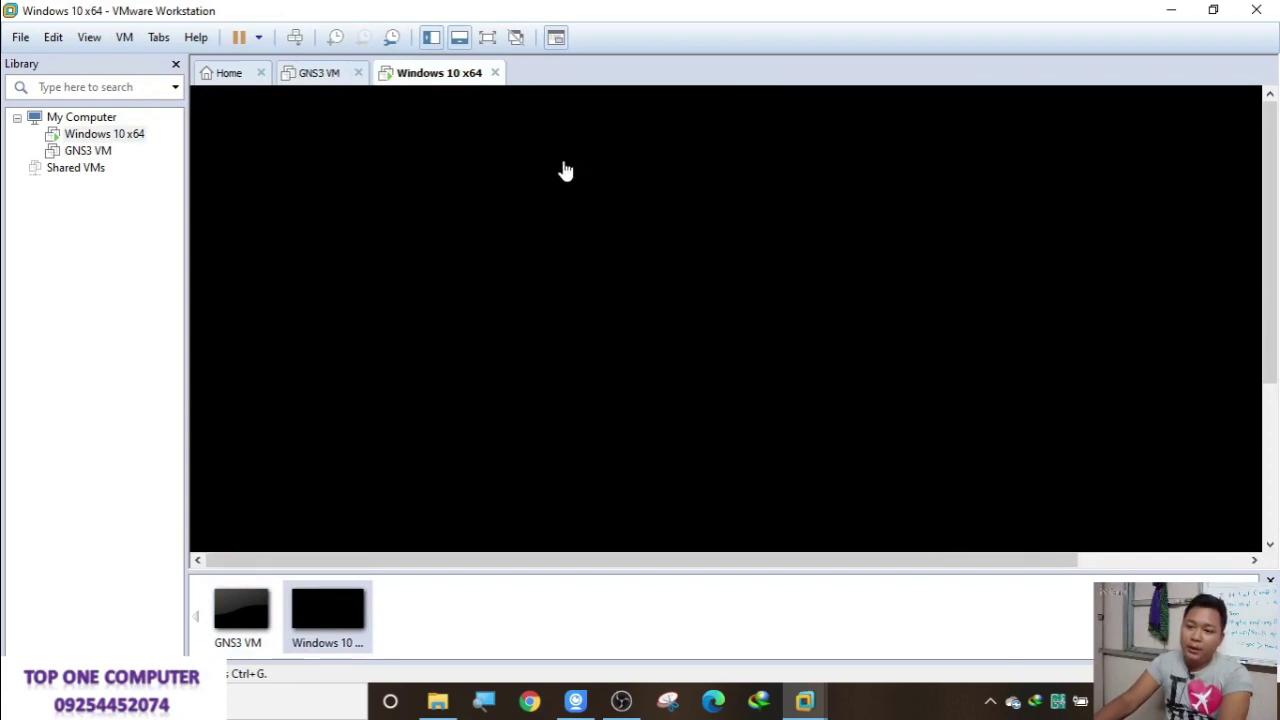
left_click(487, 40)
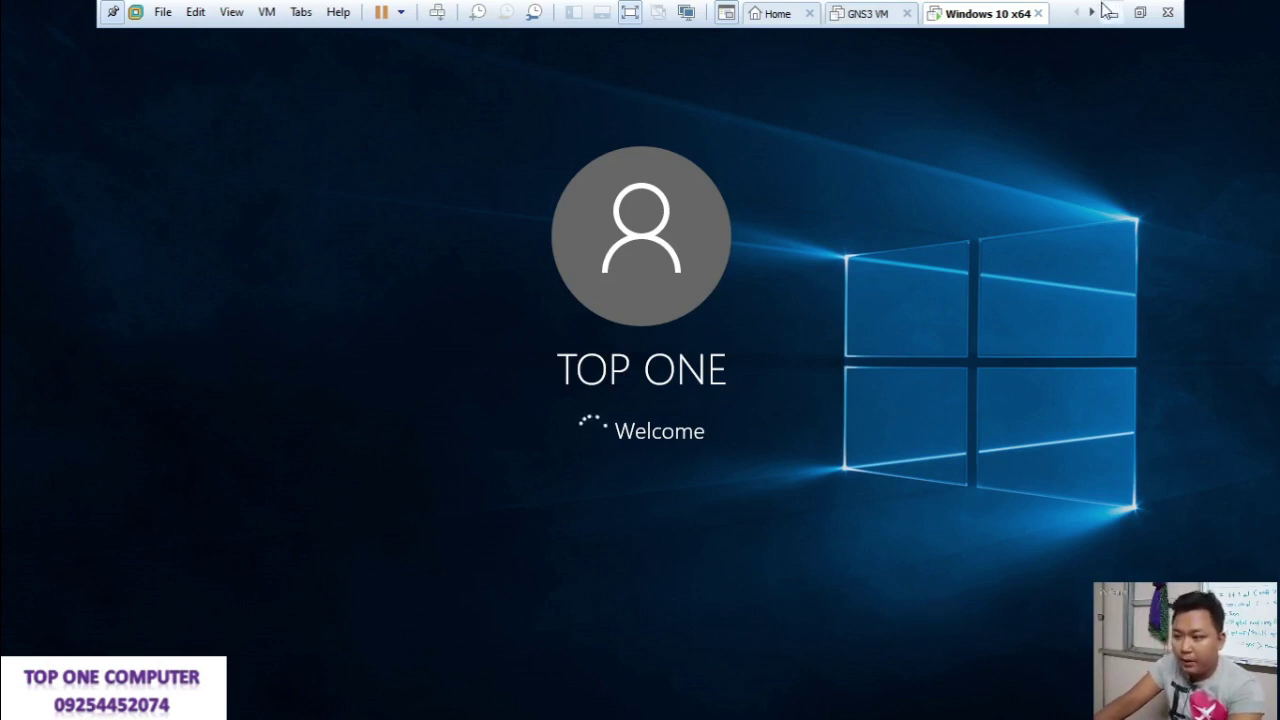
left_click(1138, 14)
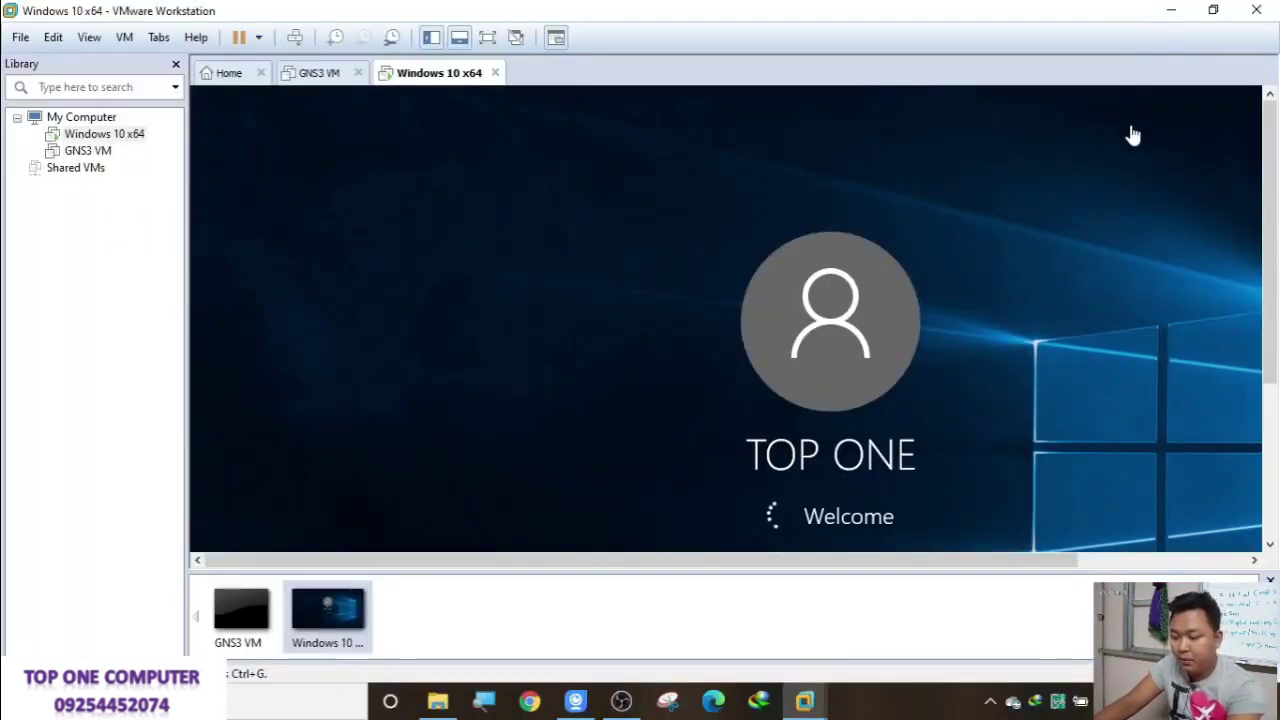
Step: Turn off the KeyMagic input and open Task Manager on the host by running taskmgr
key("super+r")
type("cmd")
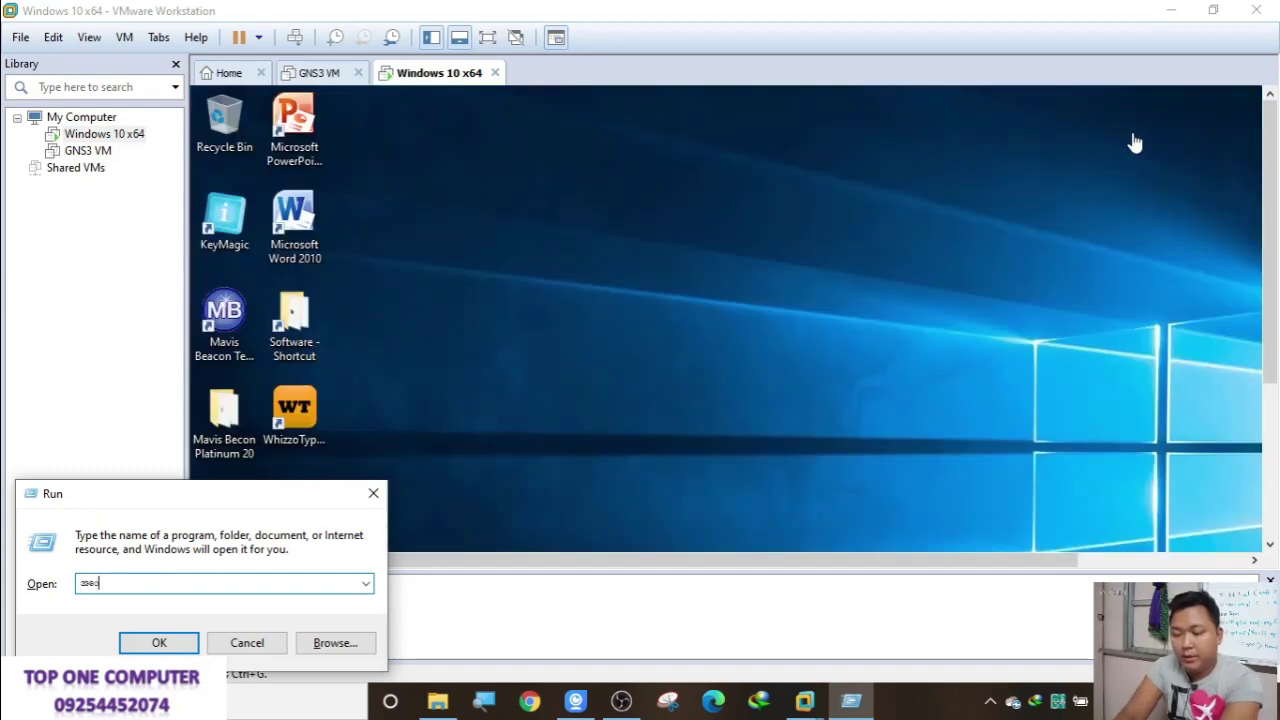
key("BackSpace")
key("BackSpace")
key("BackSpace")
key("ctrl+shift")
type("ta")
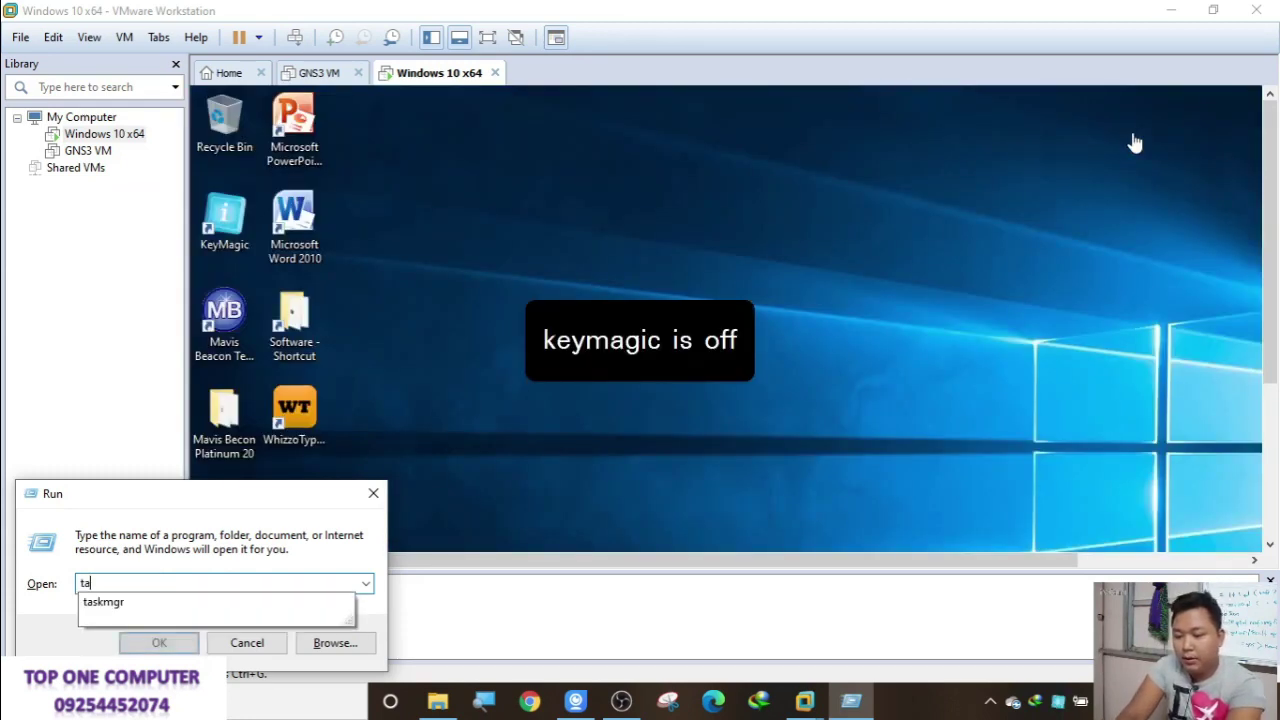
type("skmgr")
key("Return")
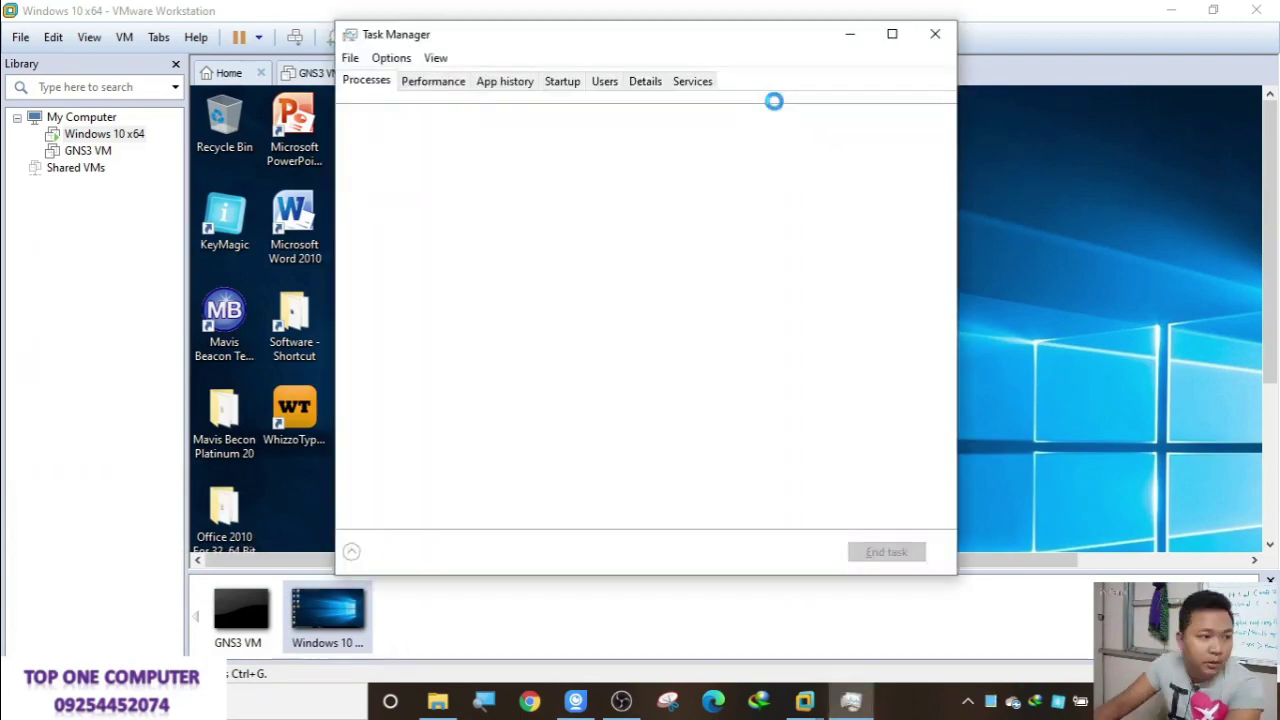
Step: Check the host's CPU, memory and Disk 0 performance in Task Manager, and close it
left_click(448, 86)
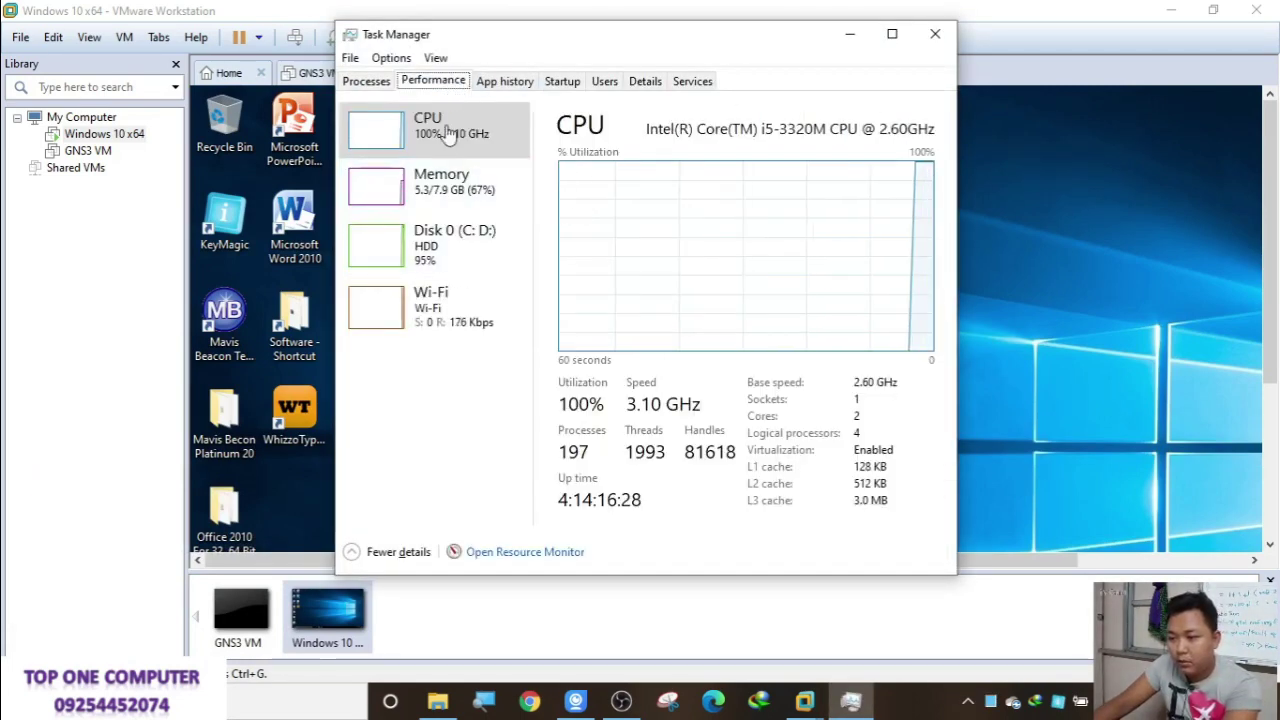
left_click(457, 213)
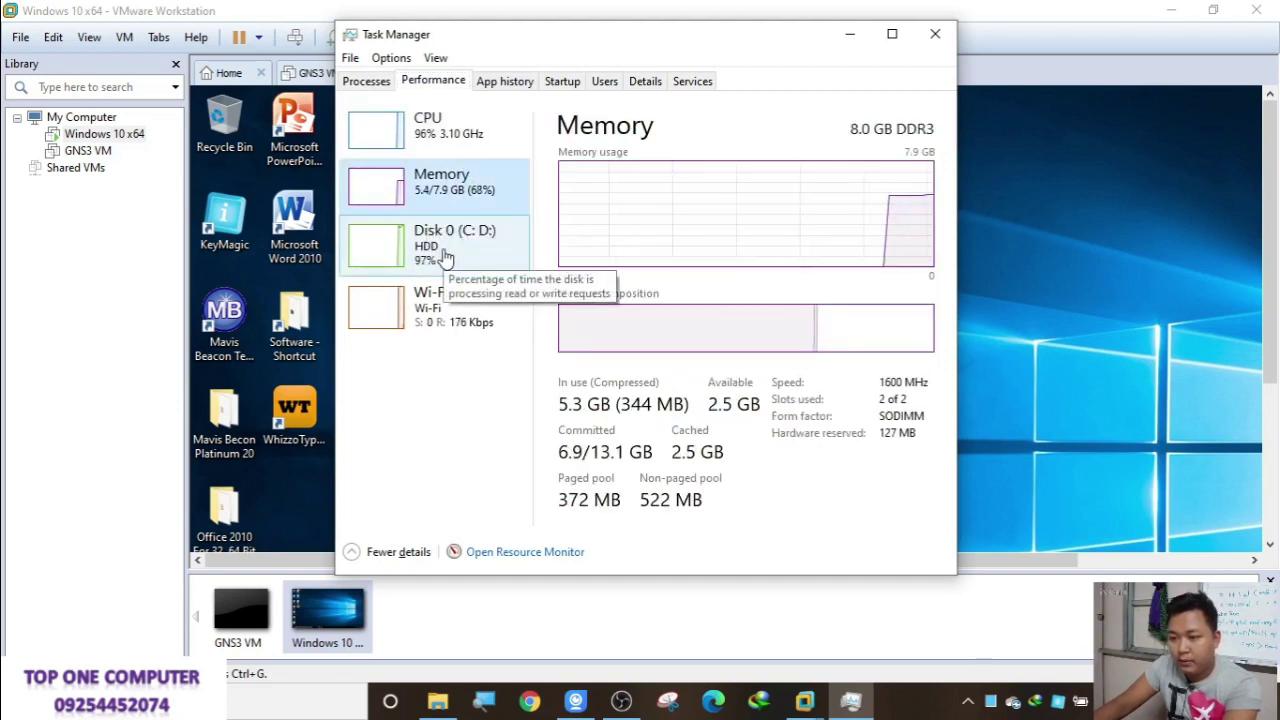
left_click(446, 255)
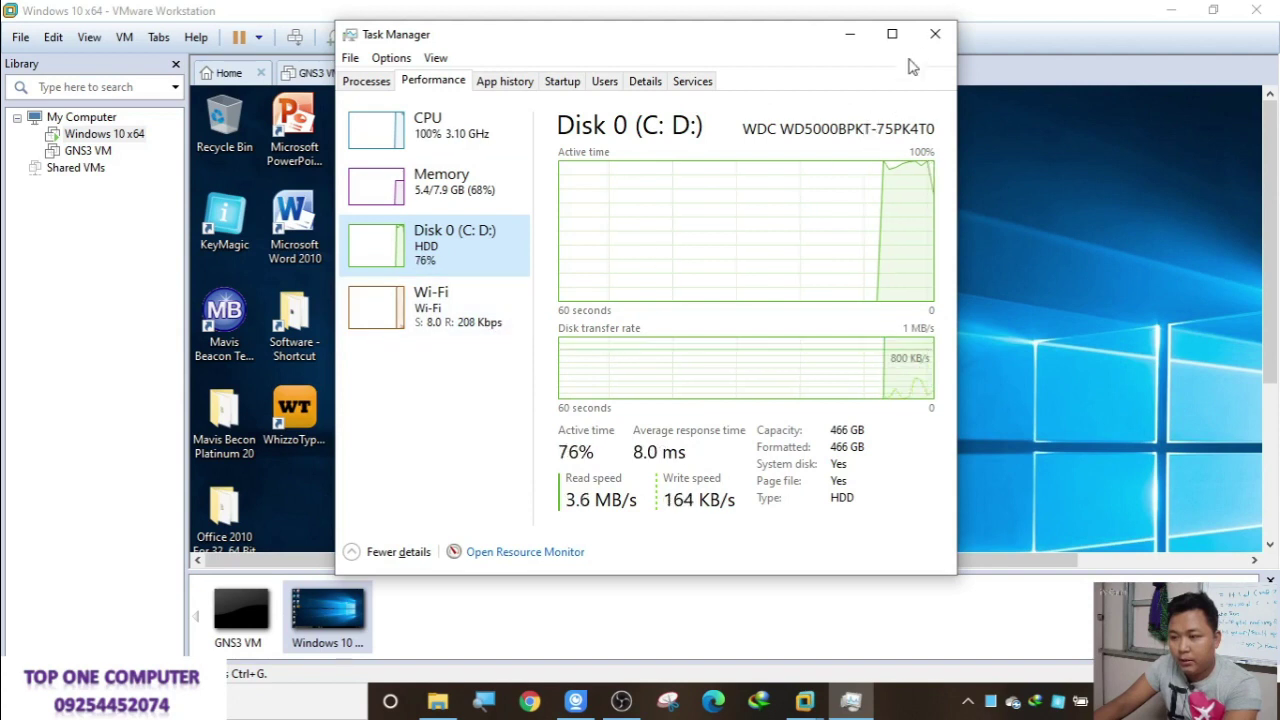
left_click(931, 37)
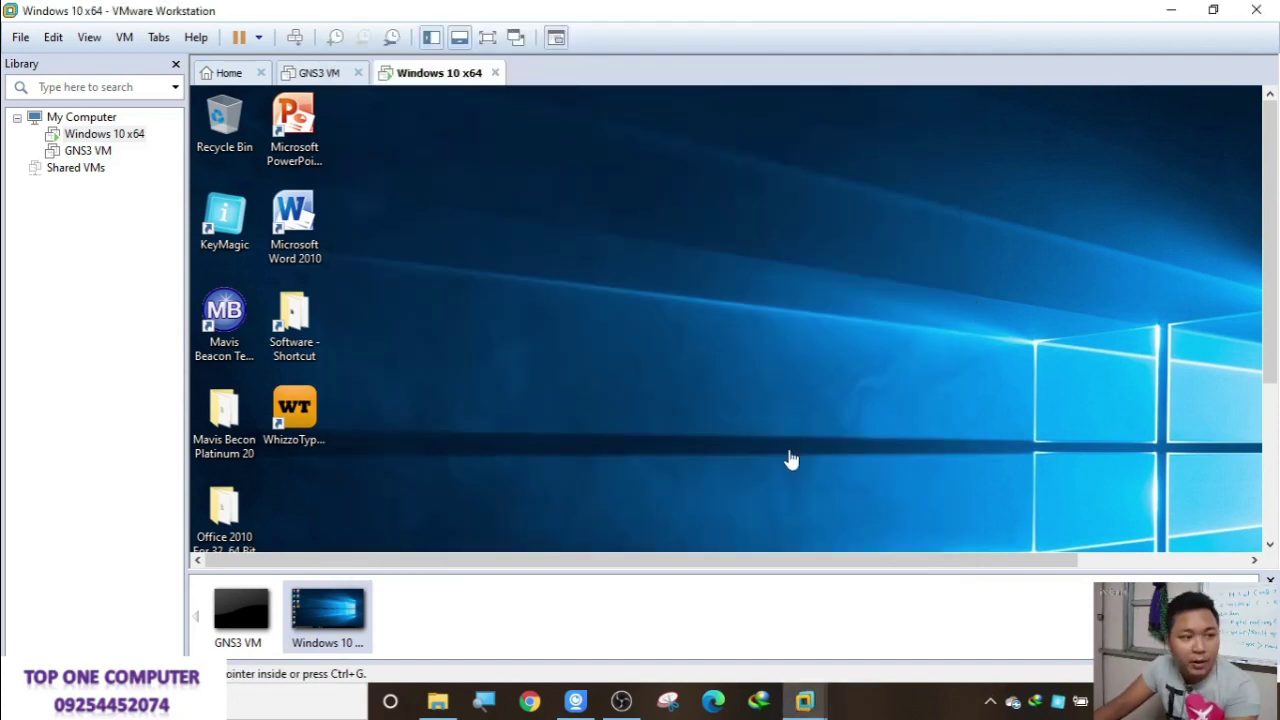
Step: Minimize and reopen the Windows 10 x64 machine, show it in full screen, and refresh the guest desktop
left_click(1171, 12)
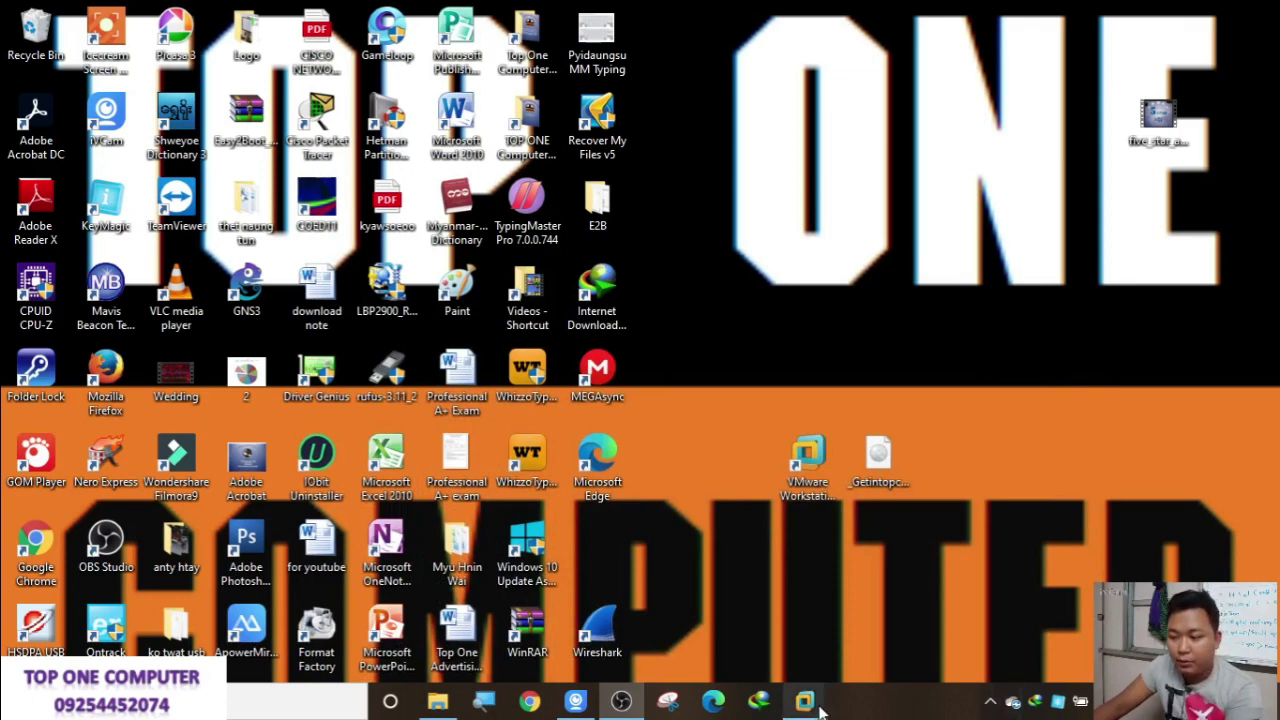
mouse_move(806, 702)
left_click(1090, 610)
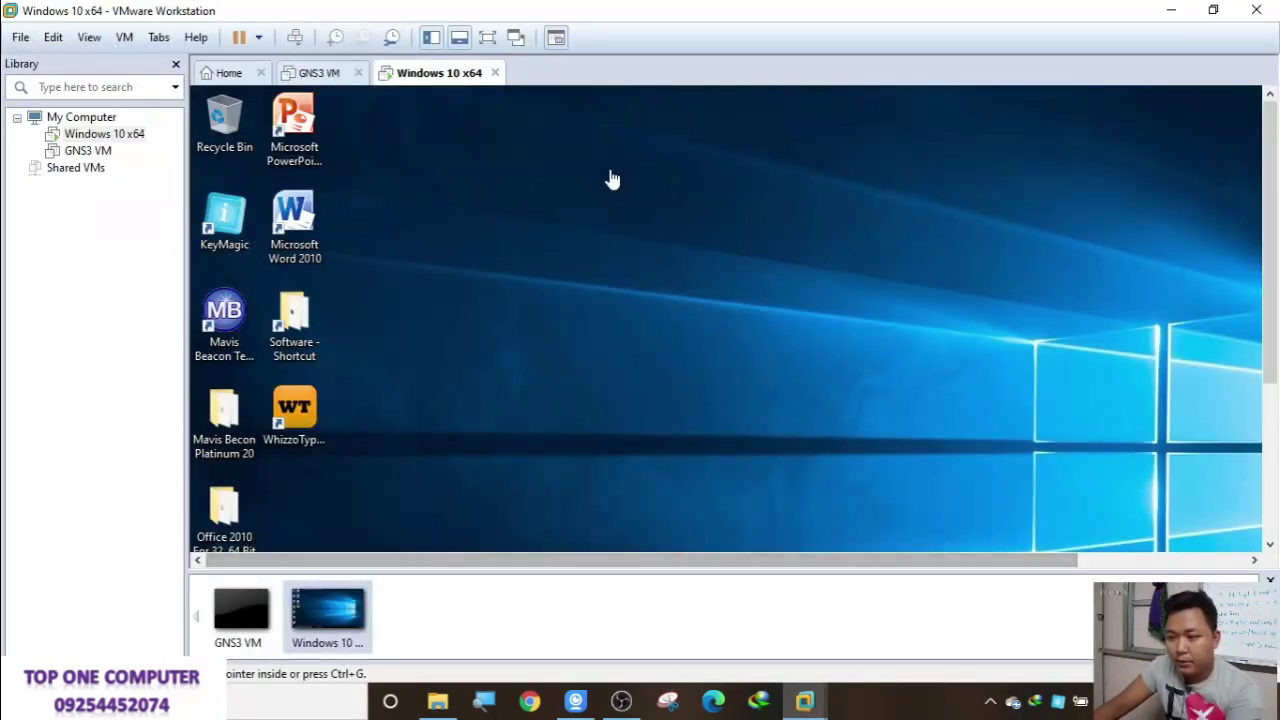
left_click(487, 37)
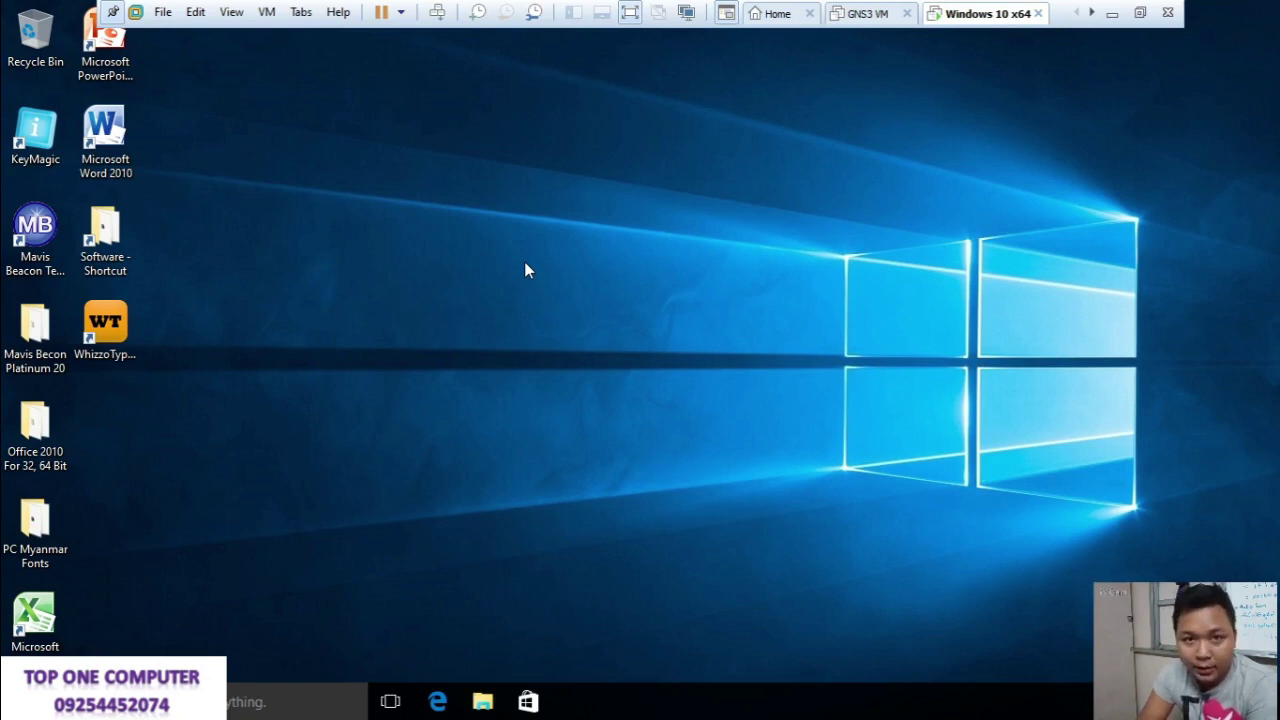
right_click(613, 213)
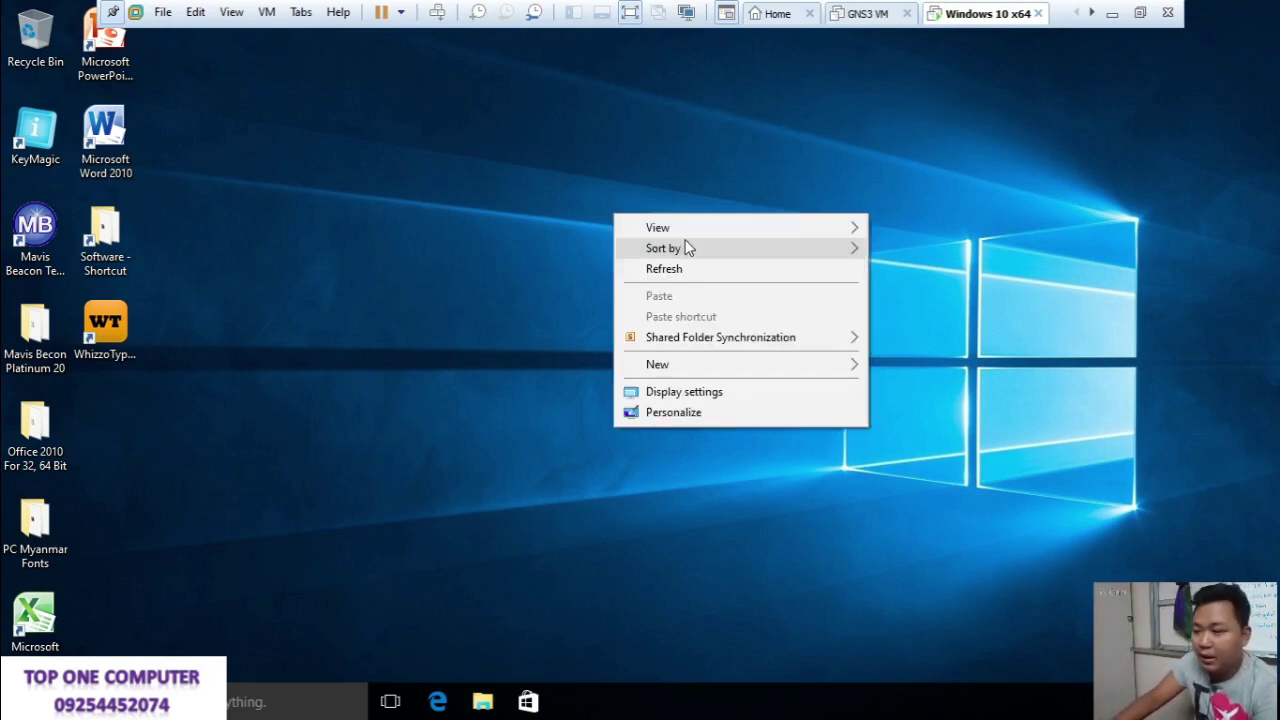
left_click(686, 268)
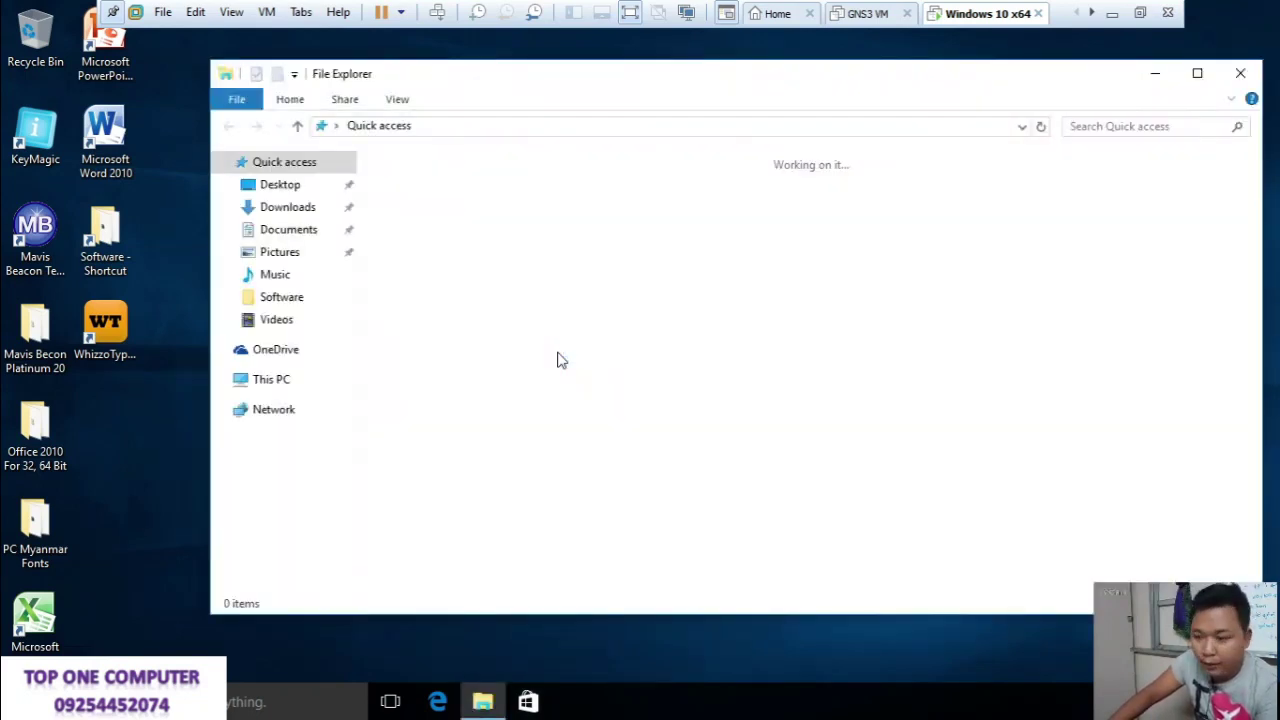
Step: Inspect the guest's windows 10 (C:) drive under This PC in File Explorer, and minimize the window
left_click(333, 388)
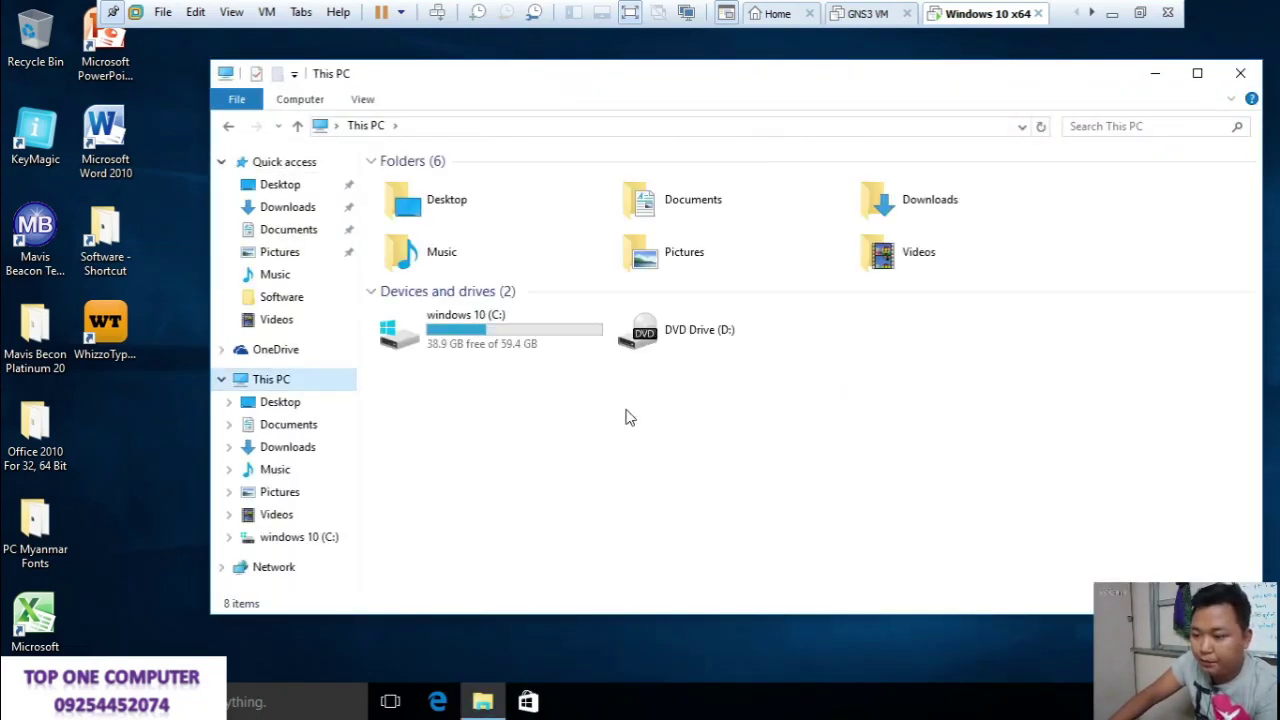
left_click(495, 330)
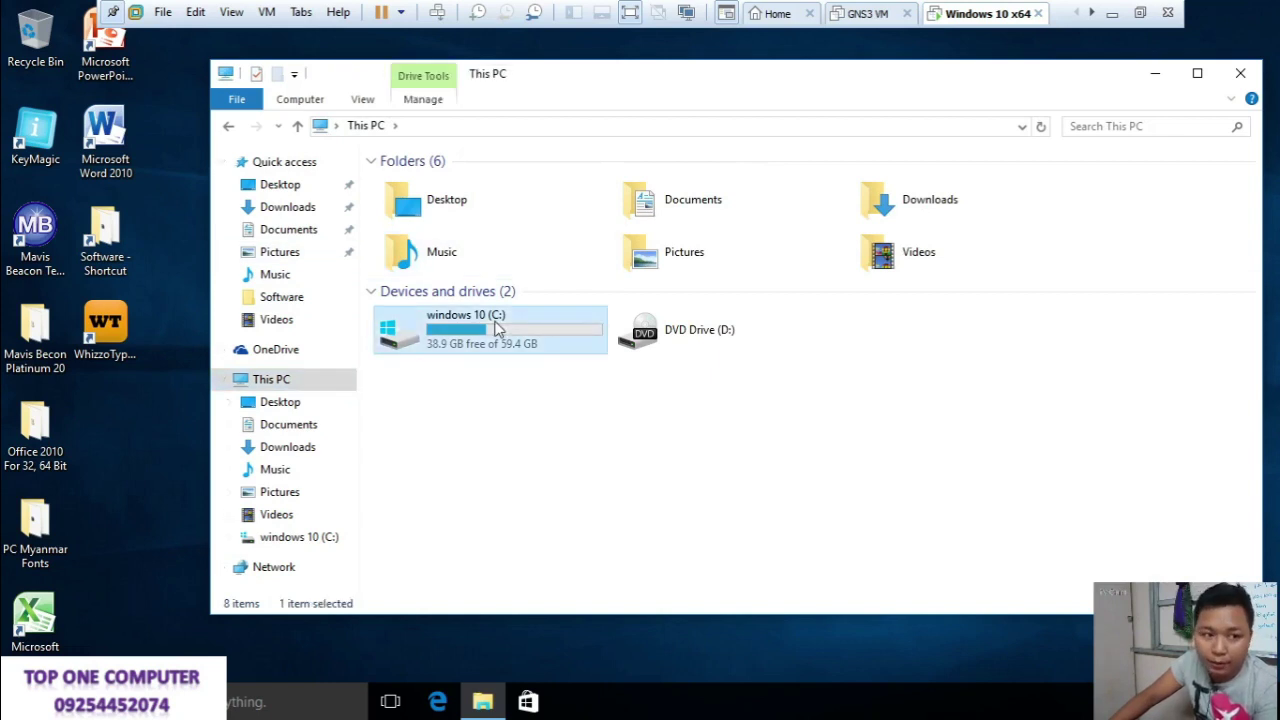
left_click(1151, 76)
Step: Switch to the host desktop and back to the full-screen Windows 10 x64 machine, and open the guest's Start menu
left_click(1111, 13)
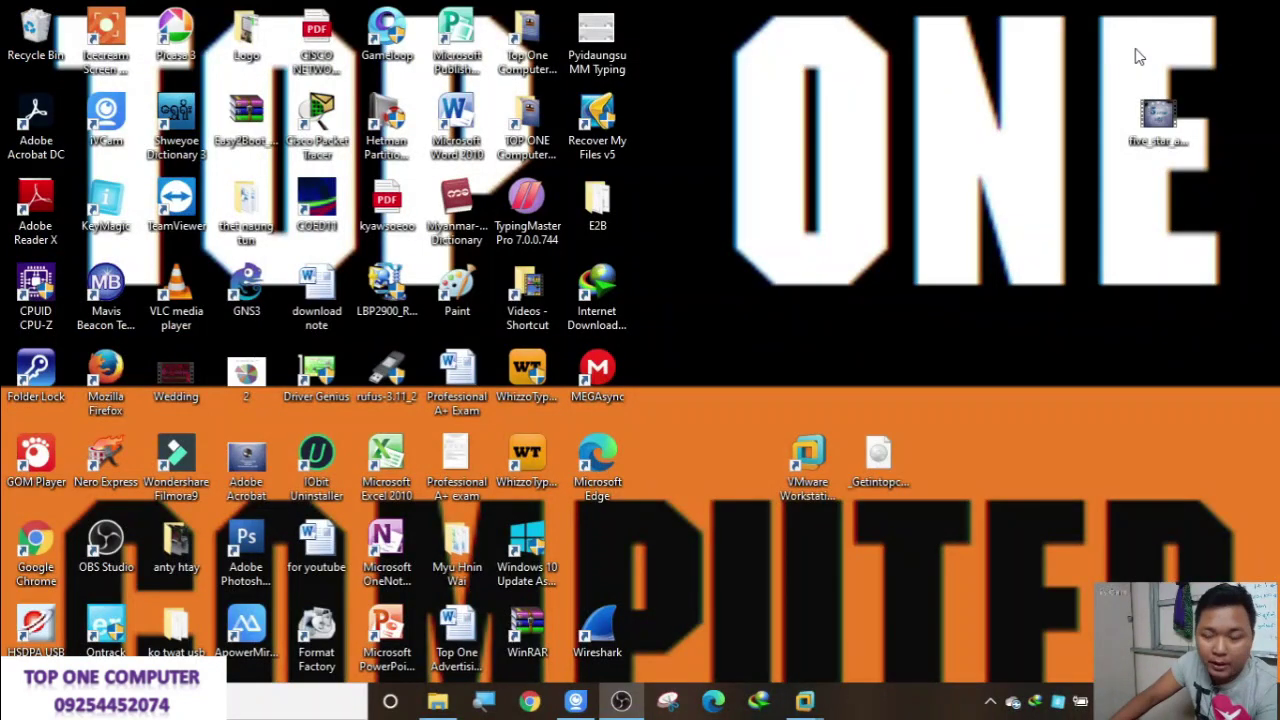
mouse_move(803, 700)
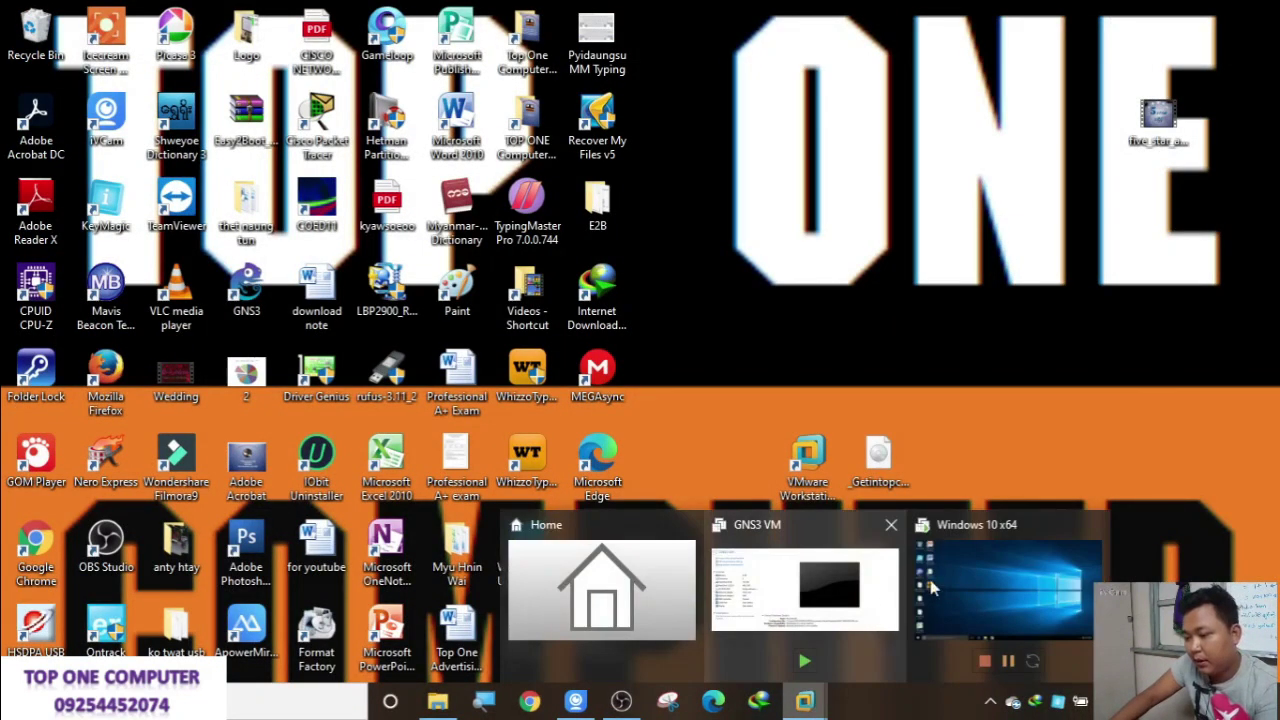
left_click(930, 588)
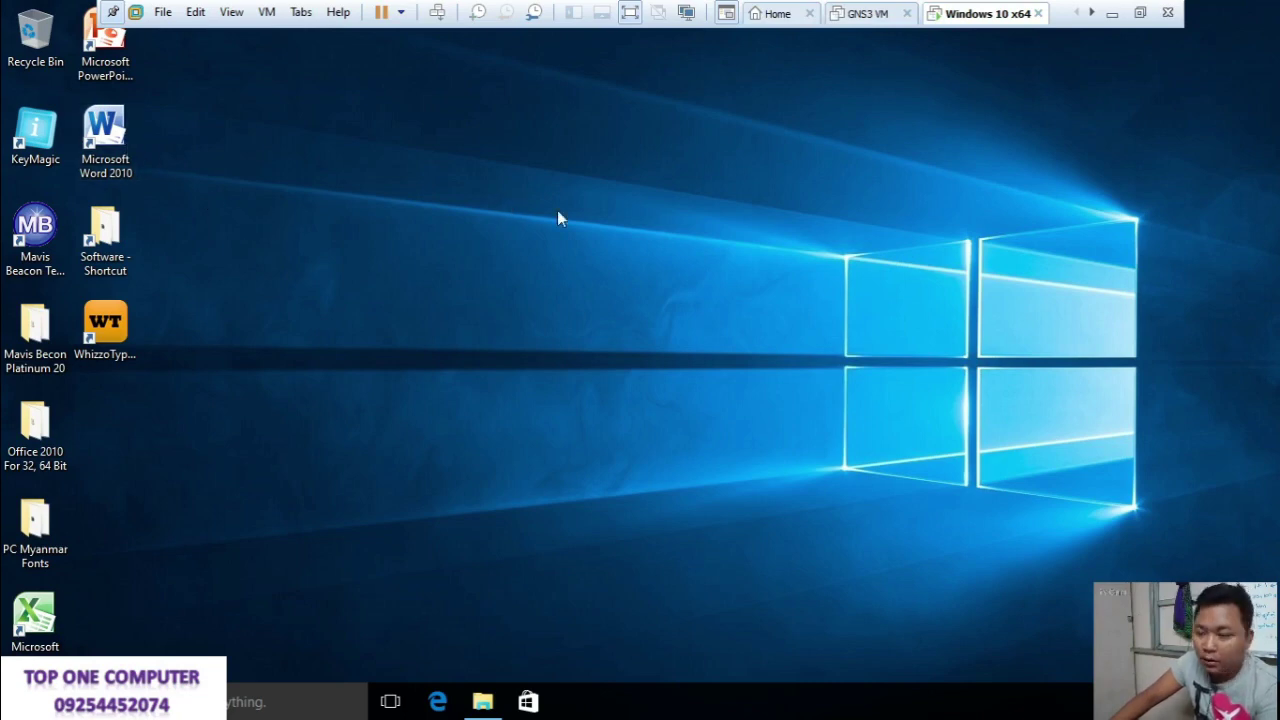
left_click(24, 700)
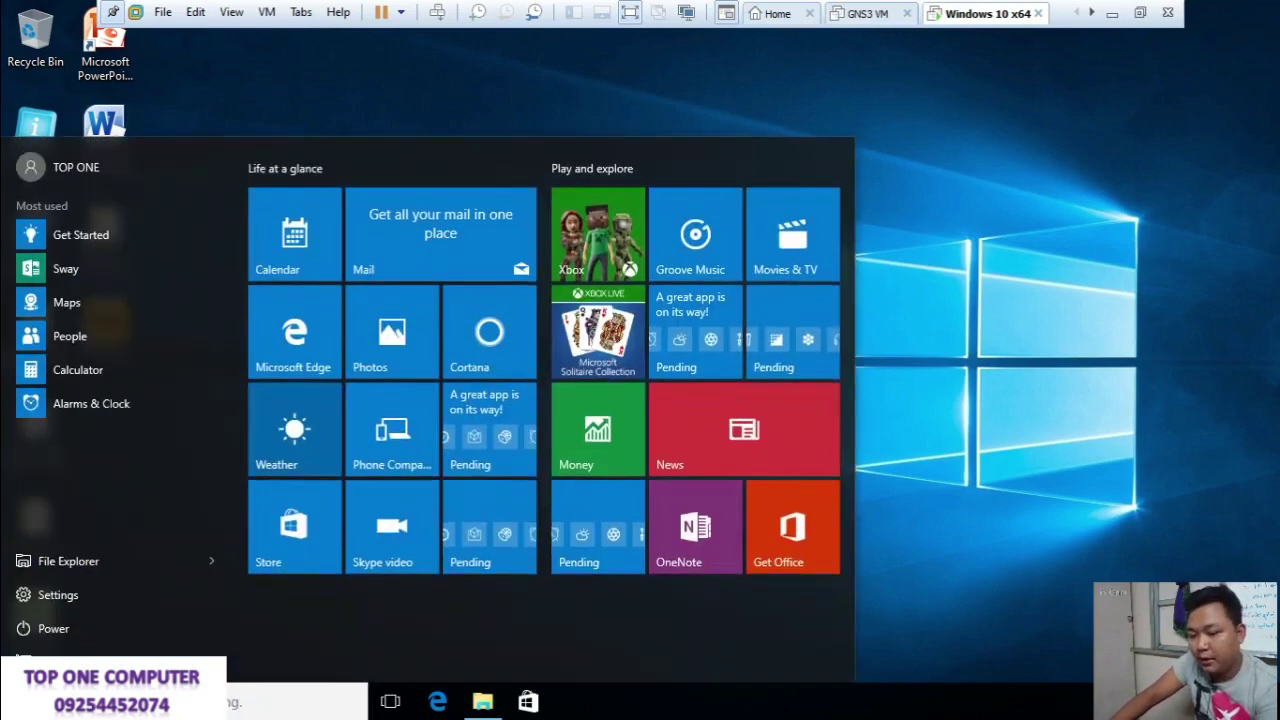
Step: Shut down the Windows 10 guest and close VMware Workstation
left_click(54, 644)
left_click(106, 558)
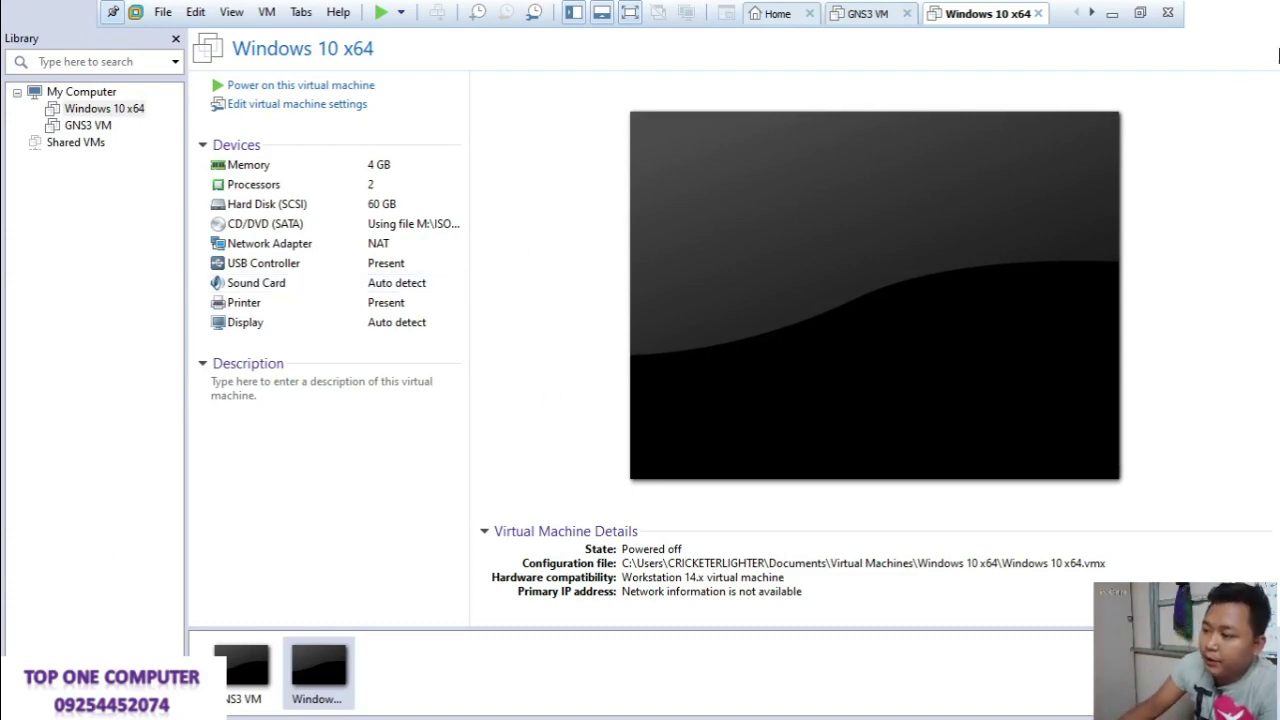
left_click(1168, 13)
left_click(1172, 15)
left_click(1174, 17)
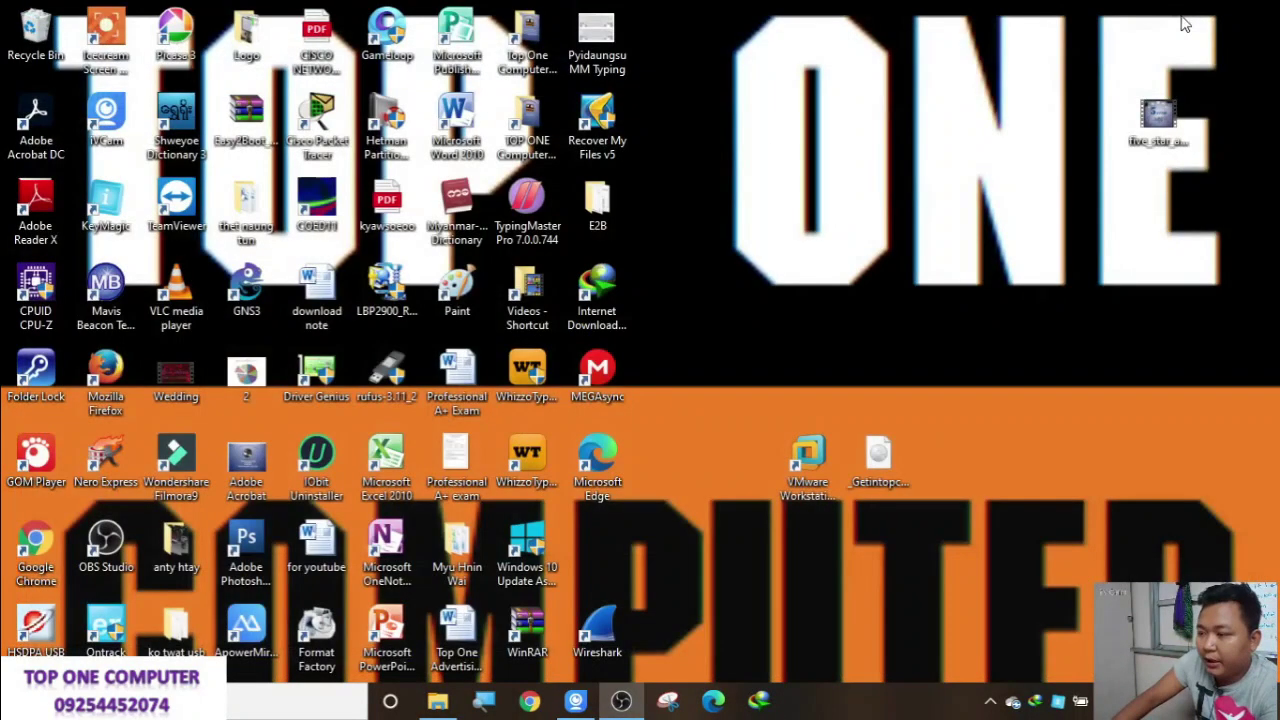
Step: Reopen VMware Workstation, view the Windows 10 x64 and GNS3 VM machines and the My Computer list, and return to Home
left_click(799, 480)
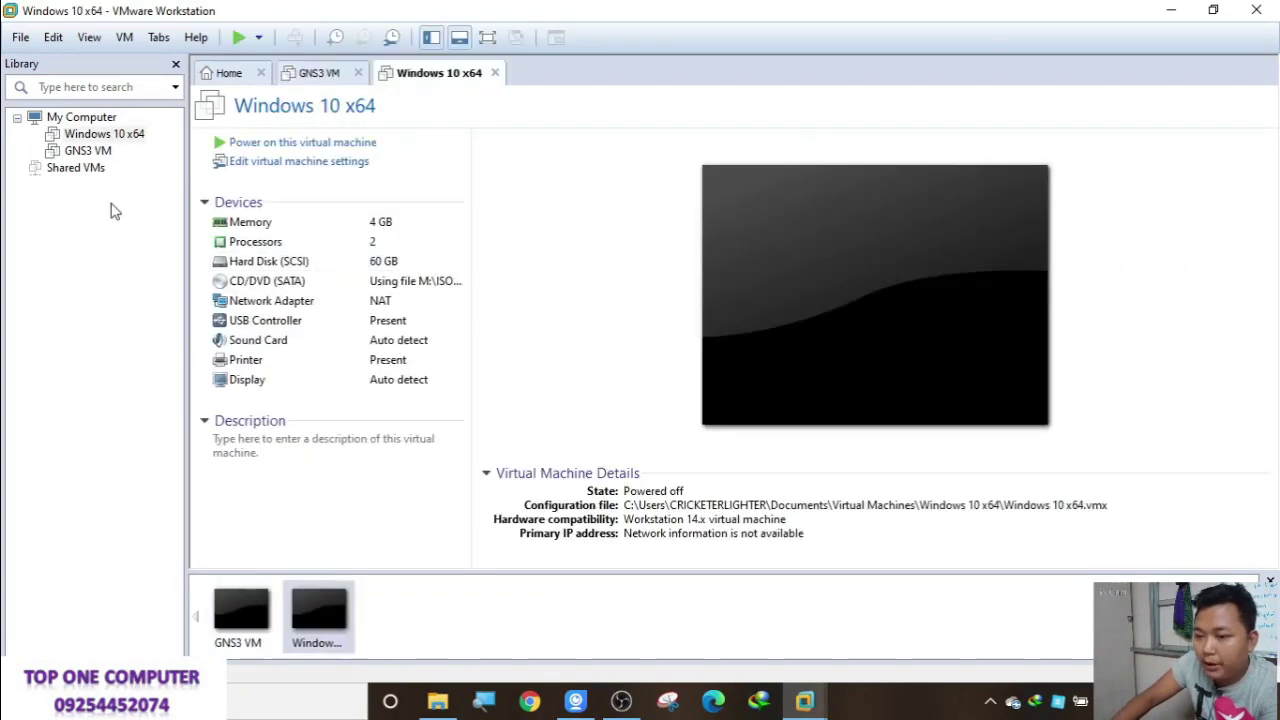
left_click(86, 139)
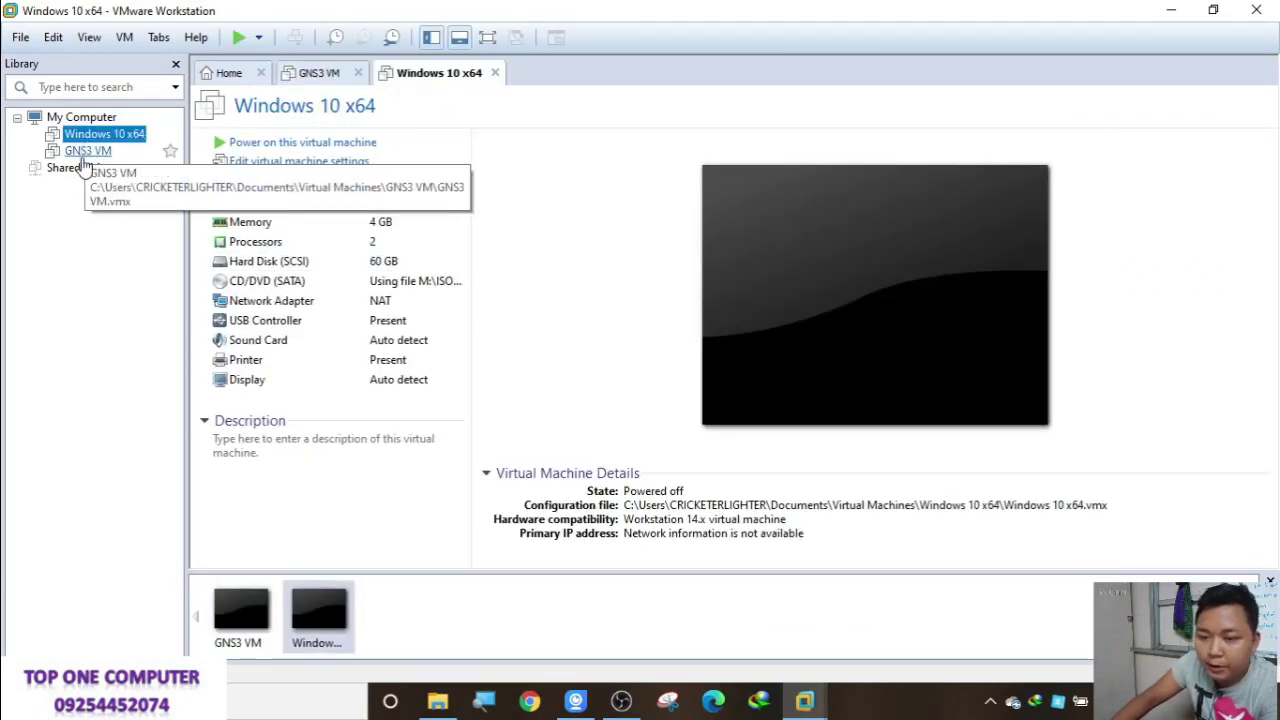
left_click(85, 152)
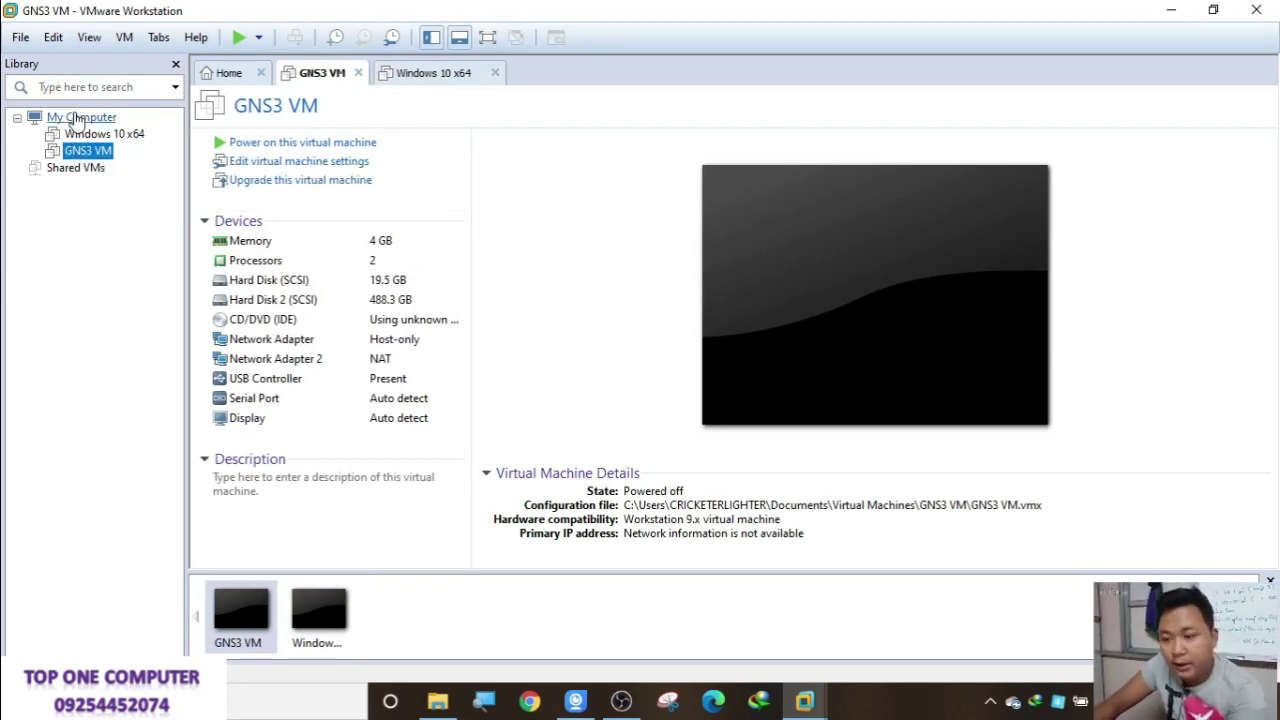
left_click(78, 118)
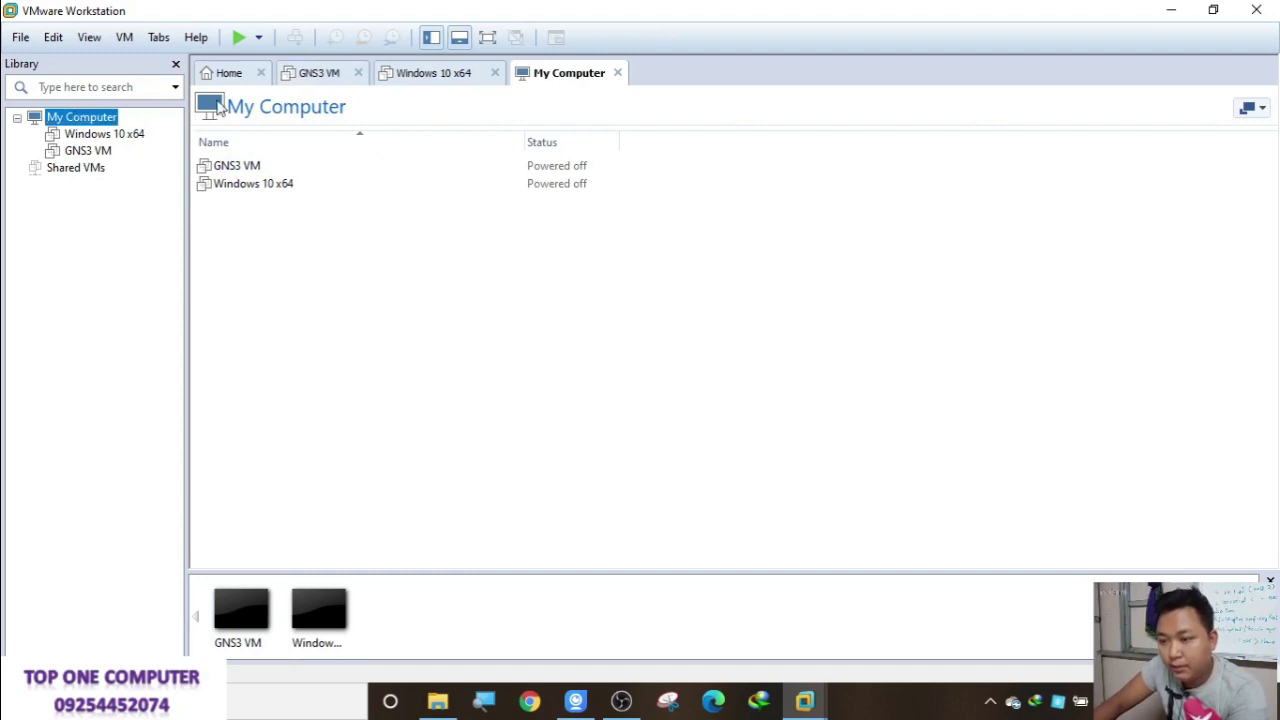
left_click(226, 78)
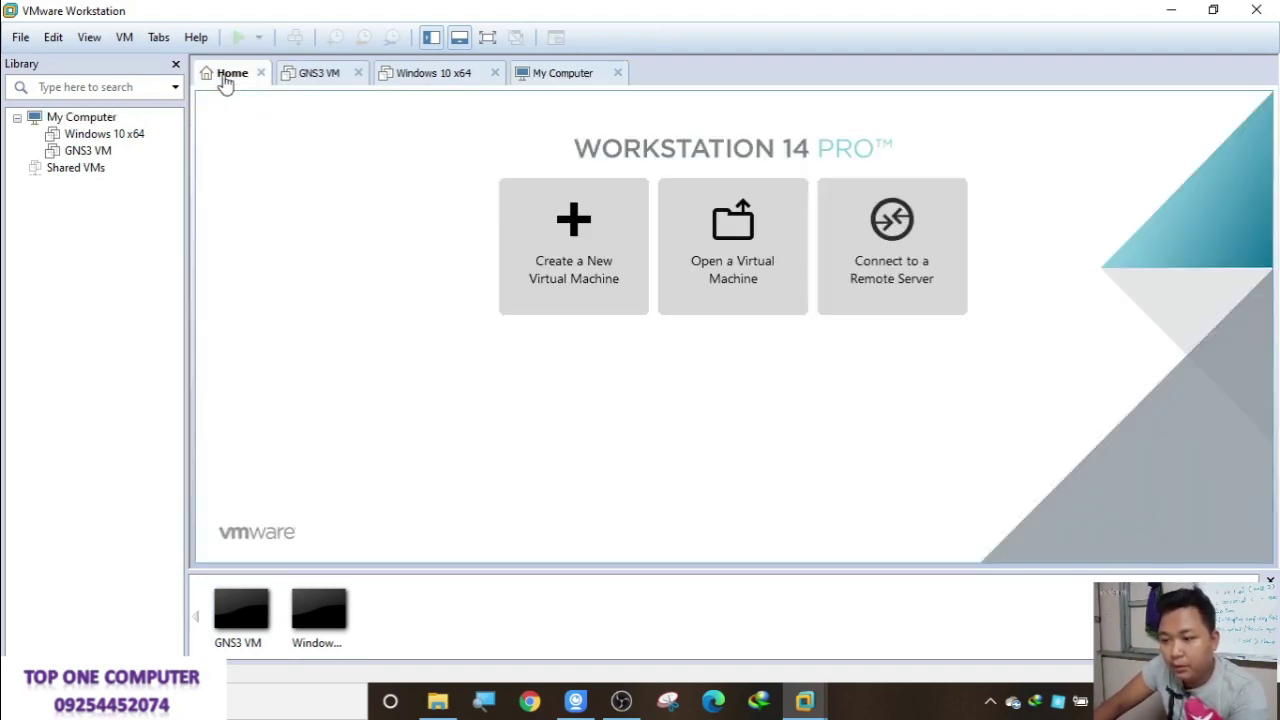
Step: Start creating a virtual machine with the Typical configuration, and inspect the installer disc image path
left_click(622, 287)
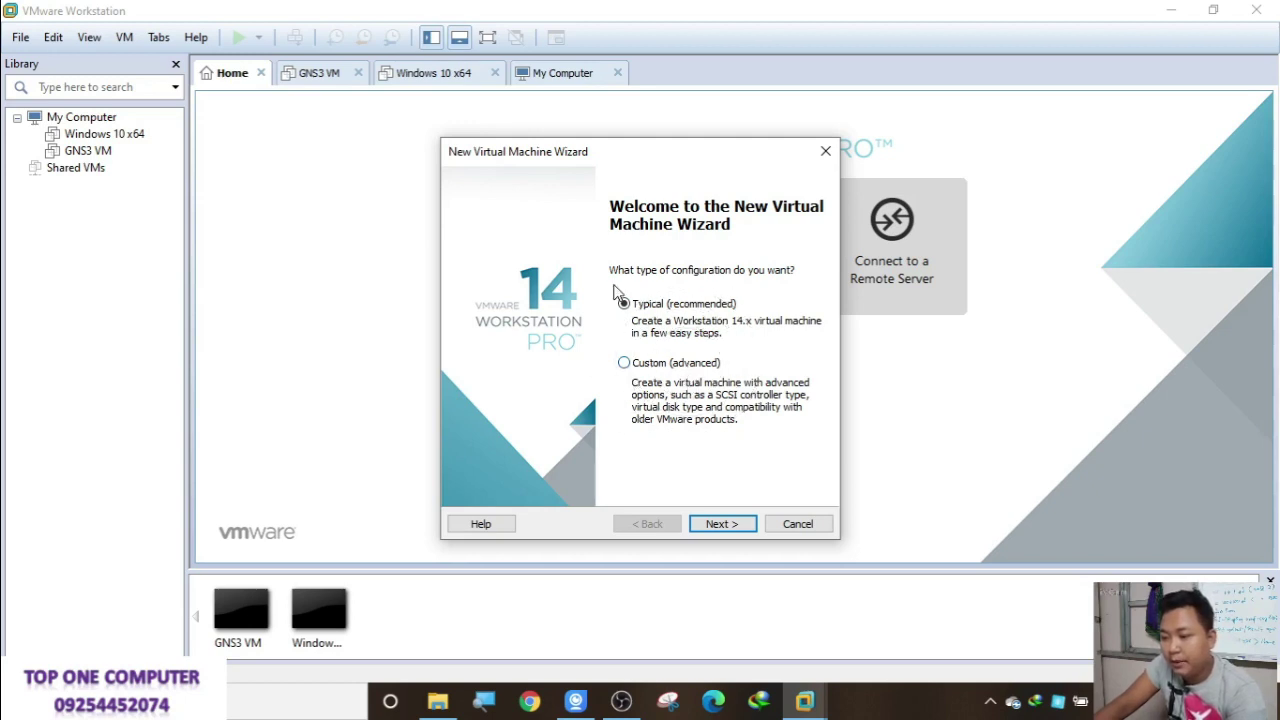
left_click(712, 528)
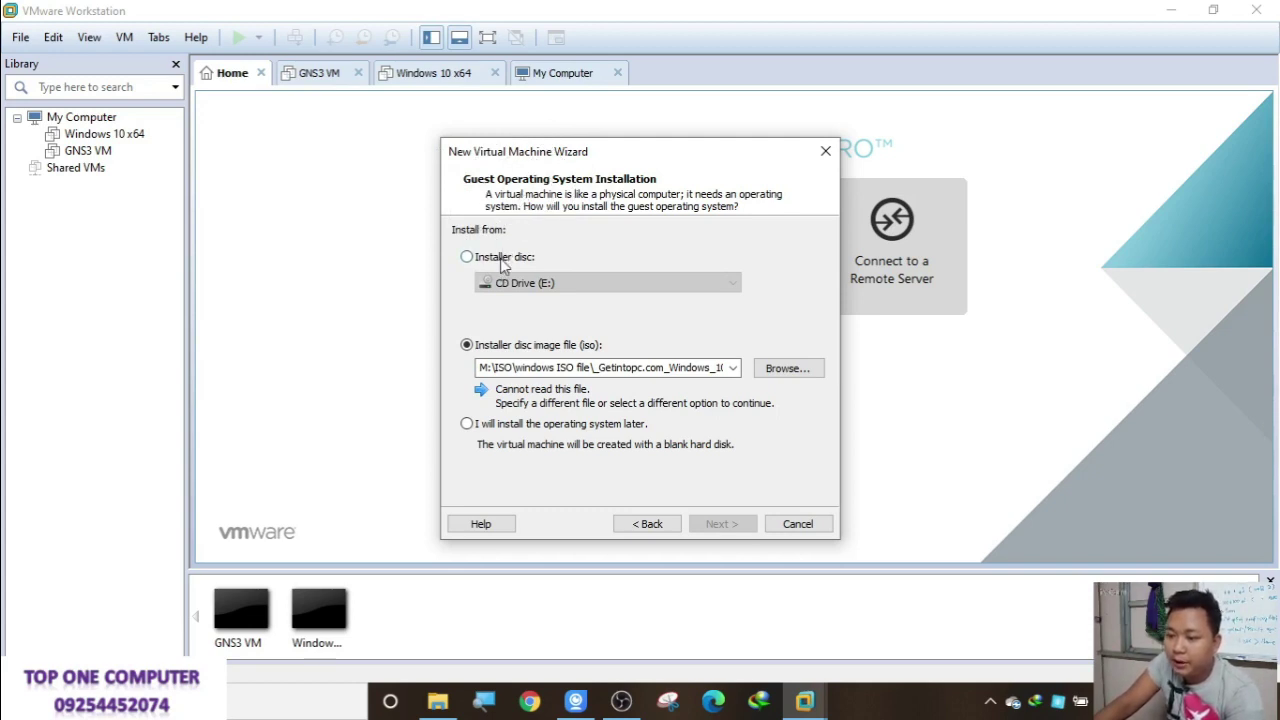
left_click(589, 366)
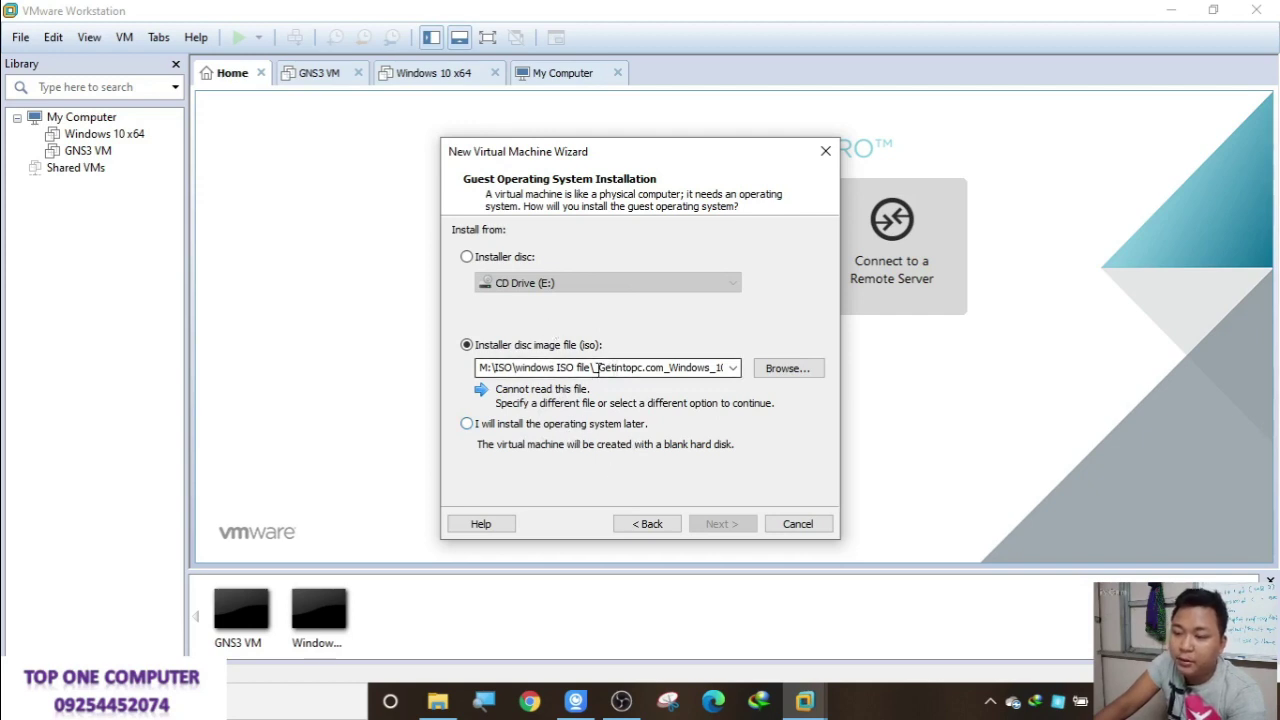
left_click(587, 373)
left_click(588, 379)
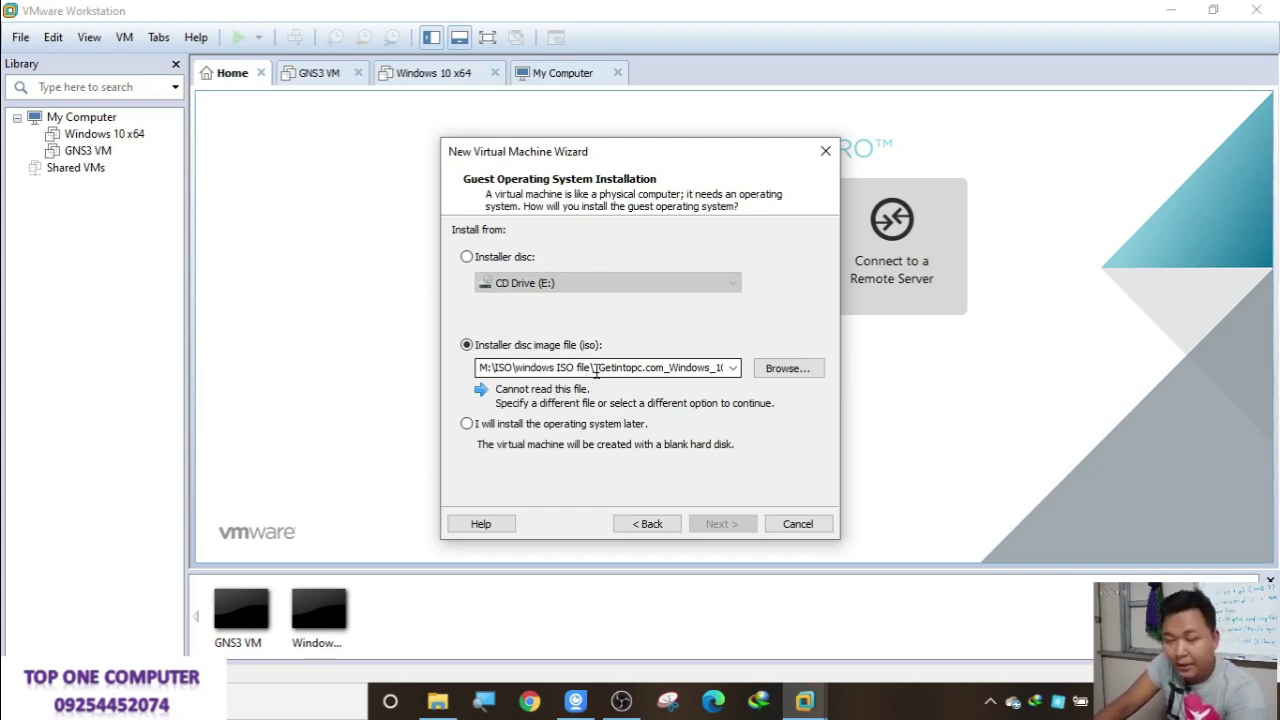
Step: Try the installer disc source with CD Drive (E:) and DVD RW Drive (F:), and switch back to the installer disc image file
left_click(487, 260)
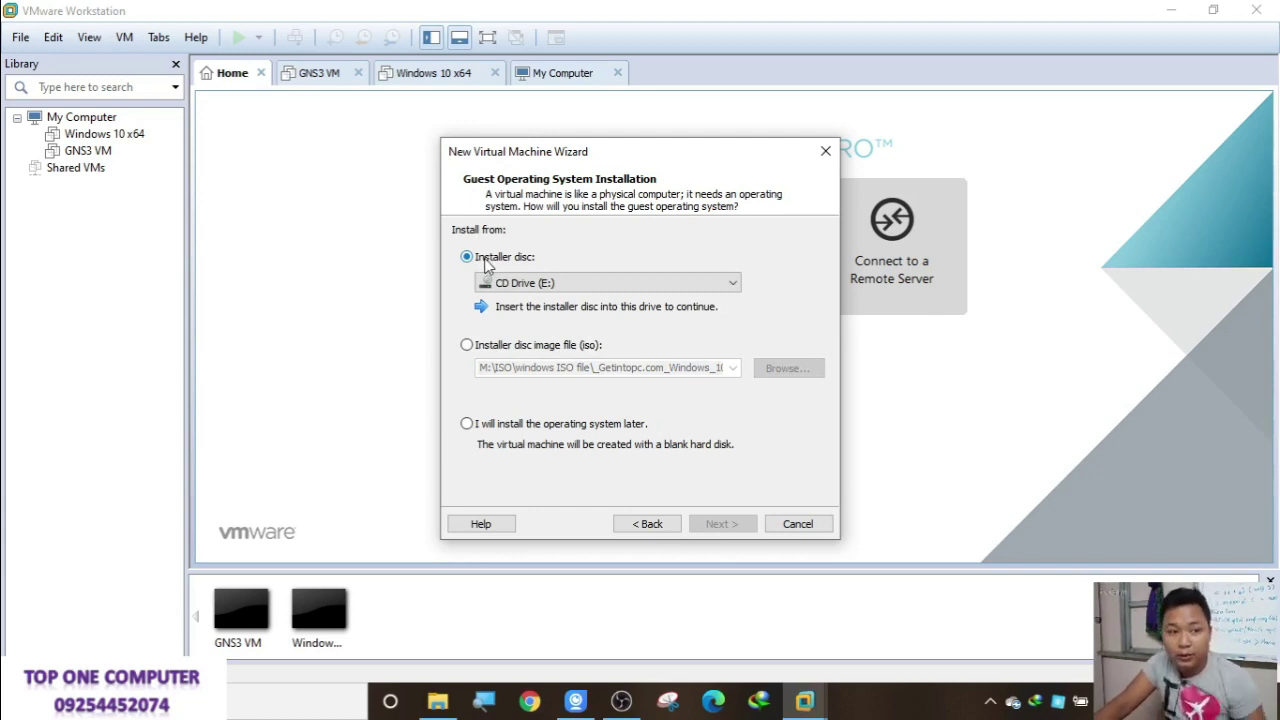
left_click(532, 286)
left_click(540, 314)
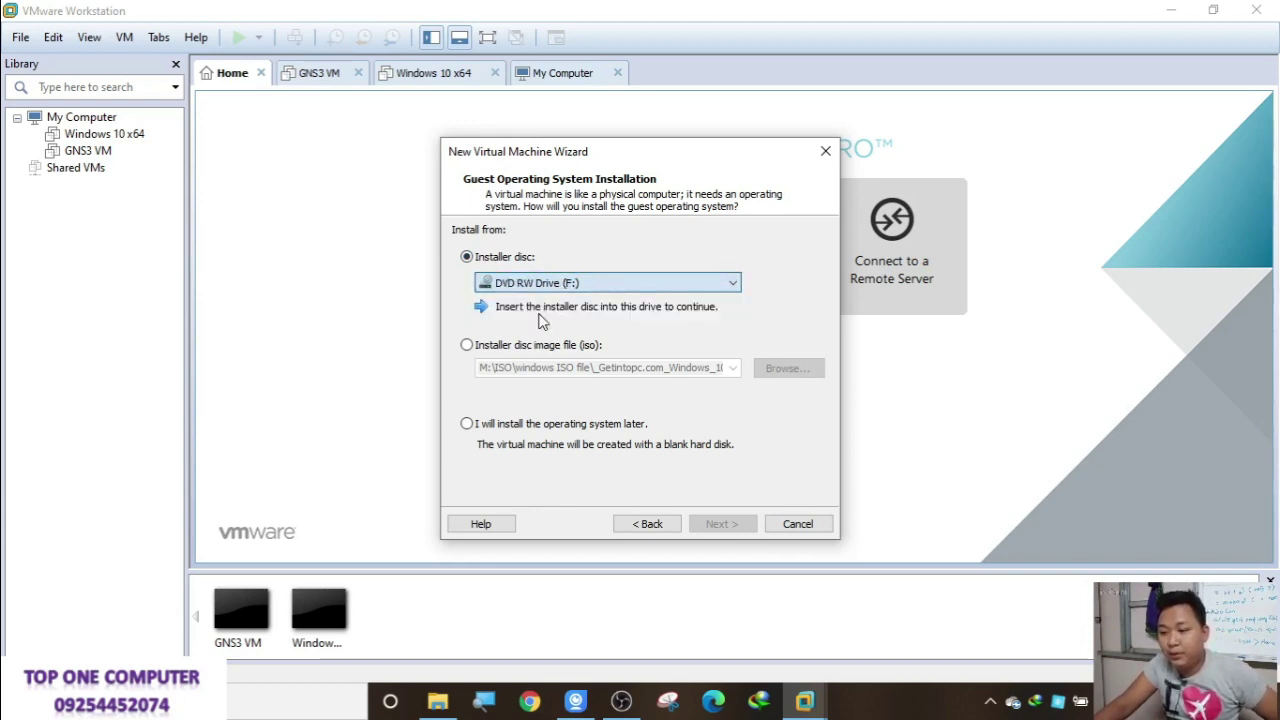
left_click(560, 281)
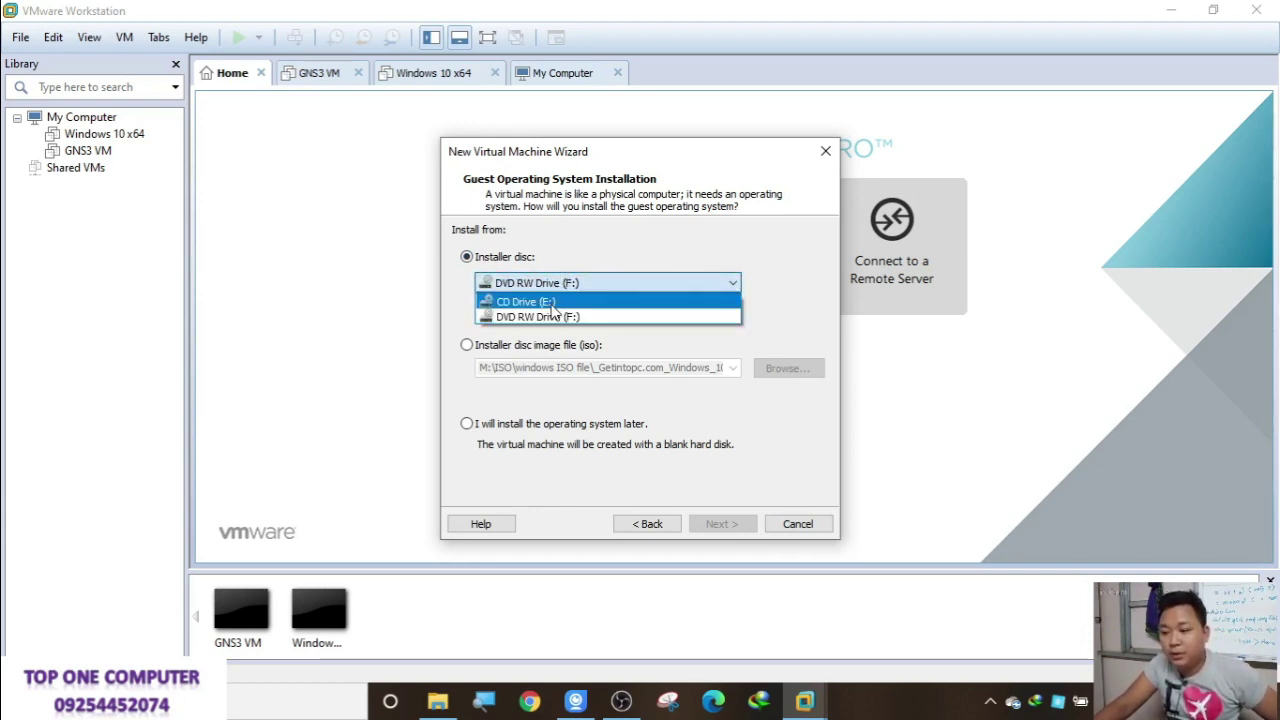
left_click(551, 303)
left_click(557, 283)
left_click(558, 316)
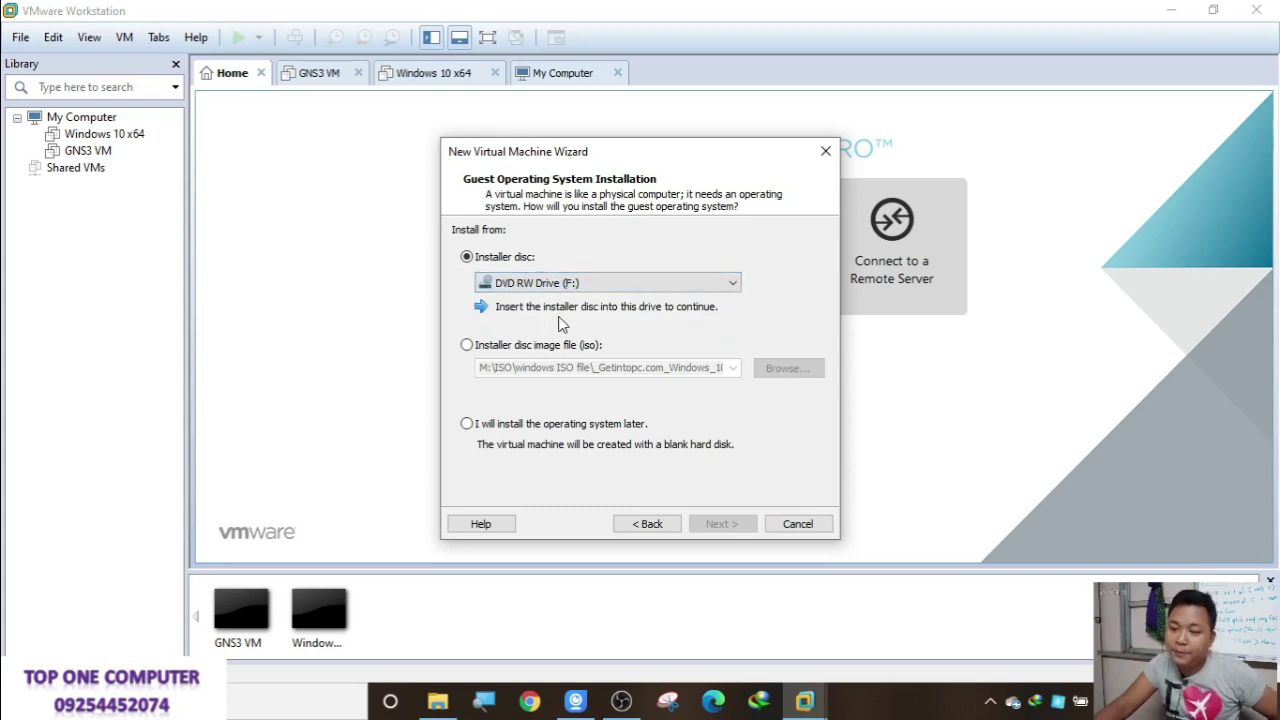
left_click(745, 525)
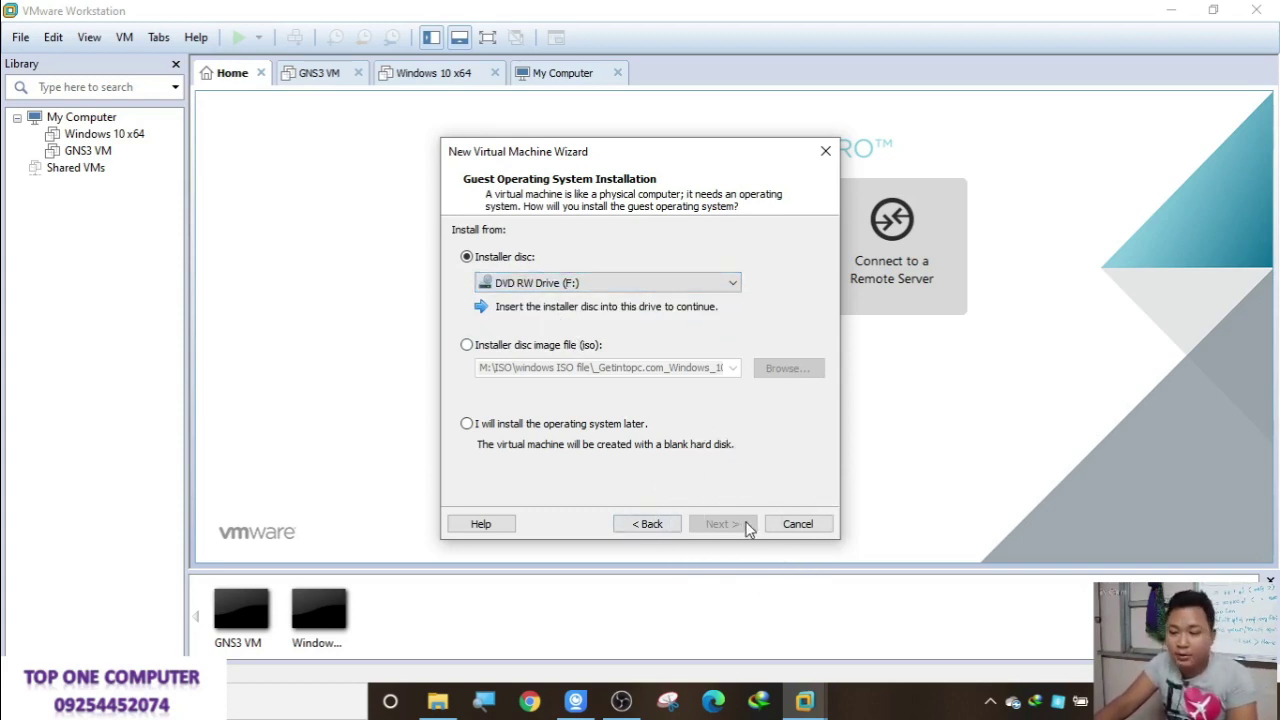
left_click(556, 347)
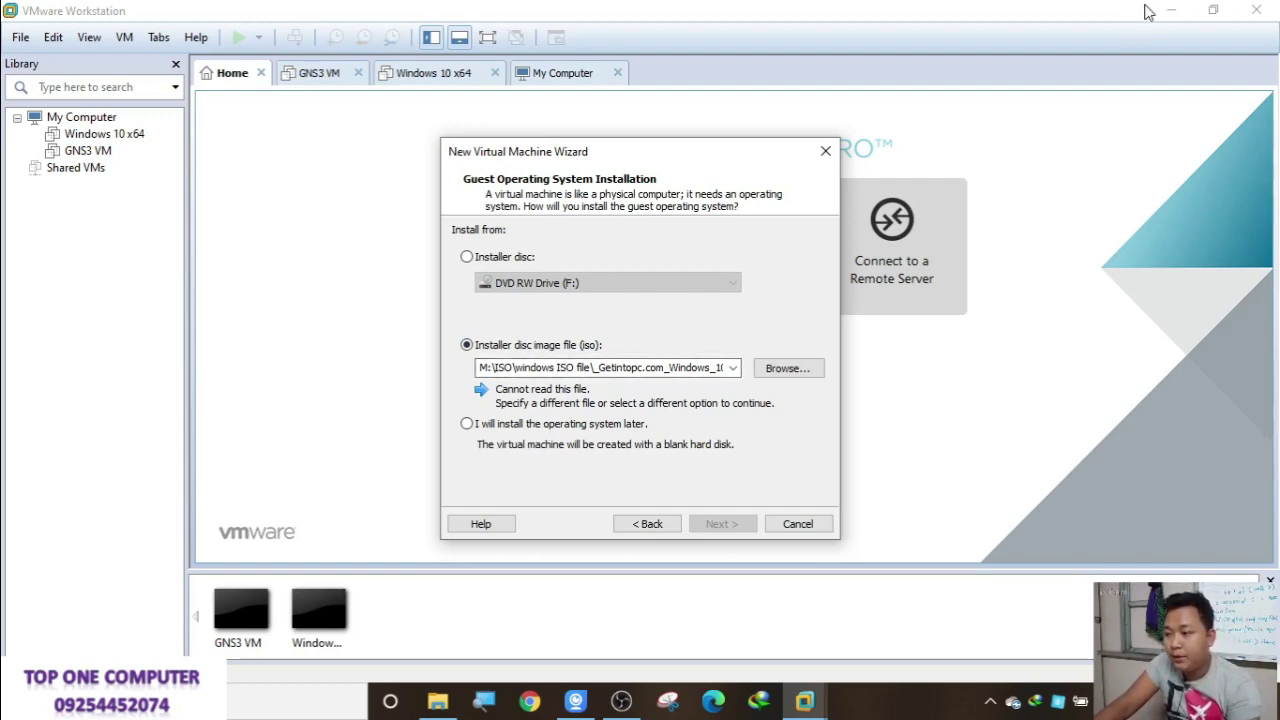
Step: Check the Windows 10 disc image on the host desktop, cancel the New Virtual Machine Wizard, and minimize VMware Workstation
key("super+d")
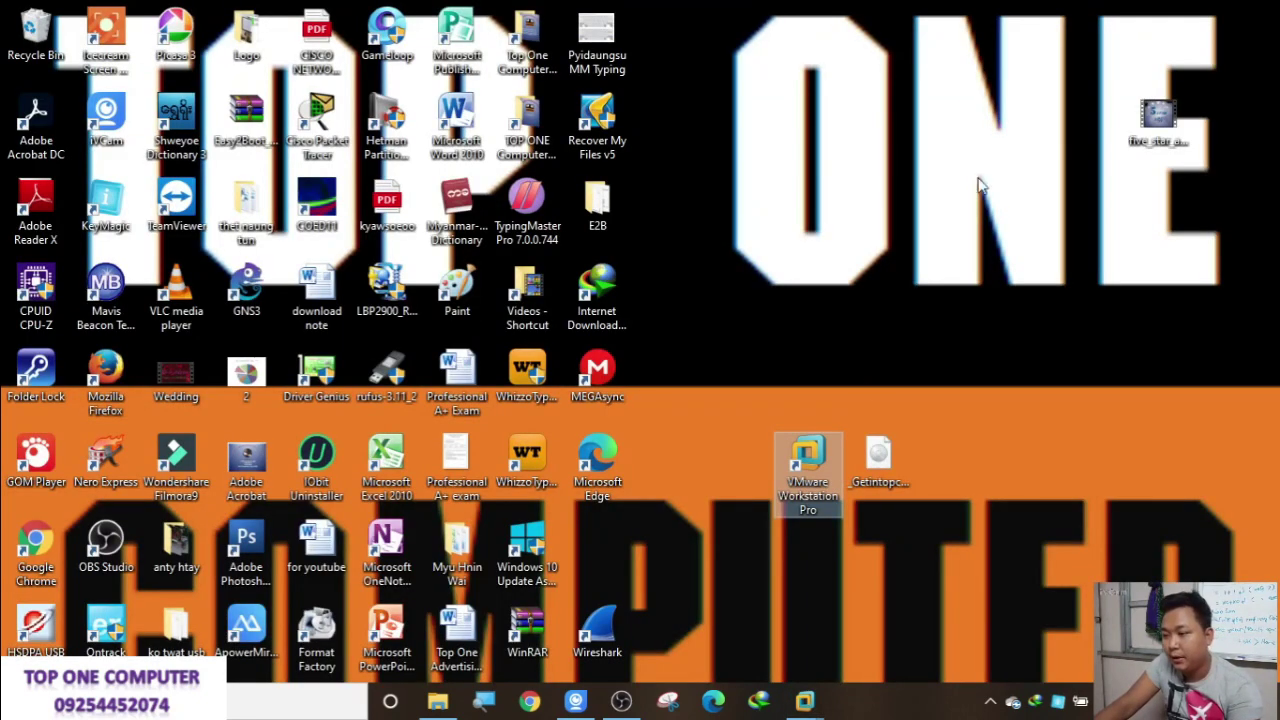
left_click(893, 492)
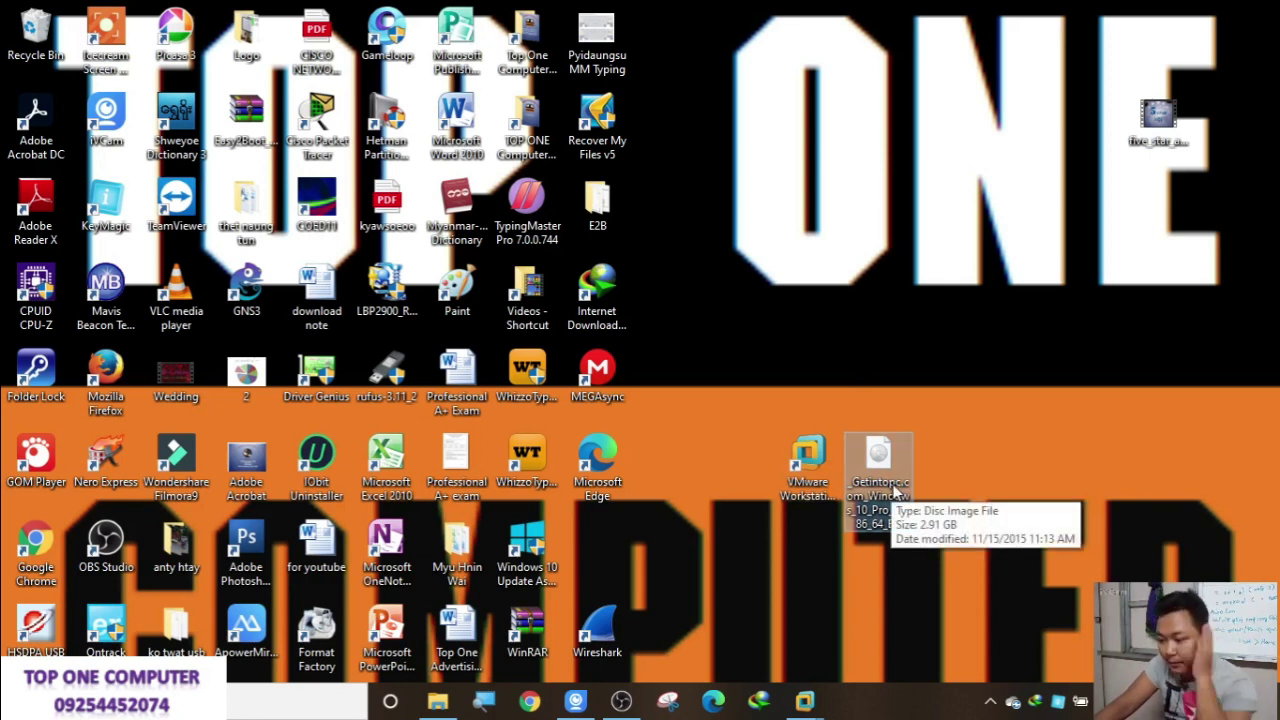
left_click(621, 700)
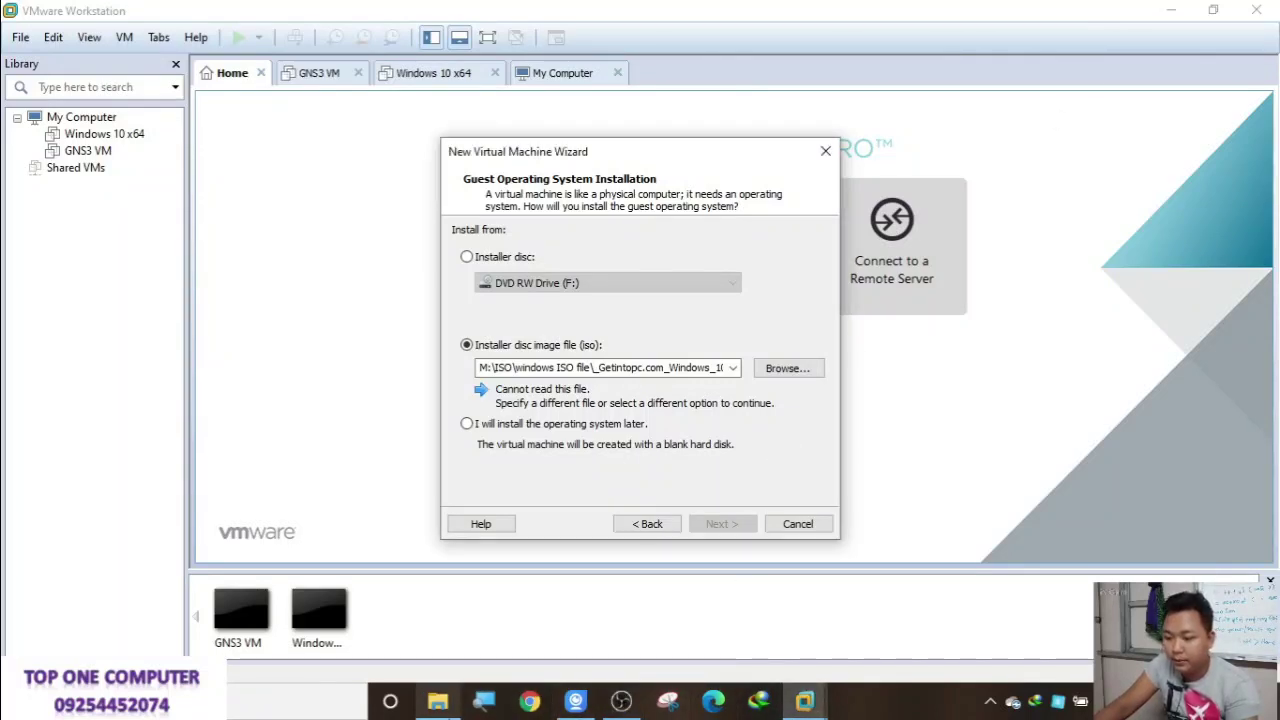
left_click(826, 158)
left_click(1168, 10)
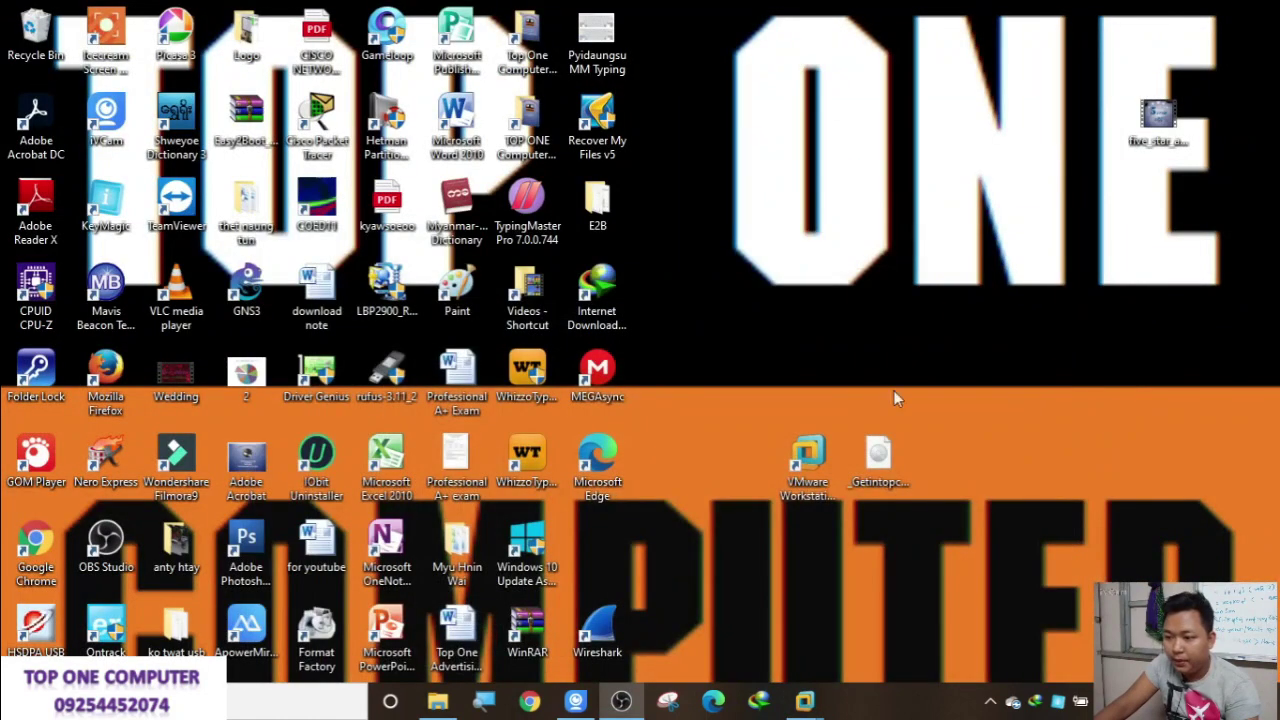
Step: Open a new VMware Workstation Pro window from the host desktop
left_click(871, 477)
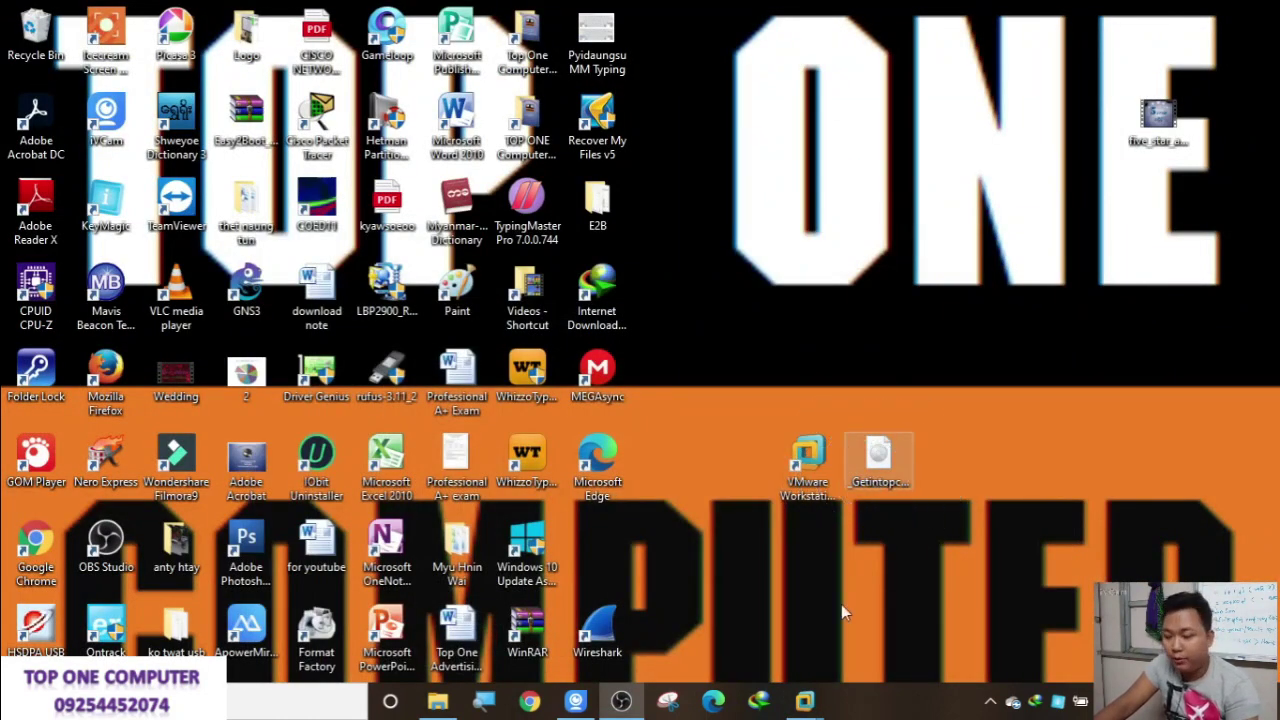
left_click(790, 478)
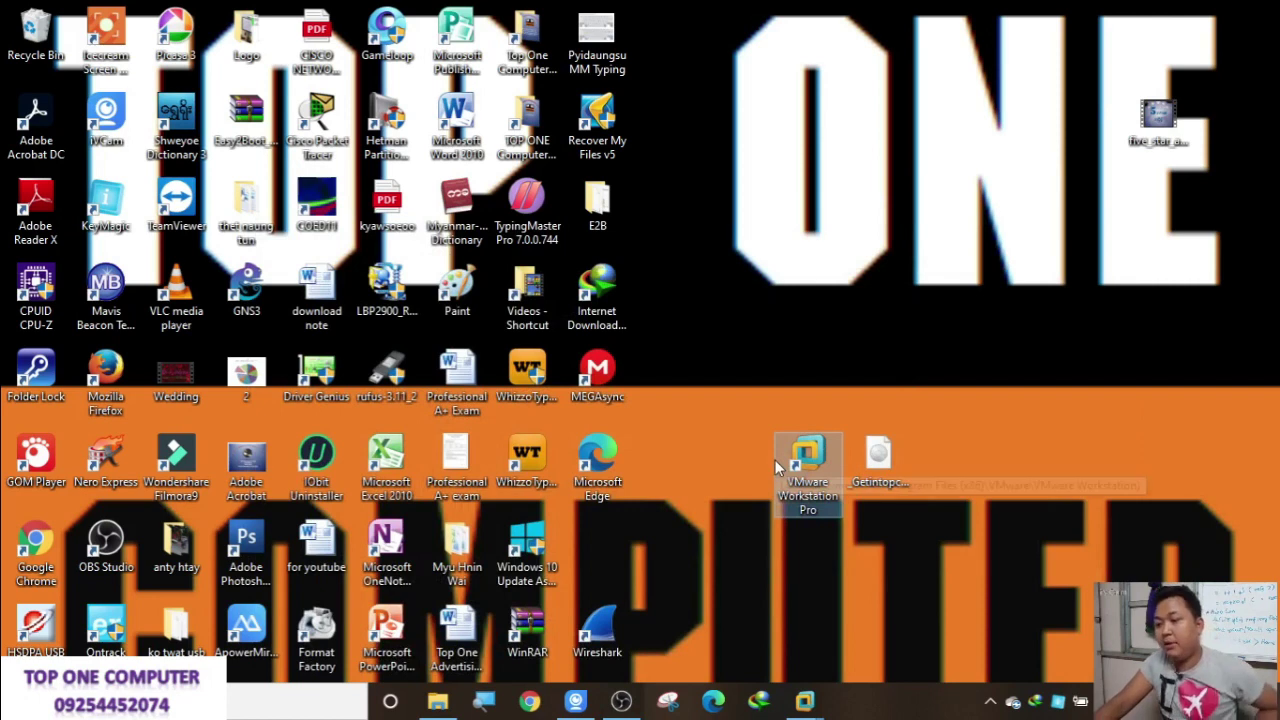
right_click(801, 160)
left_click(851, 215)
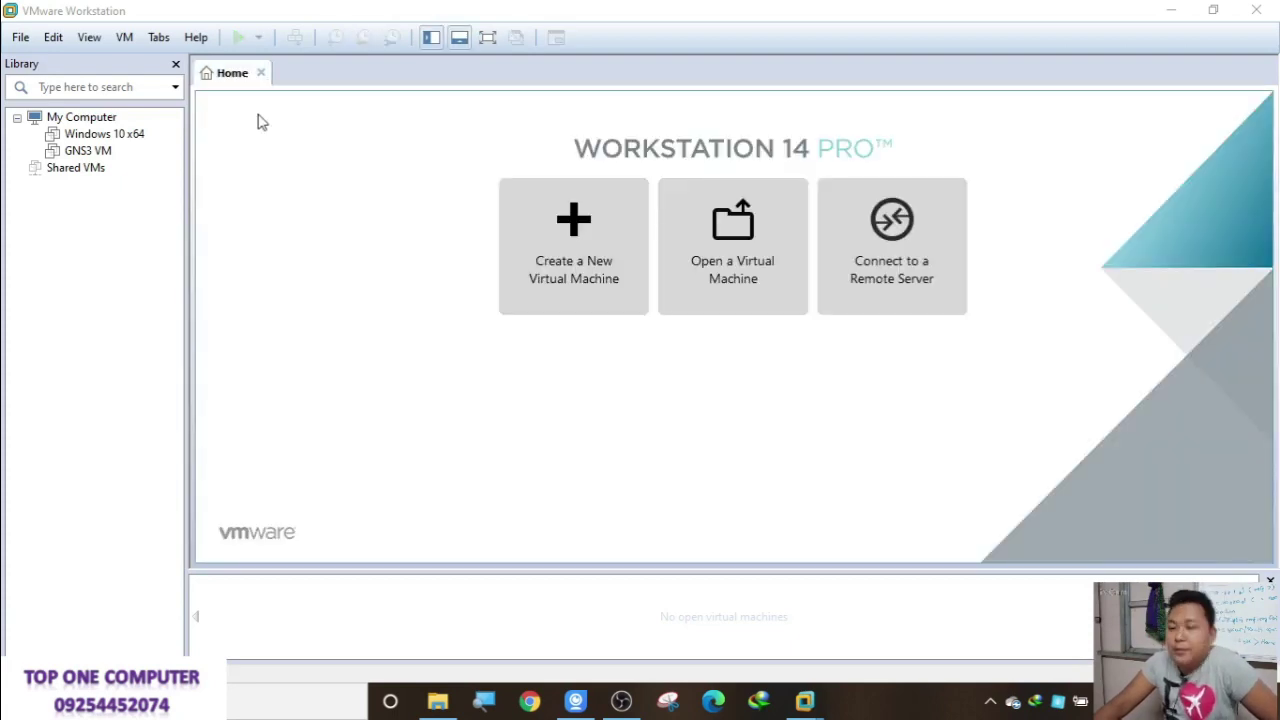
Step: Create a virtual machine with the Typical configuration, using the _Getintopc.com_Windows_10_Pro disc image from the Desktop as the installer
left_click(603, 245)
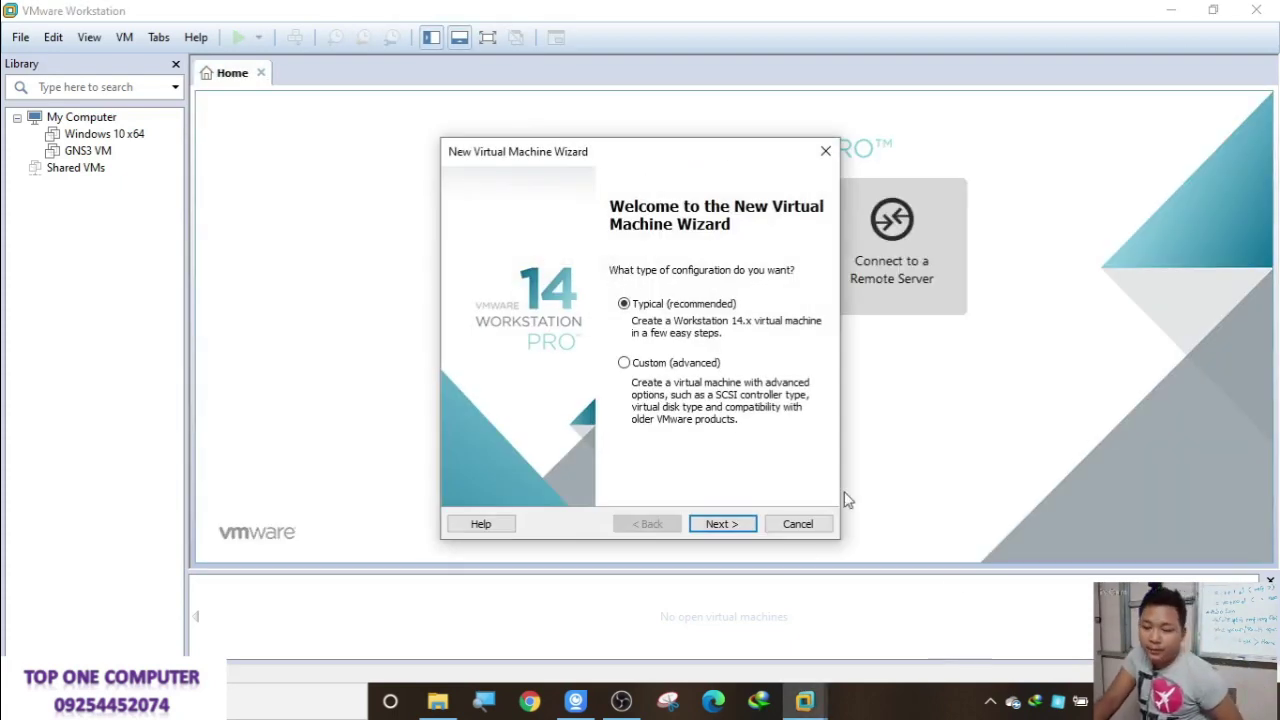
left_click(721, 523)
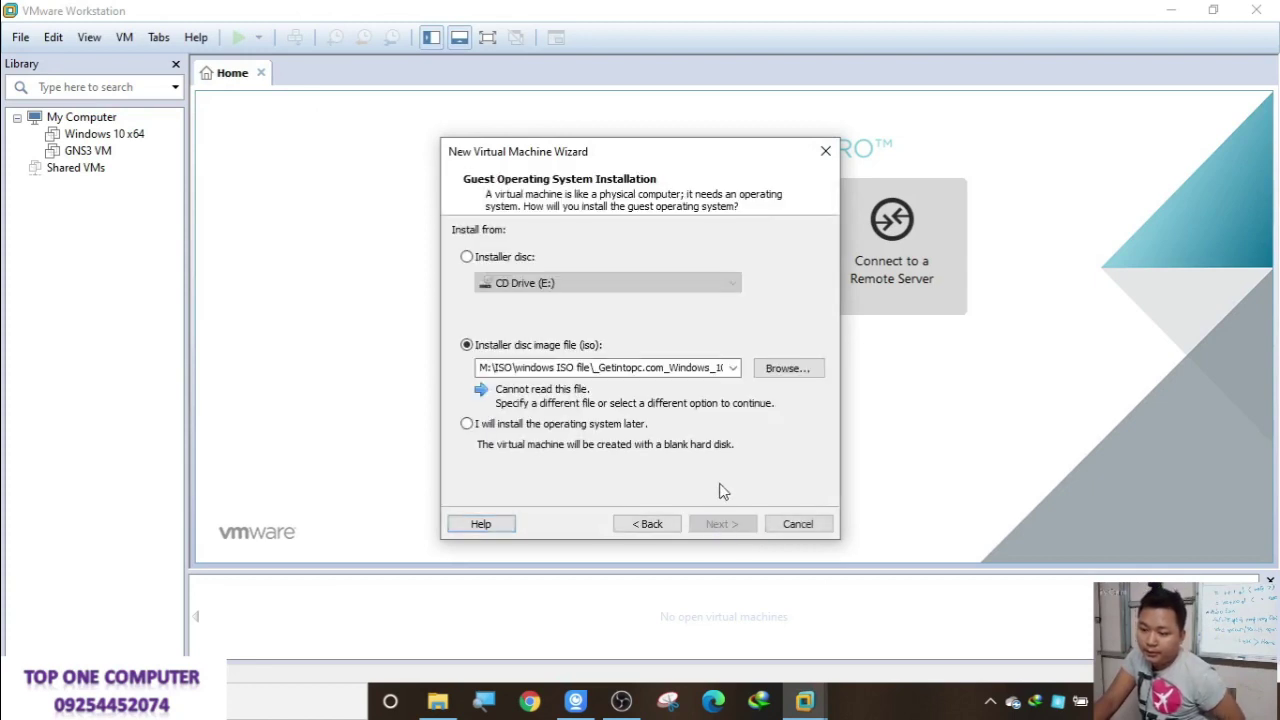
left_click(770, 372)
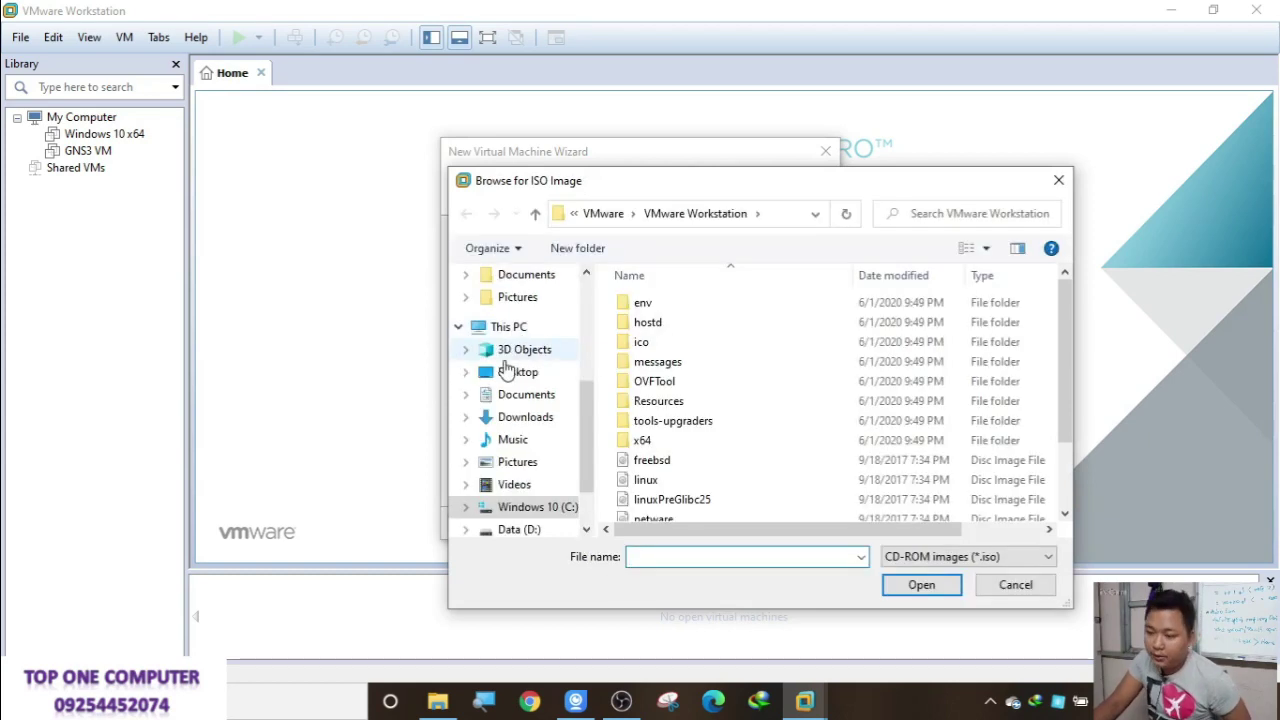
left_click(514, 372)
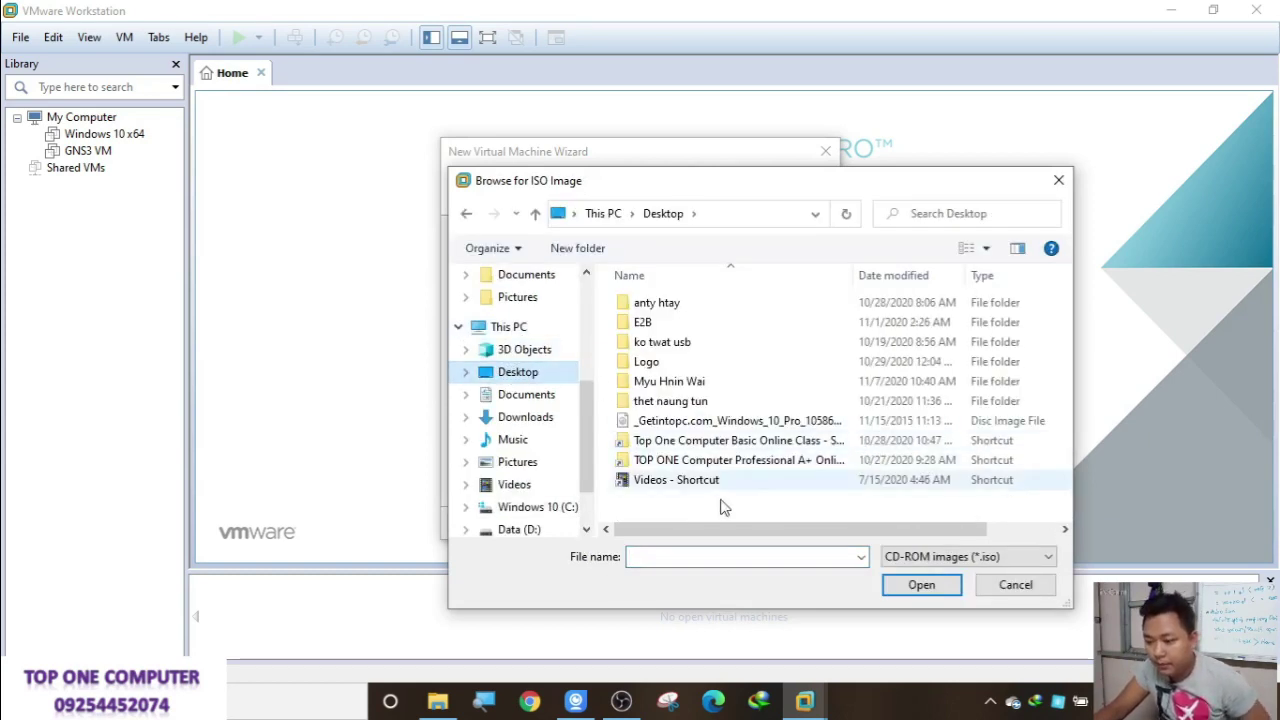
left_click(675, 421)
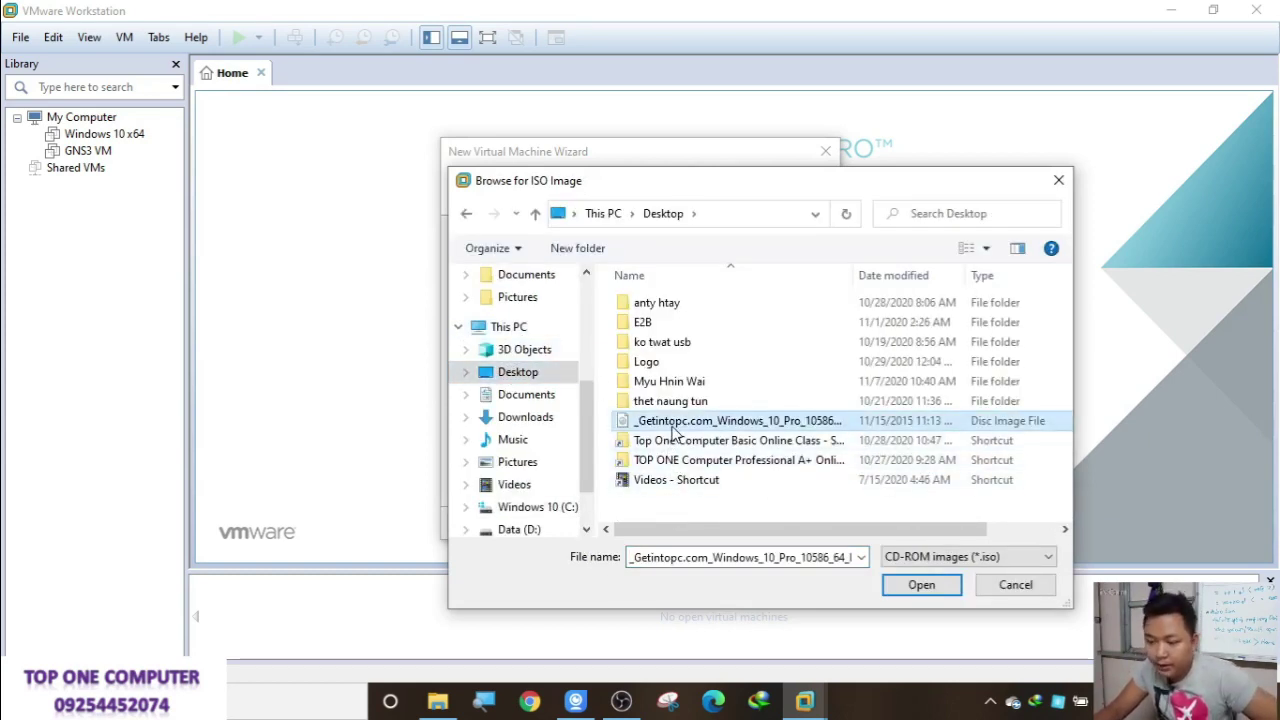
left_click(934, 590)
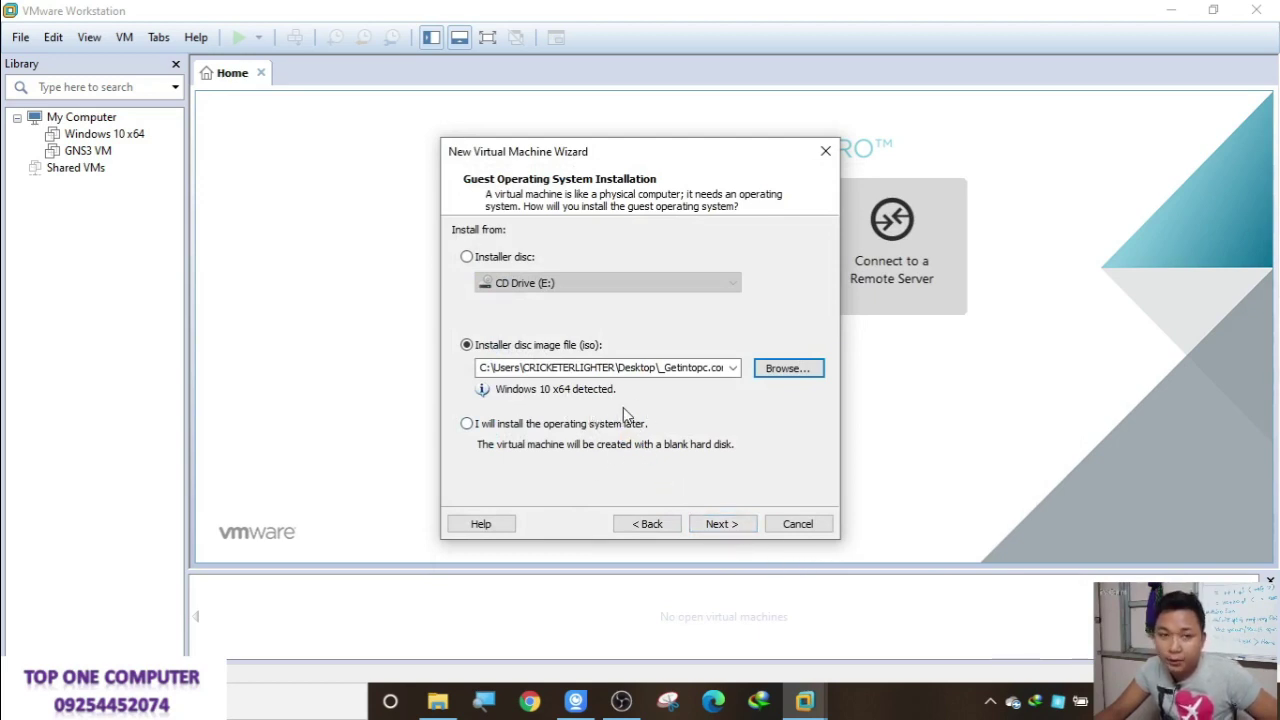
left_click(738, 527)
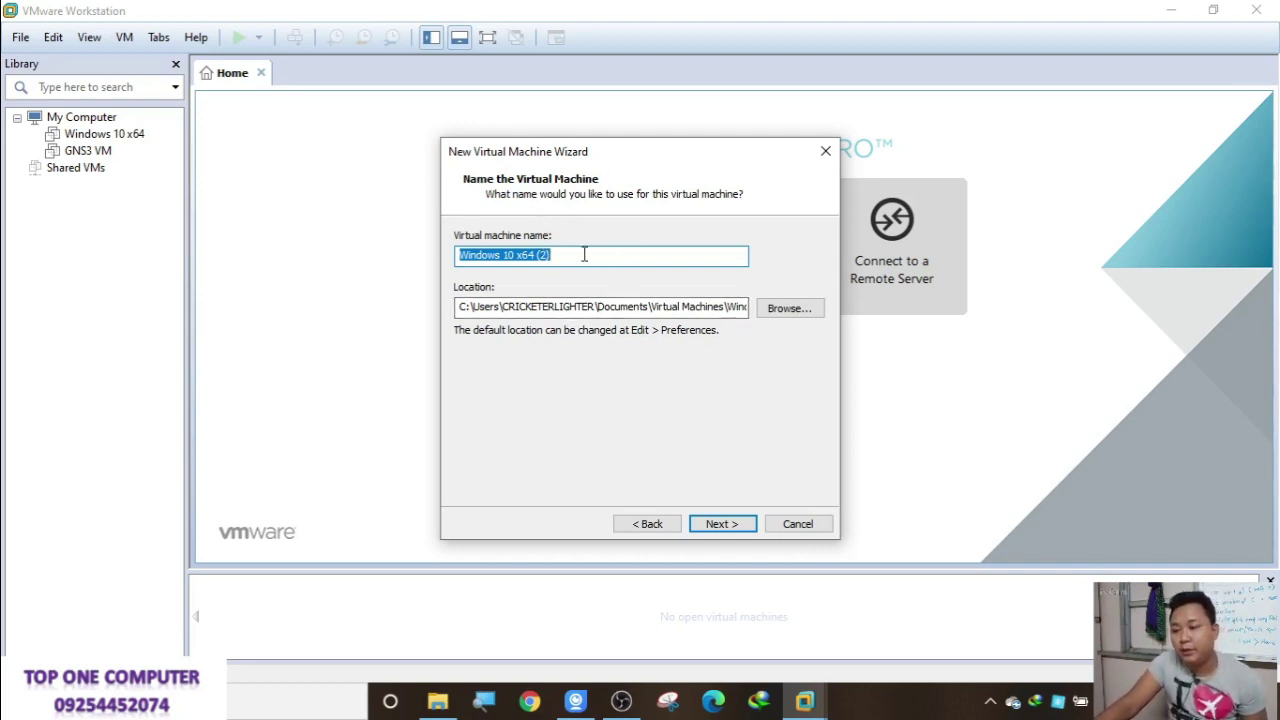
Step: Check the new virtual machine's default location path and view the OneDrive Documents folder in File Explorer
left_click(597, 308)
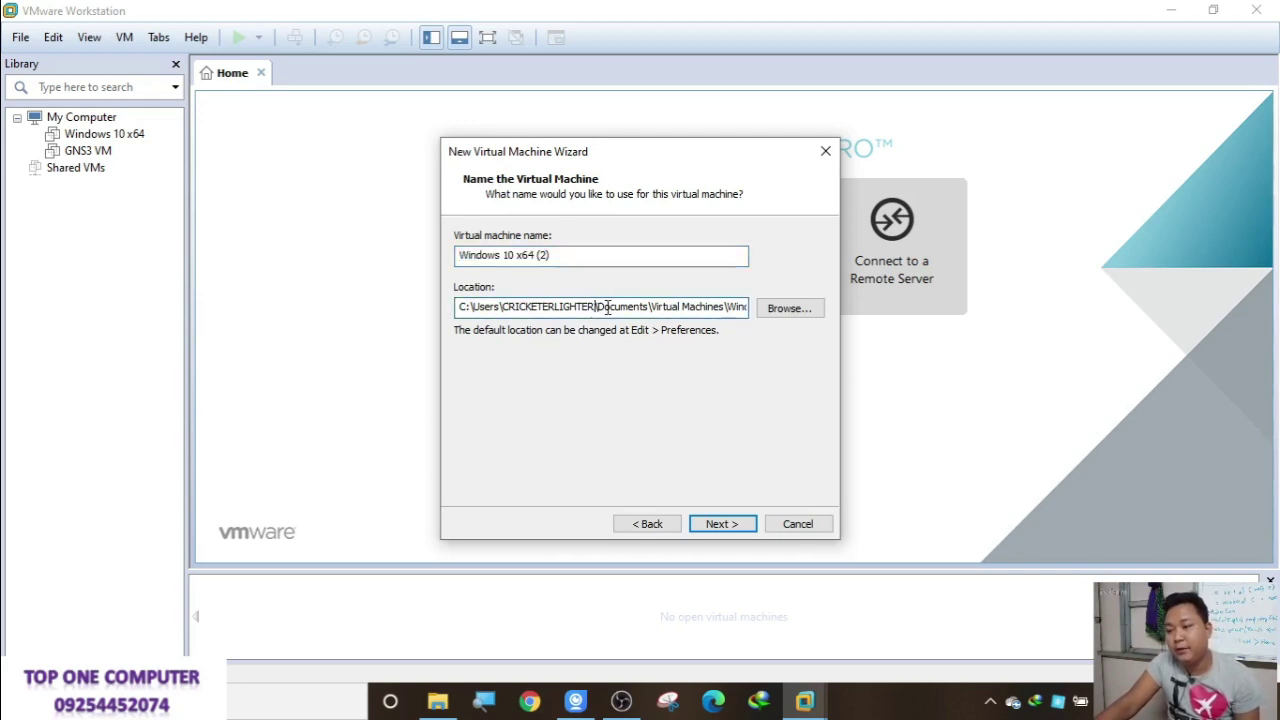
left_click(1213, 10)
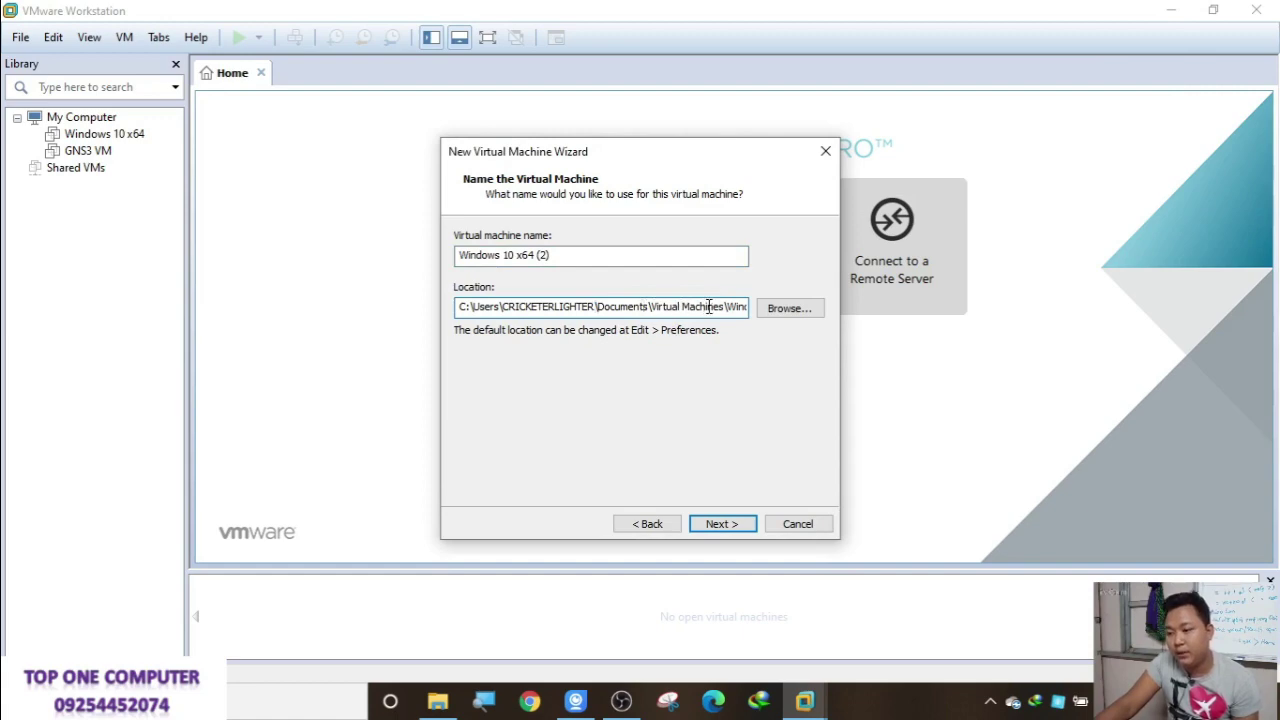
left_click(440, 702)
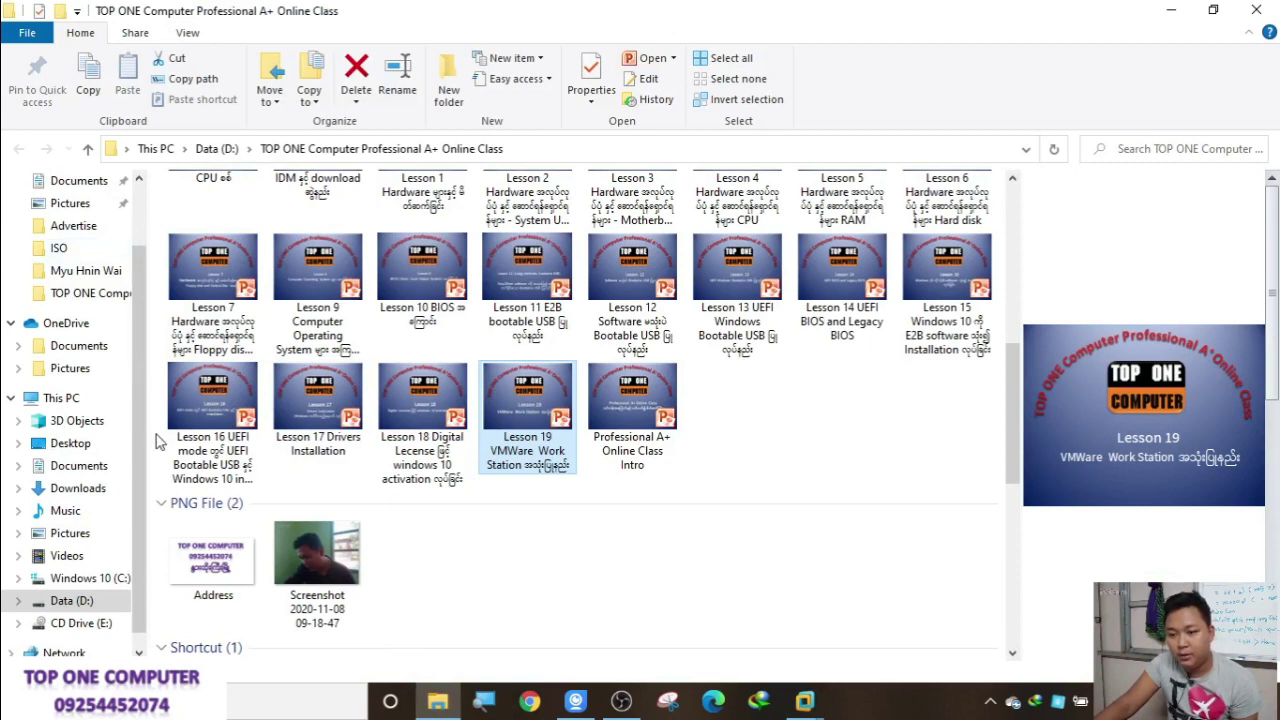
left_click(78, 354)
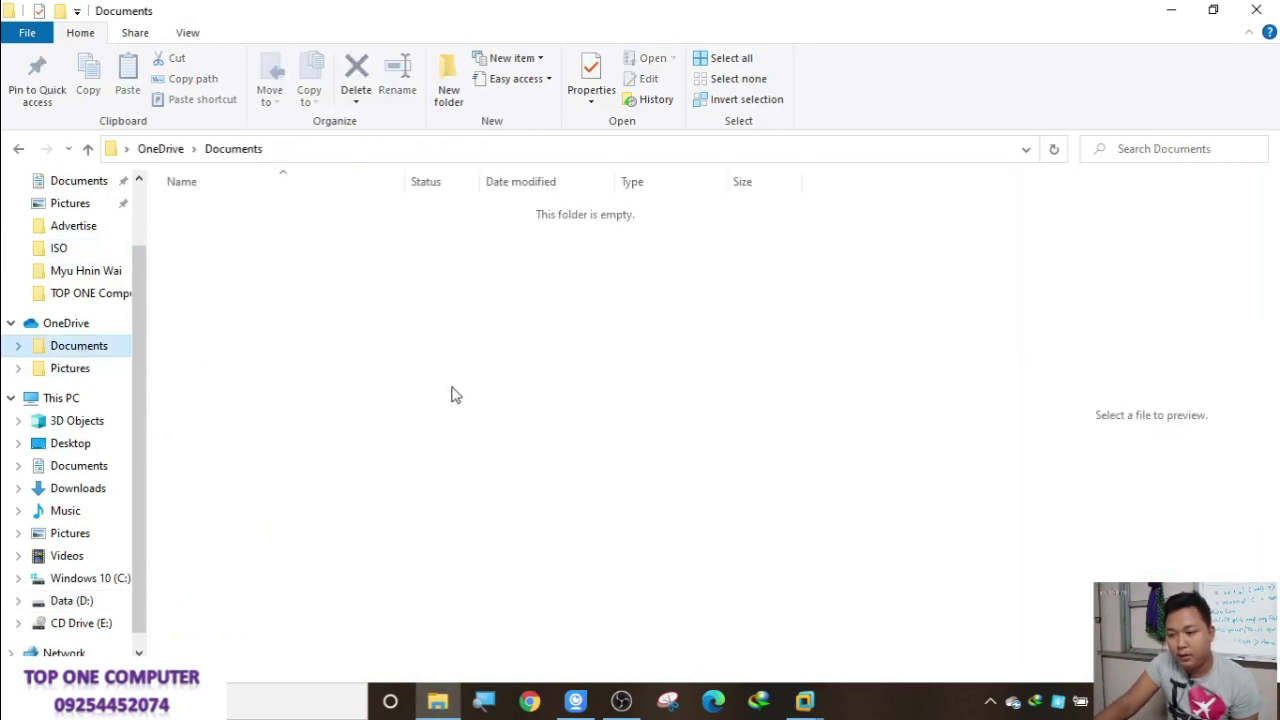
right_click(413, 326)
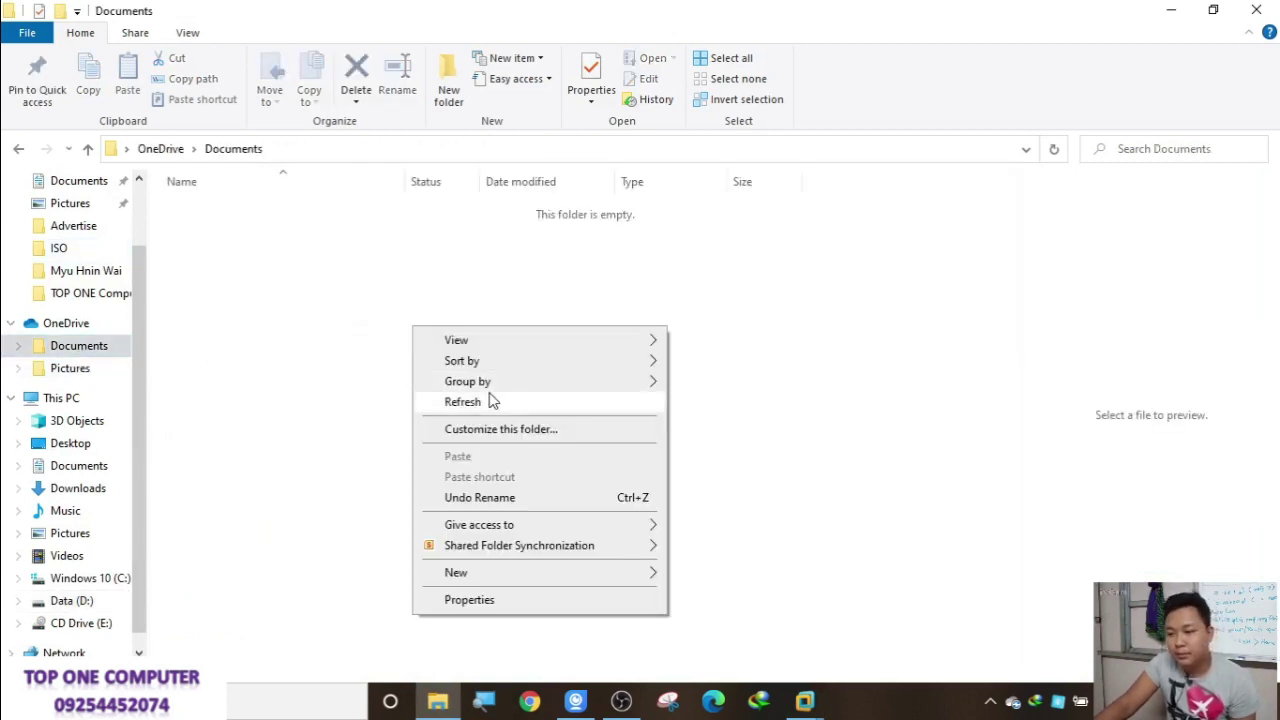
left_click(492, 401)
left_click(440, 702)
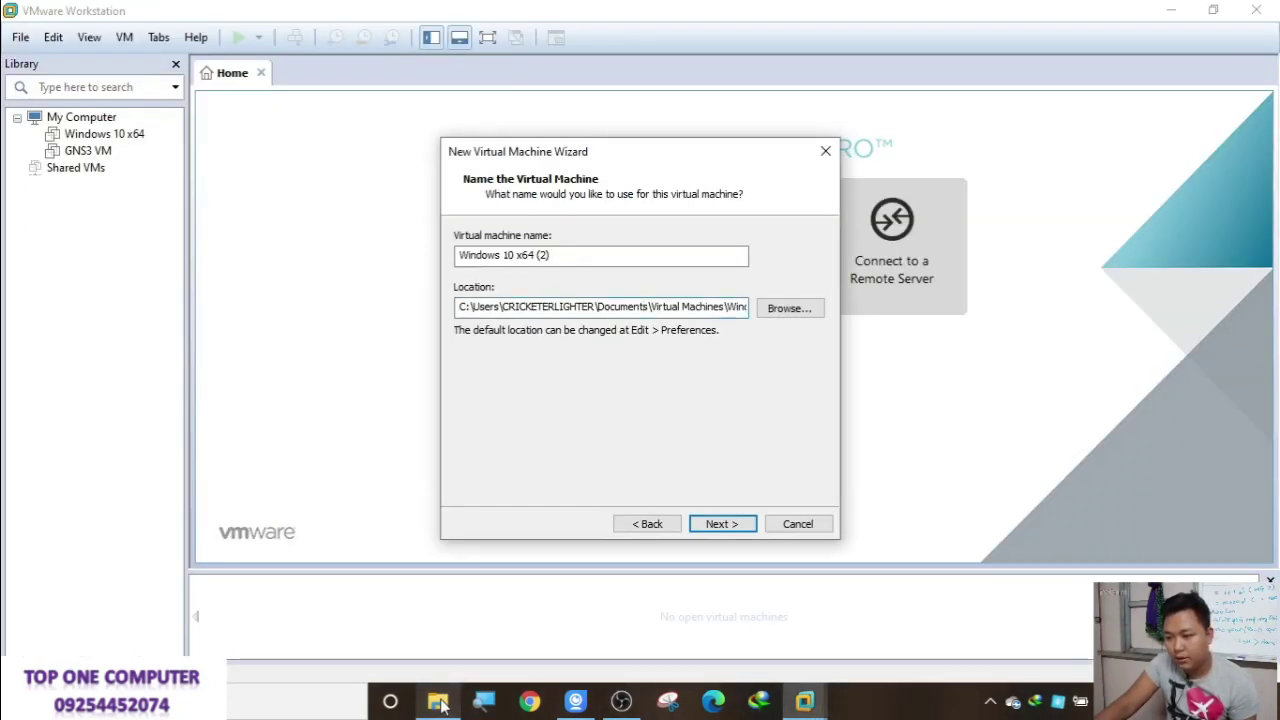
left_click(440, 702)
left_click(440, 702)
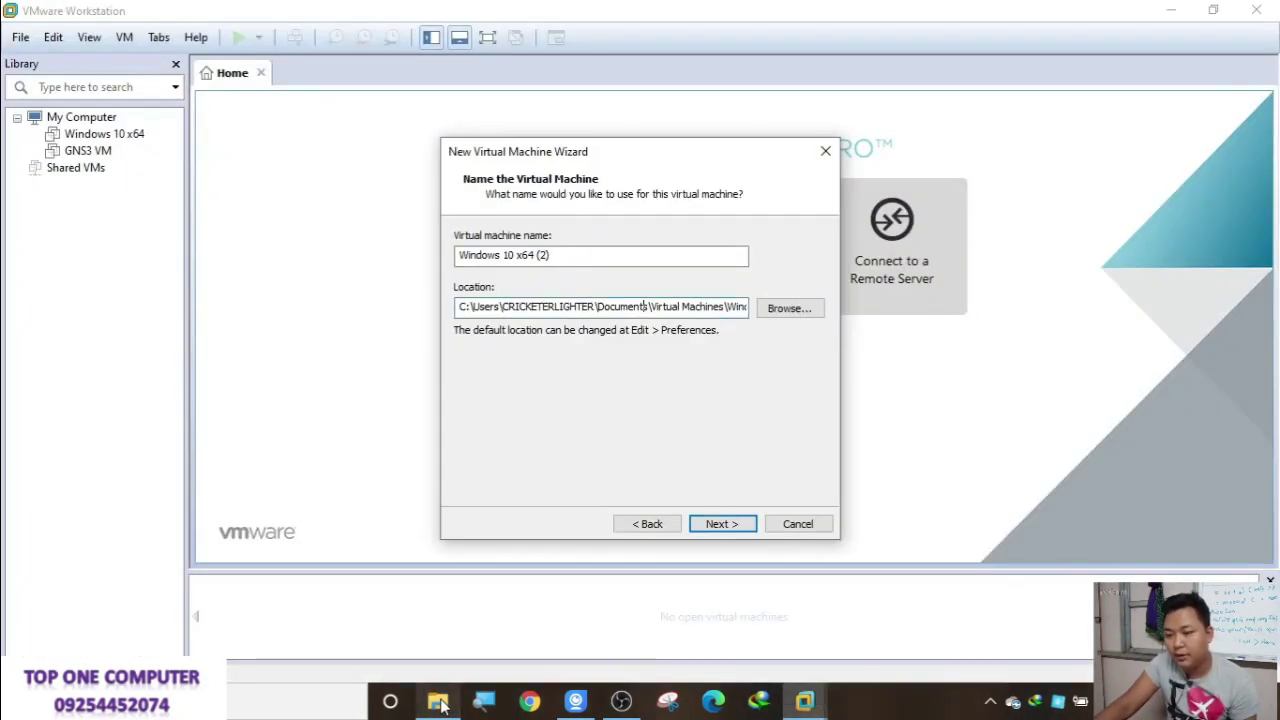
left_click(440, 702)
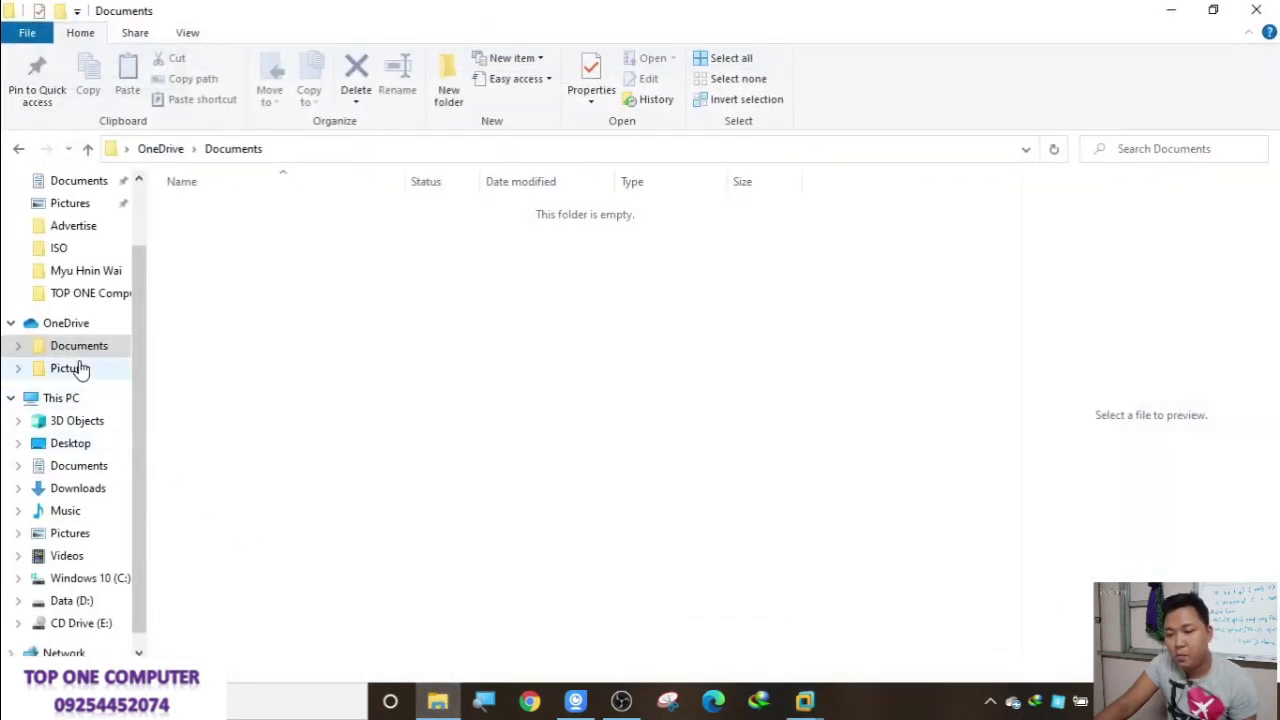
Step: Look for the virtual machine storage folder in This PC, Data (D:), Desktop and Downloads
scroll(84, 364, "up", 1)
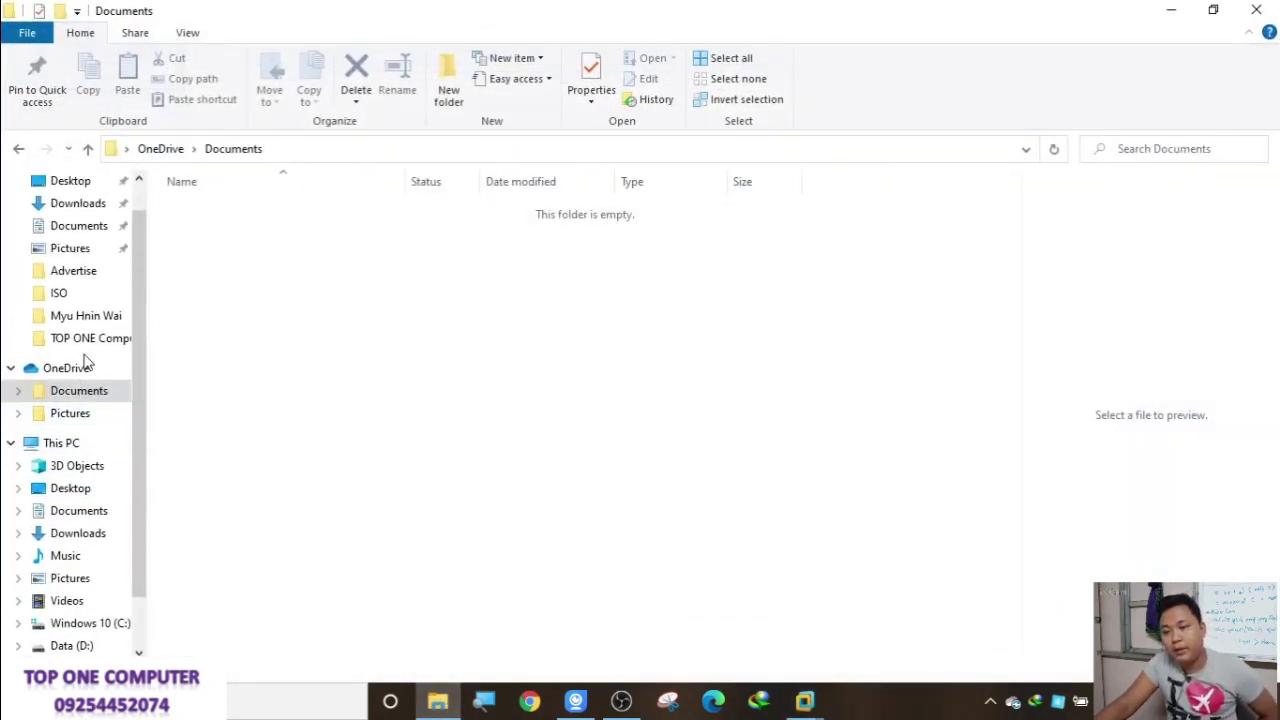
left_click(91, 443)
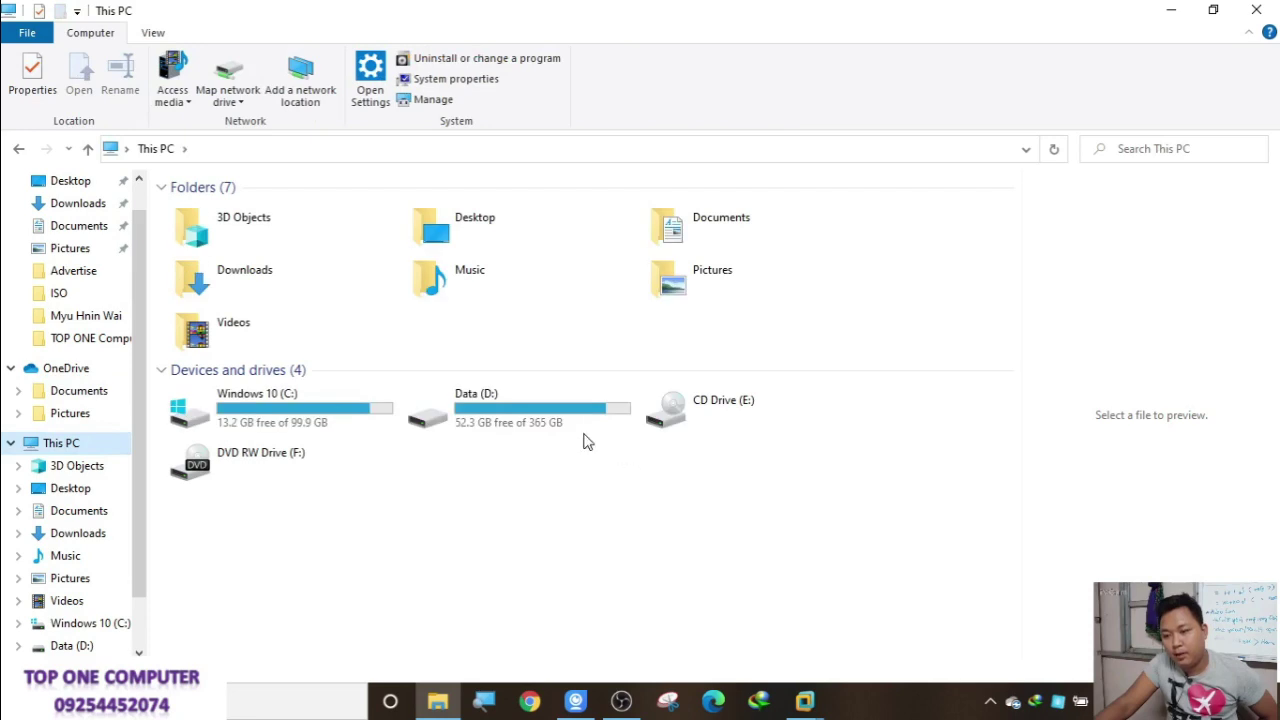
double_click(586, 423)
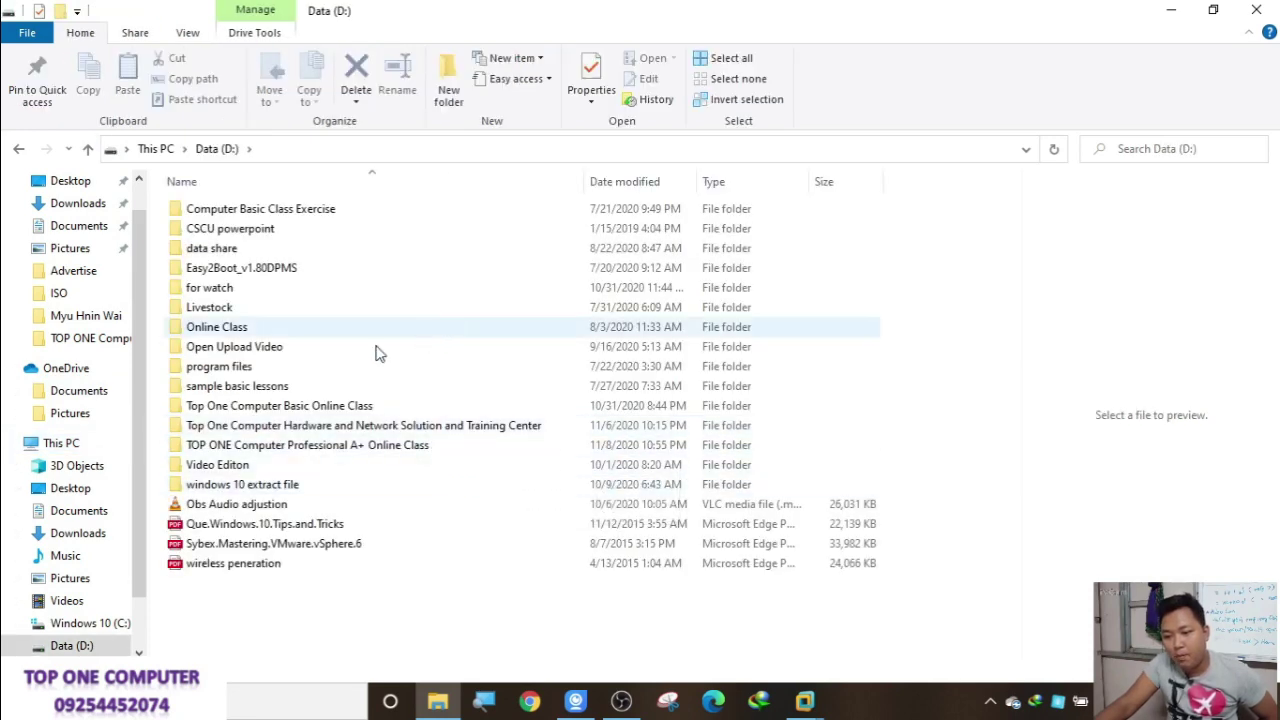
left_click(100, 443)
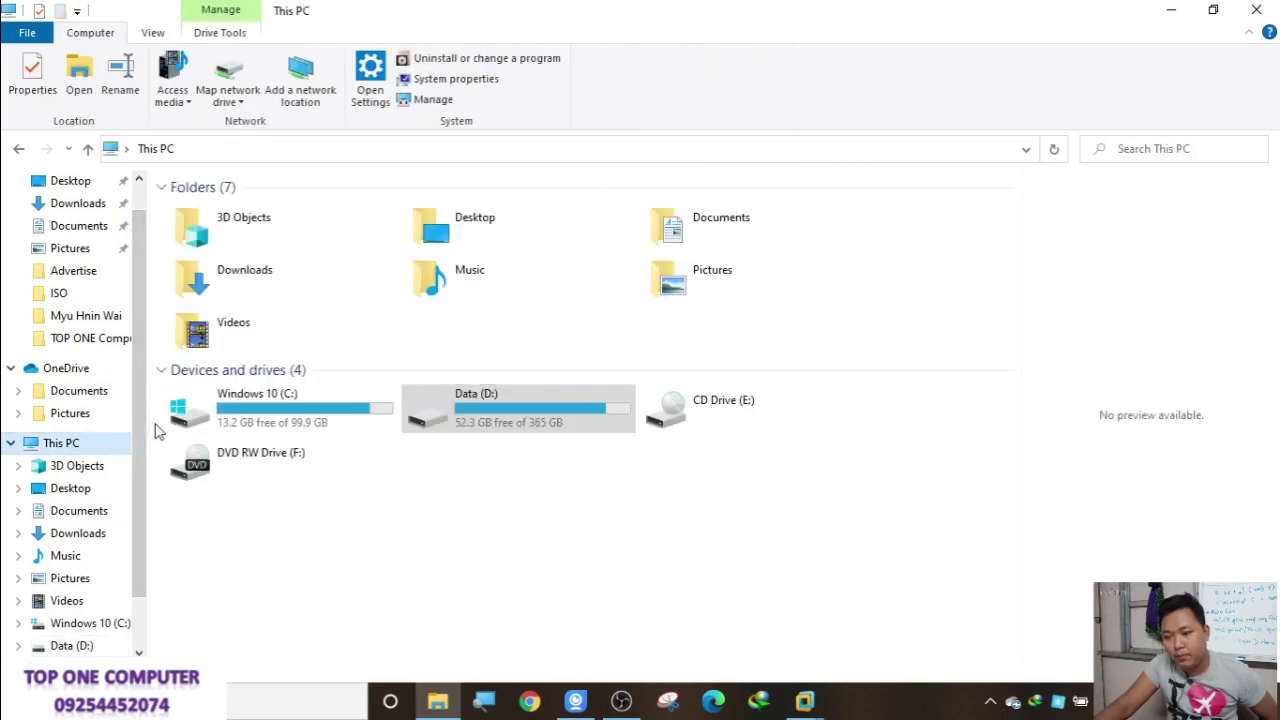
scroll(120, 400, "up", 1)
left_click(75, 222)
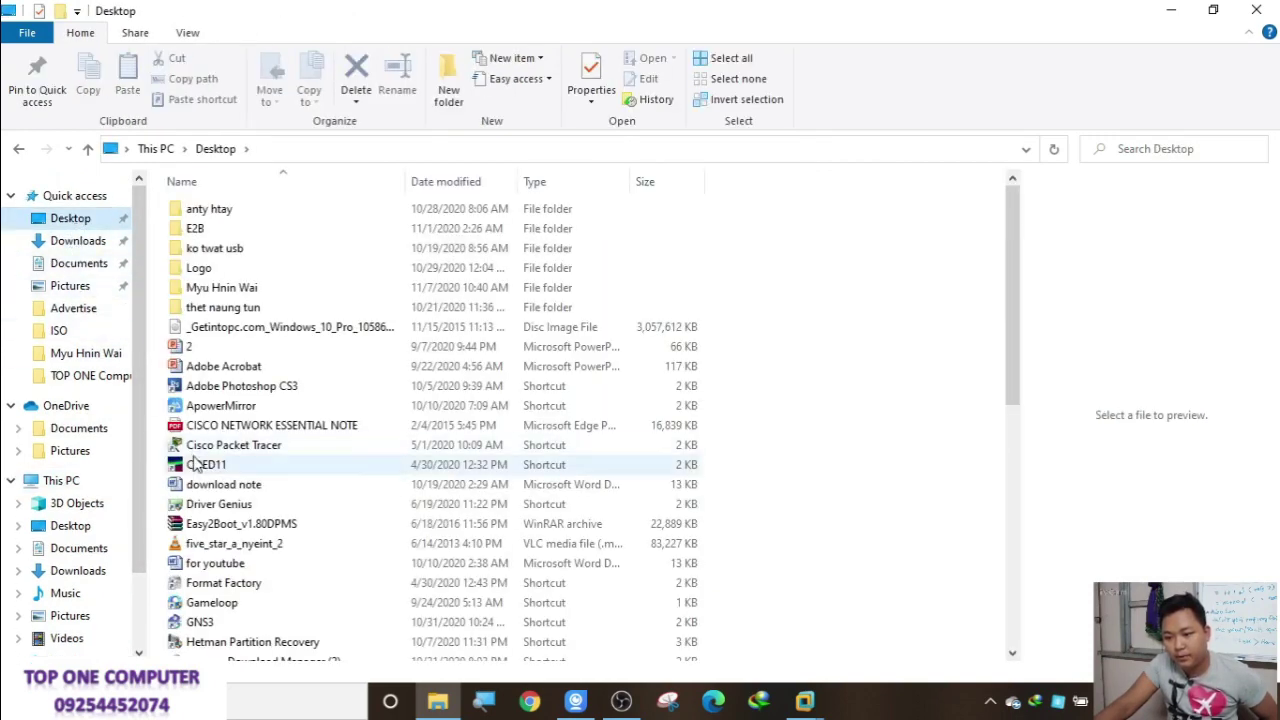
scroll(193, 457, "down", 5)
scroll(193, 457, "down", 4)
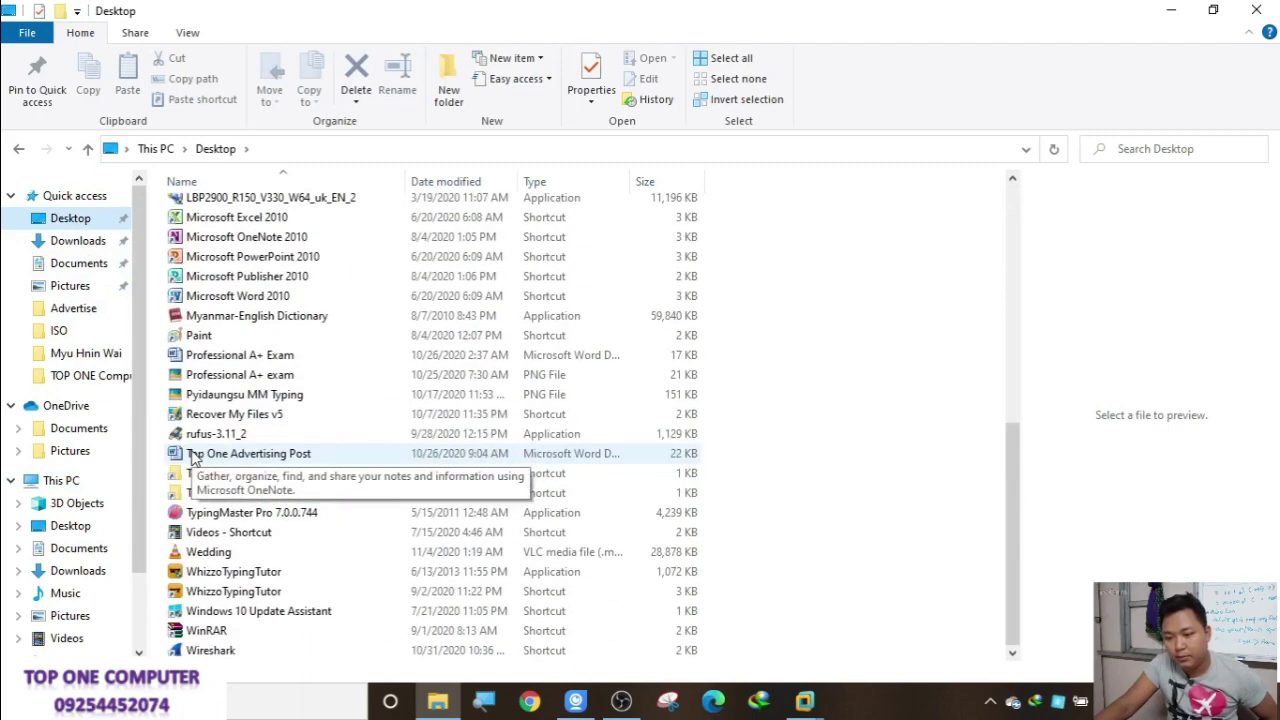
left_click(85, 244)
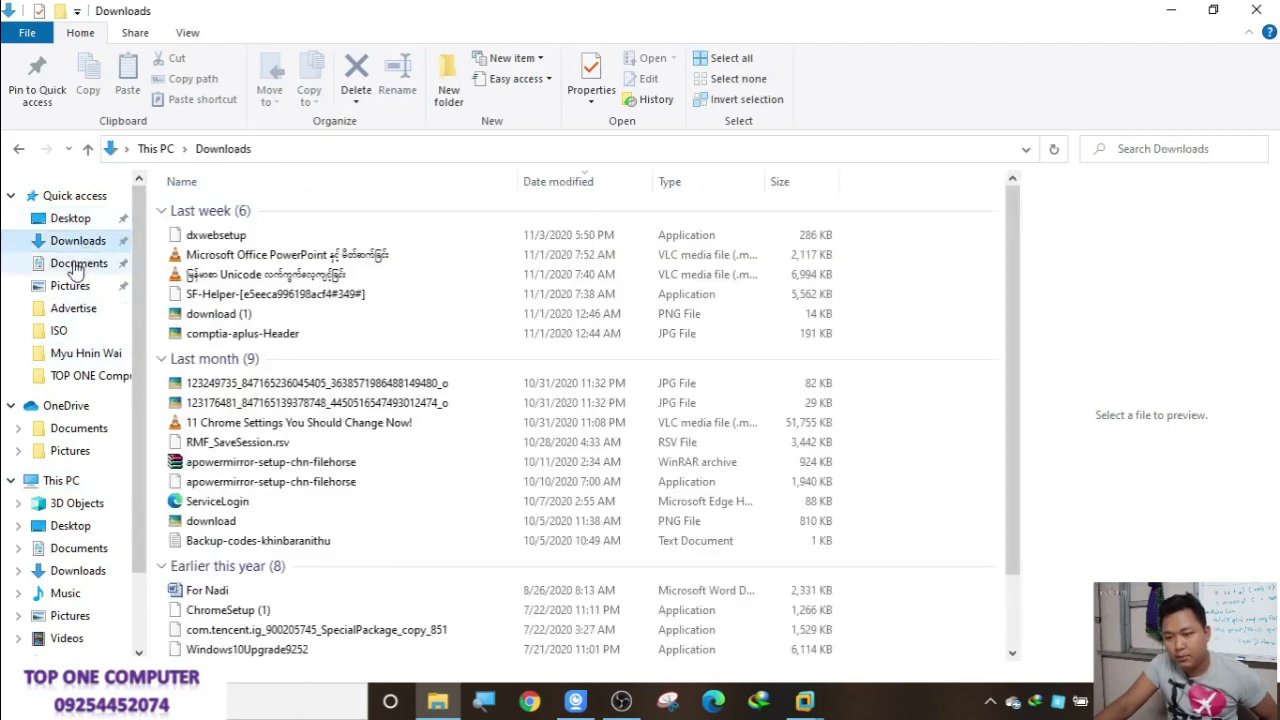
Step: Inspect the Virtual Machines folder in Documents, including the Windows 10 x64 files, and return to the New Virtual Machine Wizard
left_click(78, 263)
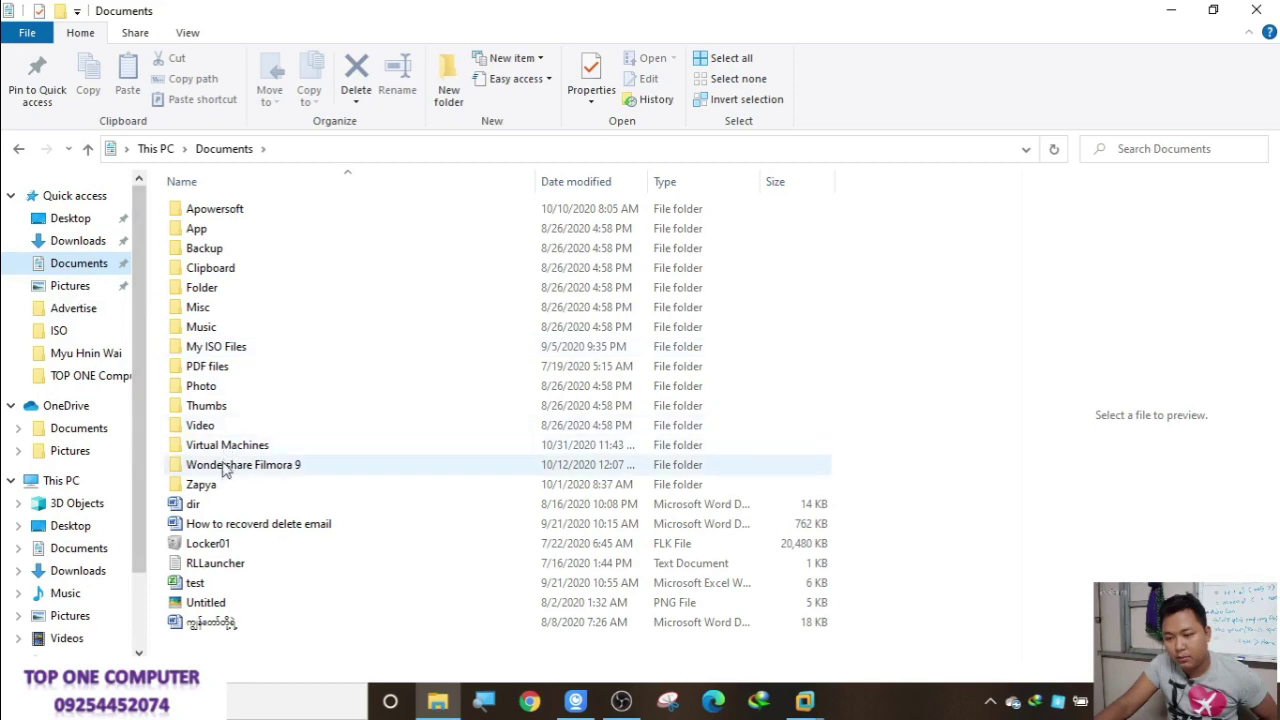
left_click(227, 448)
double_click(227, 448)
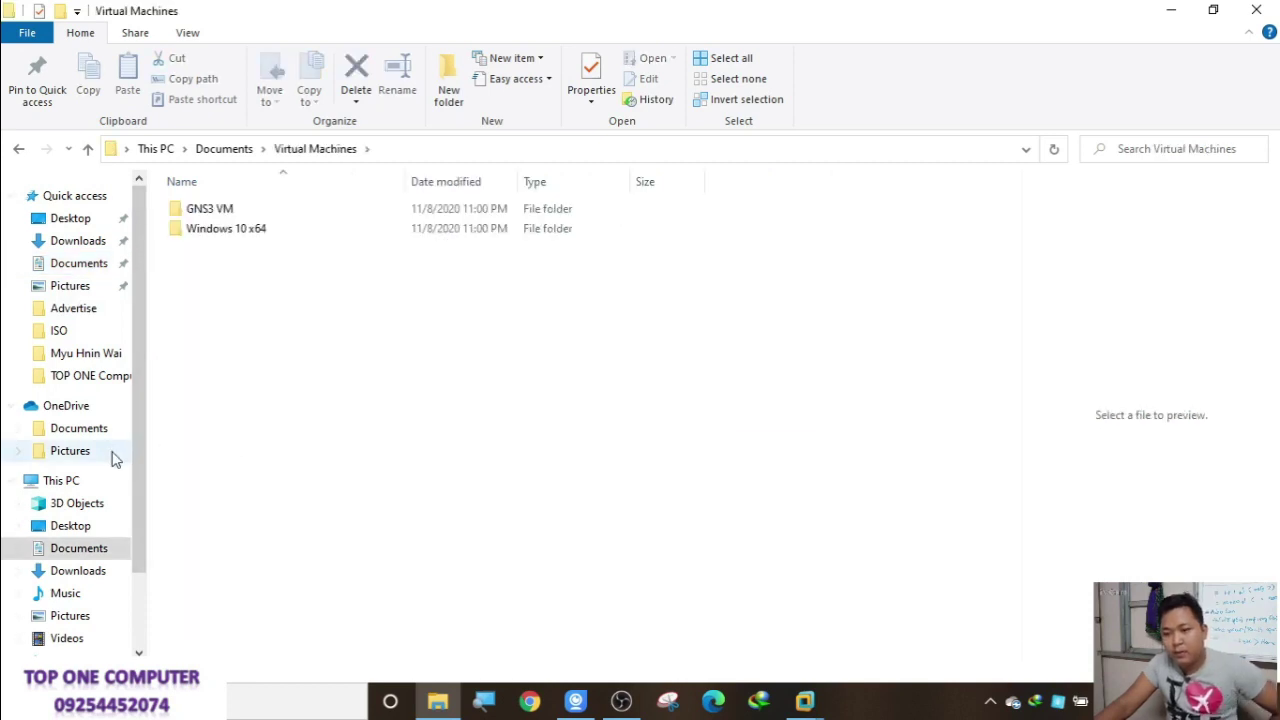
left_click(204, 240)
double_click(204, 240)
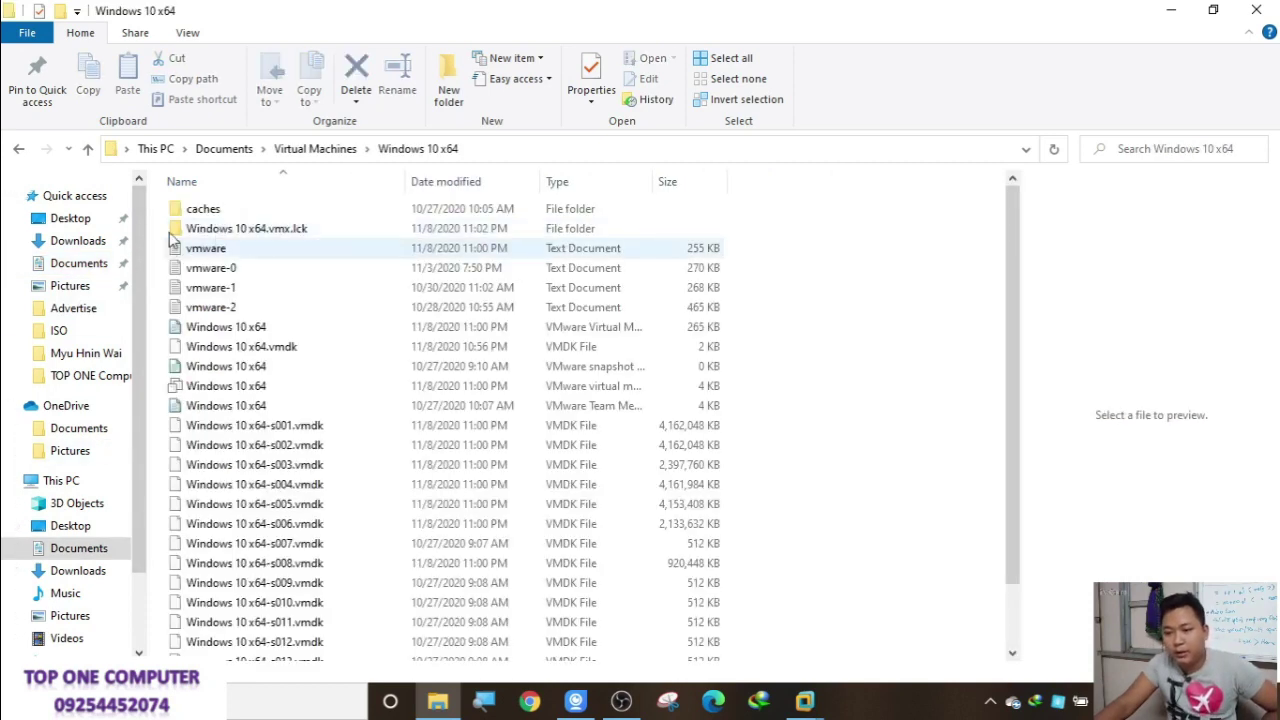
left_click(18, 149)
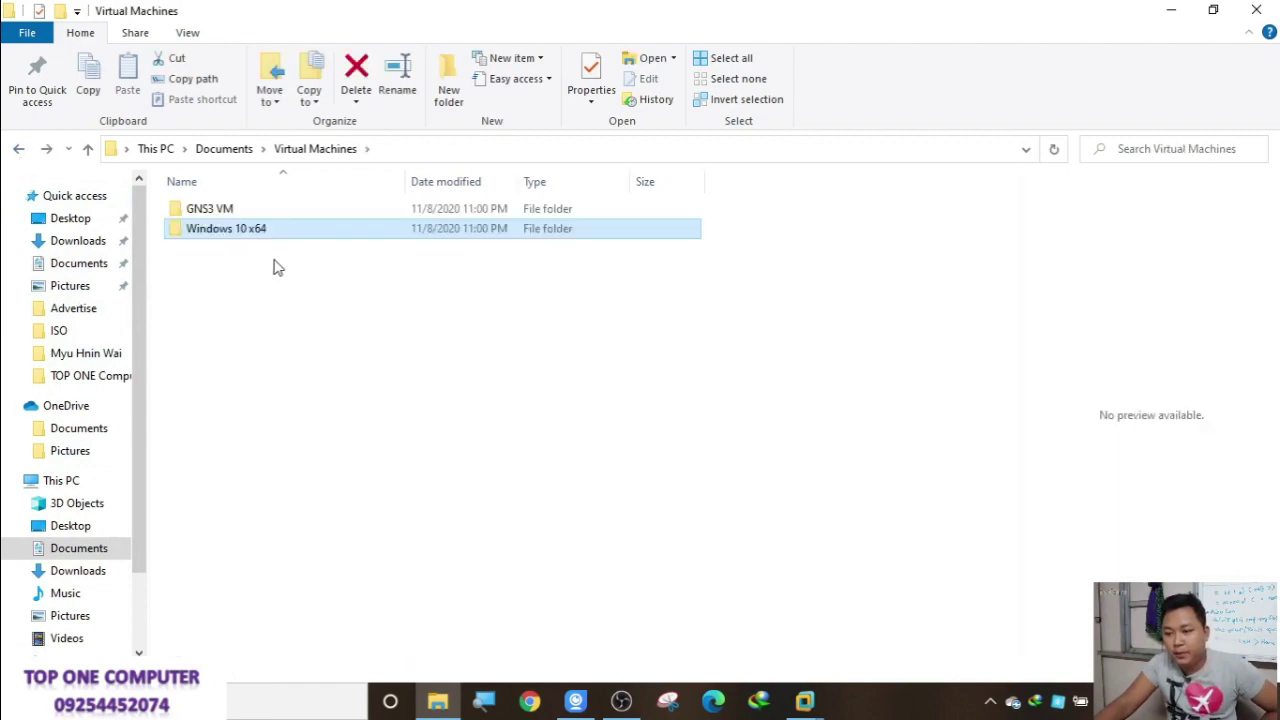
left_click(262, 212)
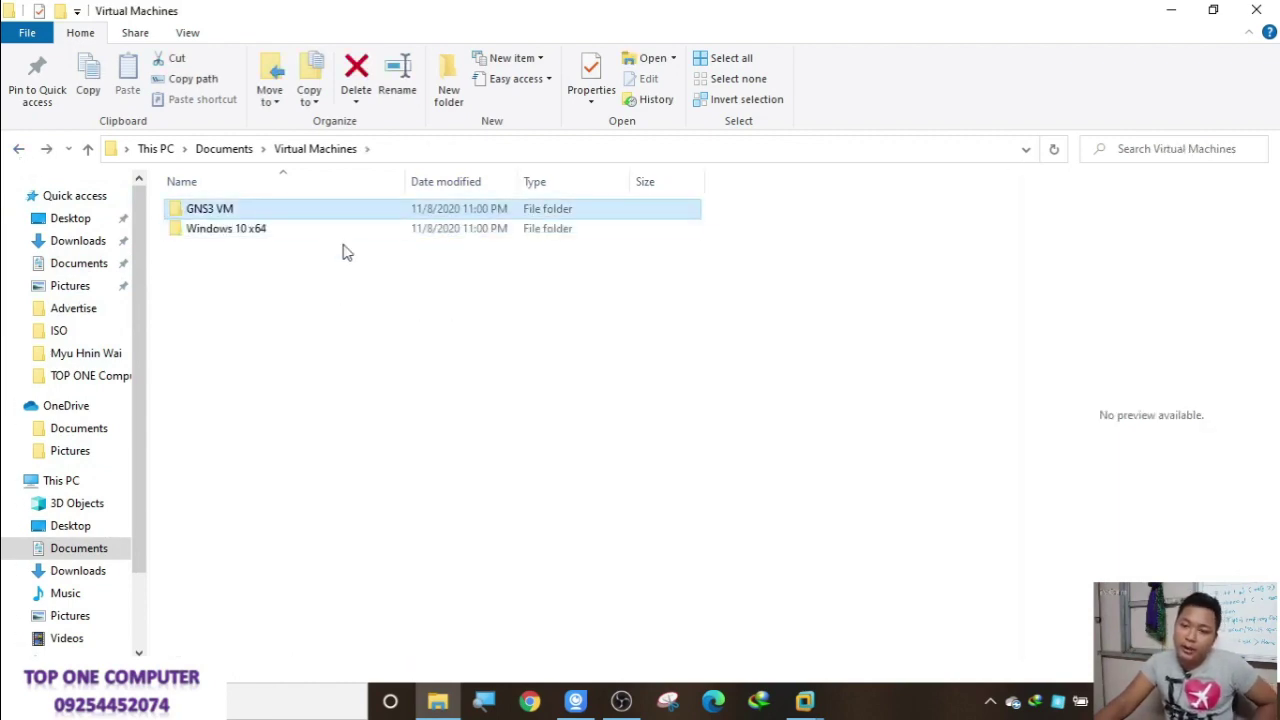
left_click(1171, 10)
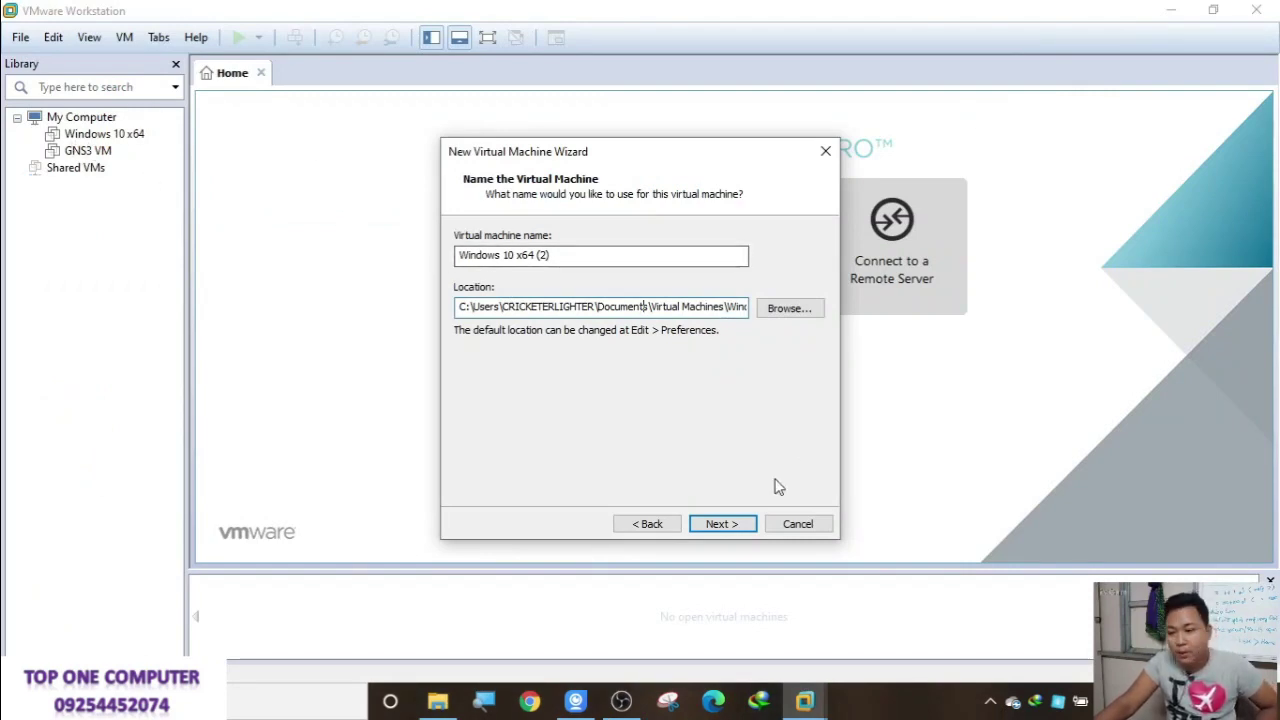
left_click(440, 701)
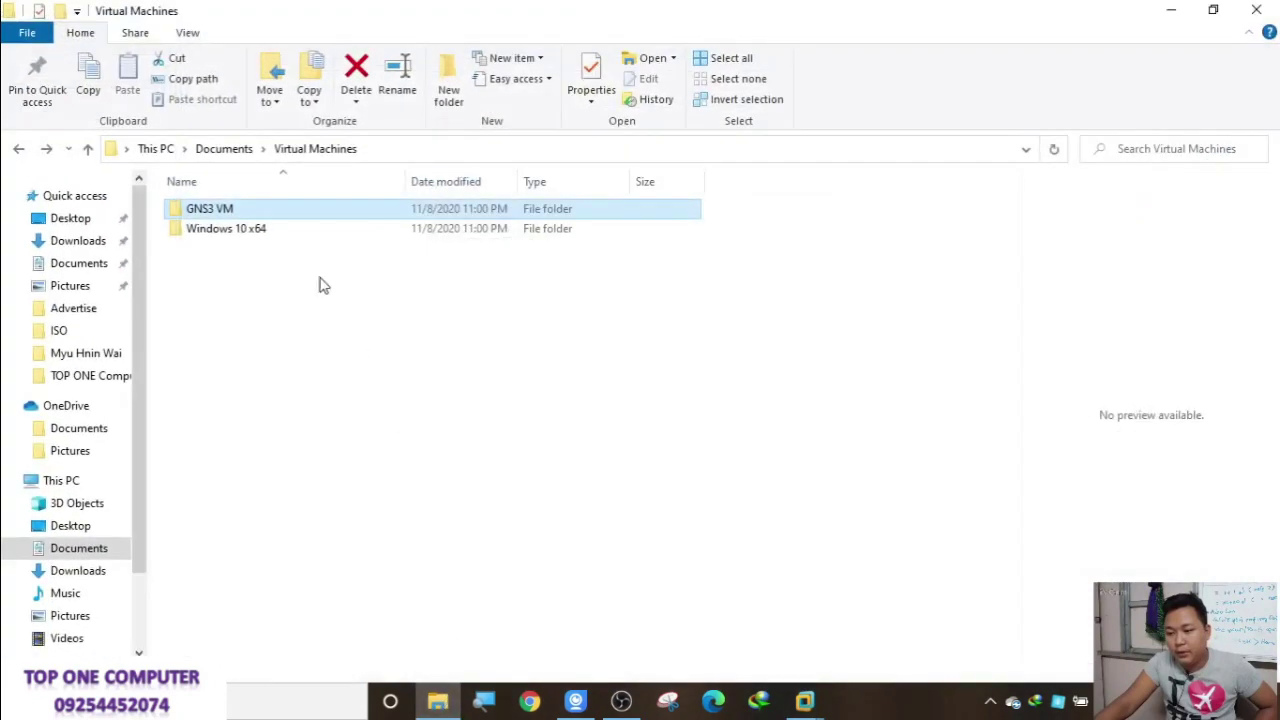
left_click(1170, 10)
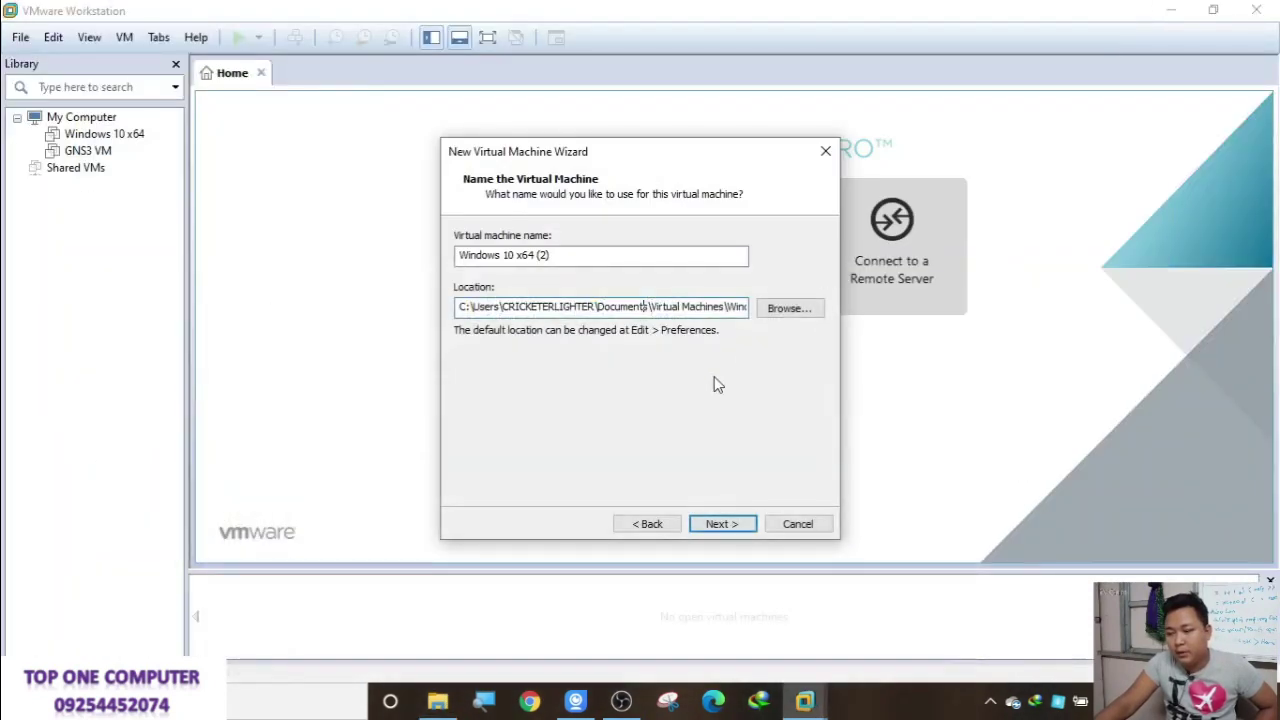
Step: Name the virtual machine "Windows 10 x64 Professional A+ Online" and continue to the disk capacity settings
left_click(627, 262)
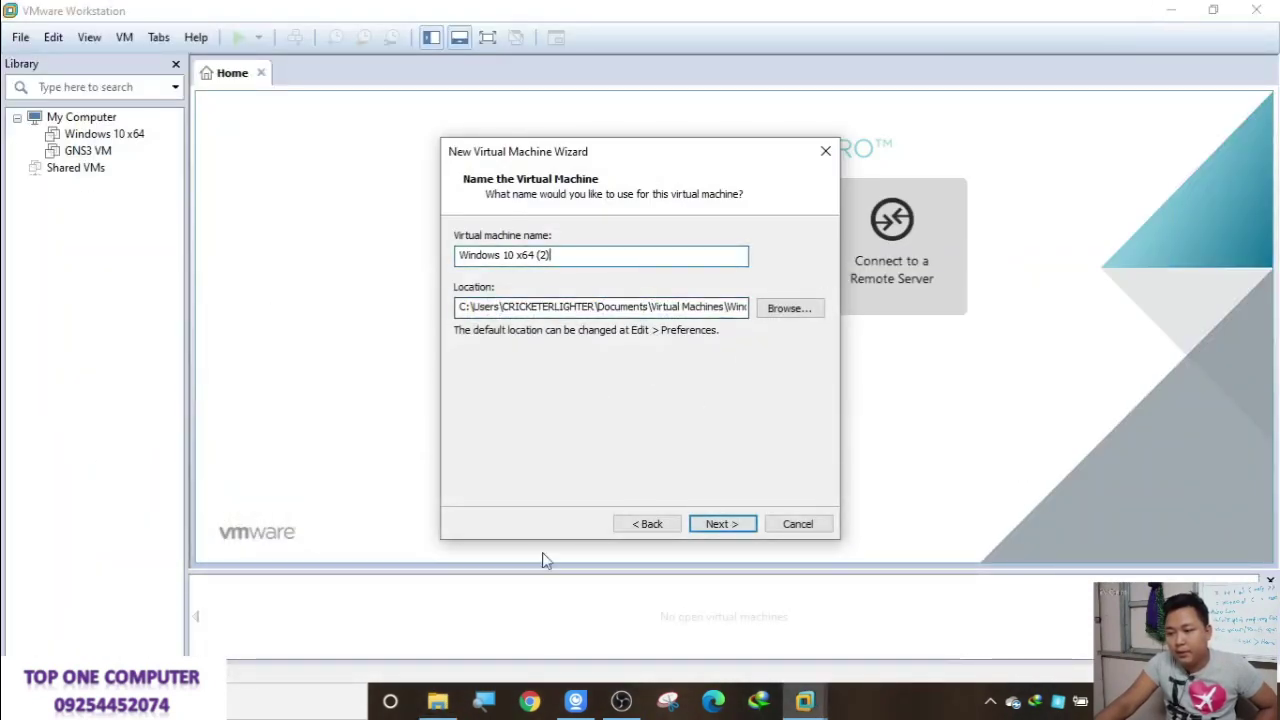
left_click(448, 708)
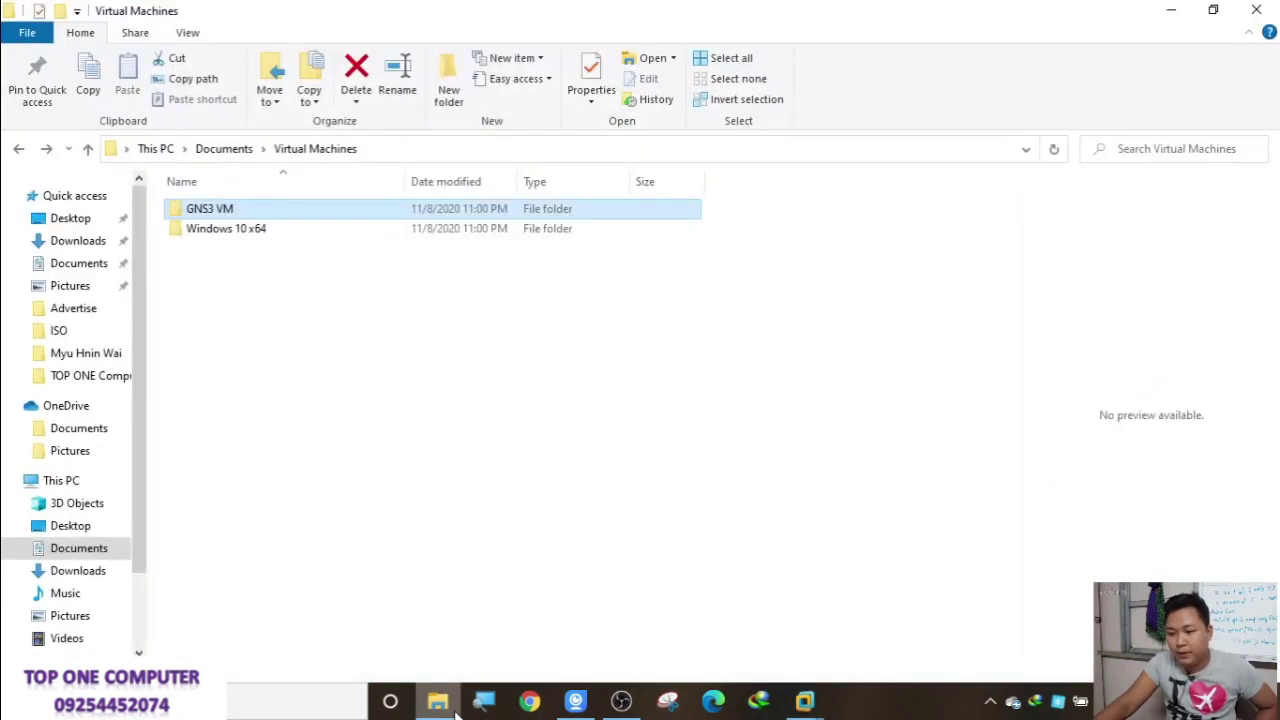
left_click(455, 712)
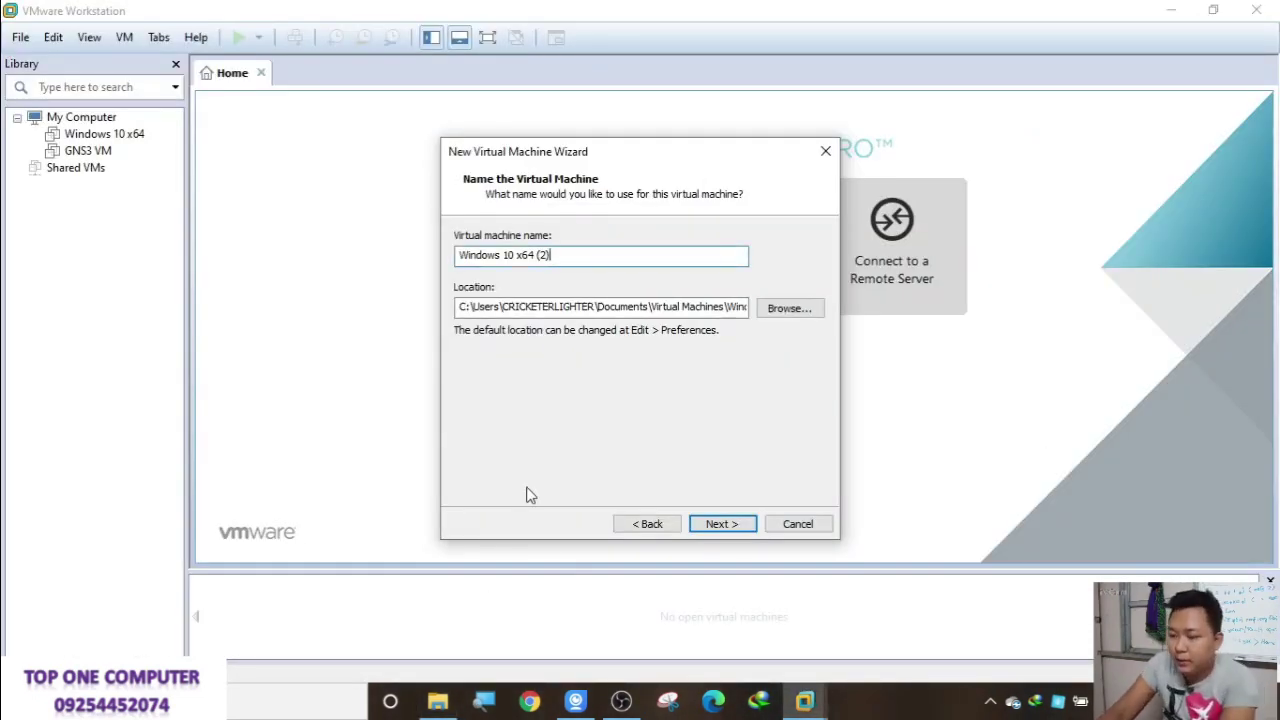
type("Professional A+ Online")
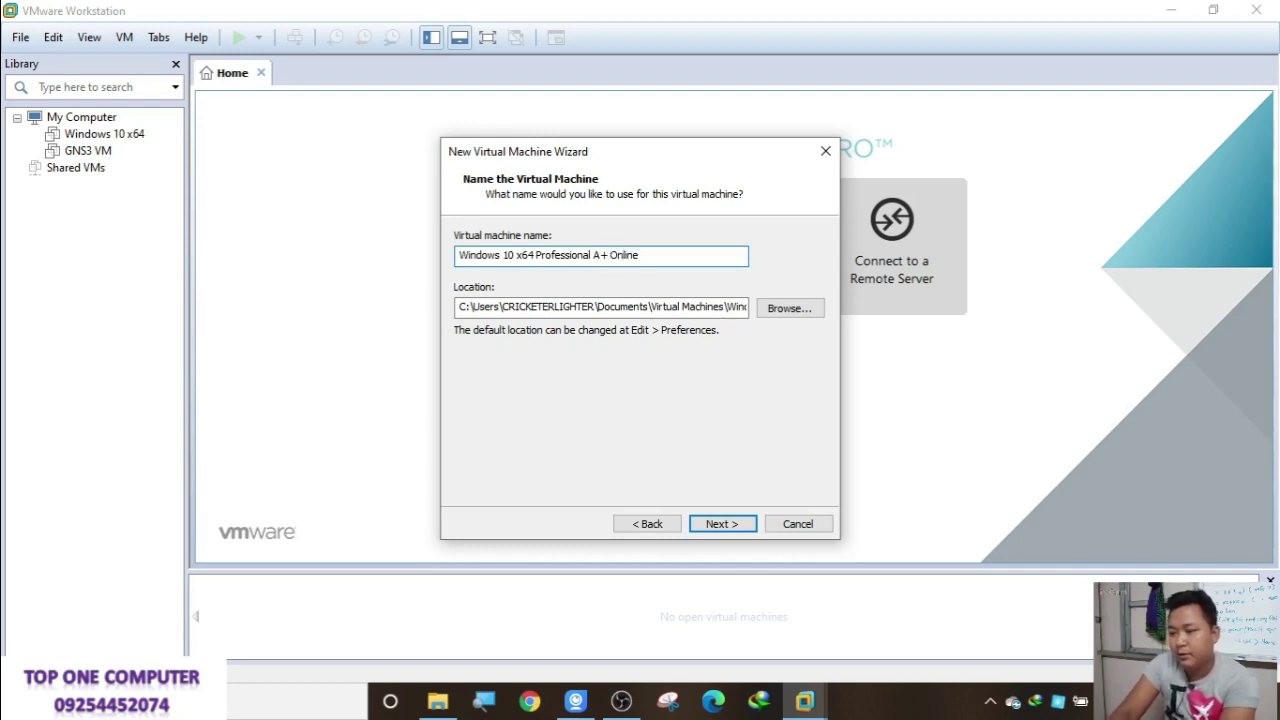
left_click(722, 527)
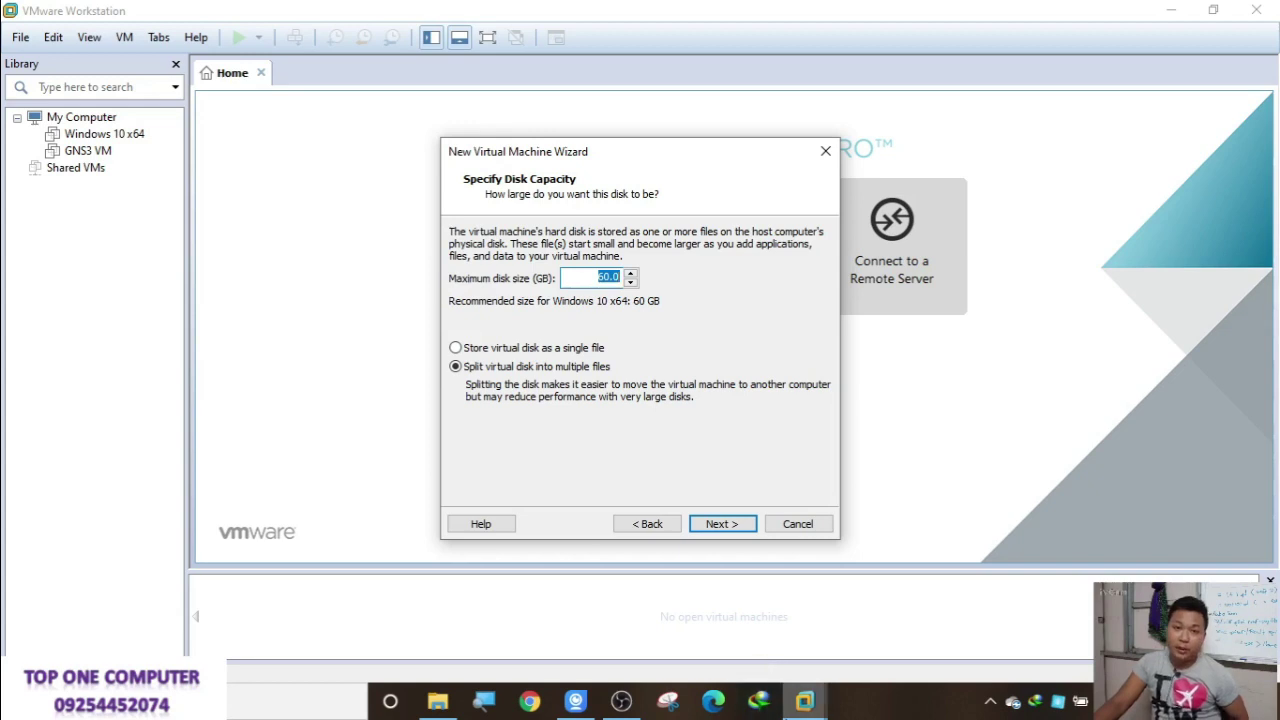
Step: Accept a maximum disk size of 60 GB split into multiple files, and review the virtual machine's settings summary
left_click(750, 523)
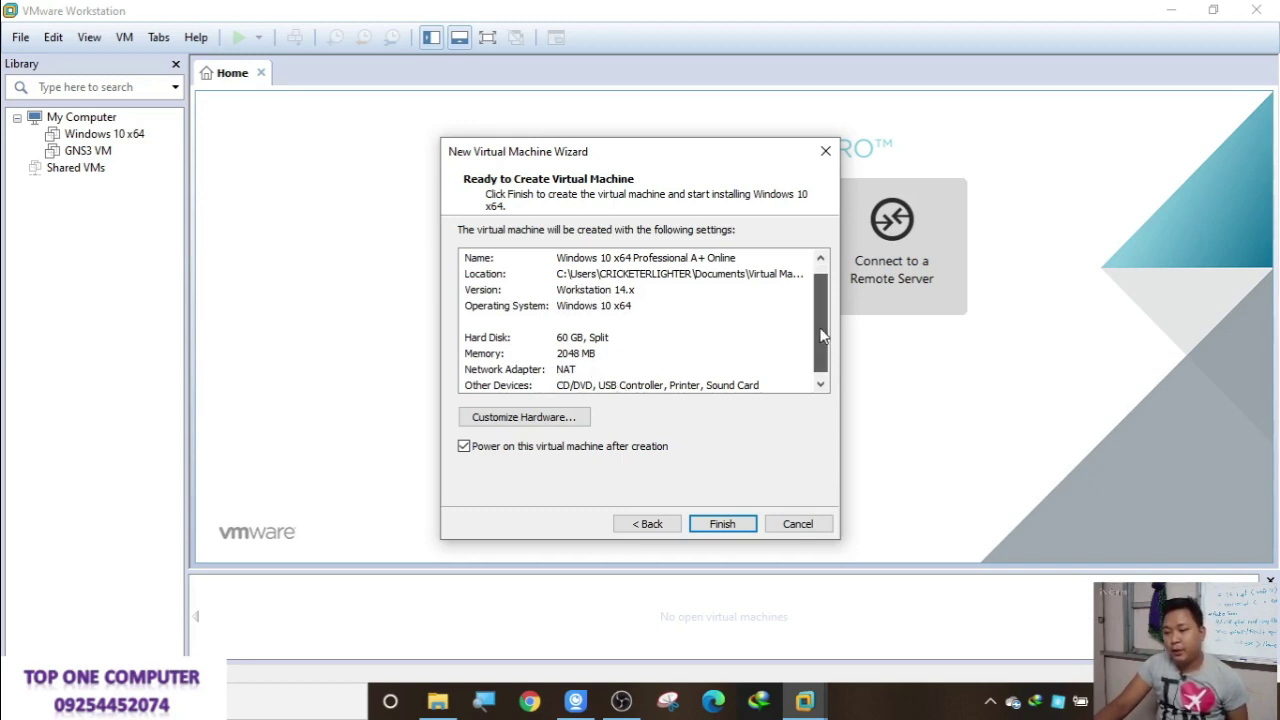
scroll(800, 350, "down", 1)
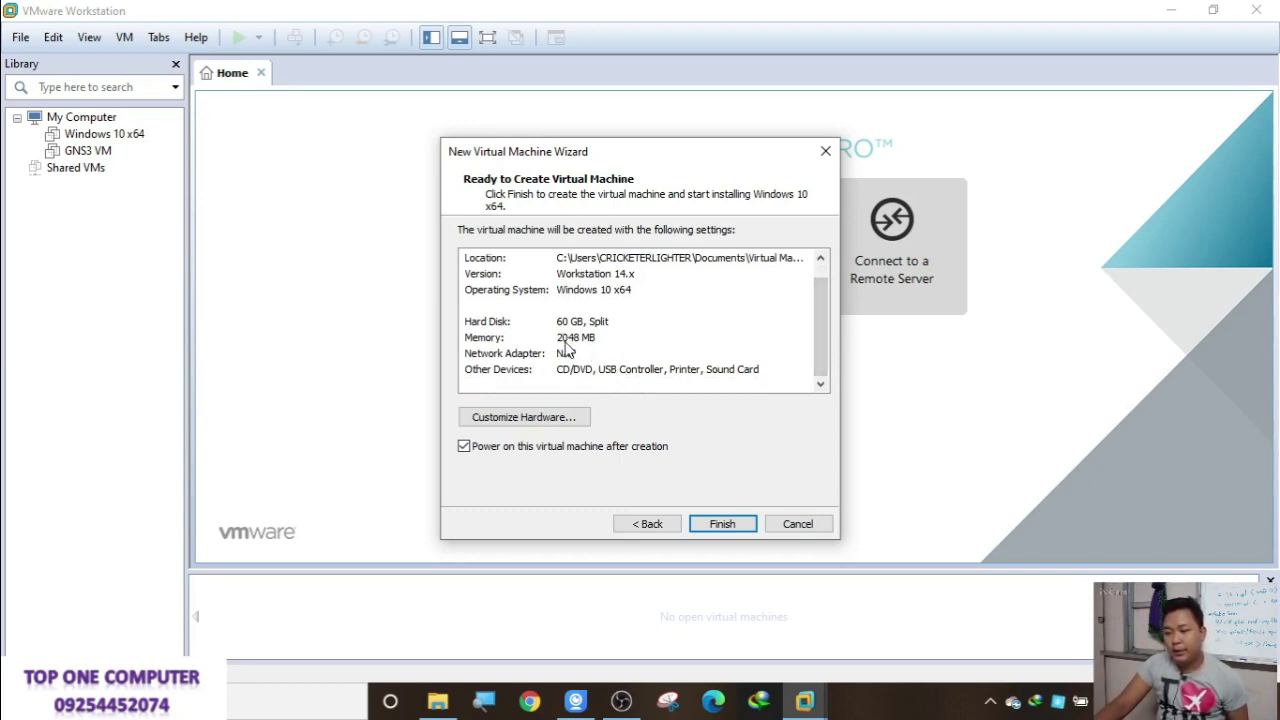
Step: Customize the virtual machine's hardware by setting its memory to 4096 MB
left_click(566, 426)
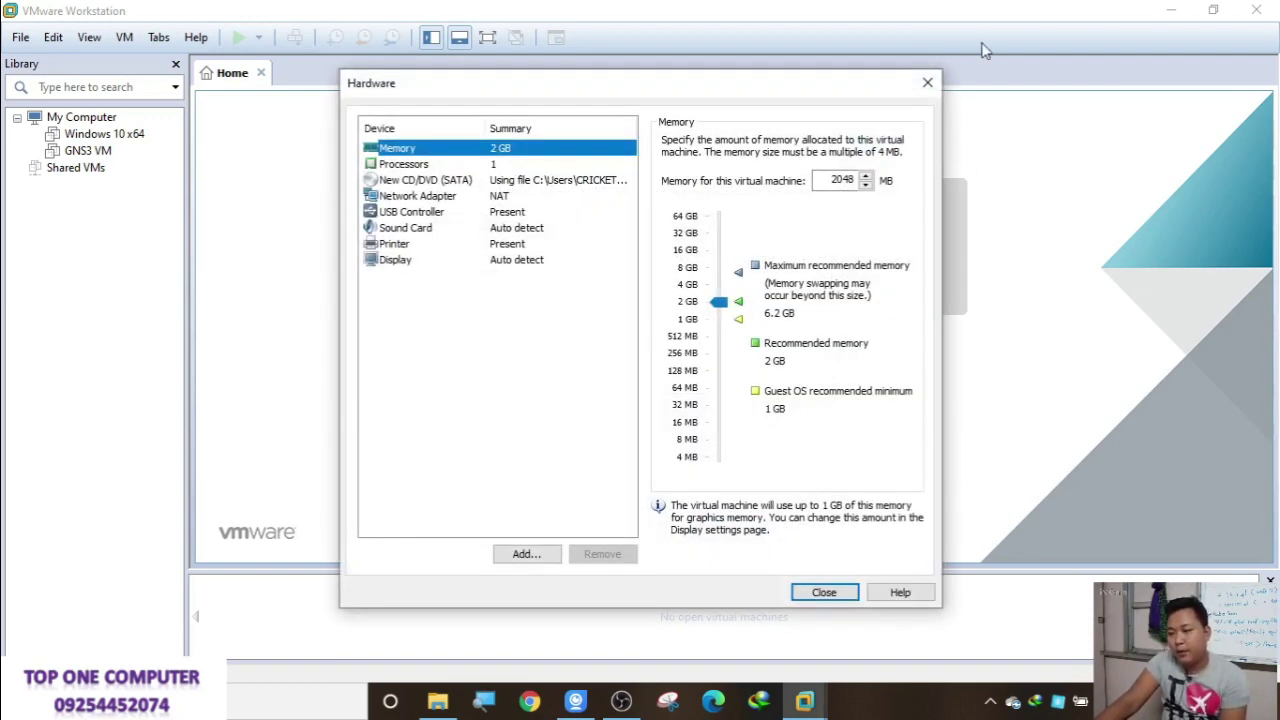
left_click(929, 84)
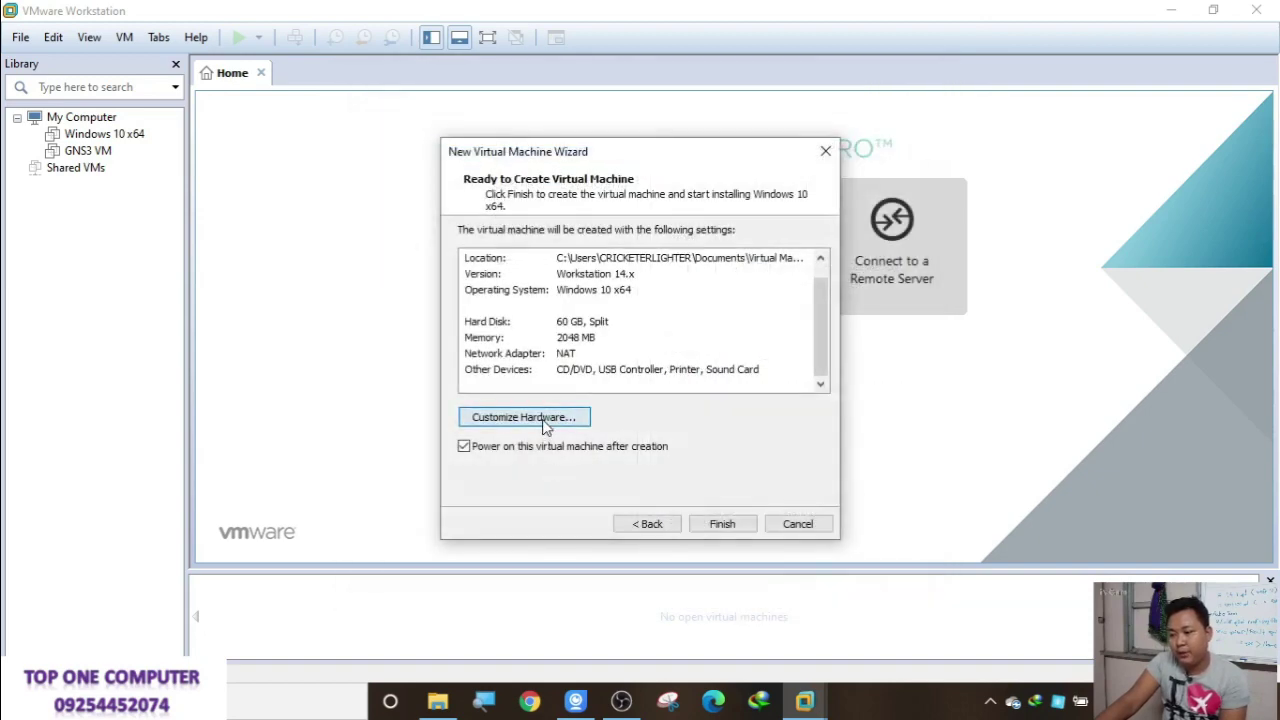
left_click(546, 424)
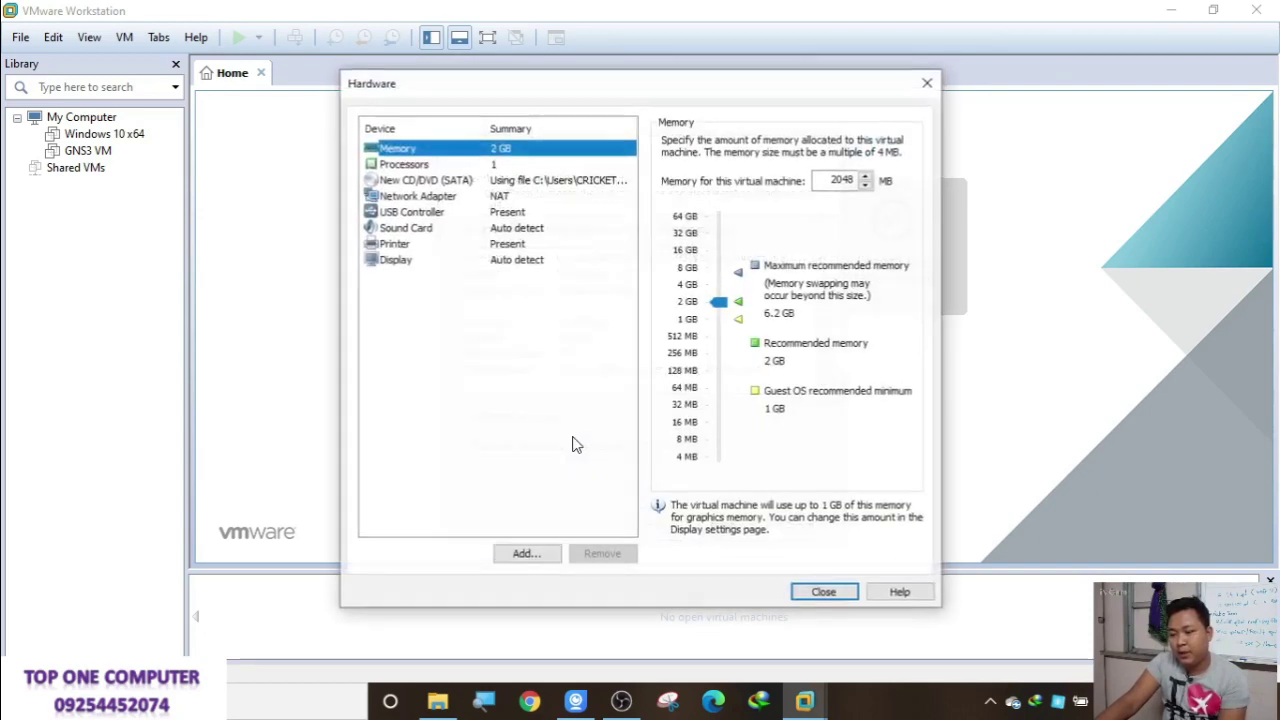
left_click(718, 287)
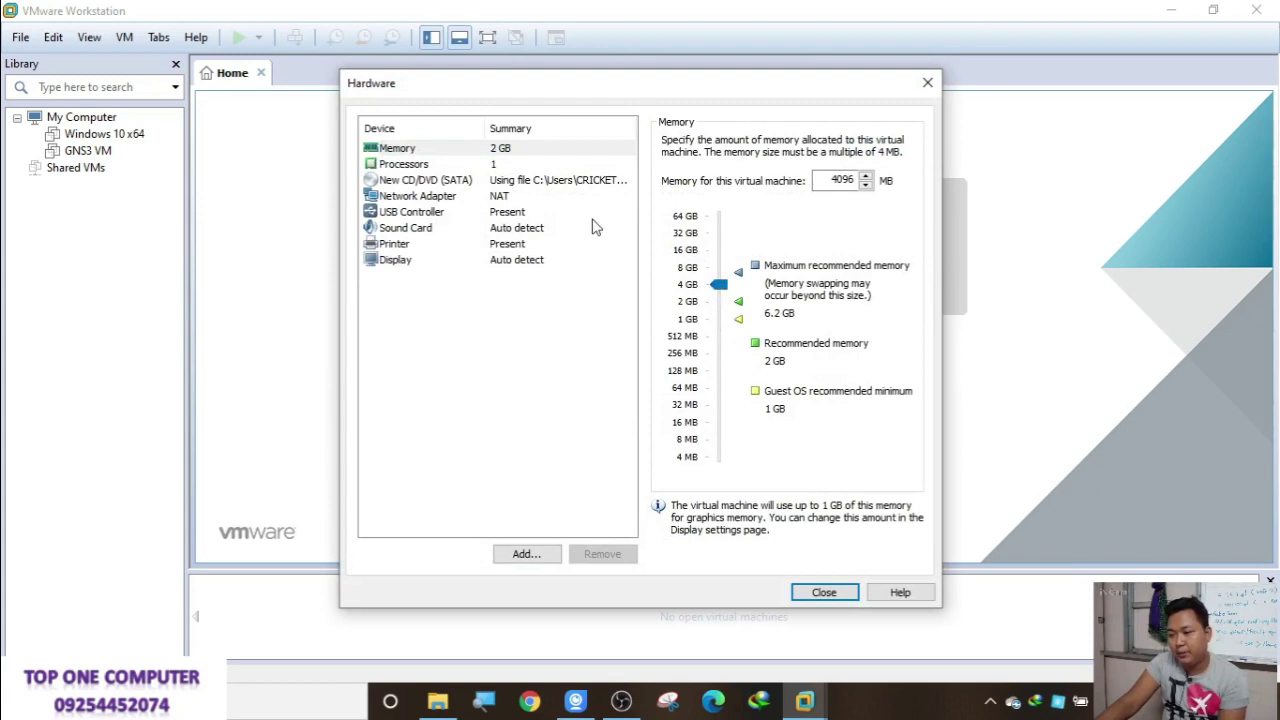
Step: Configure the virtual machine's processors as 1 processor with 2 cores per processor
left_click(491, 166)
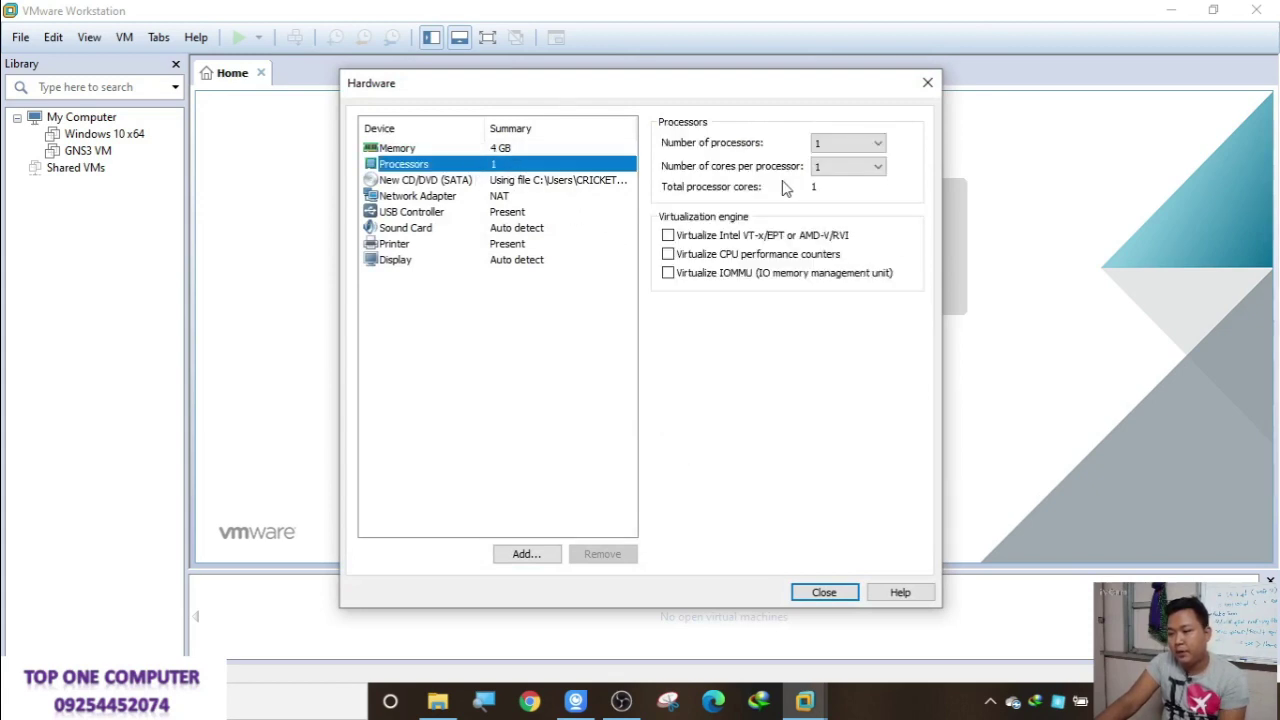
left_click(848, 143)
left_click(850, 172)
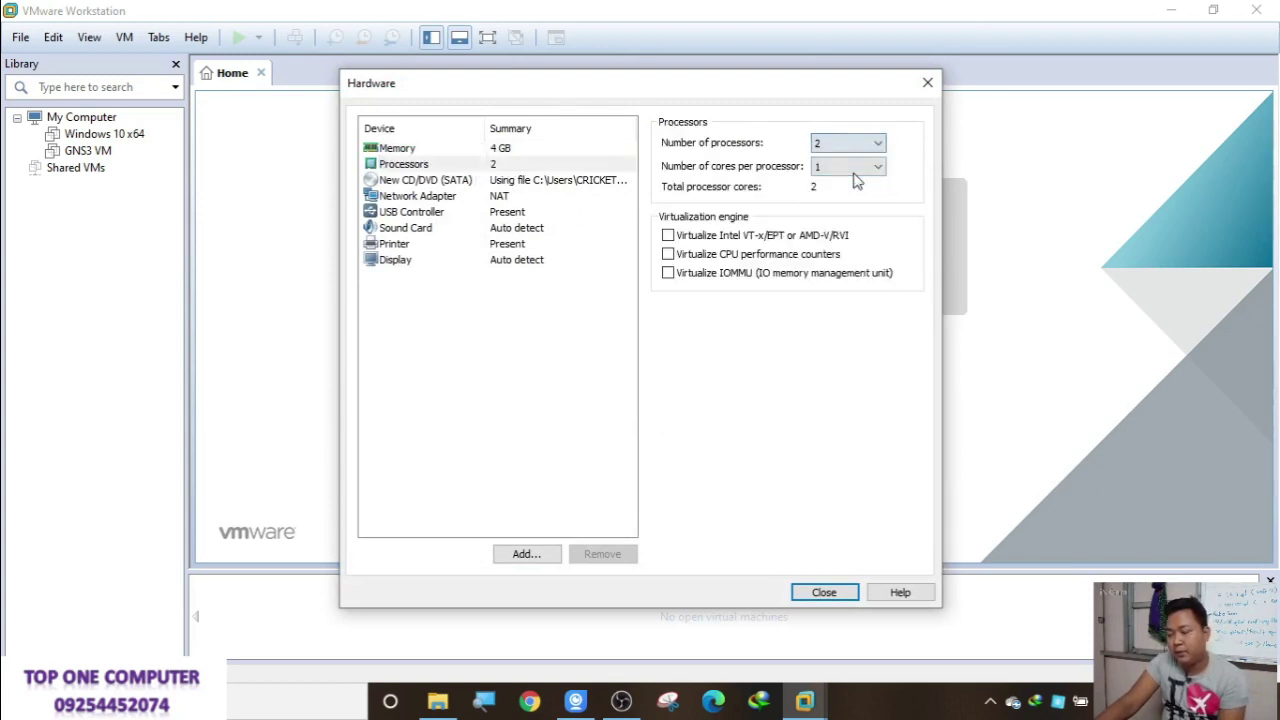
left_click(857, 165)
left_click(850, 196)
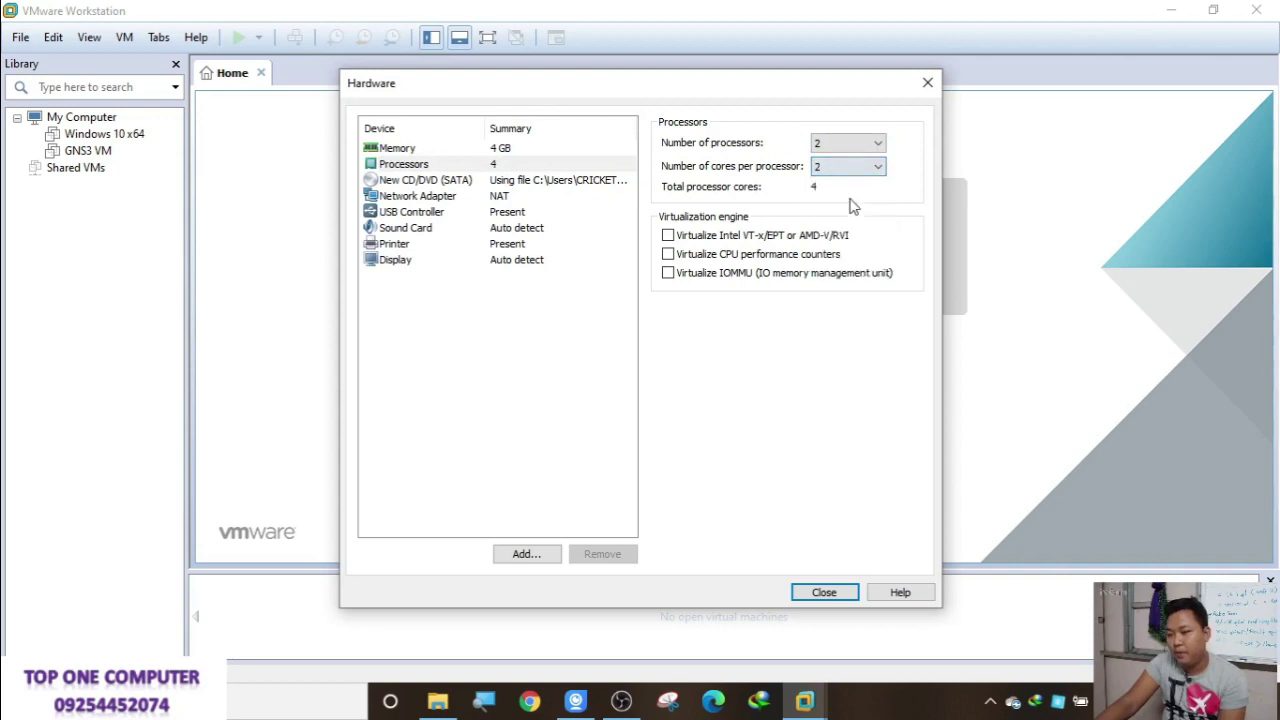
left_click(848, 143)
left_click(852, 160)
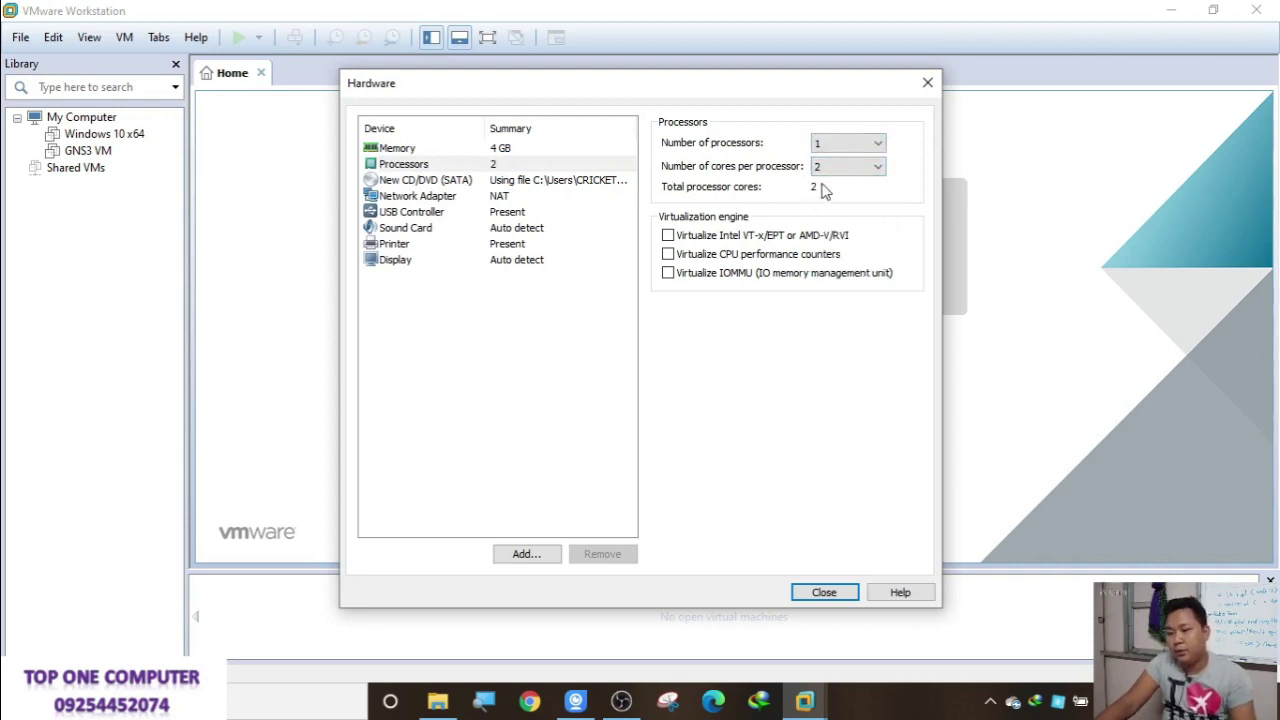
Step: Check the CD/DVD drive's ISO image settings and close the hardware customization
left_click(456, 181)
left_click(819, 594)
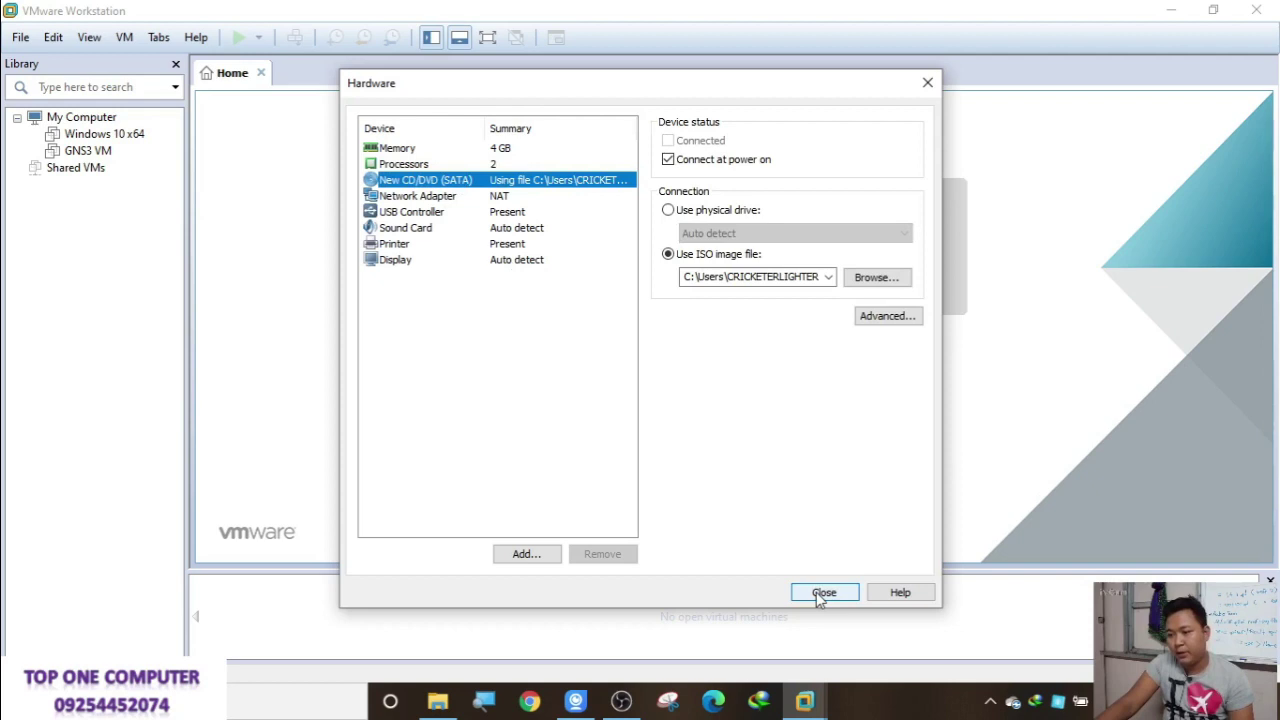
left_click(822, 593)
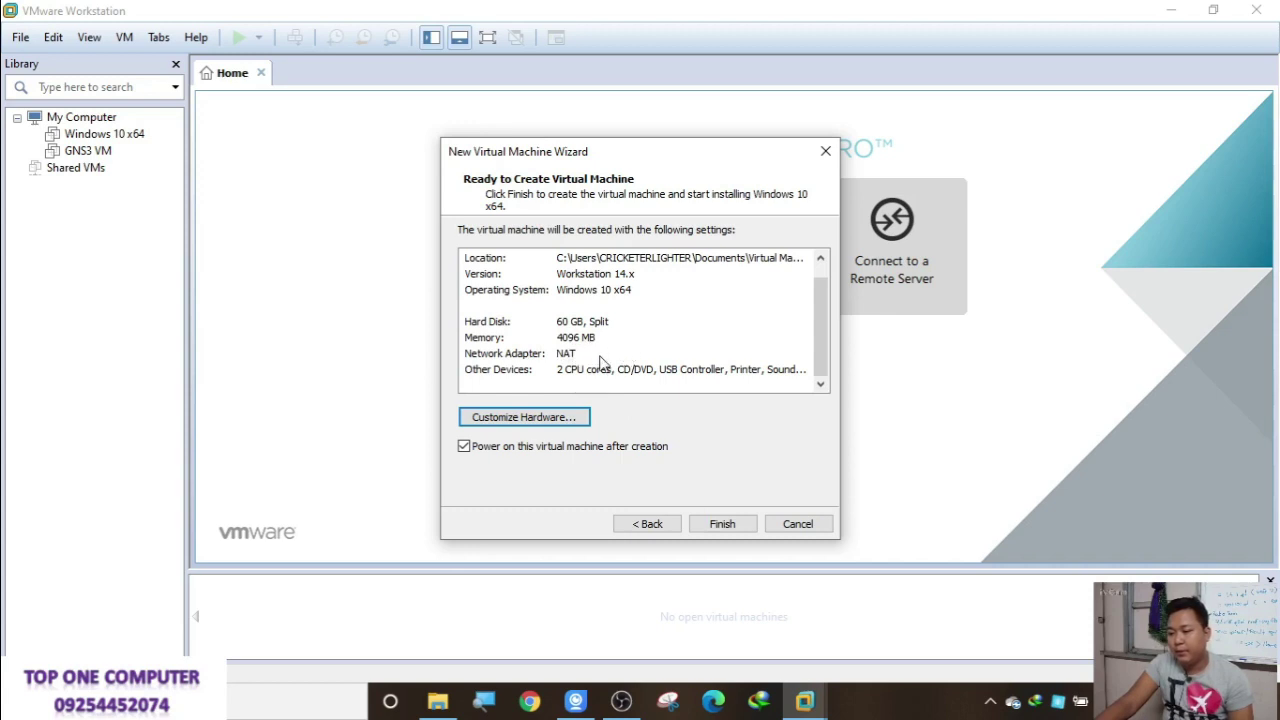
Step: Finish creating the virtual machine with automatic power-on and boot it from the Windows installation disc
left_click(723, 525)
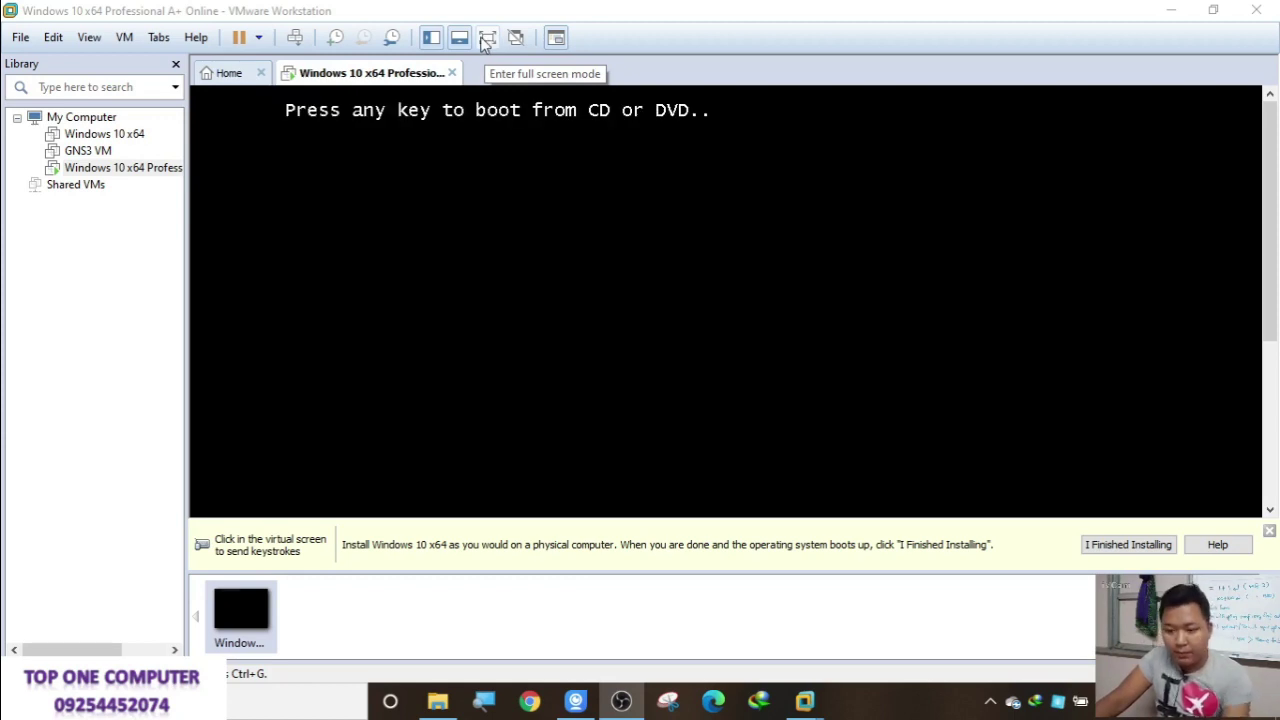
left_click(503, 151)
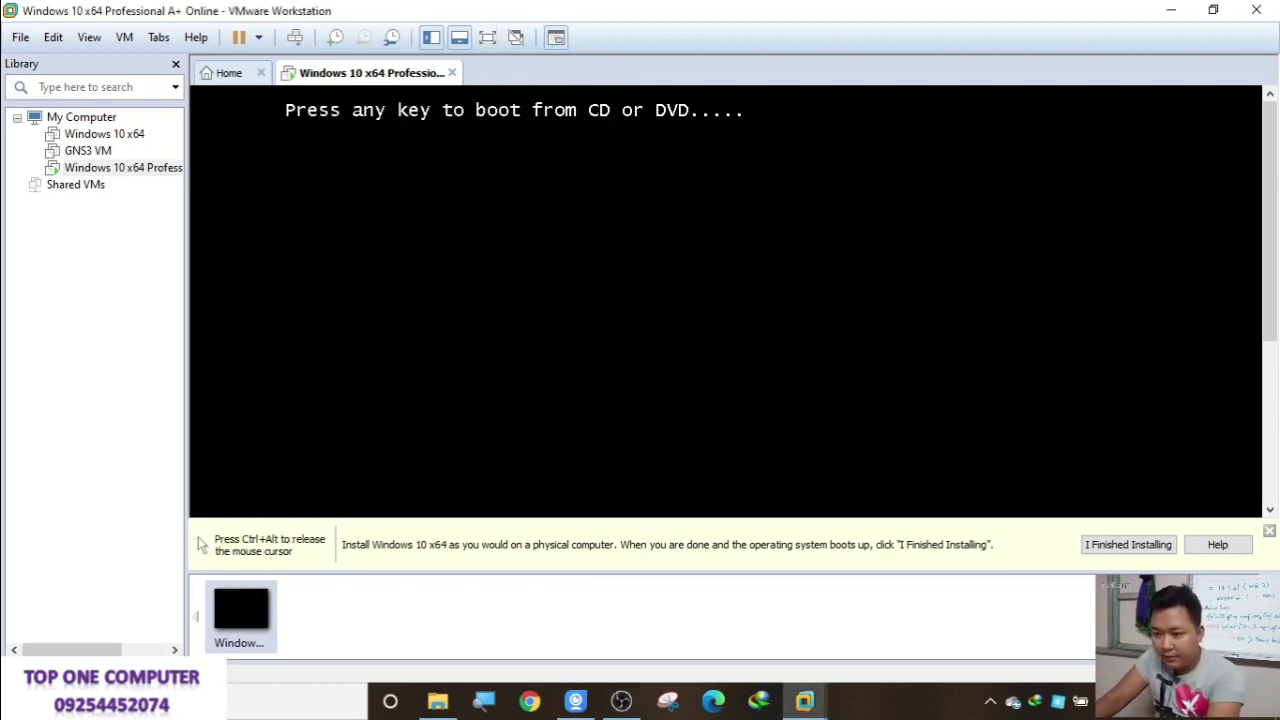
key("Return")
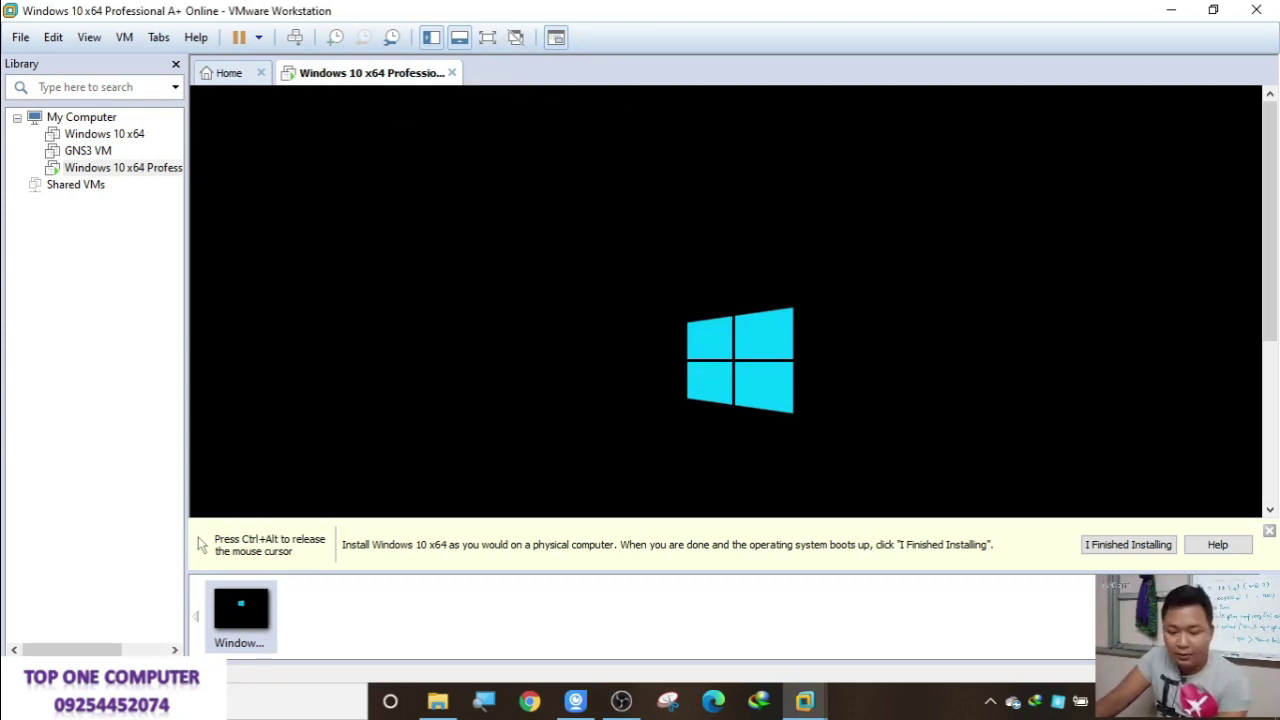
Step: Release the input from the virtual machine and display it in full screen mode
key("ctrl+alt")
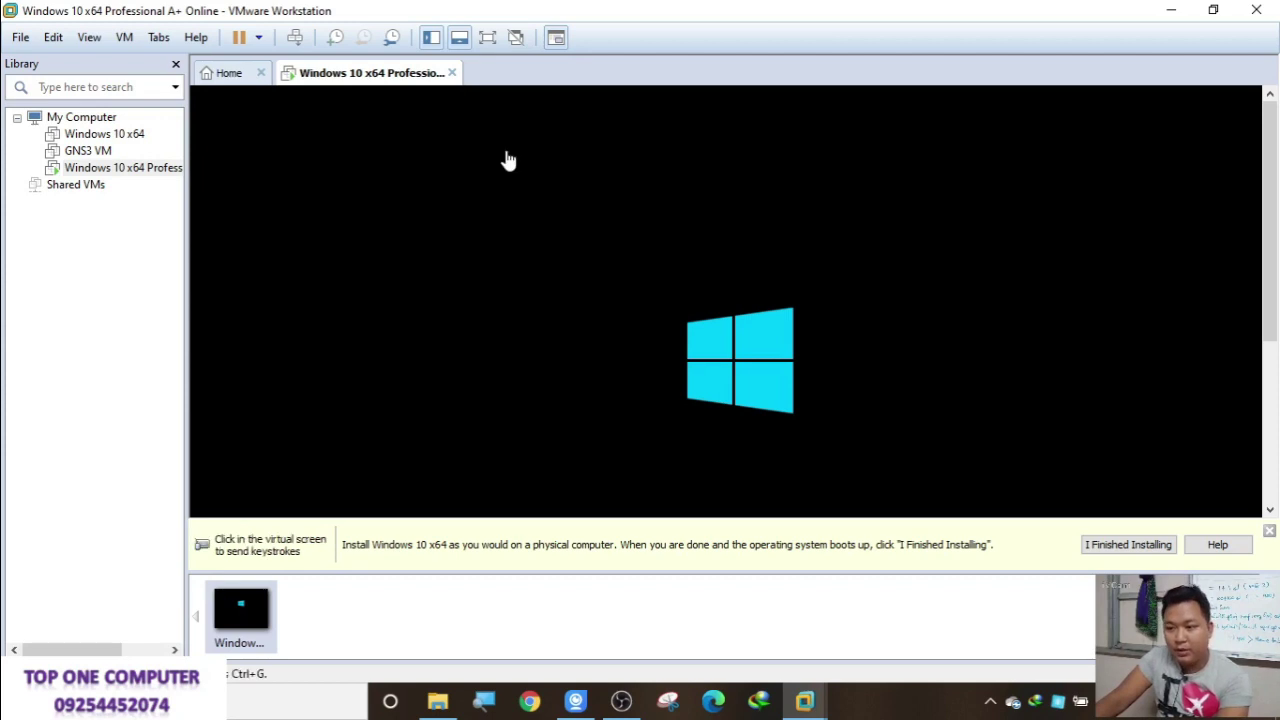
left_click(487, 40)
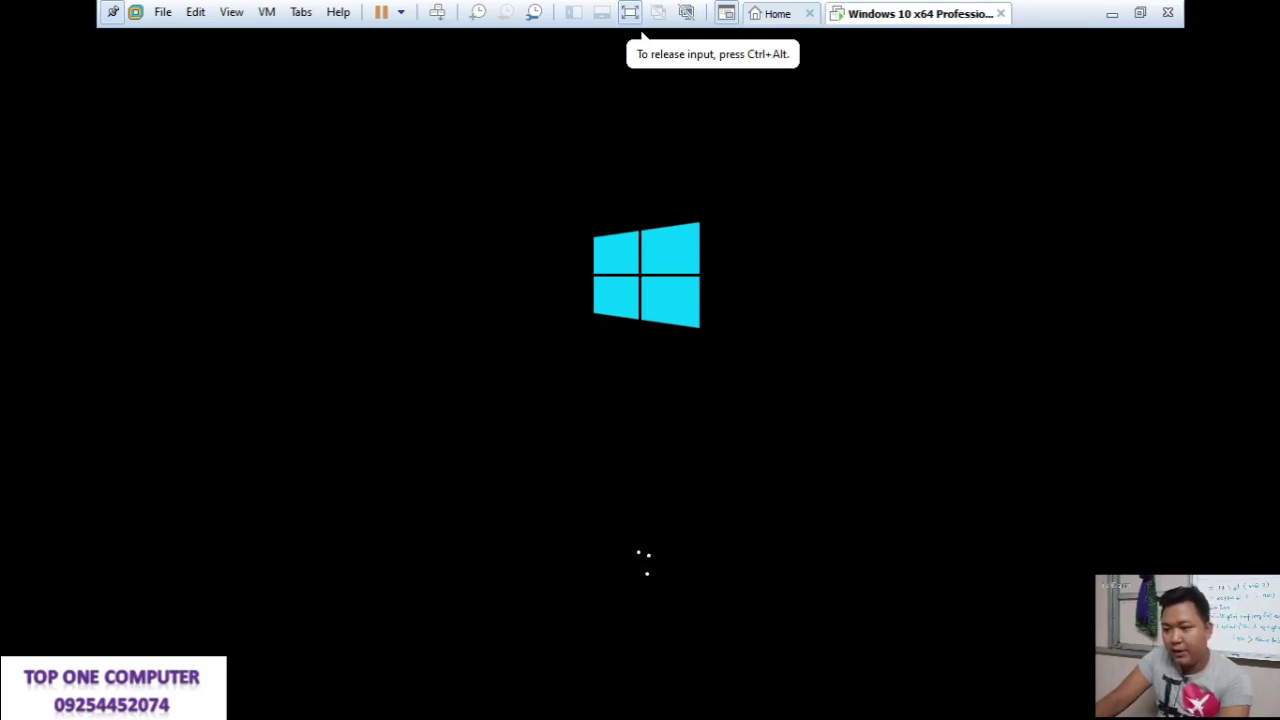
key("ctrl+alt")
left_click(587, 390)
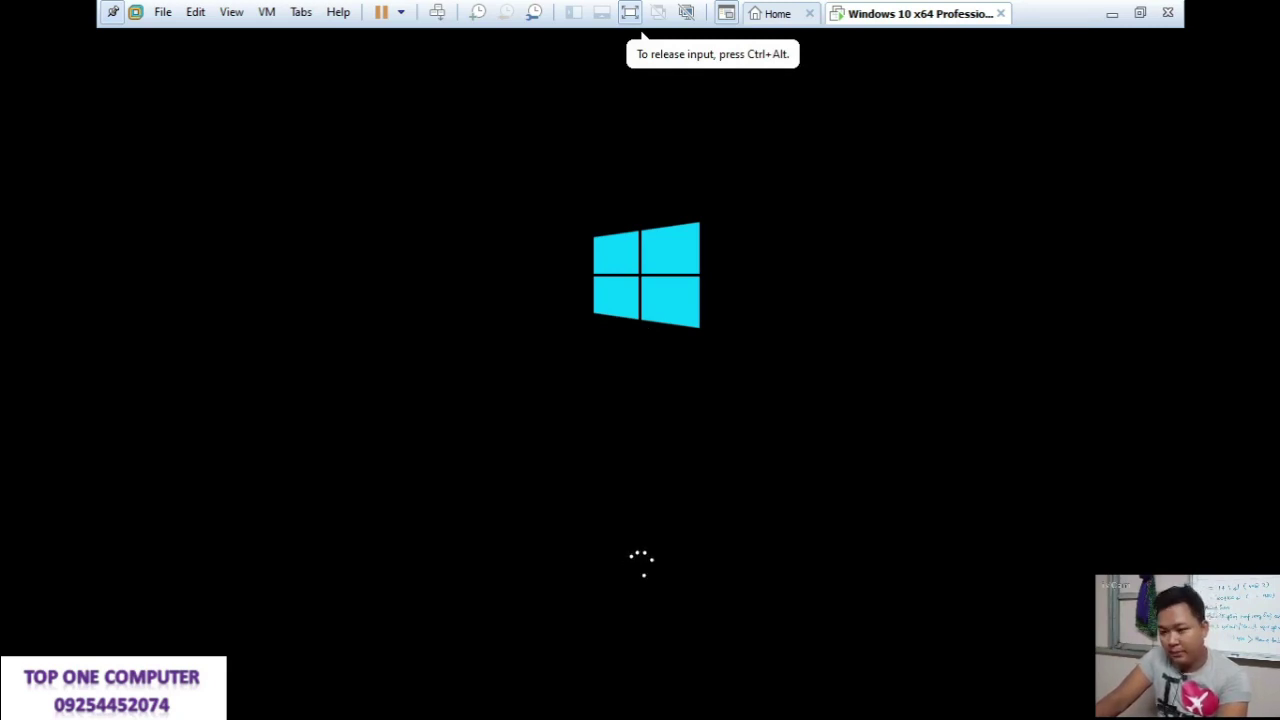
key("ctrl+alt")
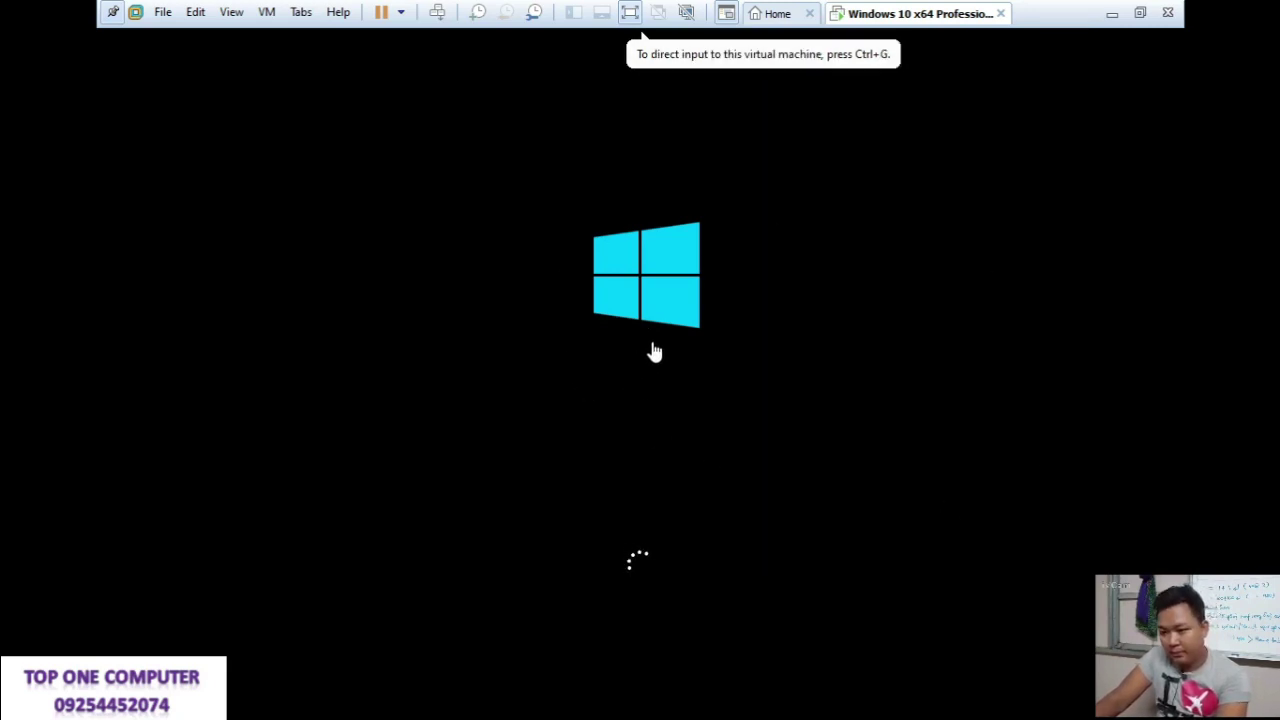
left_click(1139, 12)
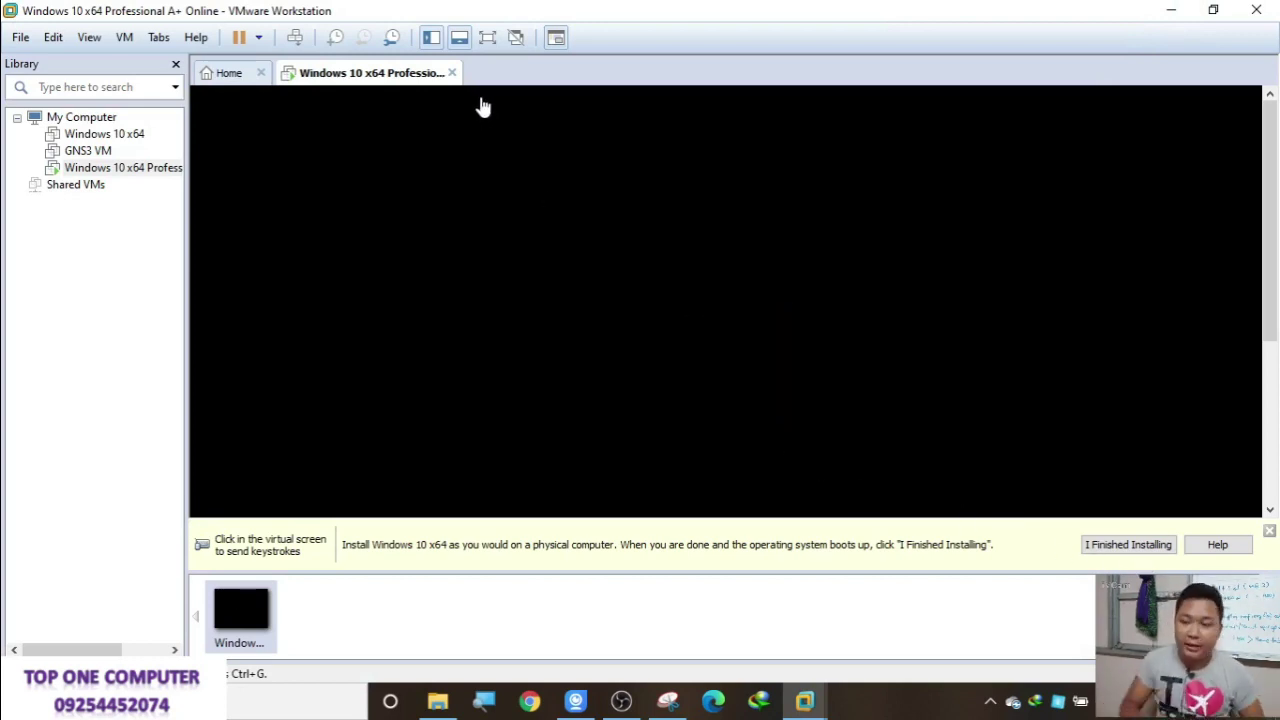
left_click(488, 40)
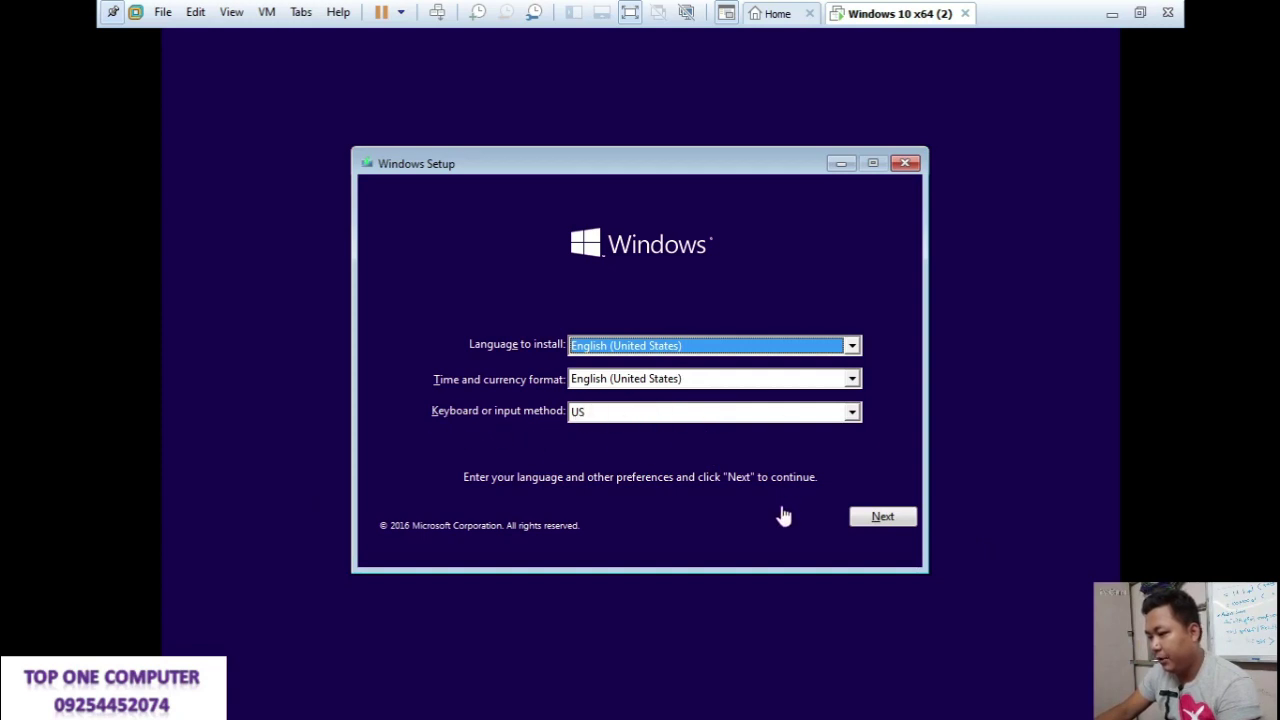
Step: Start the Windows installation with English (United States) and the US keyboard, without a product key
left_click(895, 520)
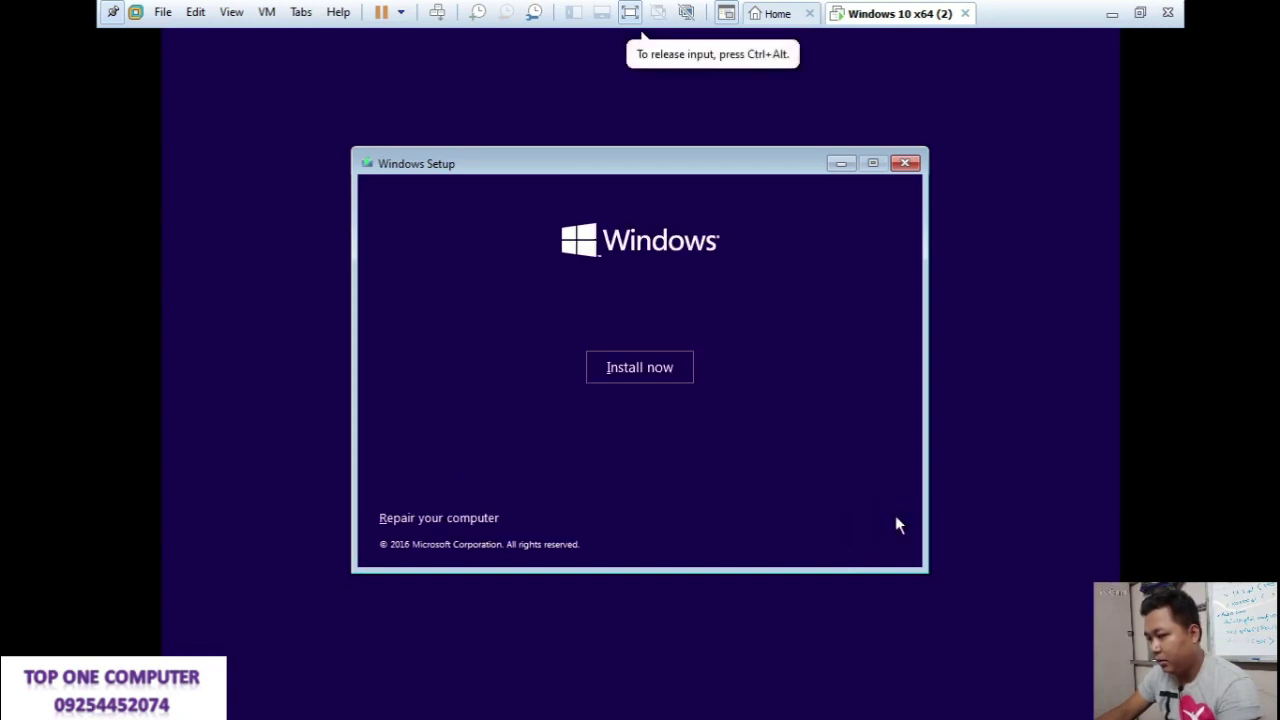
left_click(628, 370)
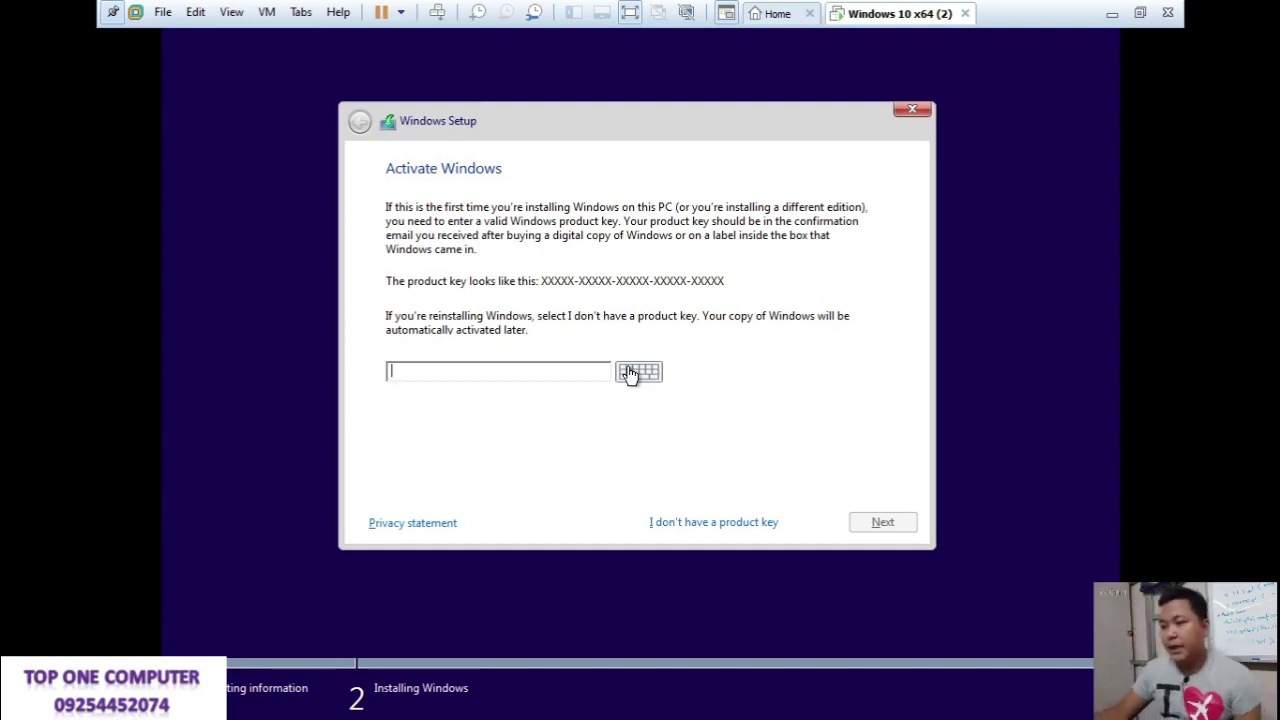
left_click(706, 633)
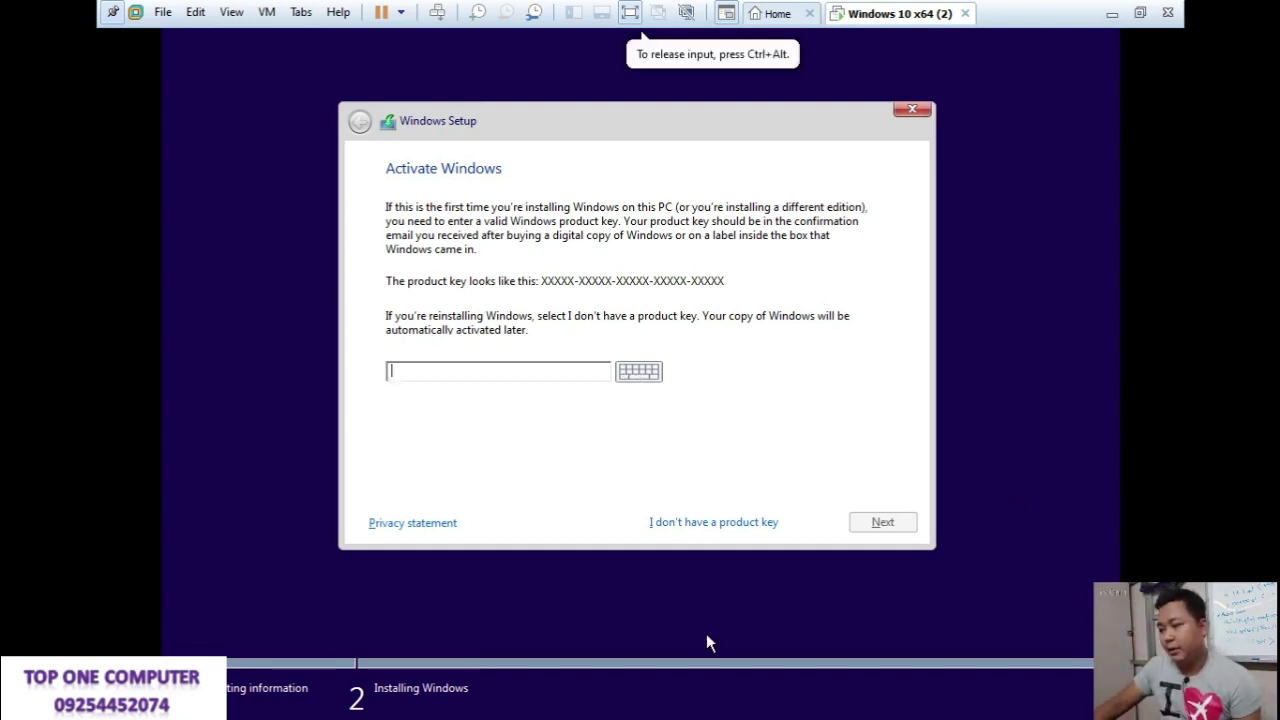
left_click(723, 520)
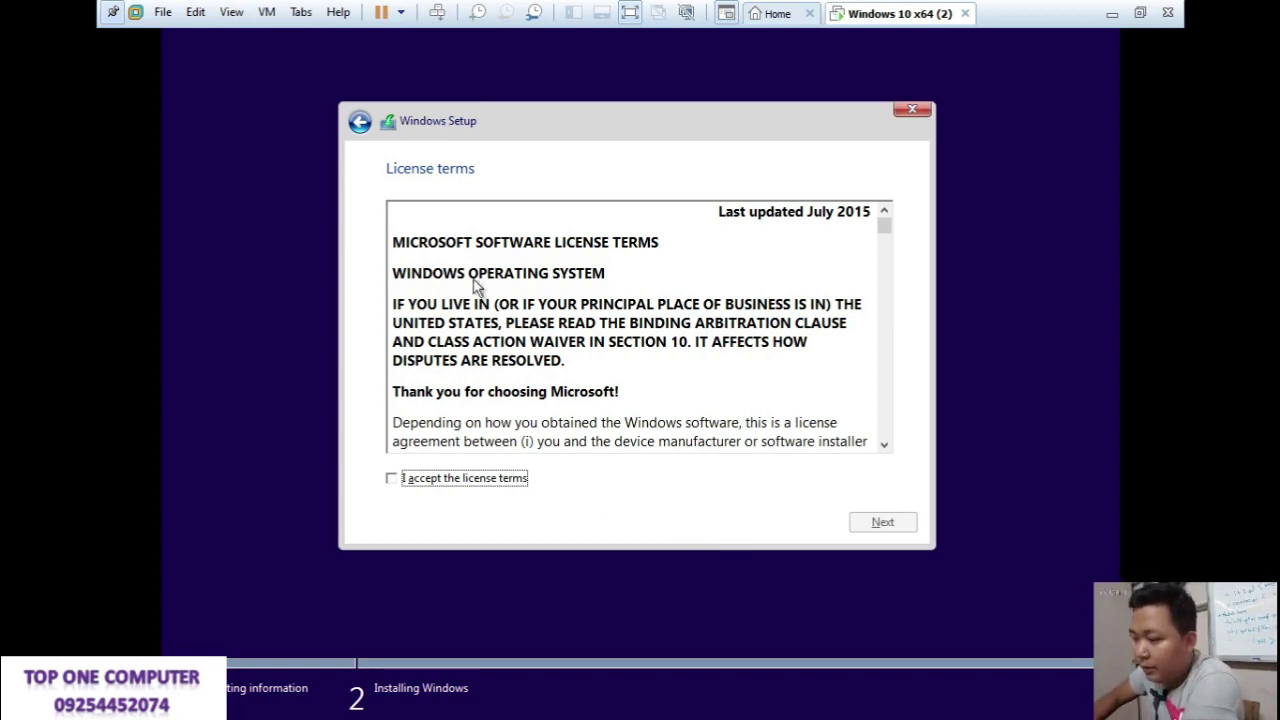
Step: Accept the license terms and start a custom Windows-only installation on the Drive 0 unallocated space
left_click(511, 481)
left_click(882, 522)
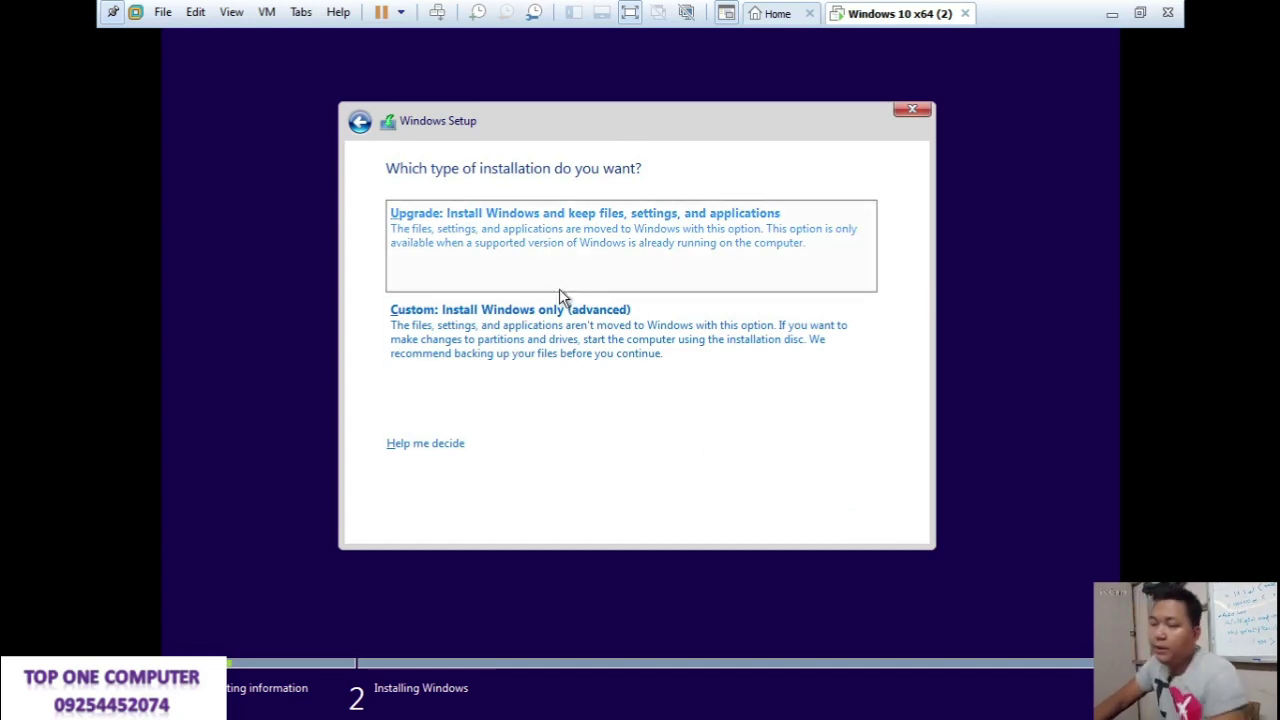
left_click(565, 330)
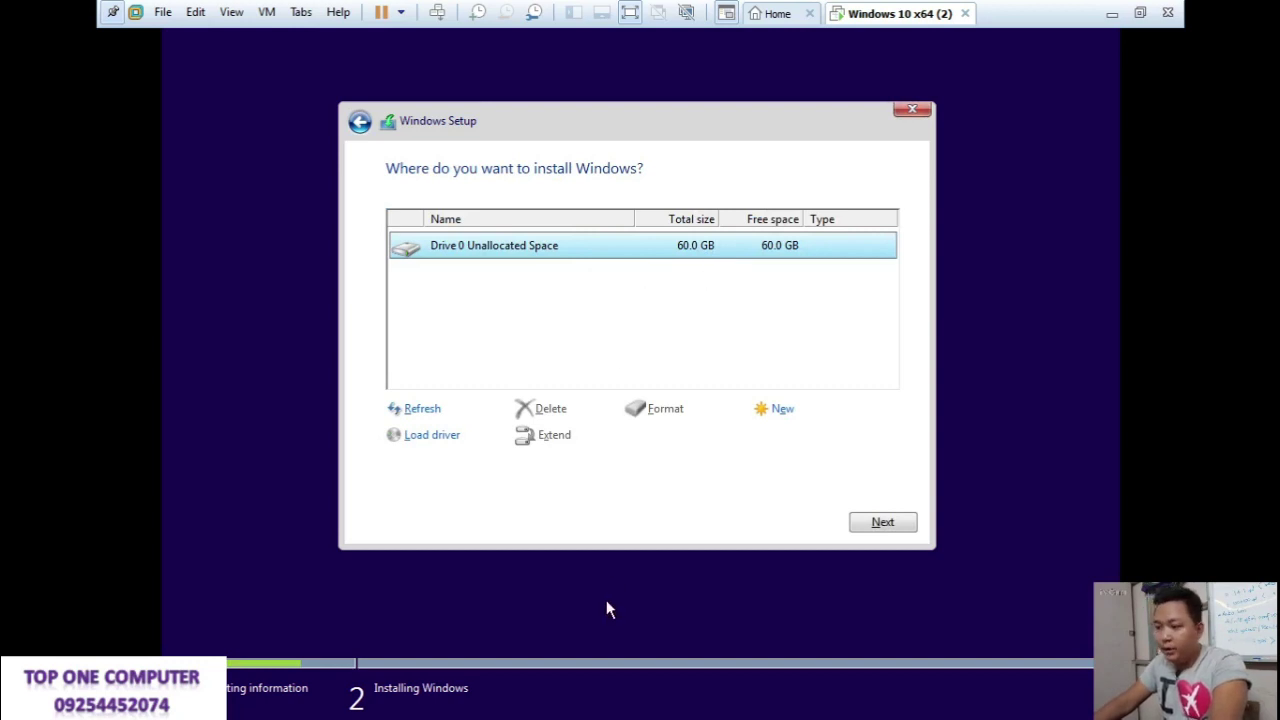
left_click(875, 525)
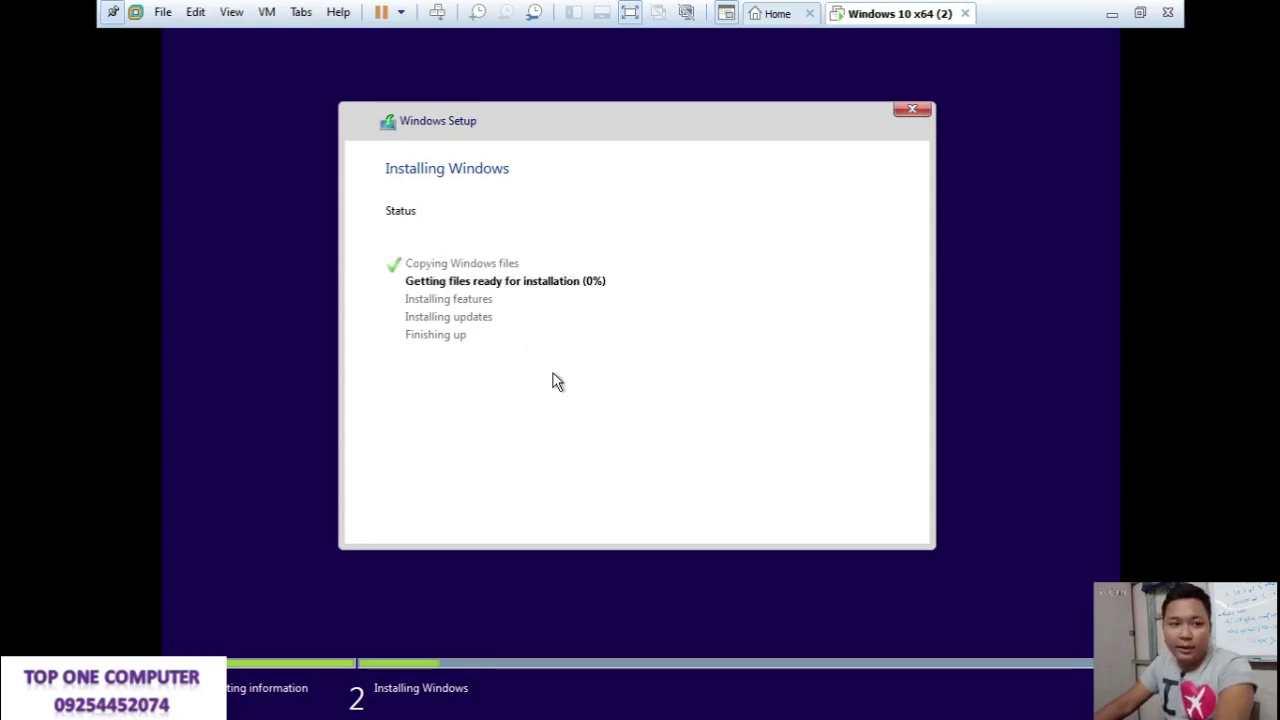
Step: Switch to the host desktop, refresh it several times, and return to the Windows 10 x64 (2) virtual machine
left_click(1115, 13)
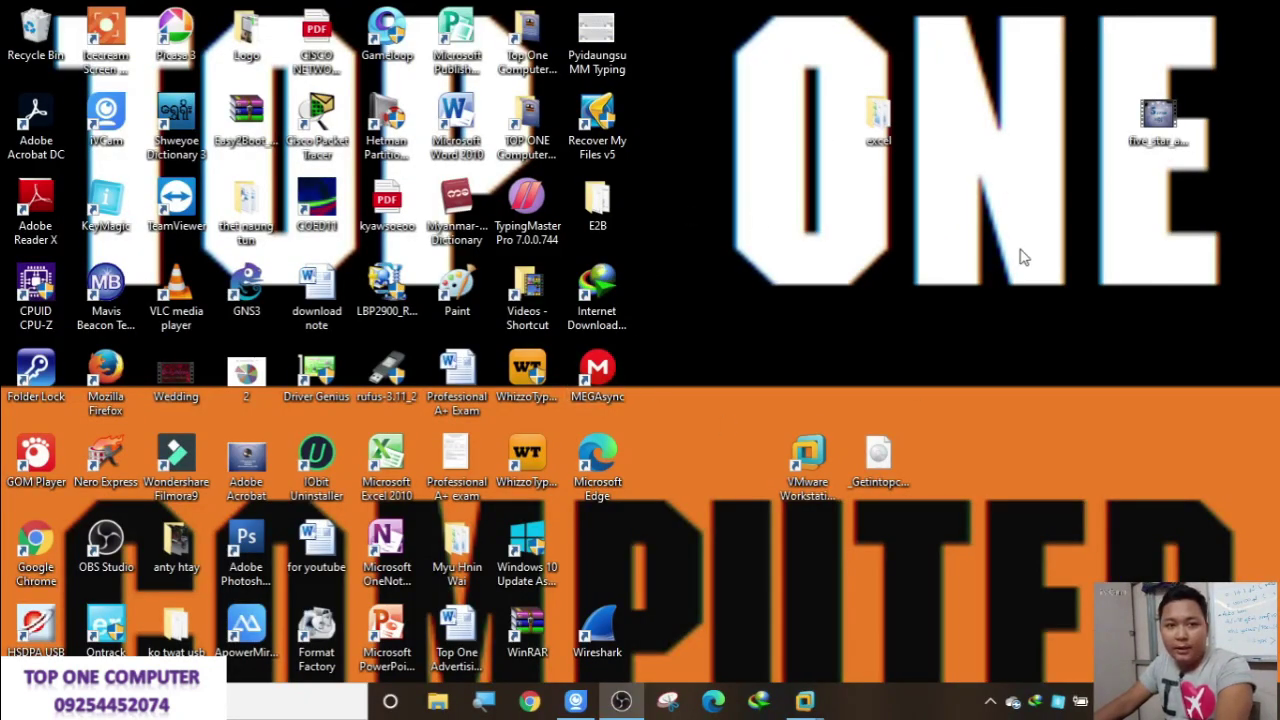
right_click(994, 275)
left_click(1030, 336)
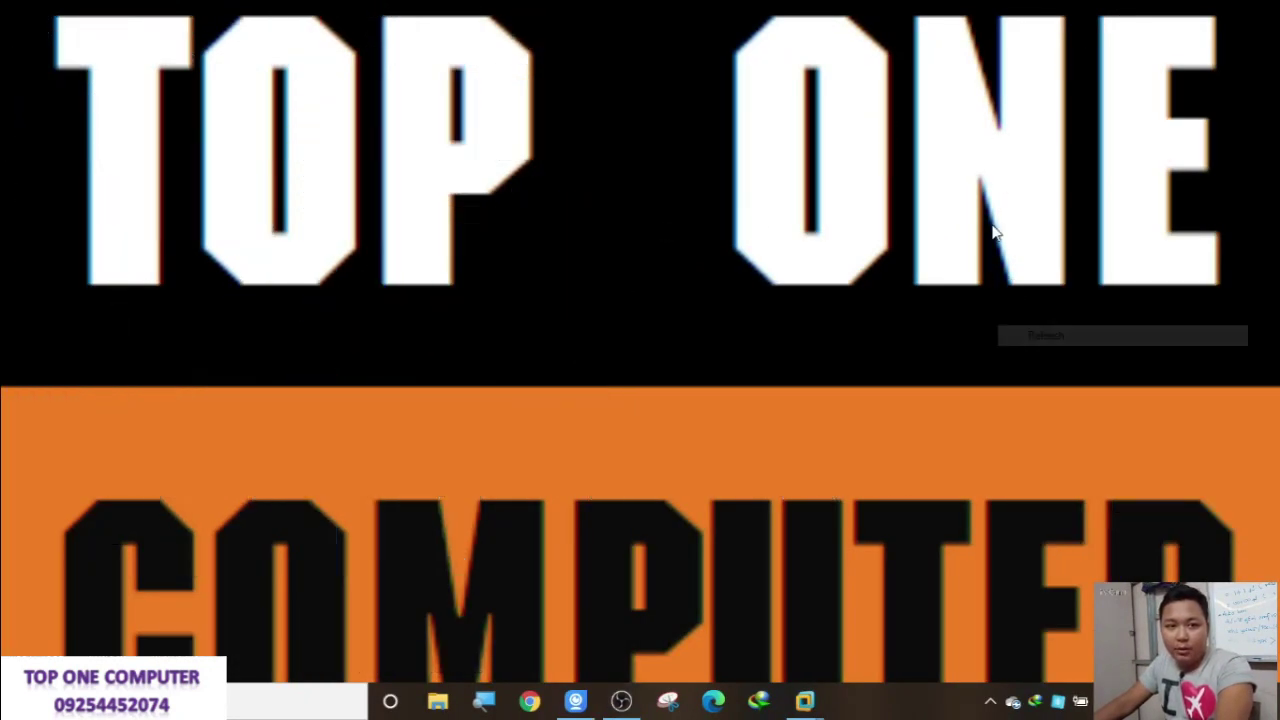
right_click(992, 228)
left_click(1006, 278)
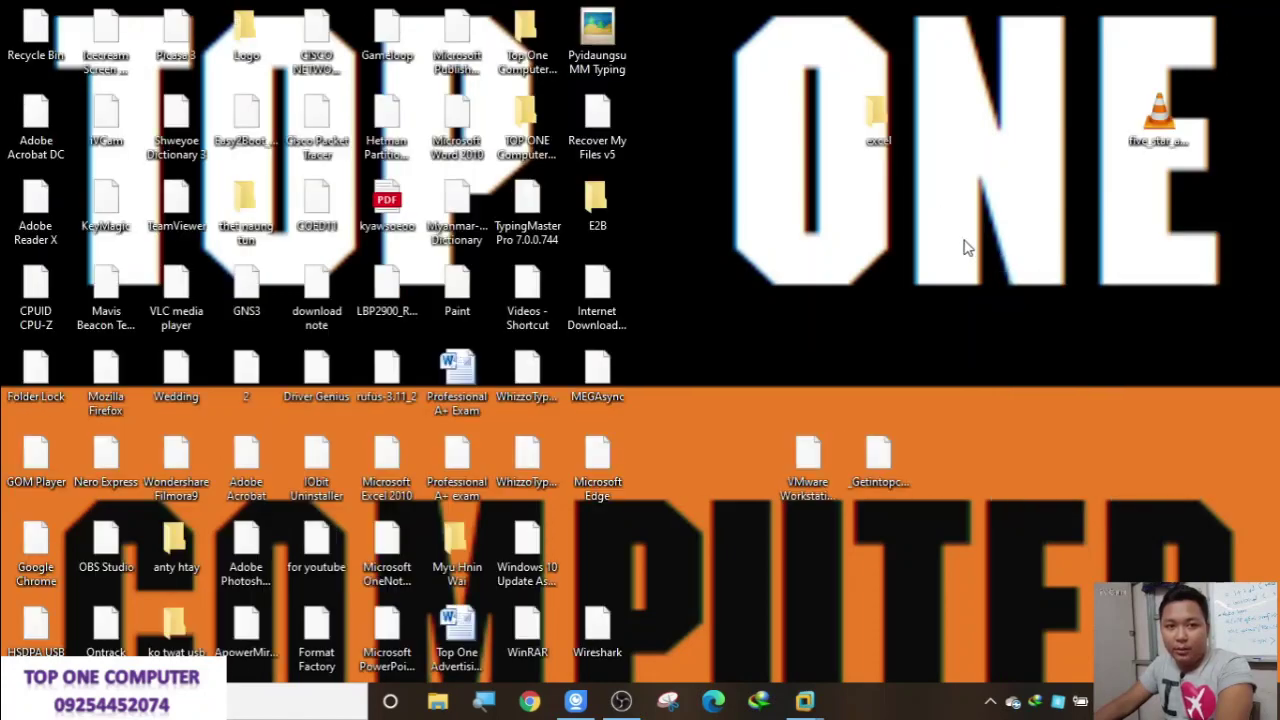
right_click(941, 209)
left_click(978, 264)
right_click(981, 243)
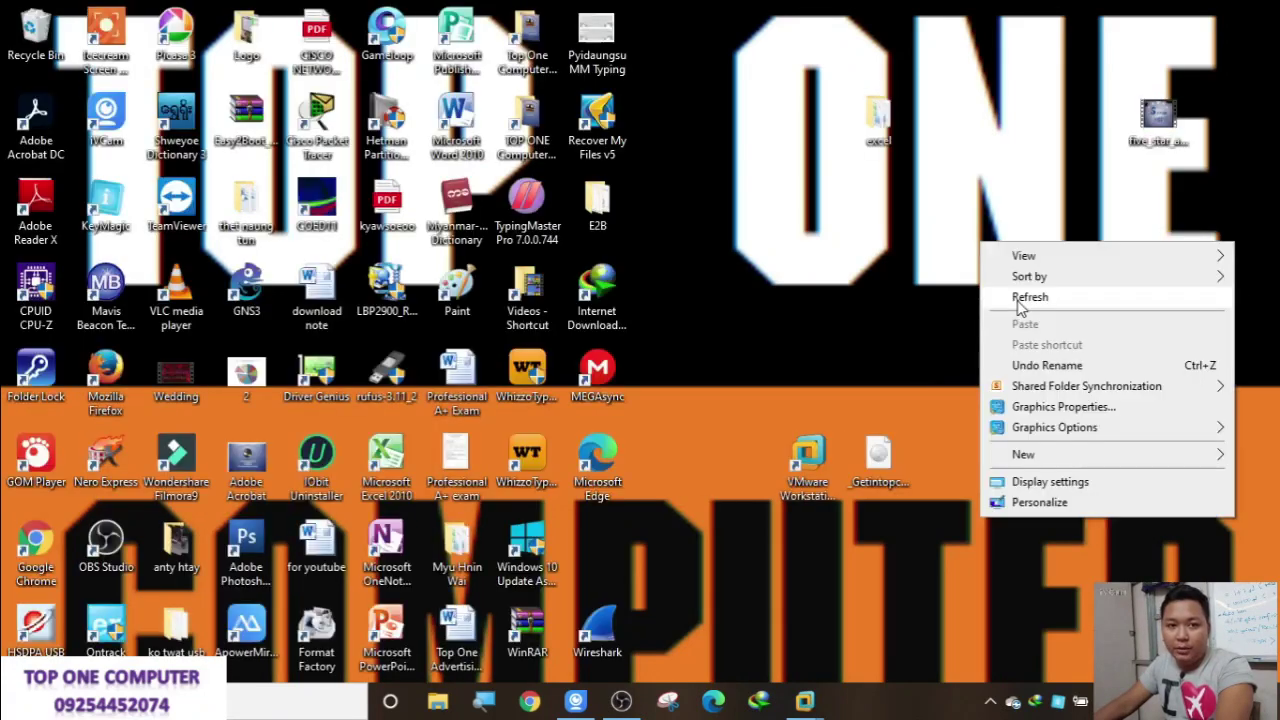
left_click(1019, 300)
right_click(1006, 245)
left_click(1035, 304)
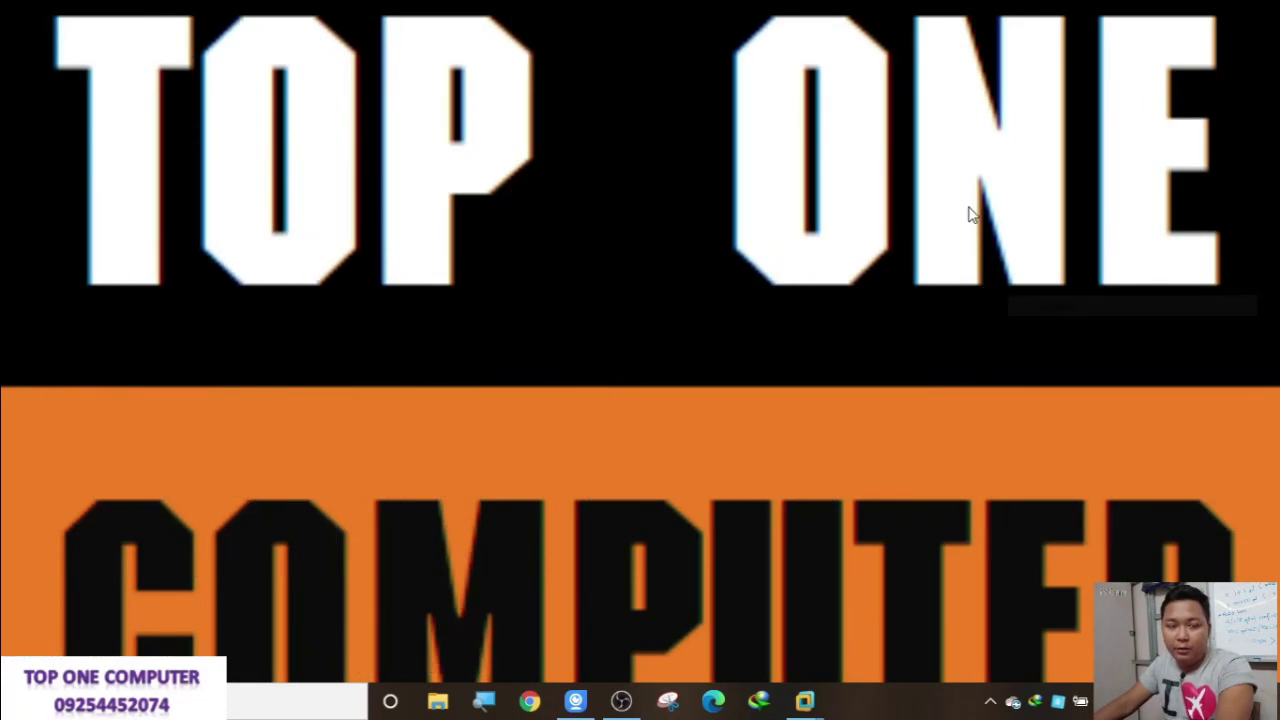
right_click(968, 208)
left_click(1005, 266)
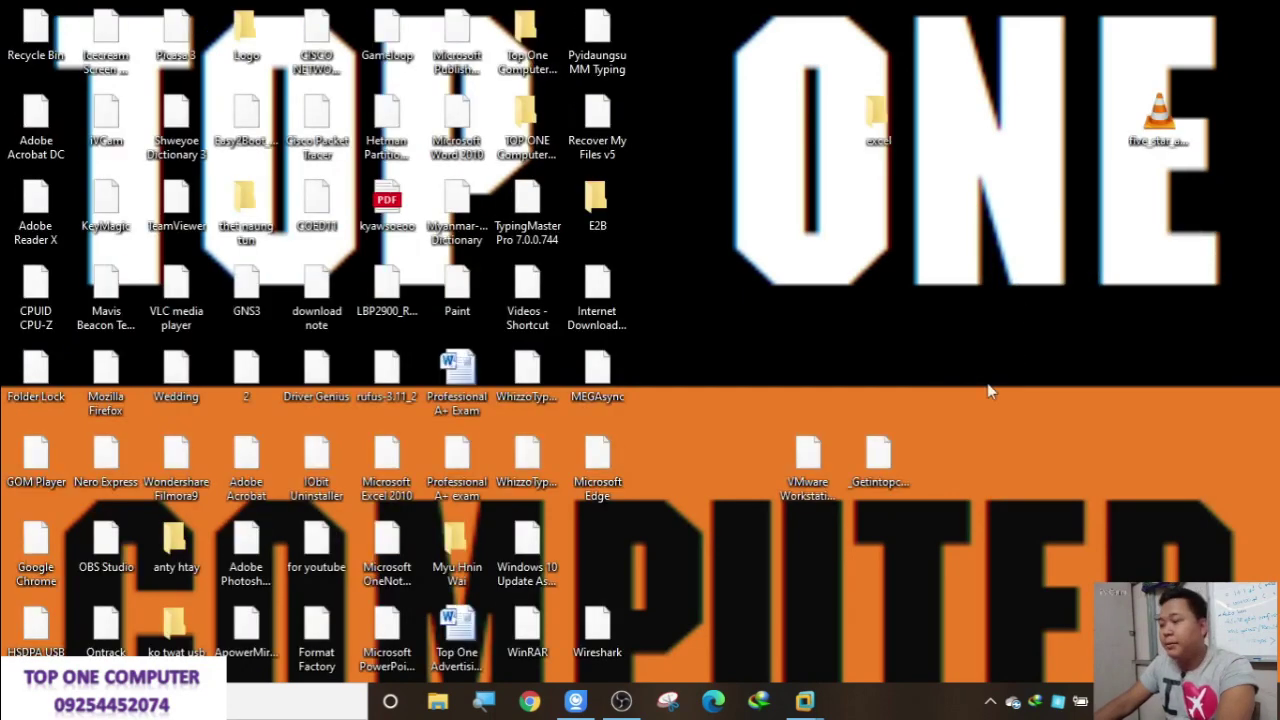
mouse_move(804, 700)
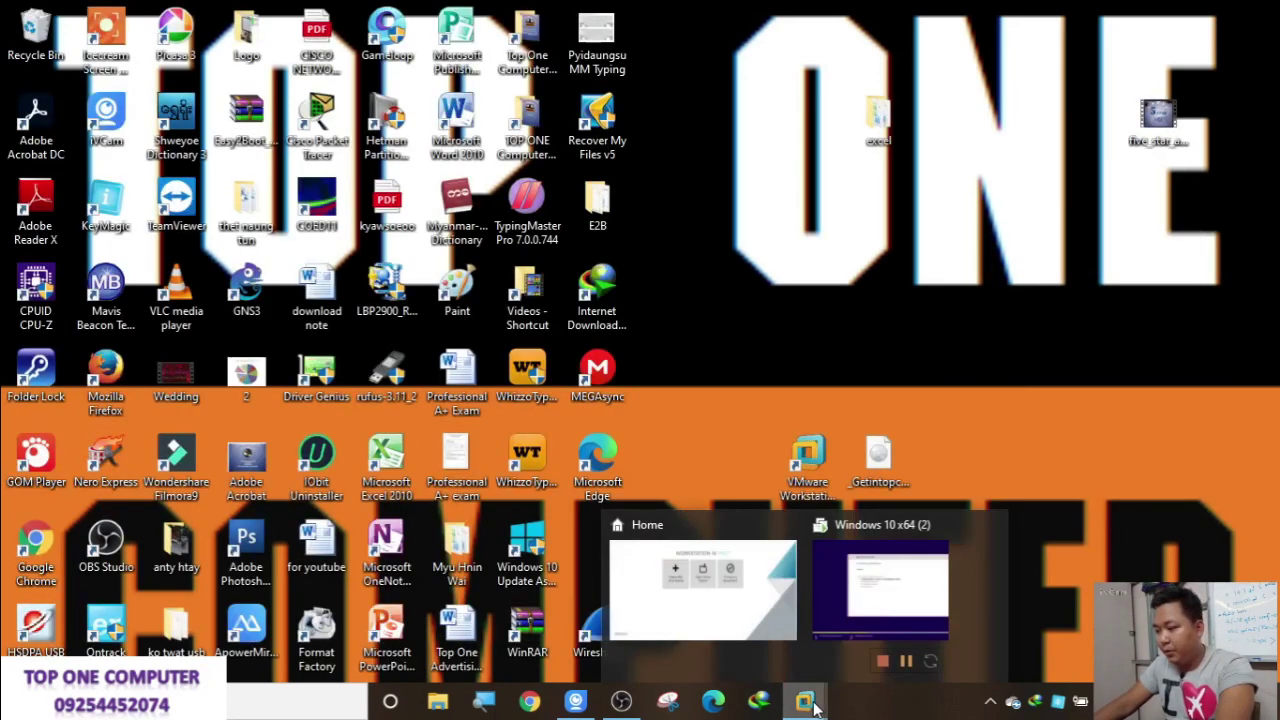
left_click(903, 580)
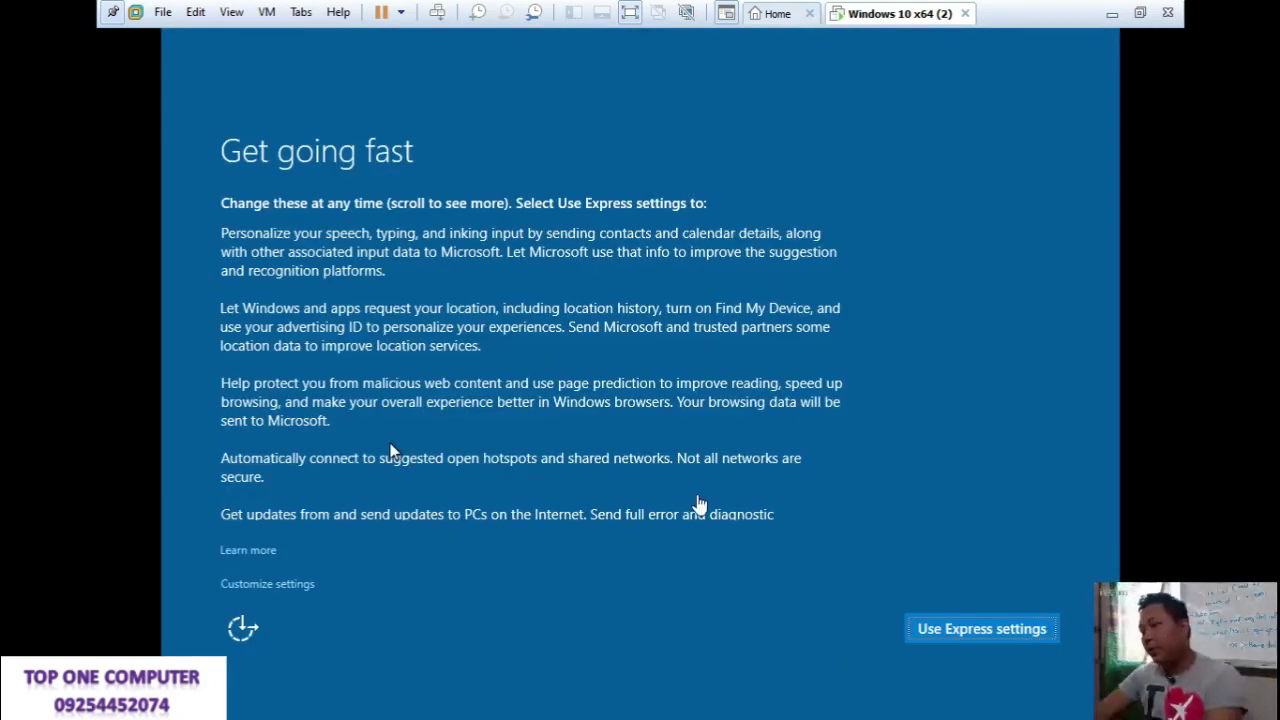
Step: Accept the Express settings and enter TOP ONE as the user name of the PC's account
left_click(1008, 636)
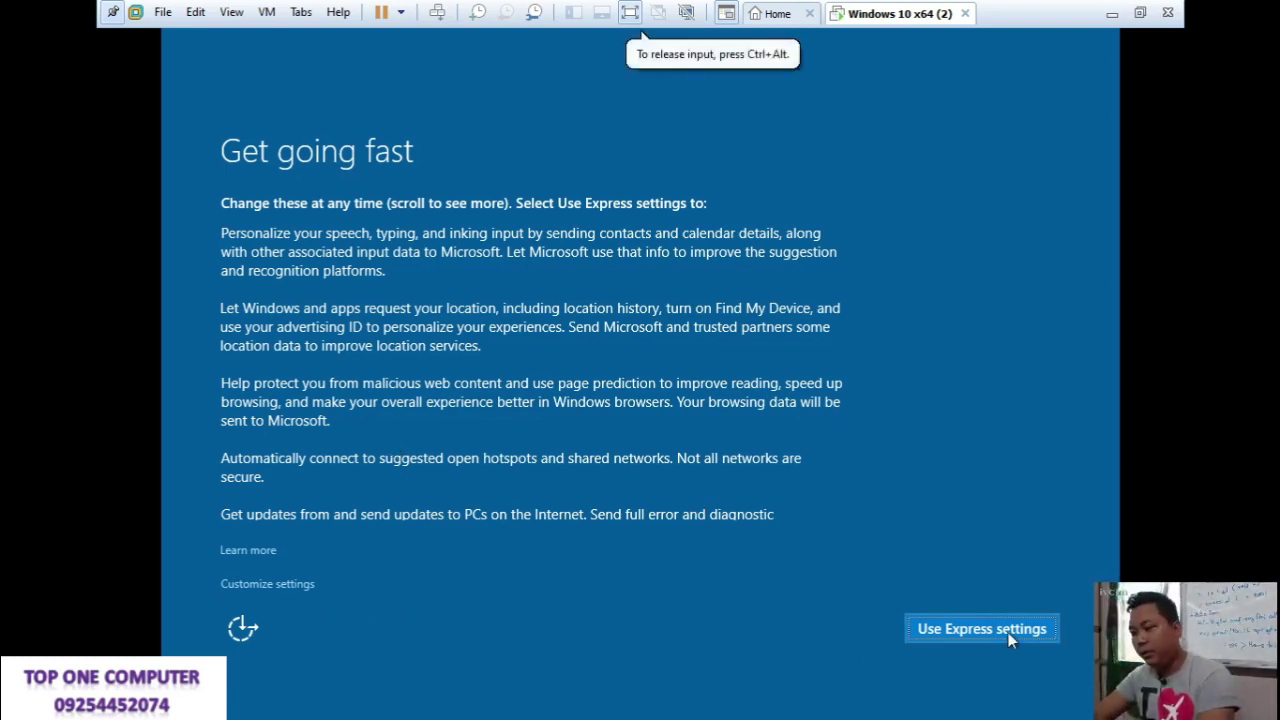
left_click(966, 637)
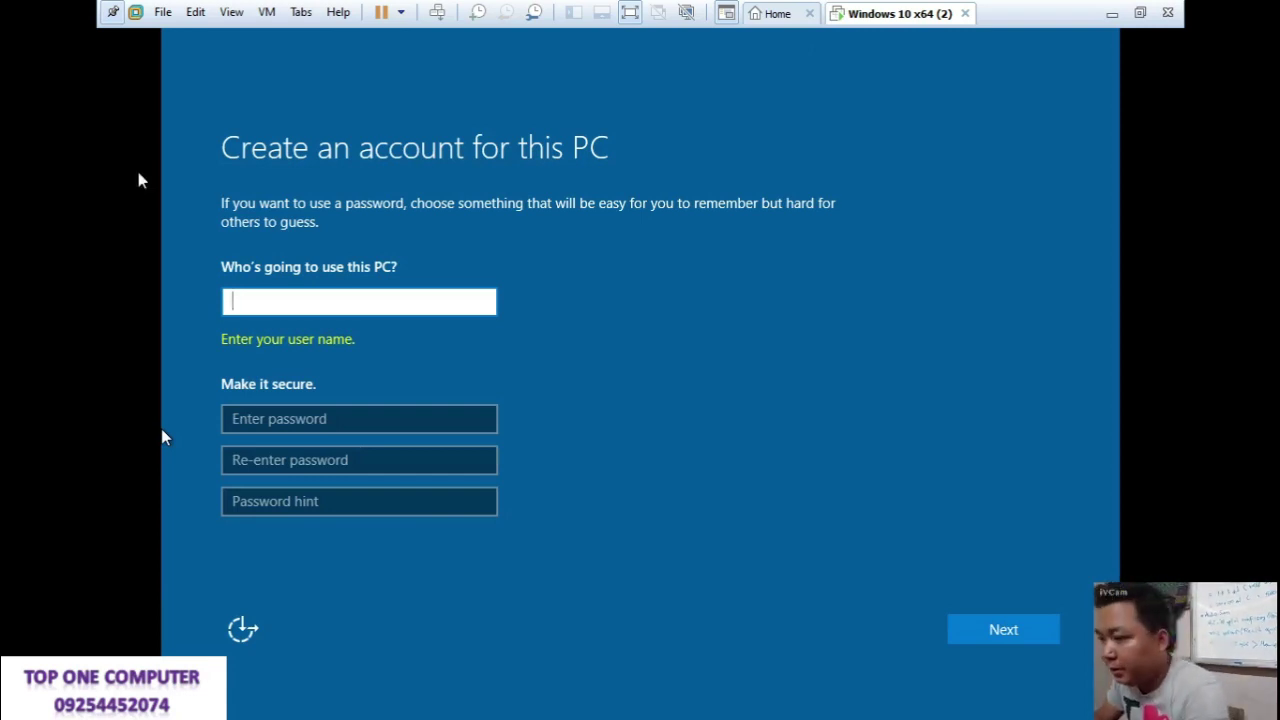
left_click(381, 297)
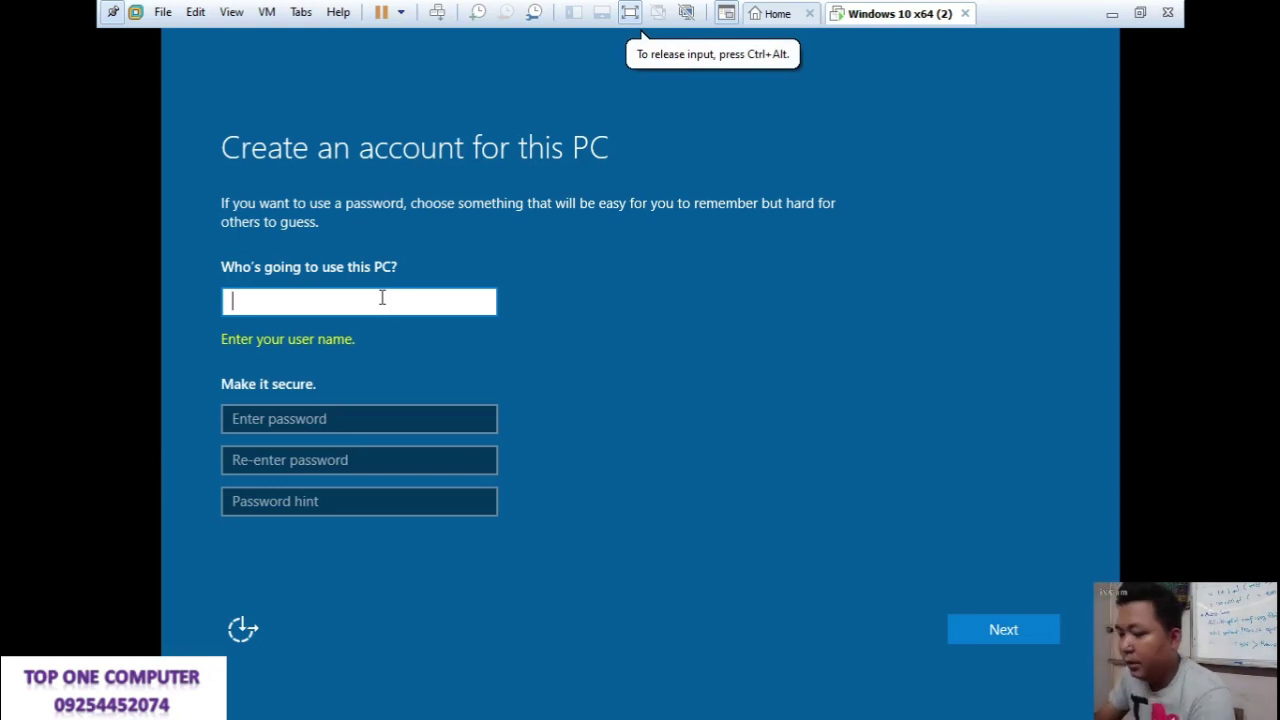
type("TOP One")
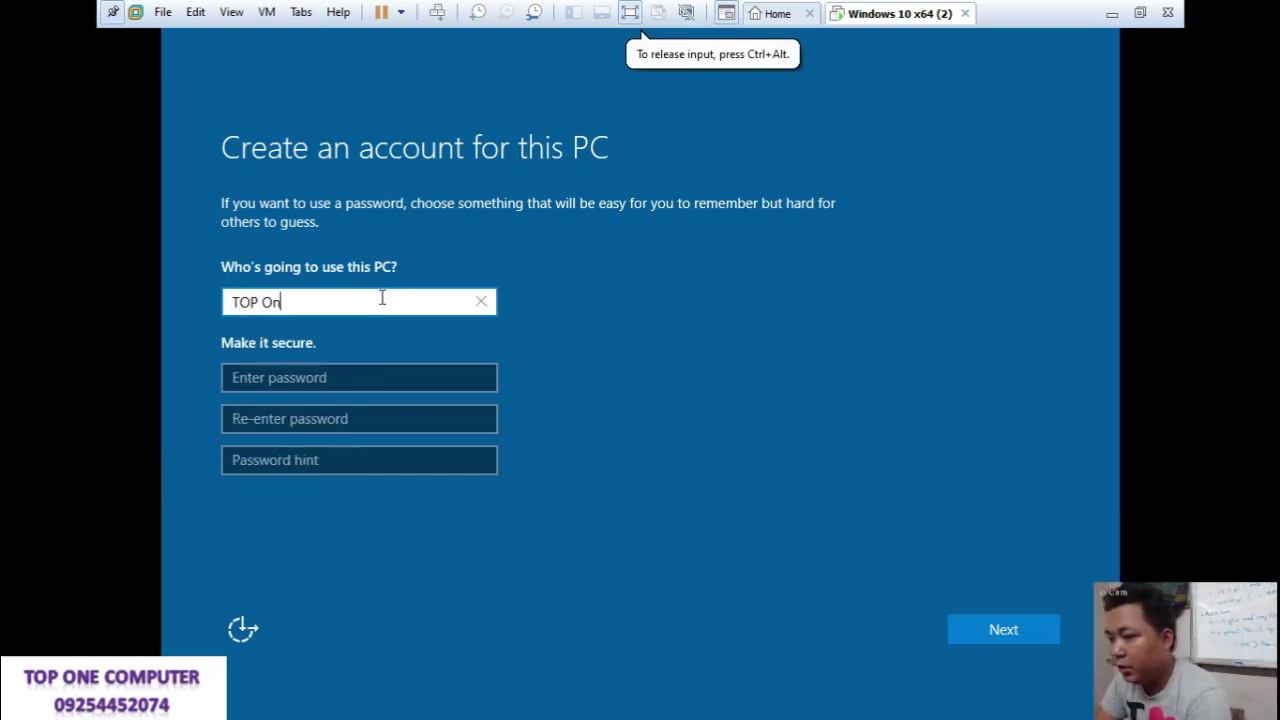
key("BackSpace")
key("BackSpace")
type("NE")
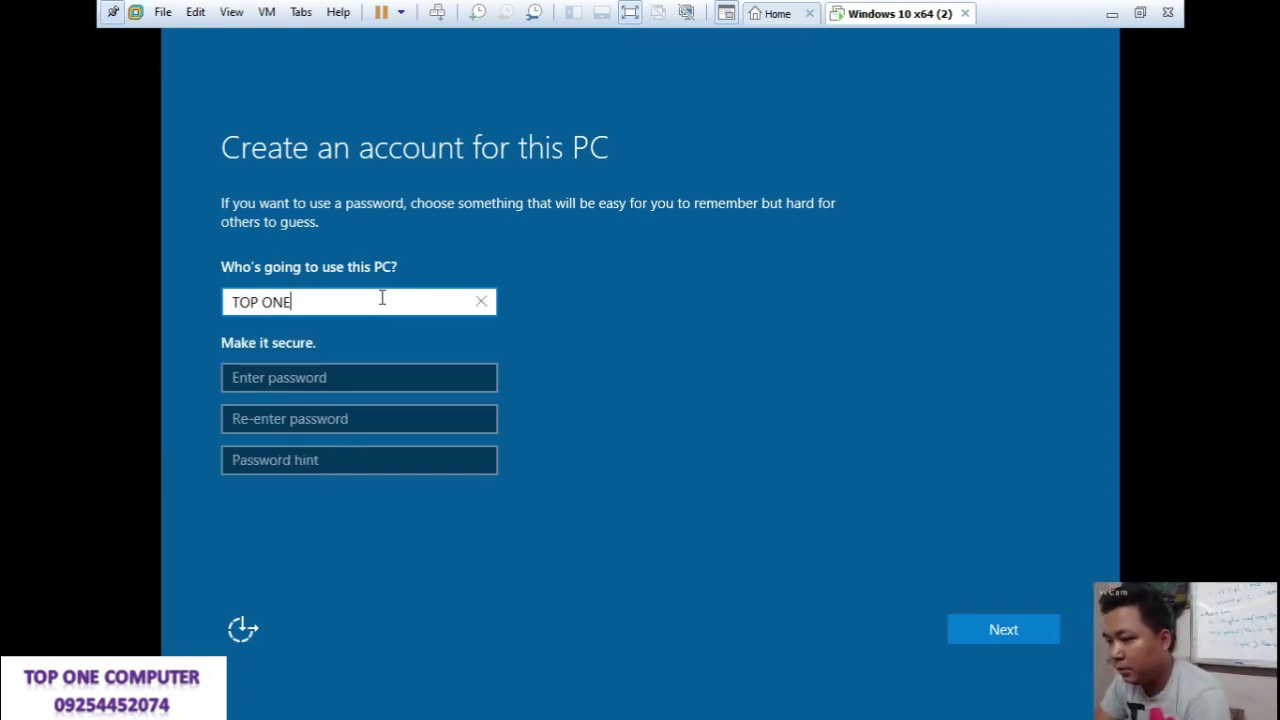
Step: Complete the account's user name as TOP ONE COMPUTER, leave the password blank, and continue the Windows setup
type(" COMPUTER")
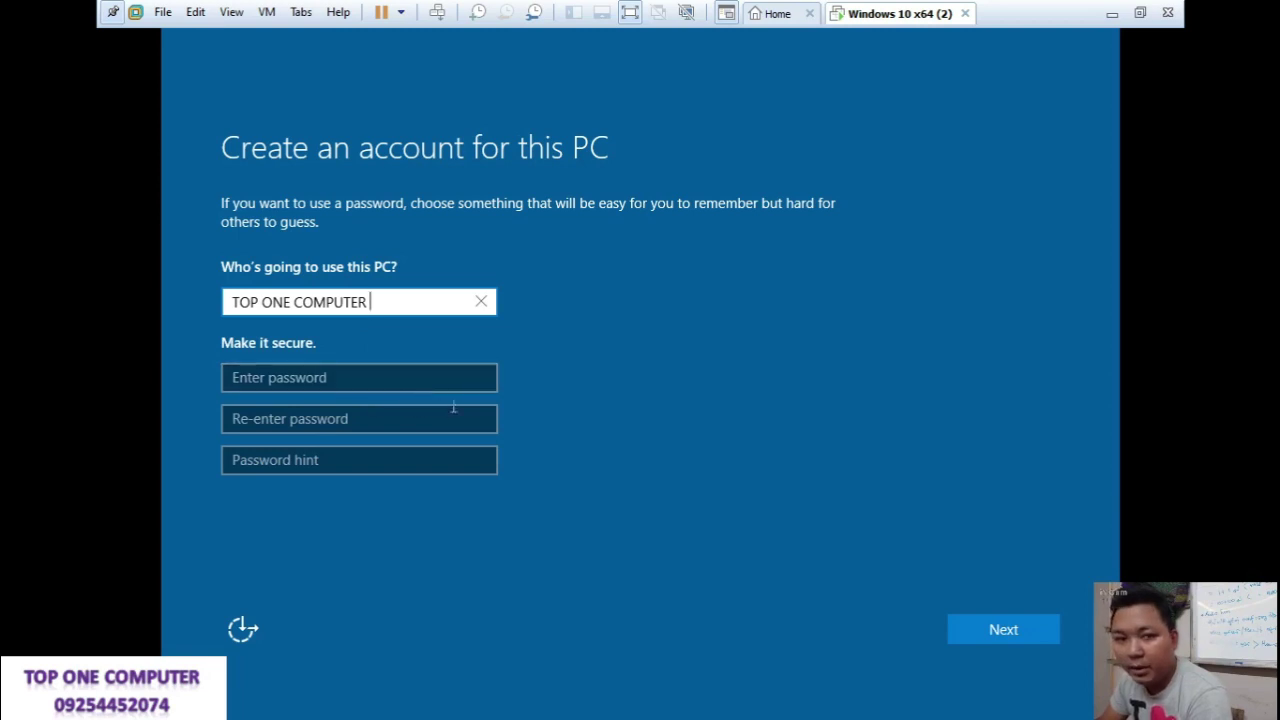
left_click(985, 632)
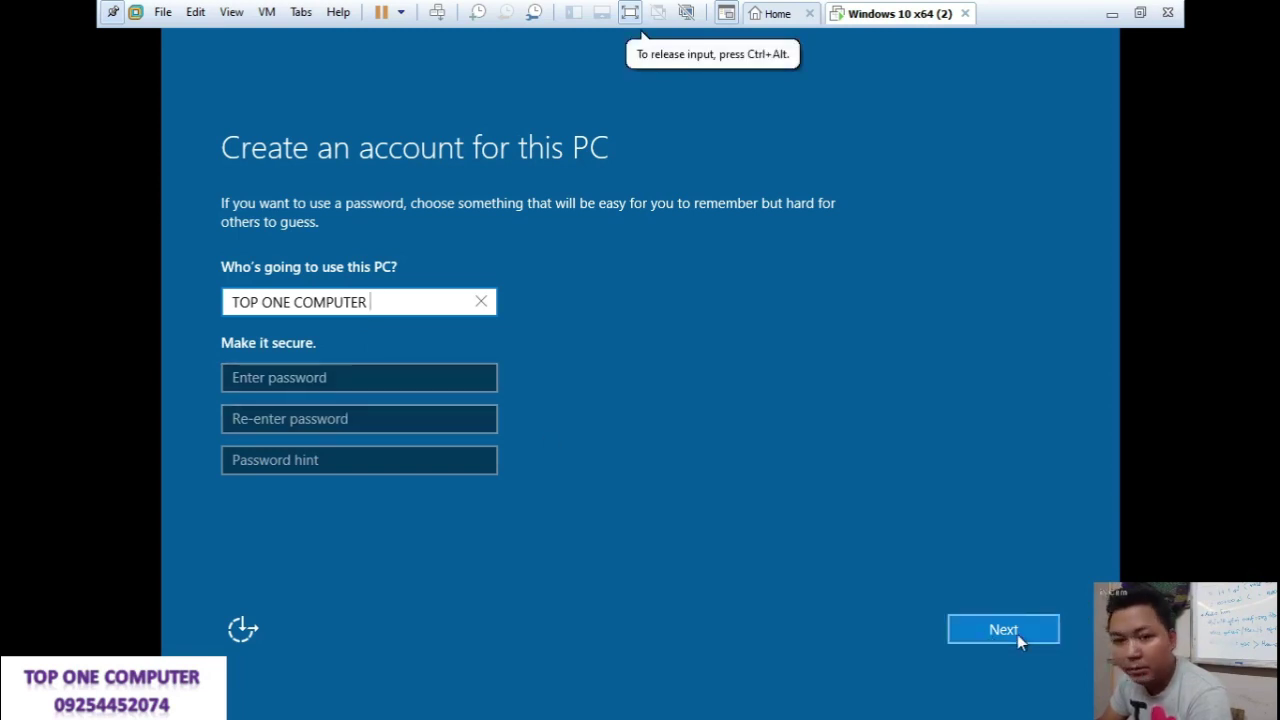
left_click(1017, 634)
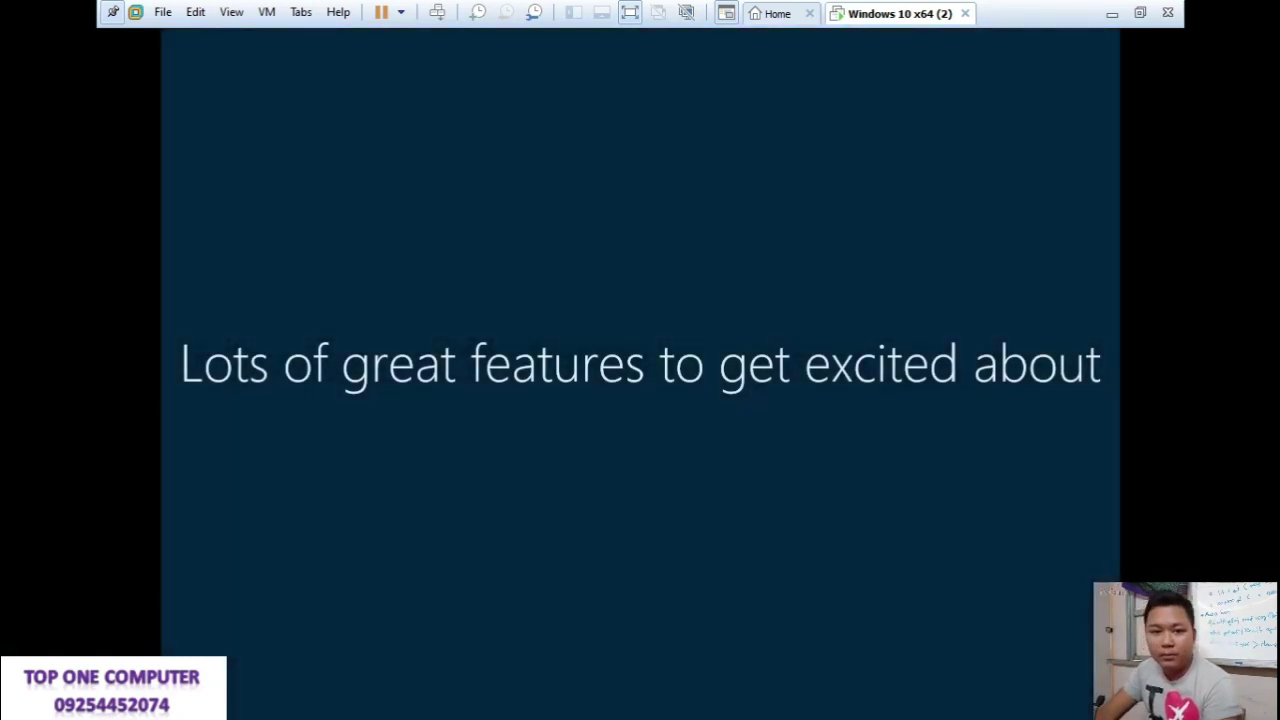
left_click(643, 35)
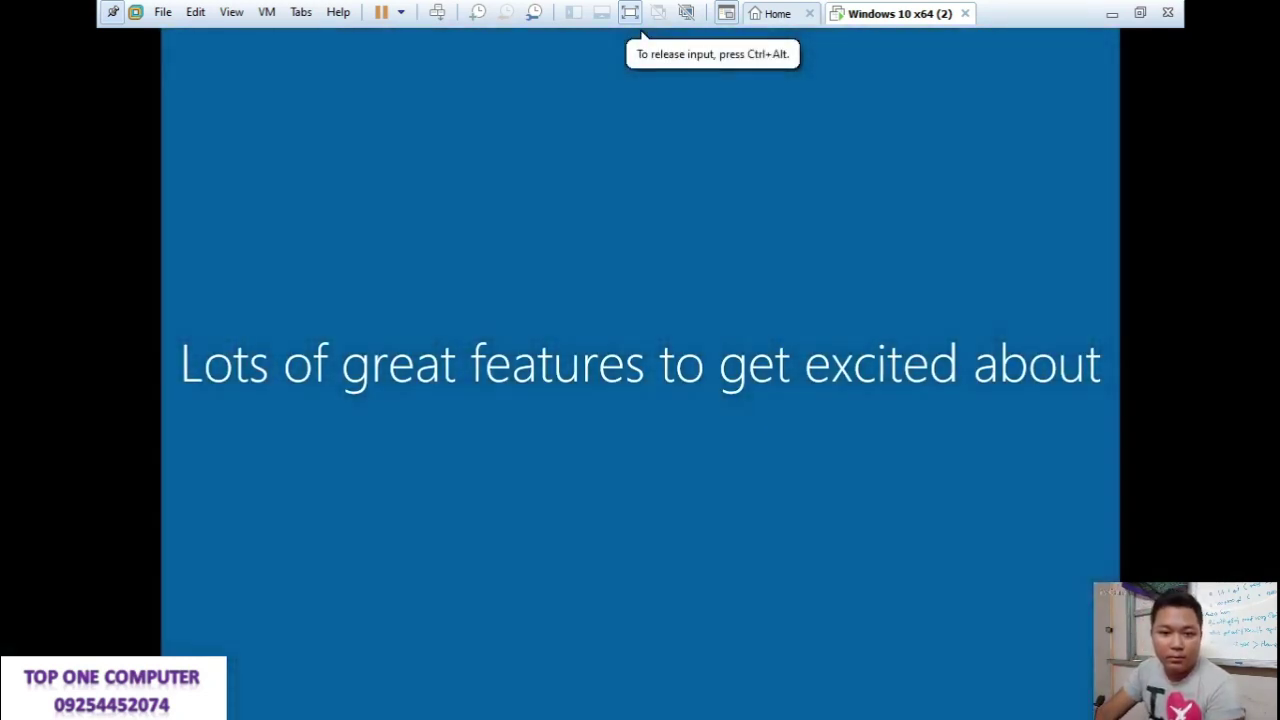
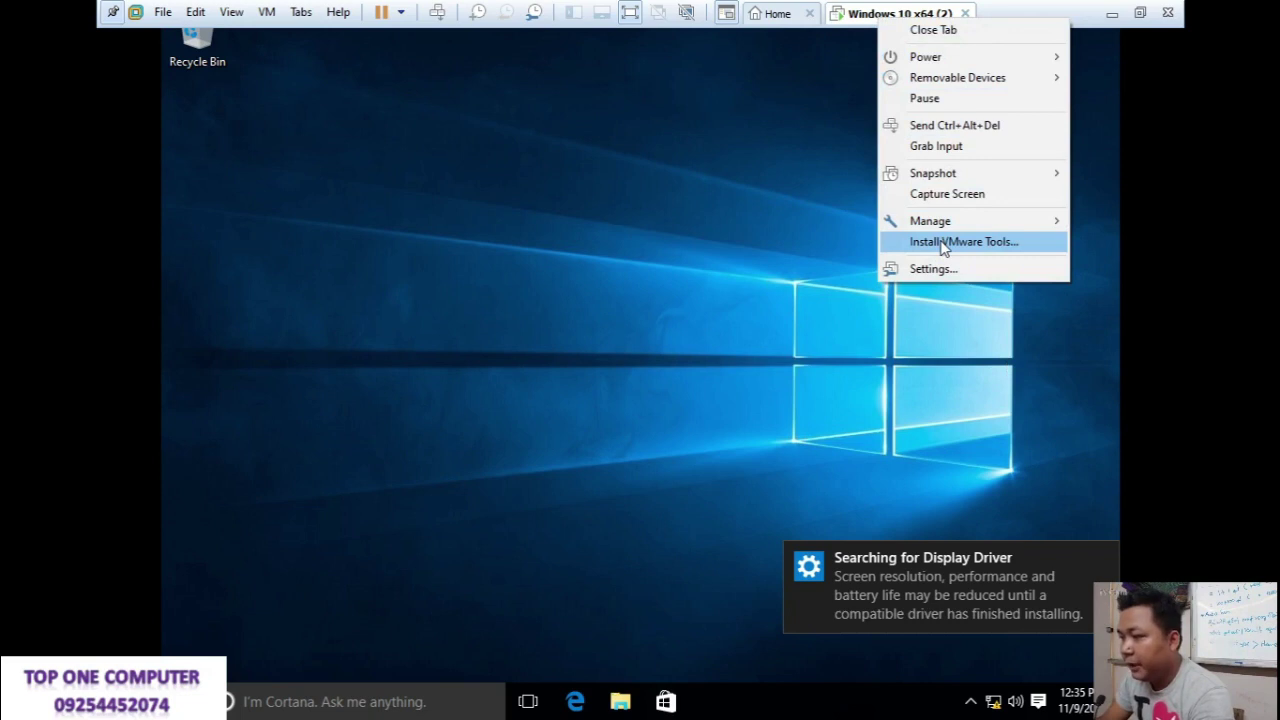
Step: Start the VMware Tools installation for the Windows 10 x64 (2) virtual machine
left_click(943, 245)
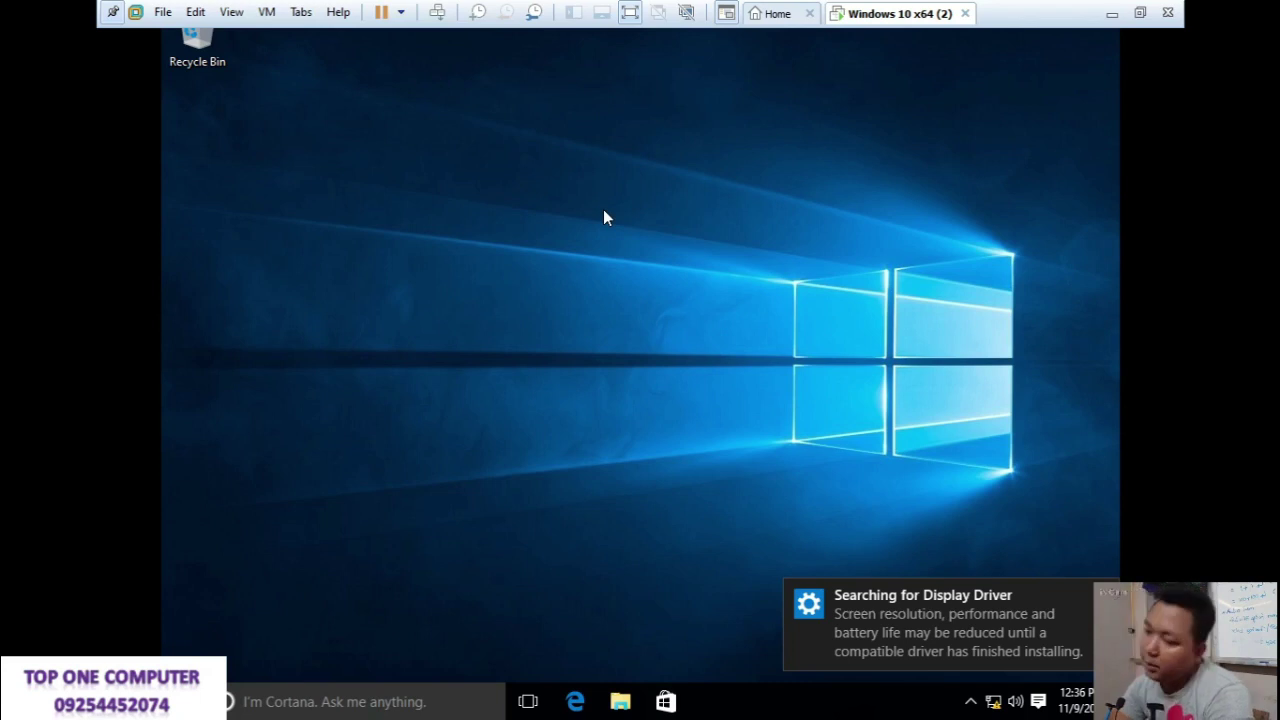
right_click(924, 24)
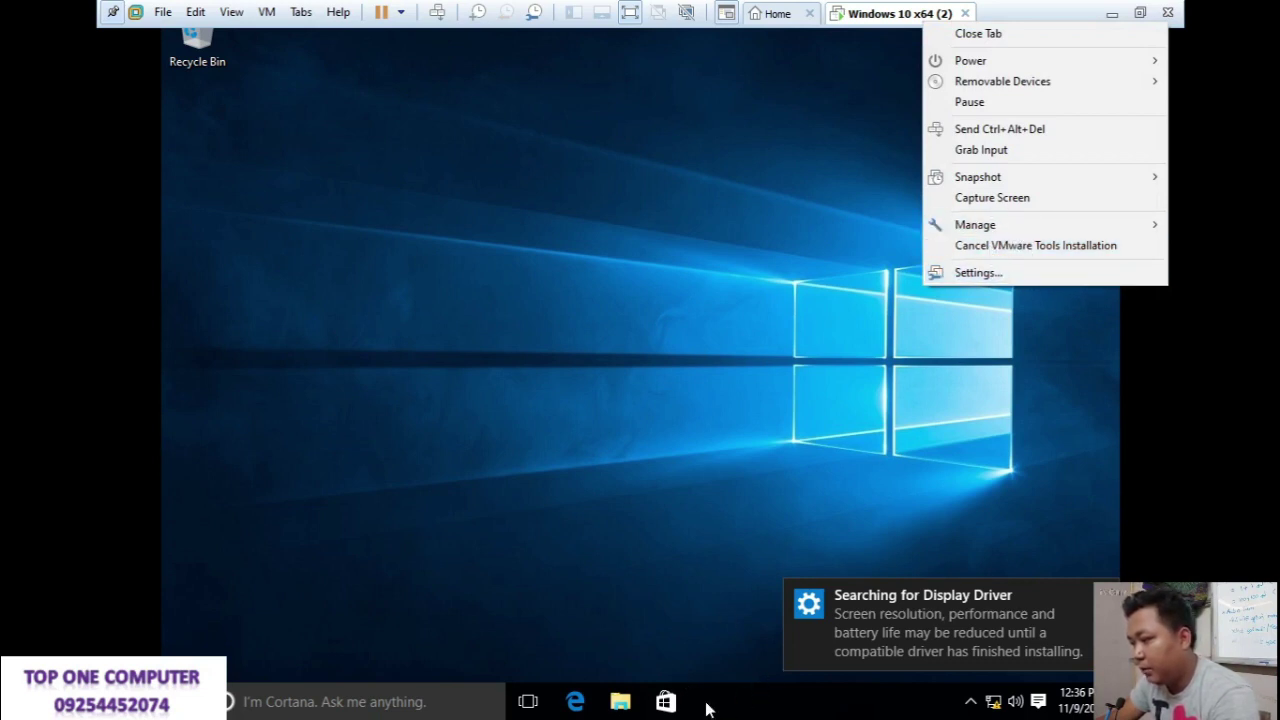
left_click(639, 331)
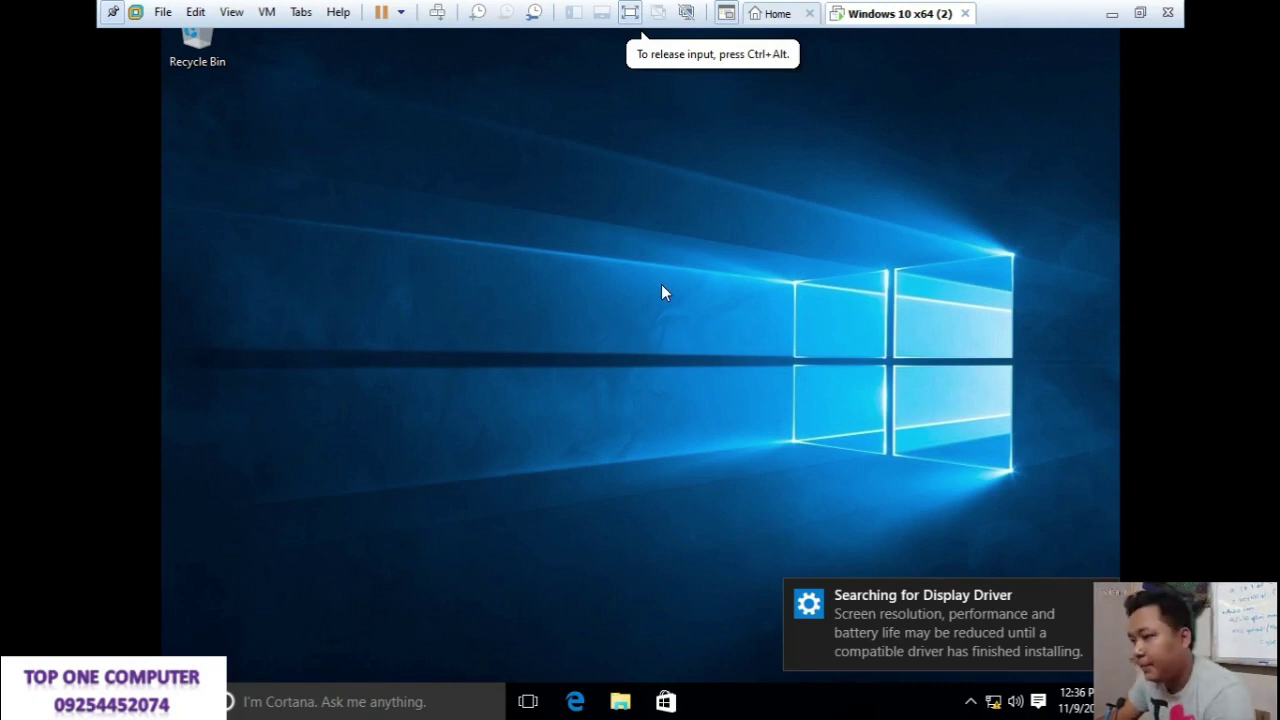
Step: Refresh the Windows 10 desktop inside the virtual machine several times
right_click(662, 286)
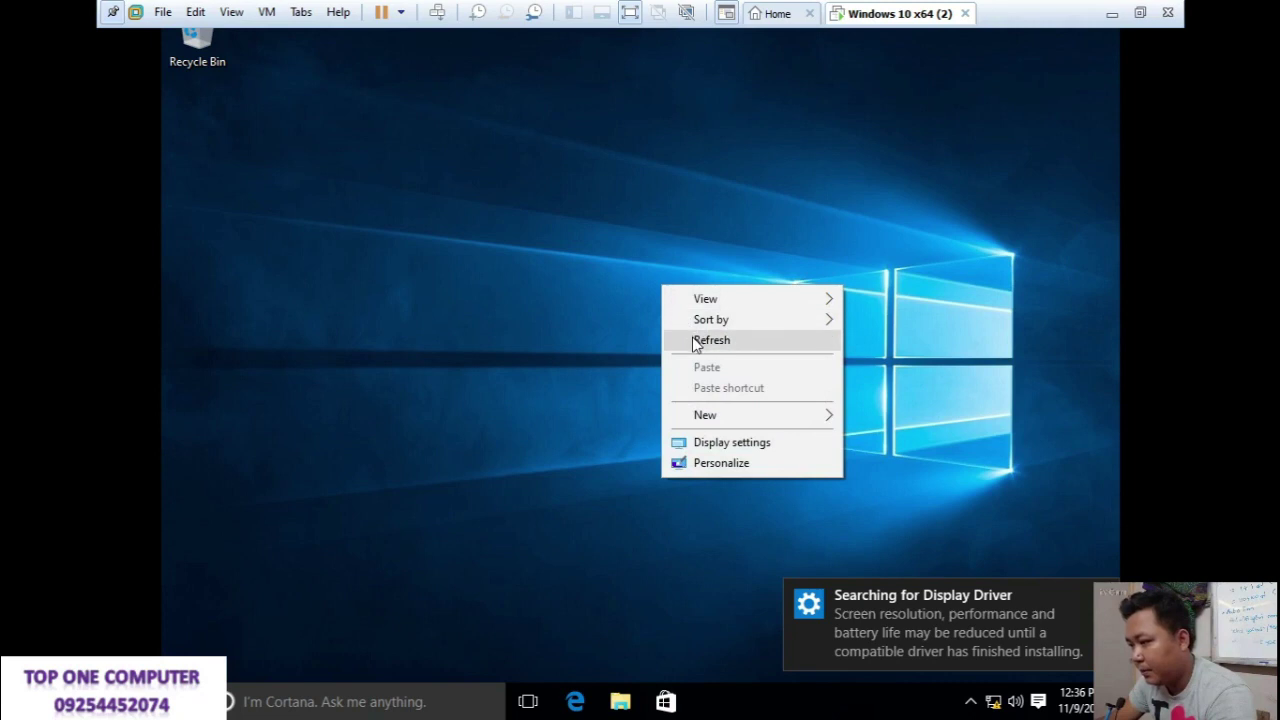
left_click(694, 340)
right_click(634, 240)
left_click(660, 287)
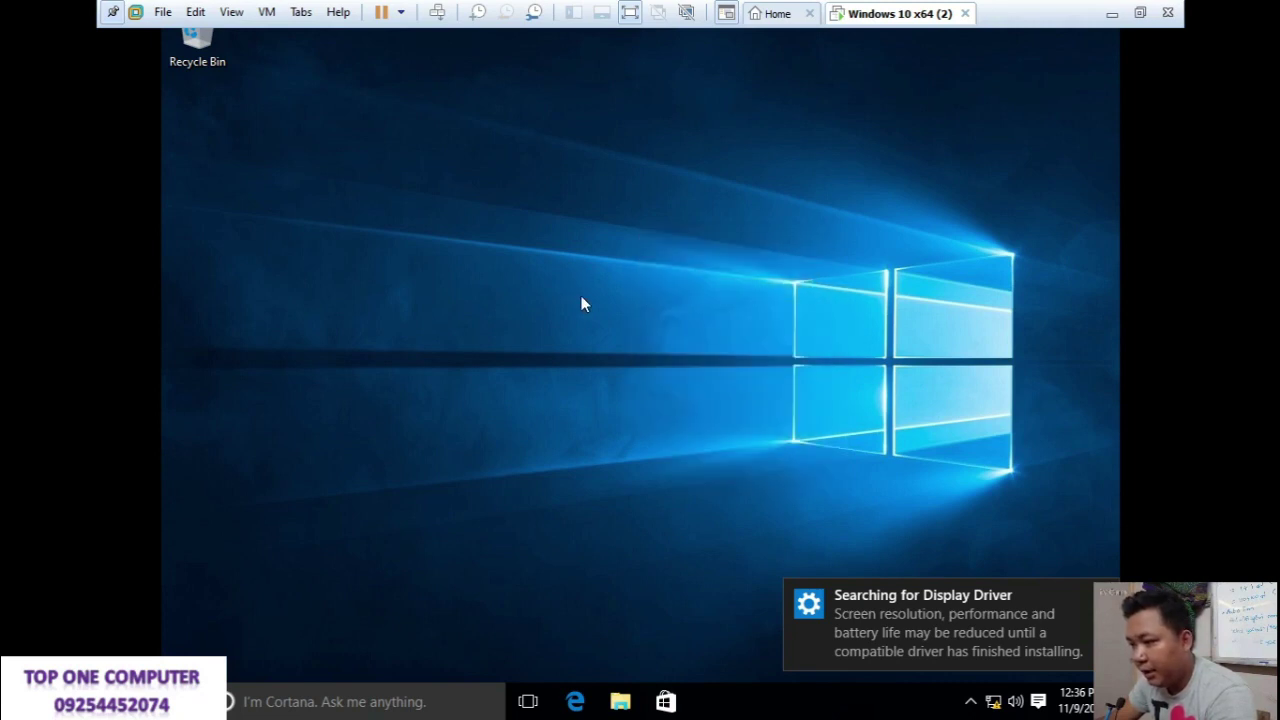
right_click(594, 242)
left_click(634, 297)
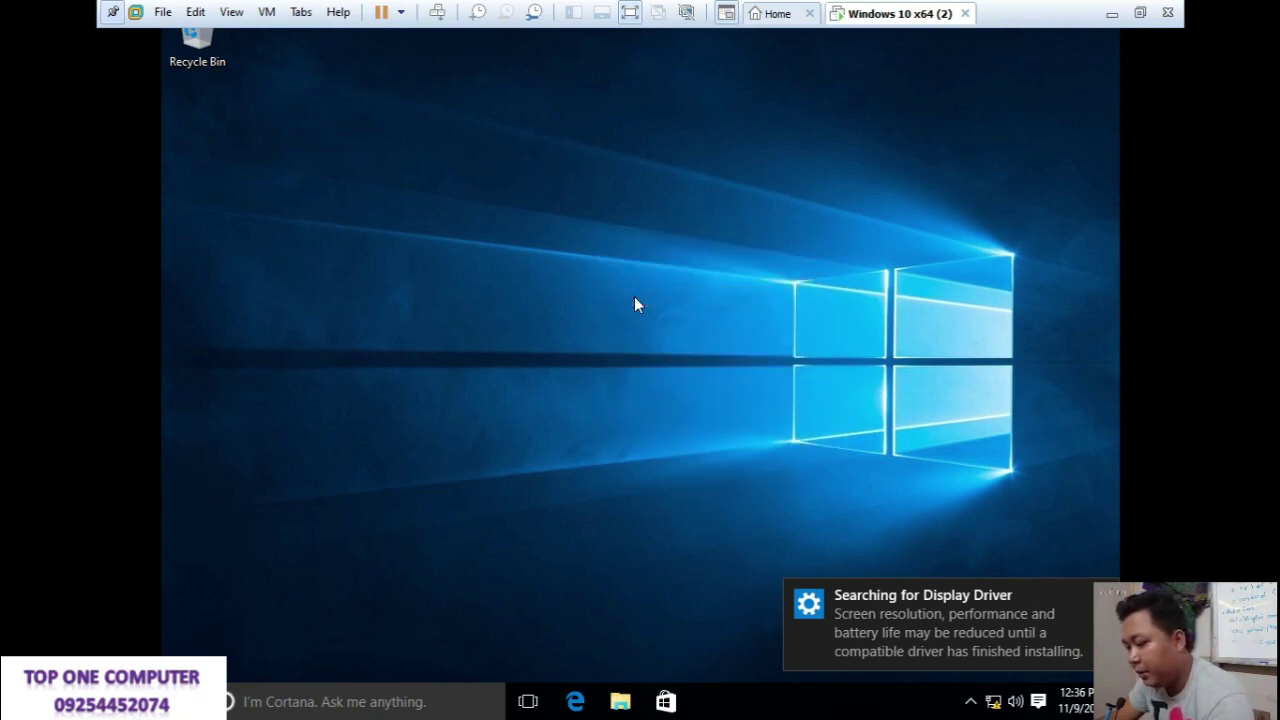
Step: Release the input, minimize the virtual machine to the host desktop, and restore it
key("ctrl+alt")
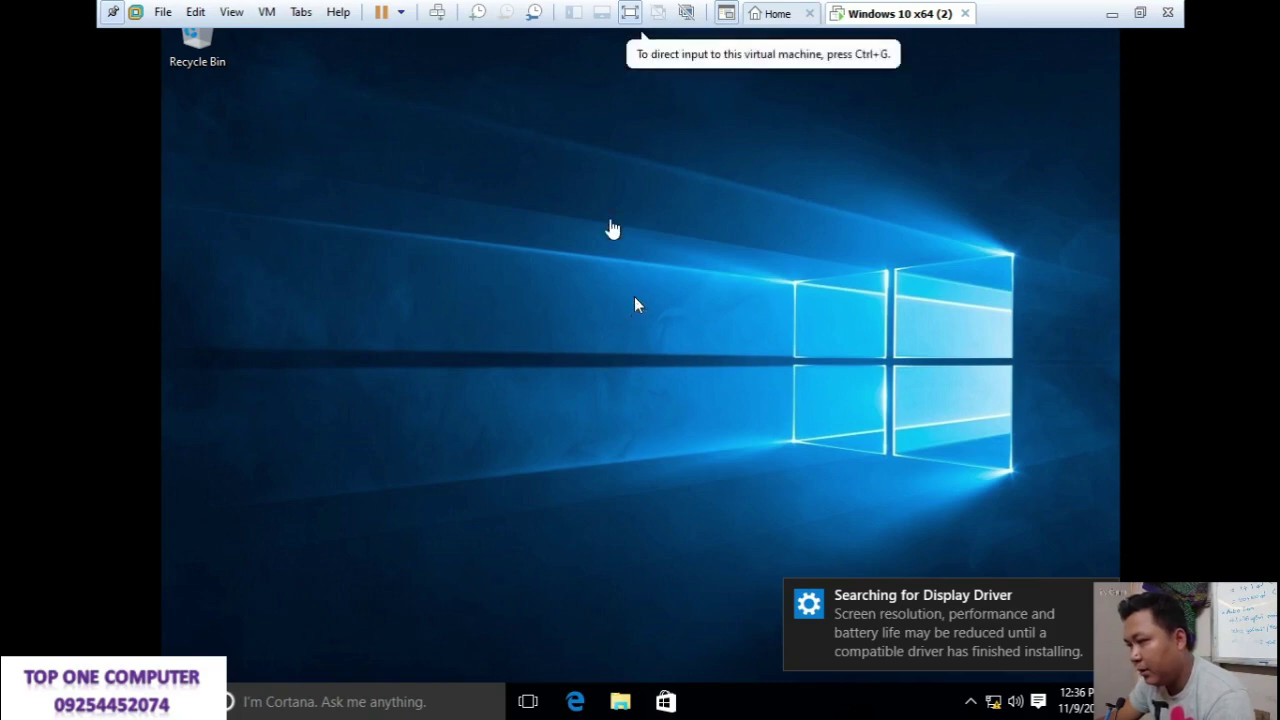
left_click(1111, 14)
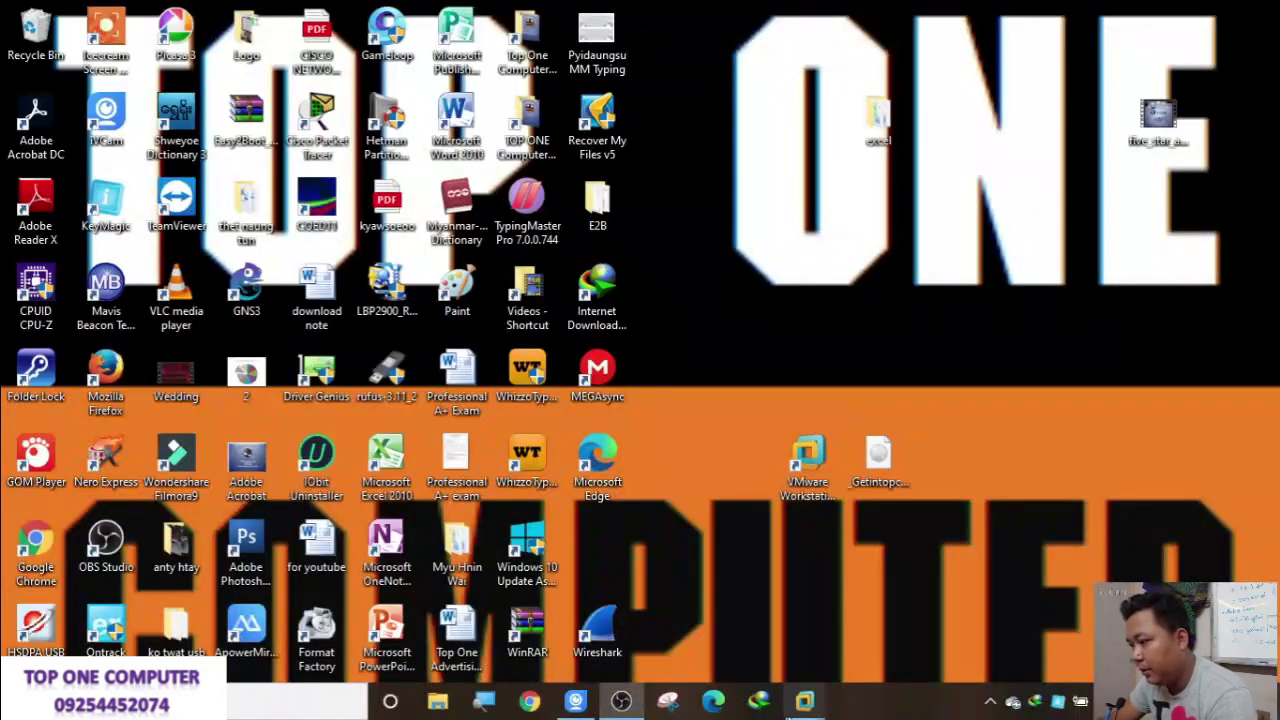
mouse_move(808, 705)
left_click(884, 624)
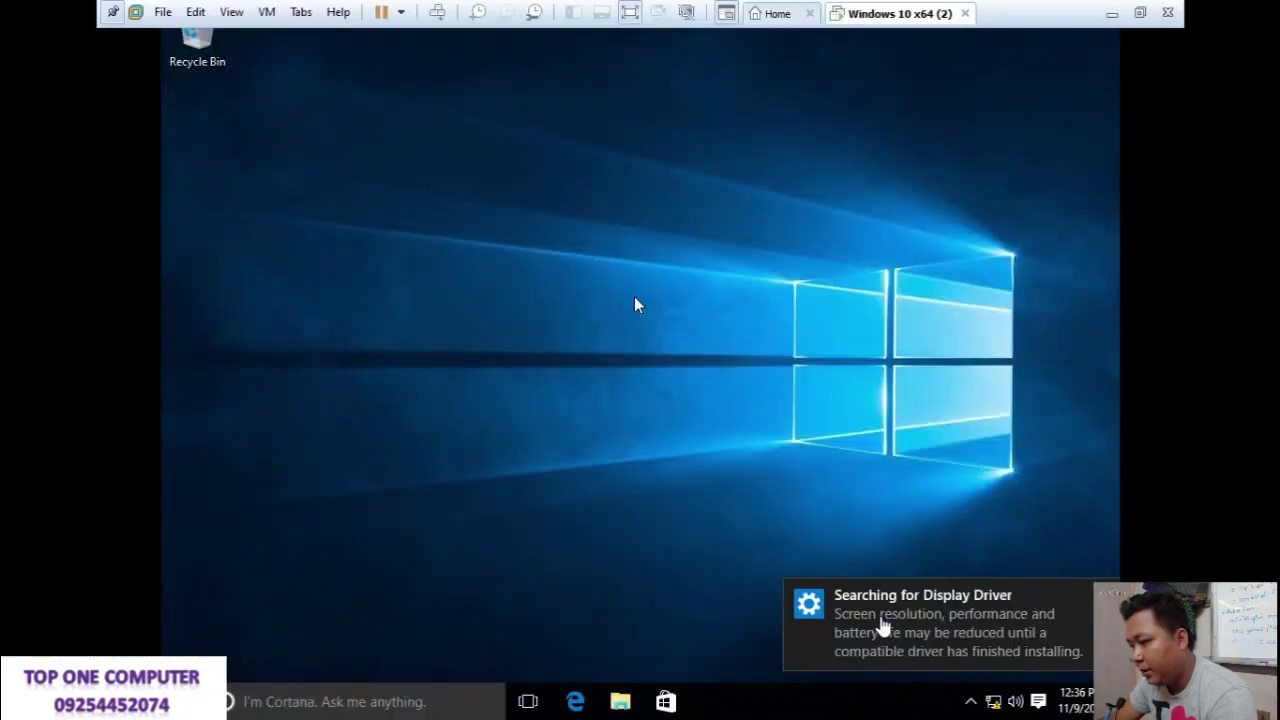
left_click(707, 288)
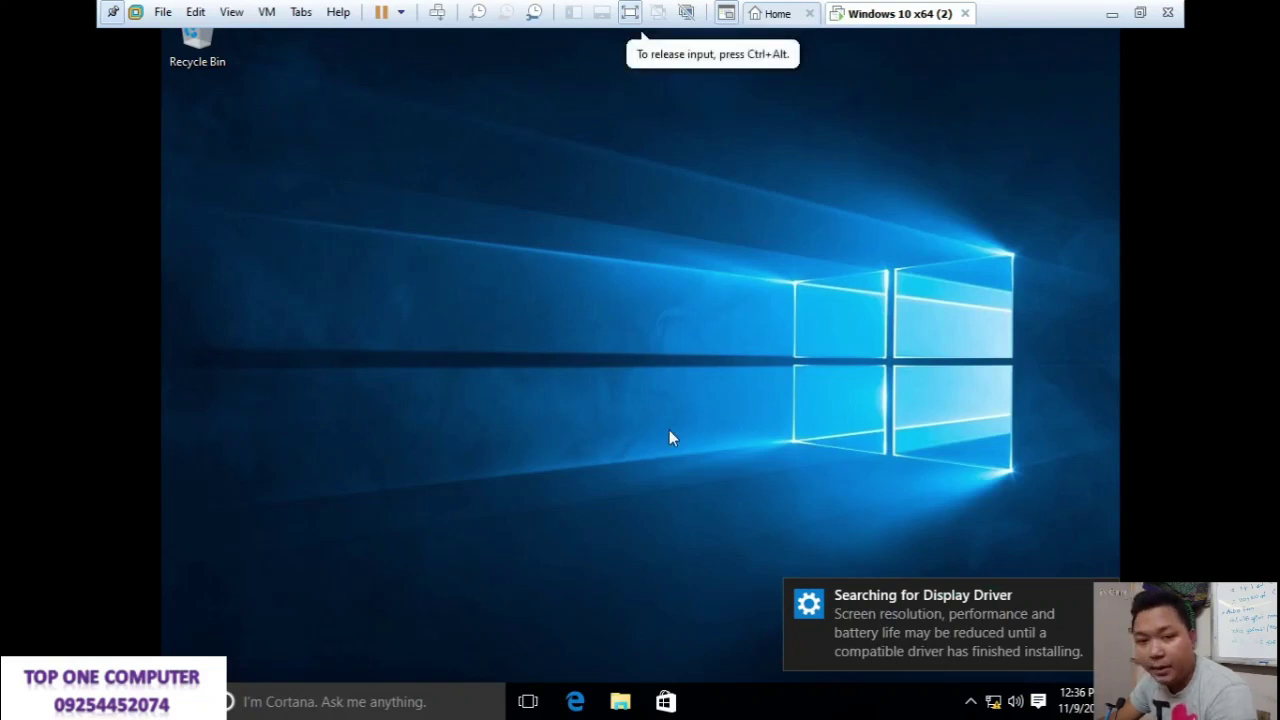
Step: Open This PC in the virtual machine's File Explorer and maximize the window
left_click(621, 703)
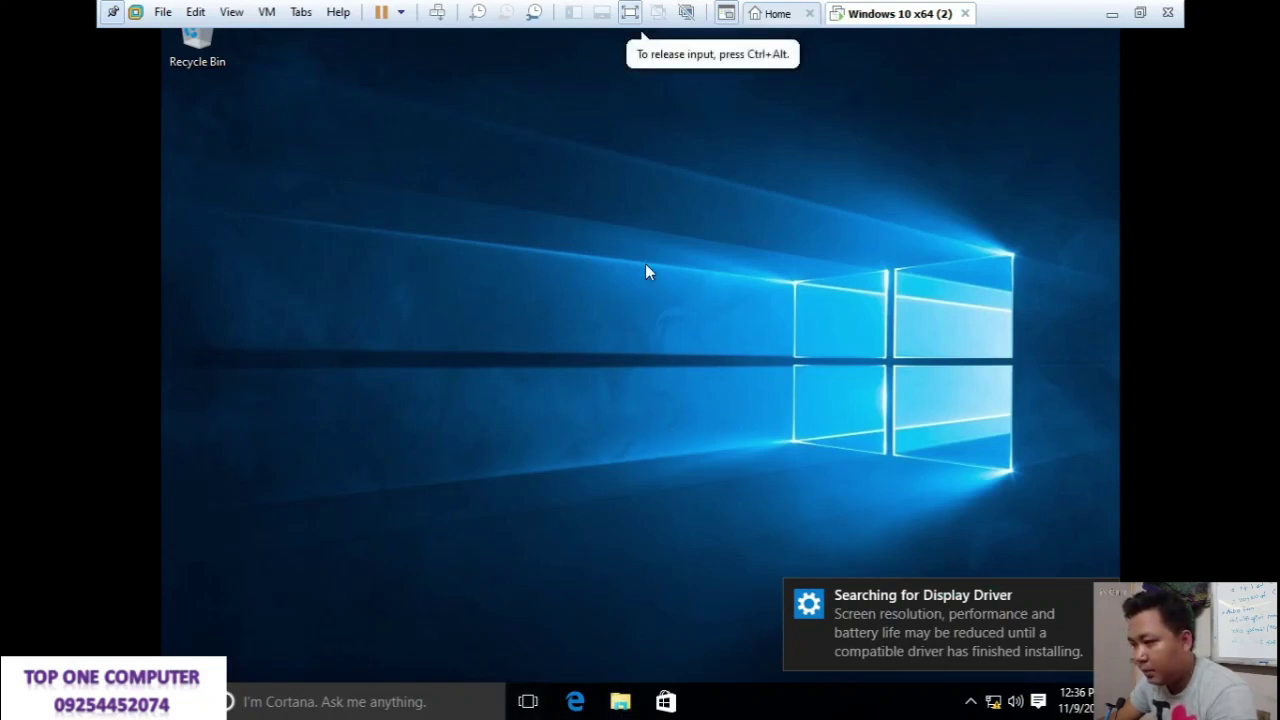
right_click(632, 190)
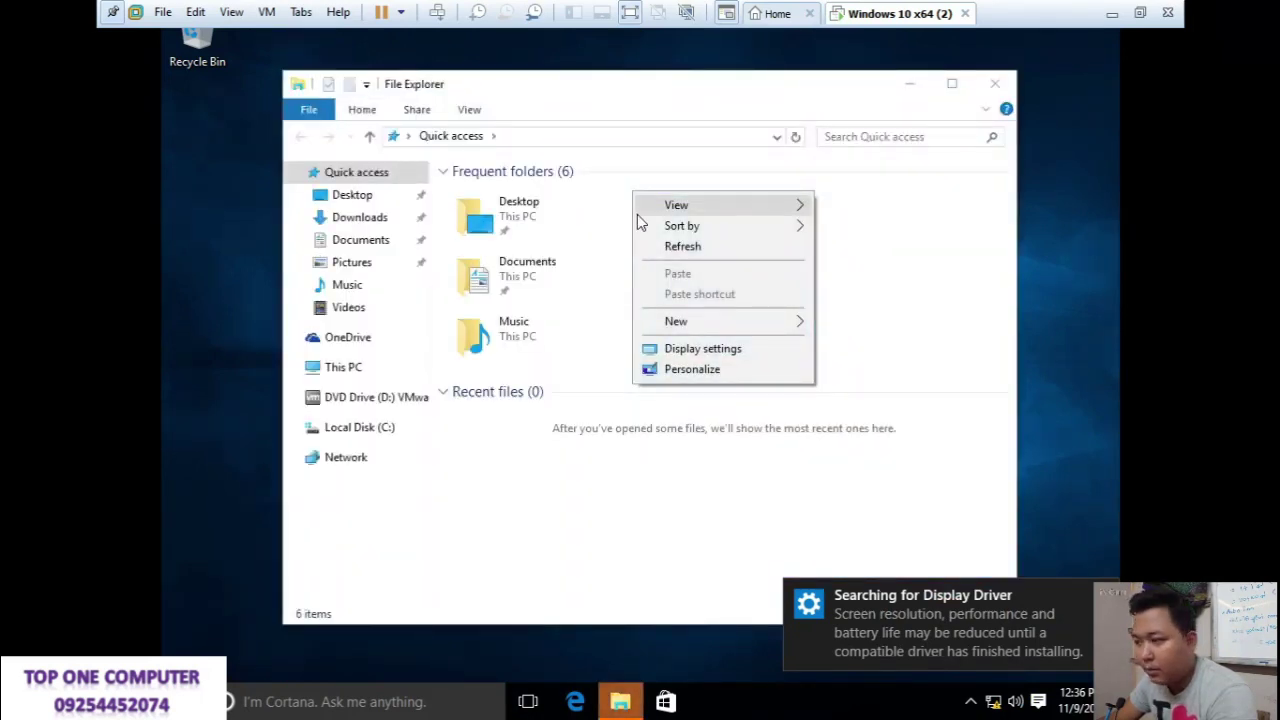
left_click(689, 251)
left_click(347, 372)
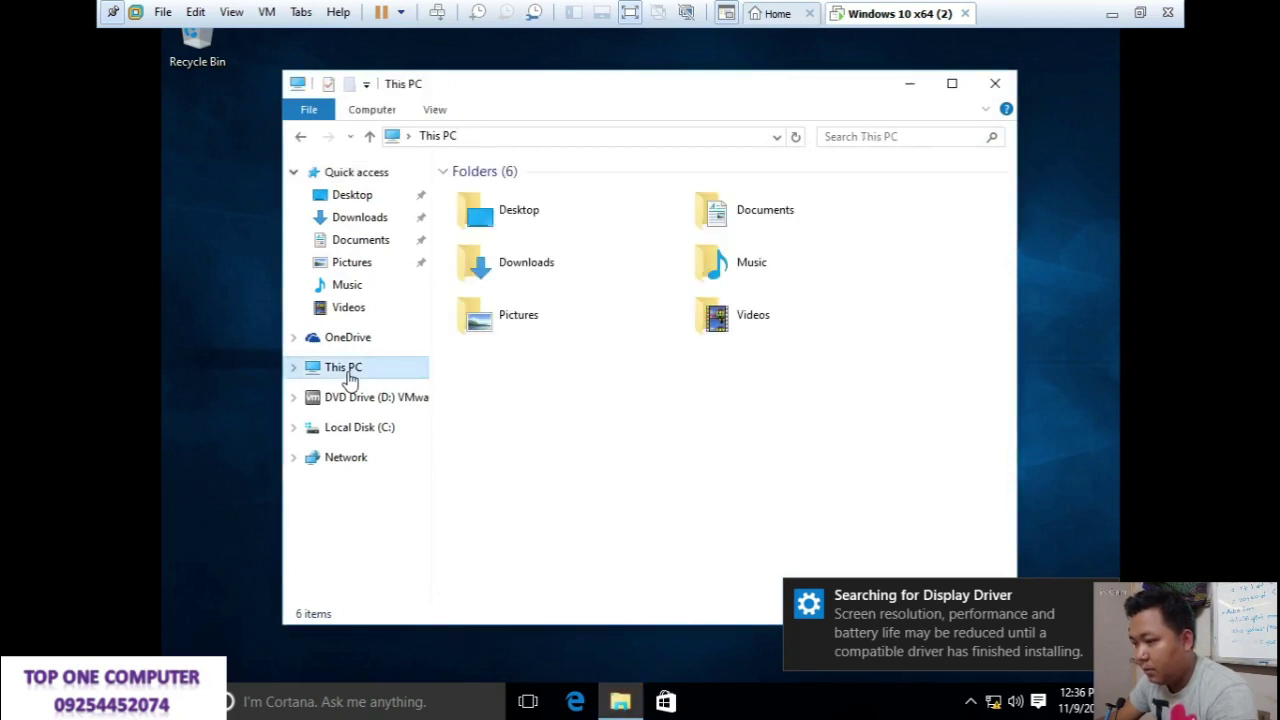
right_click(926, 20)
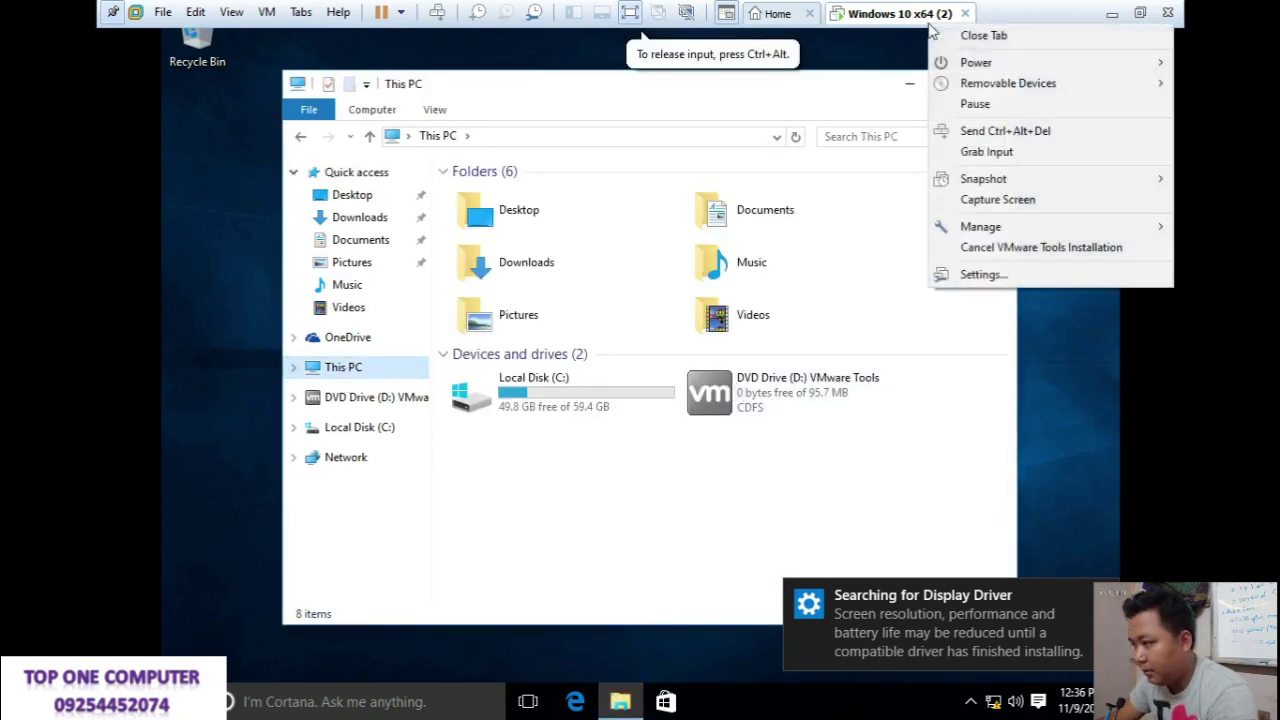
left_click(894, 98)
left_click(951, 84)
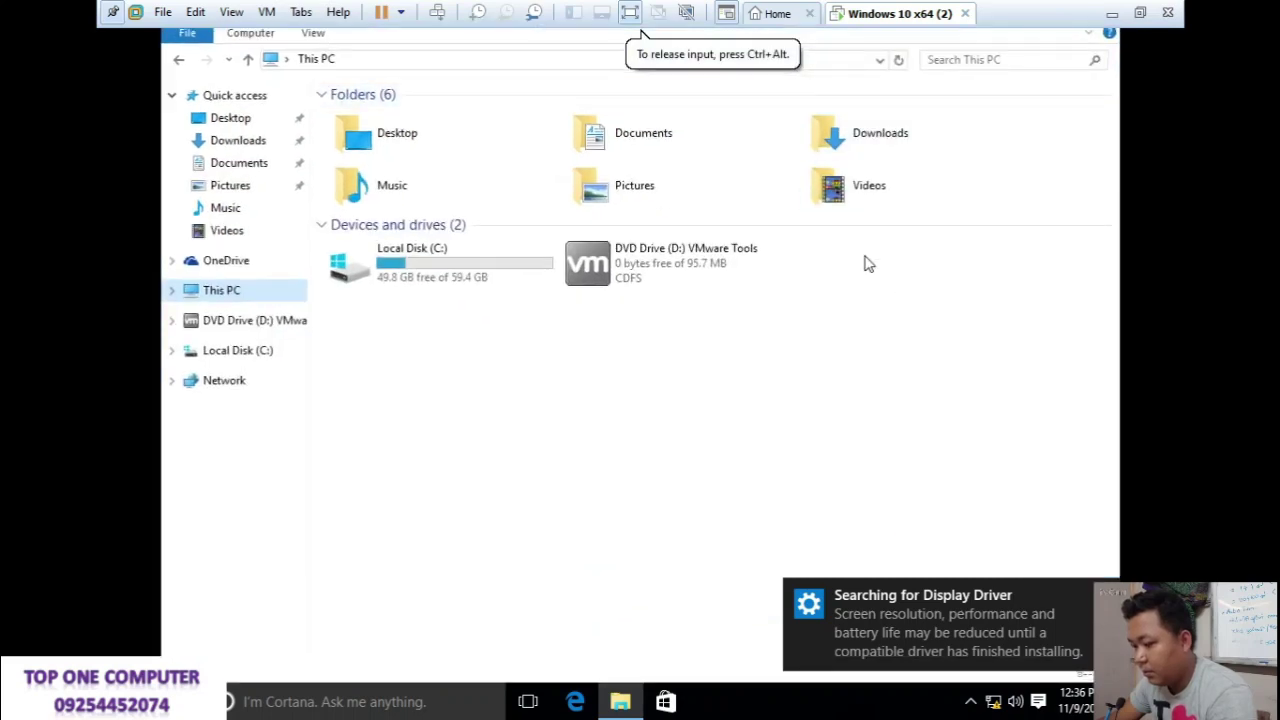
Step: Run devmgmt.msc to open Device Manager and expand the display adapters to check the installed driver
key("super+r")
type("de")
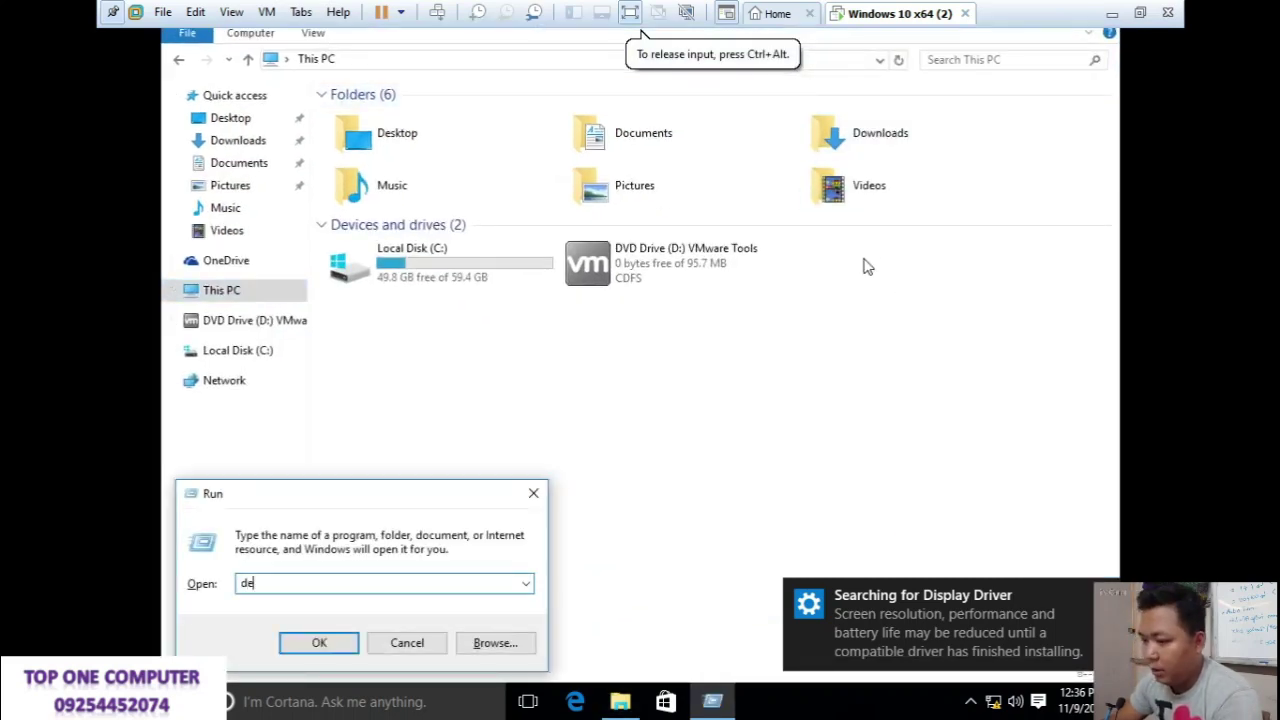
type("vmg")
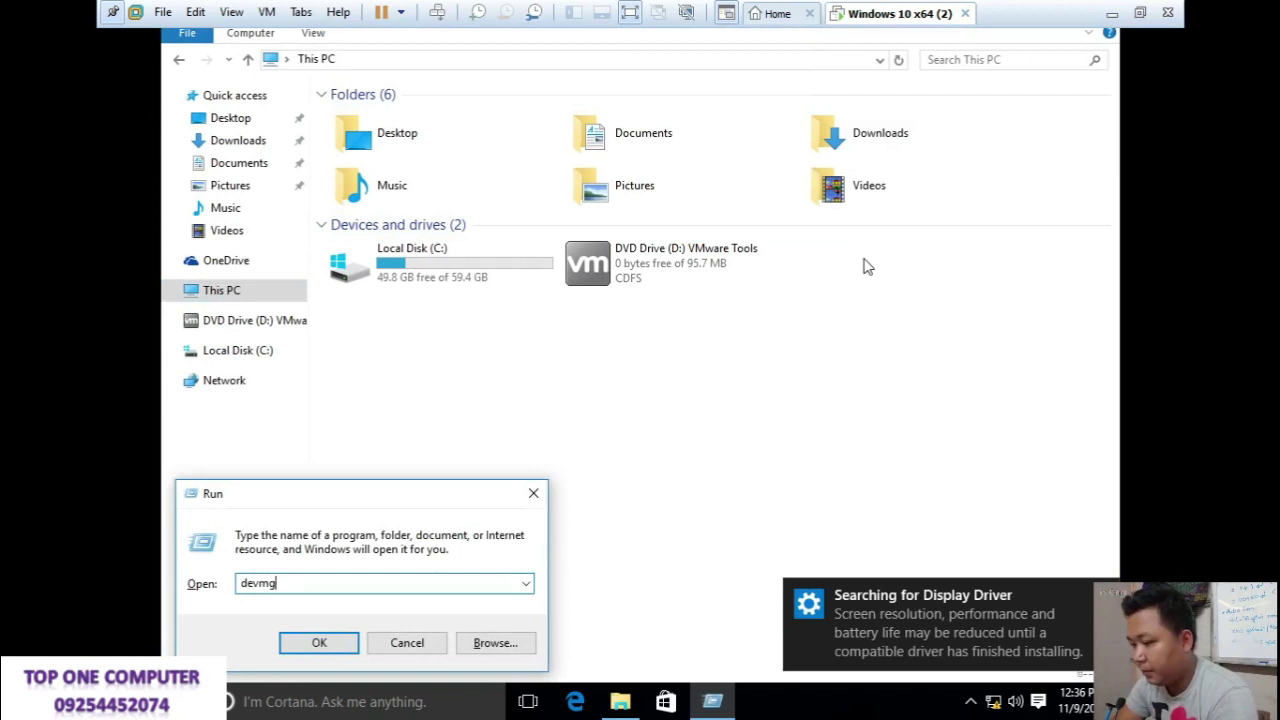
type("mt.msc")
key("Return")
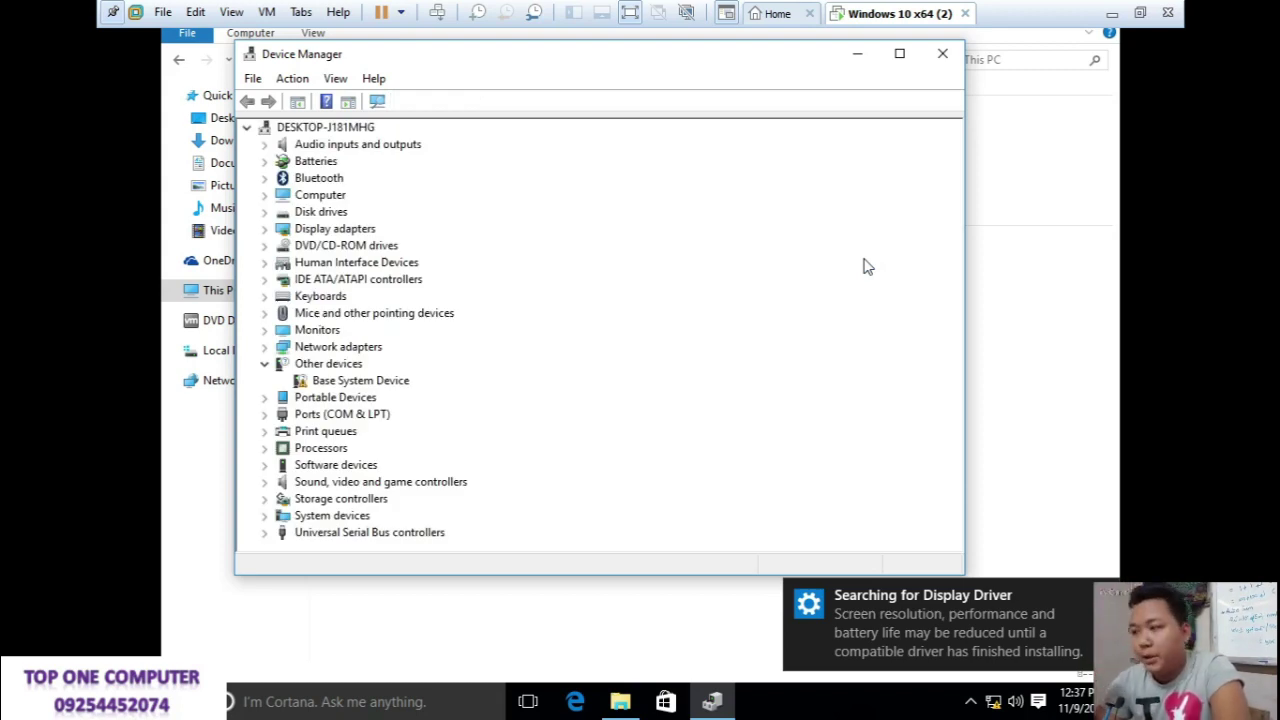
left_click(265, 229)
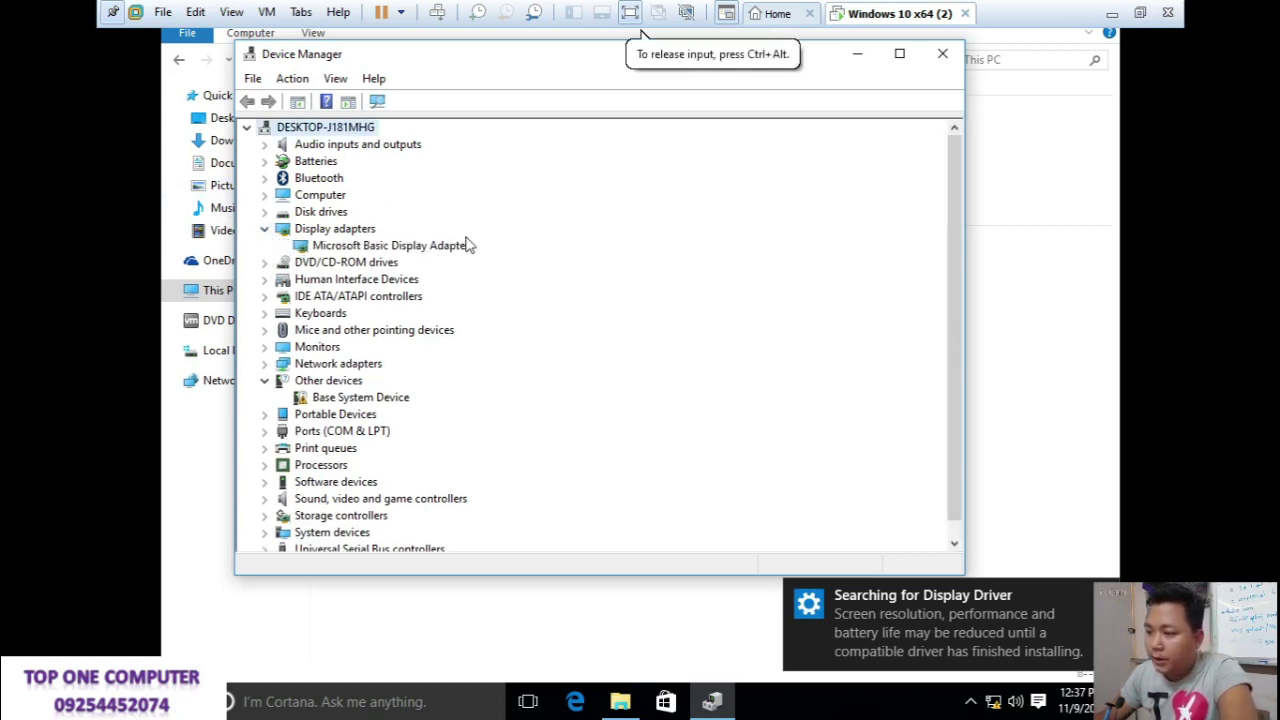
right_click(877, 14)
left_click(741, 72)
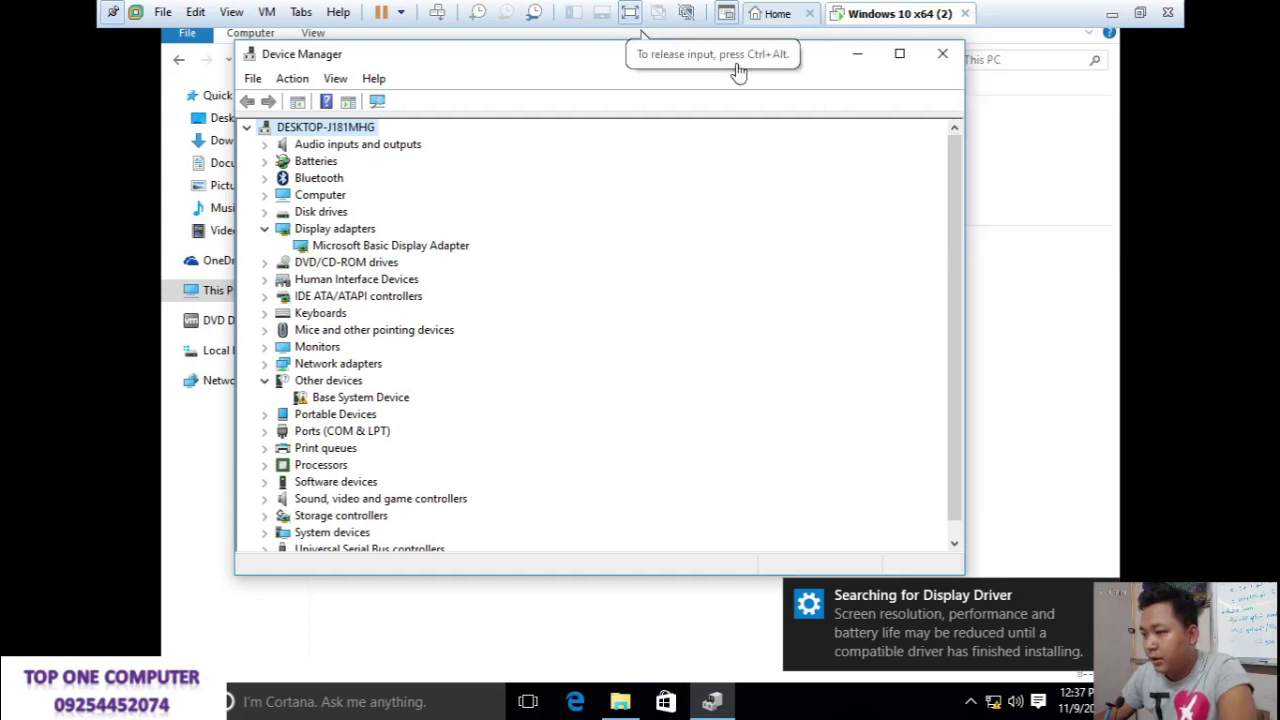
Step: Minimize Device Manager and open the VMware Tools DVD drive (D:) from This PC
left_click(856, 53)
left_click(675, 280)
right_click(677, 276)
left_click(690, 281)
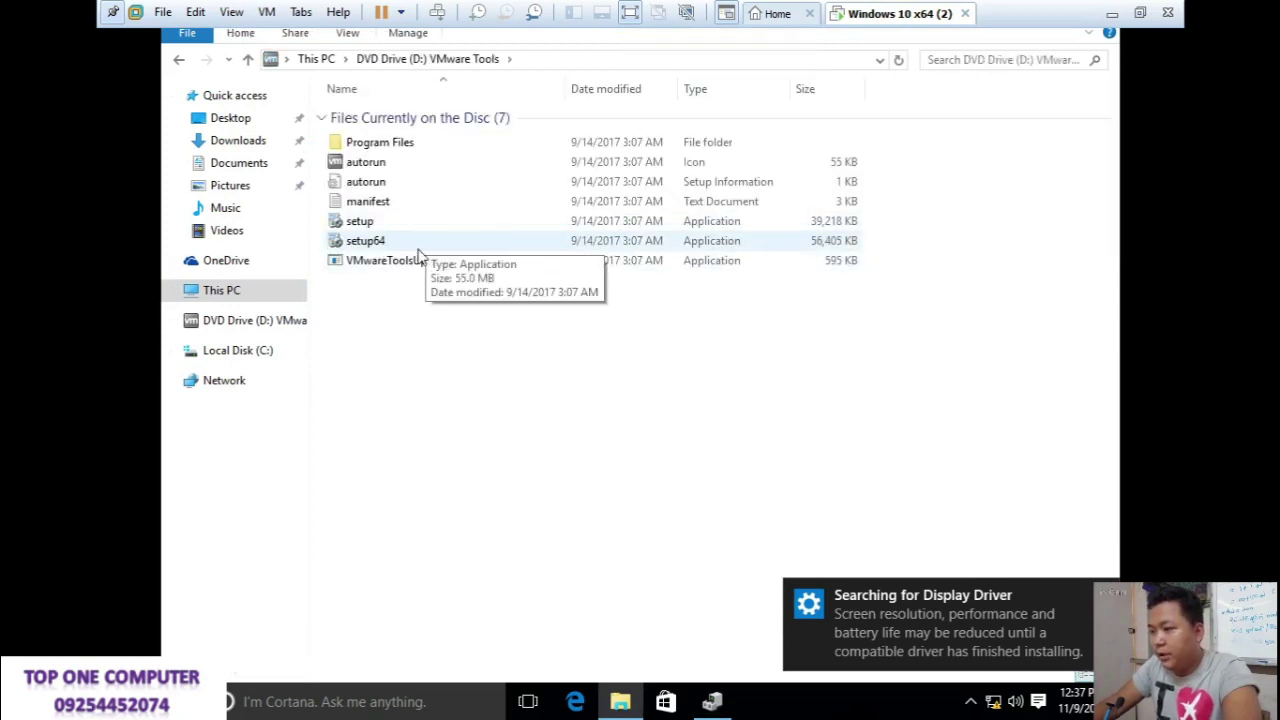
Step: Open the display driver notification, view the Windows activation settings, and close Settings
left_click(958, 606)
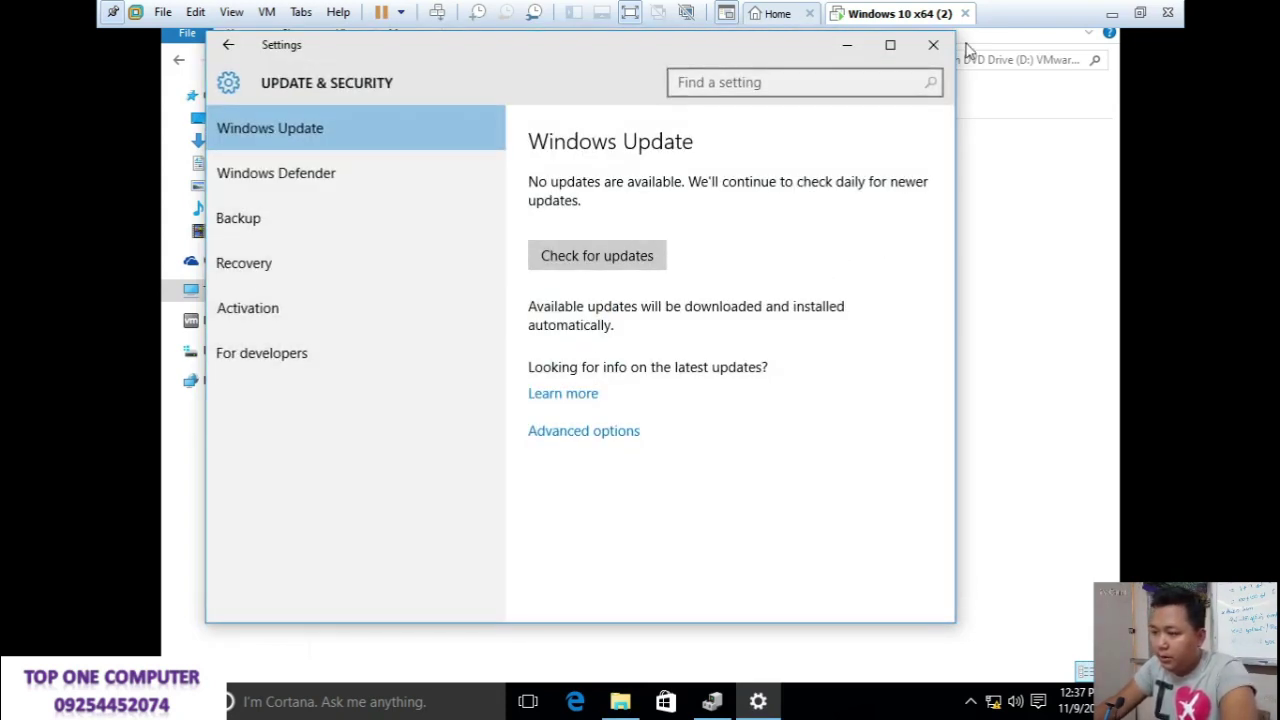
left_click(255, 301)
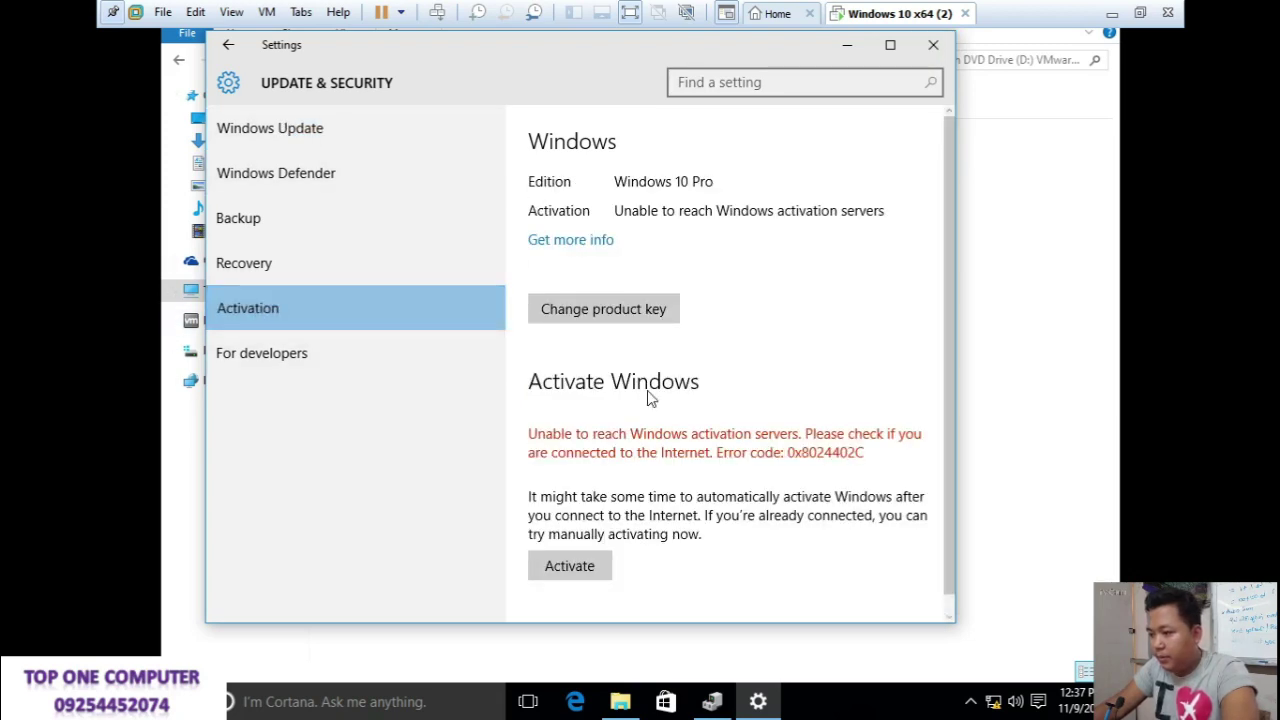
left_click(930, 47)
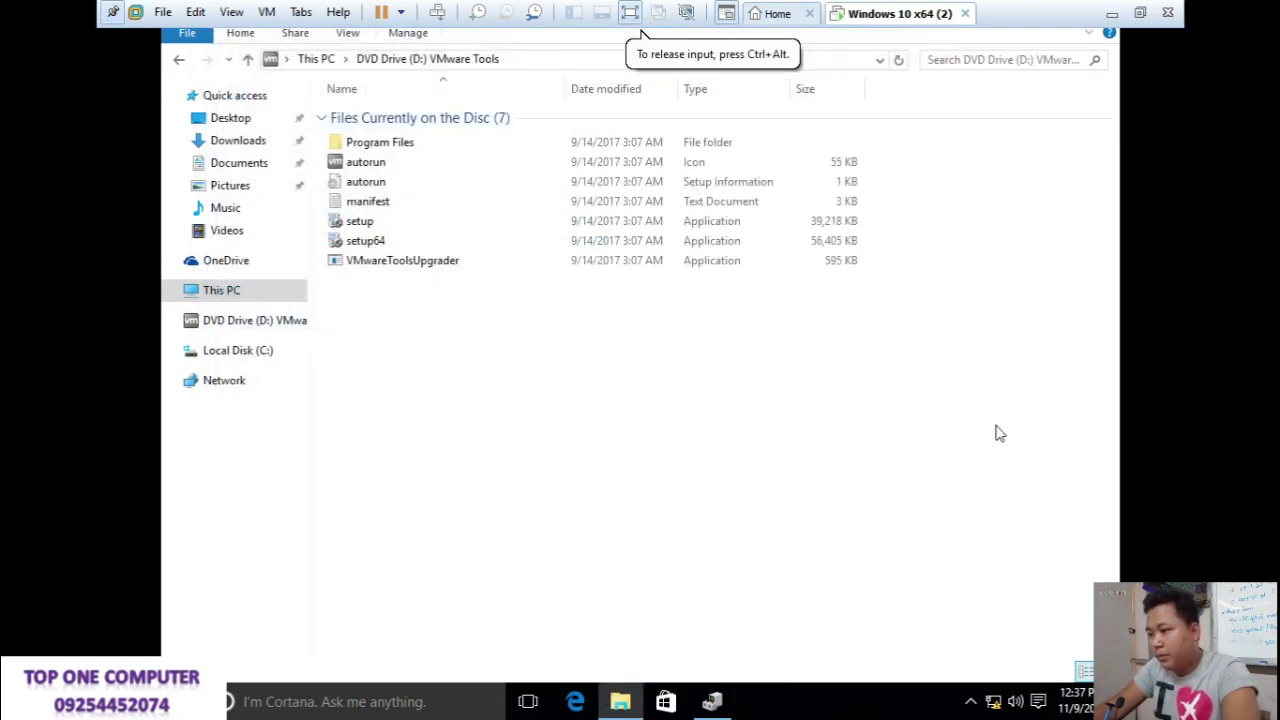
left_click(714, 702)
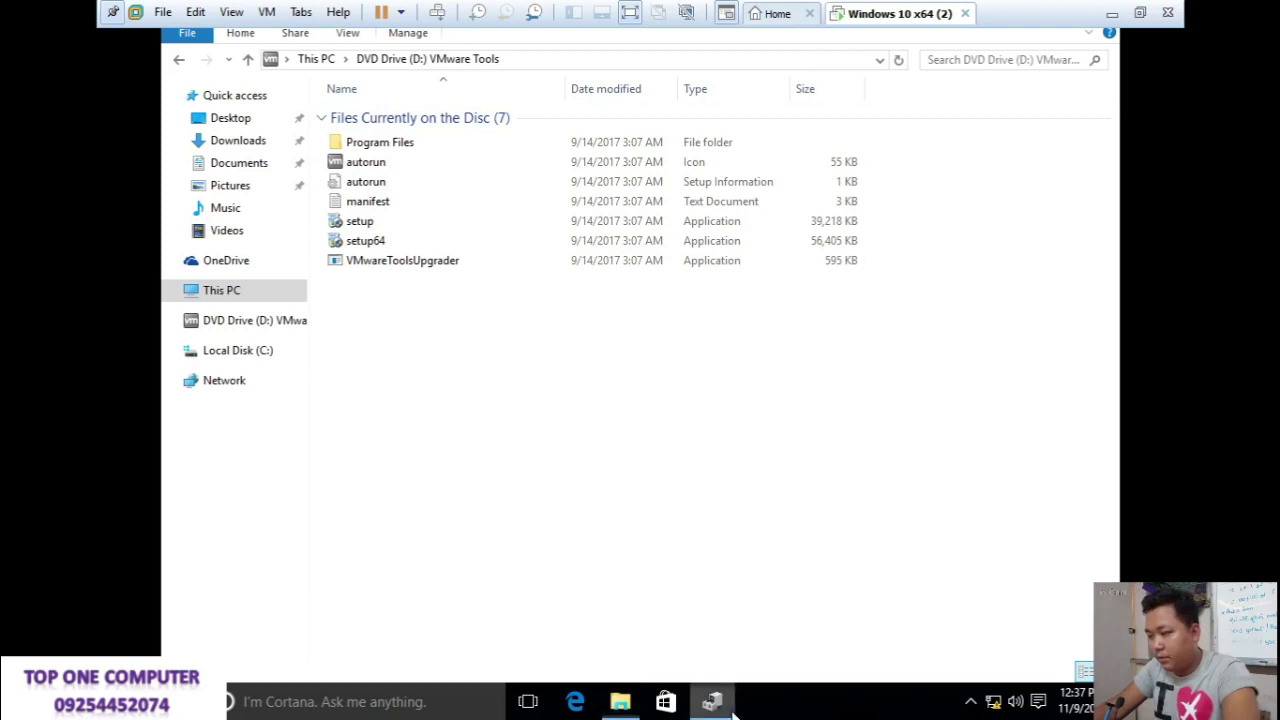
left_click(731, 710)
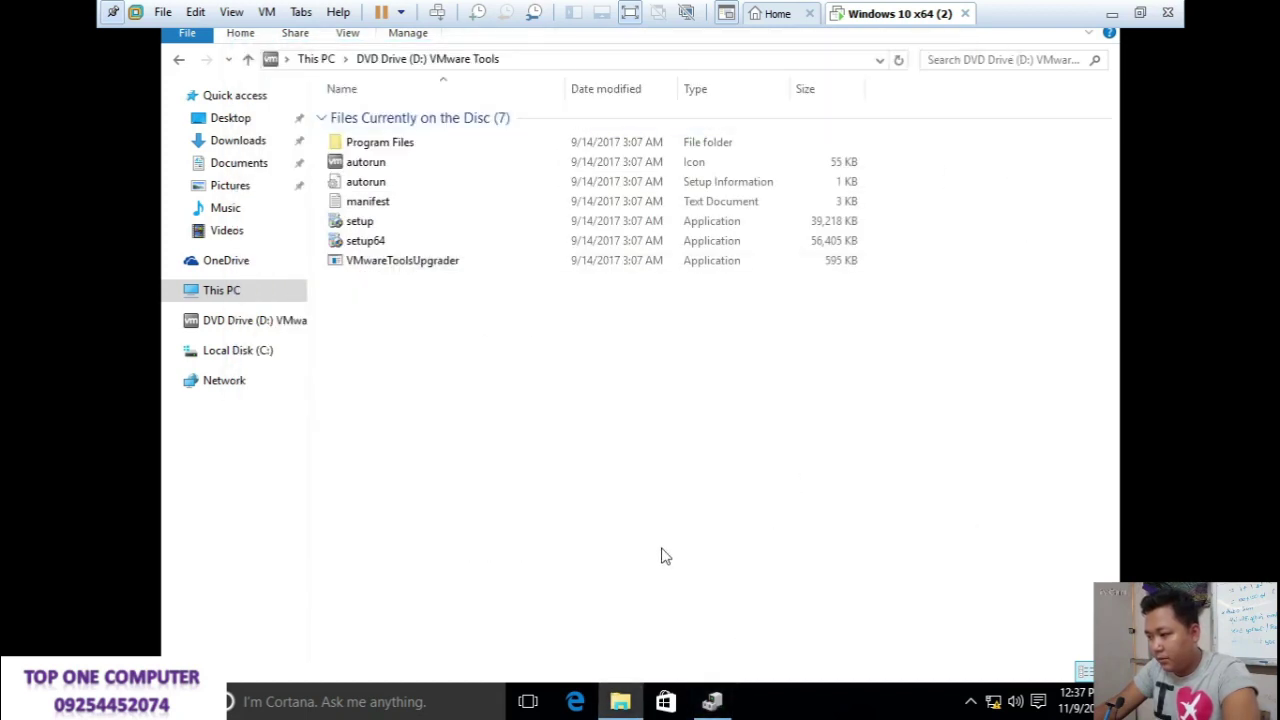
left_click(620, 703)
left_click(620, 703)
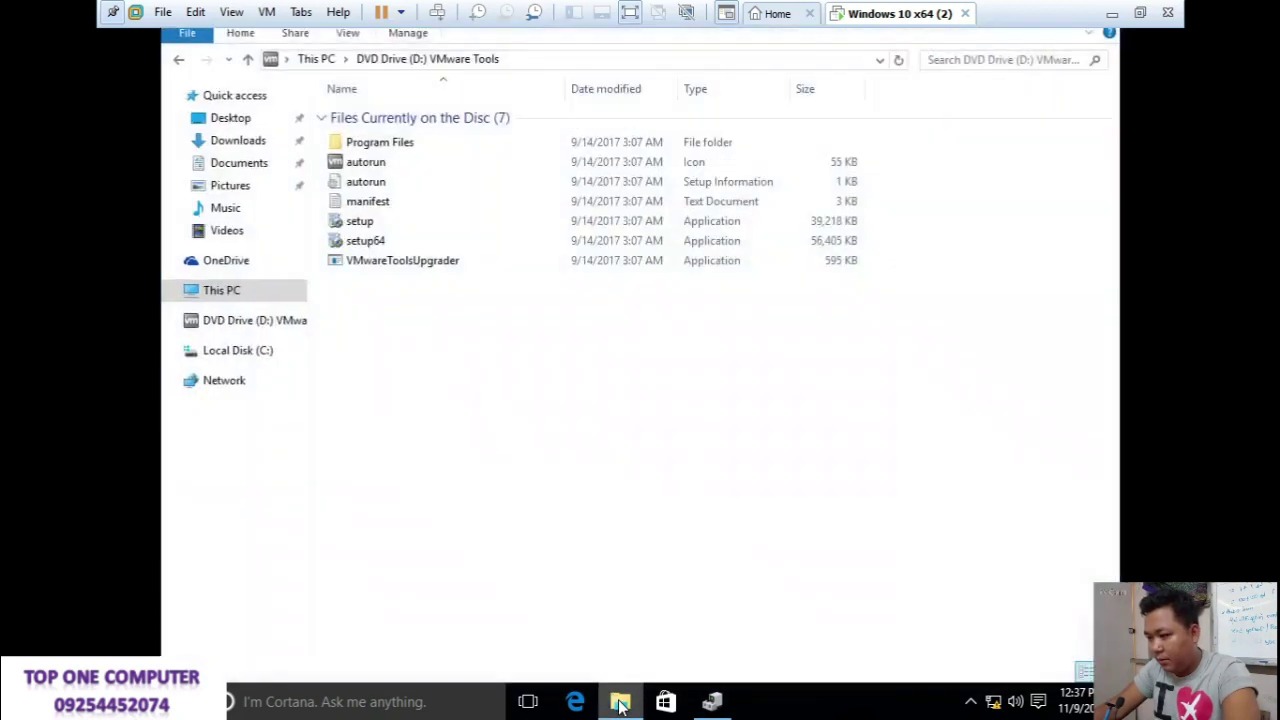
Step: Dismiss the virtual machine's options and refresh the VMware Tools disc folder
right_click(866, 13)
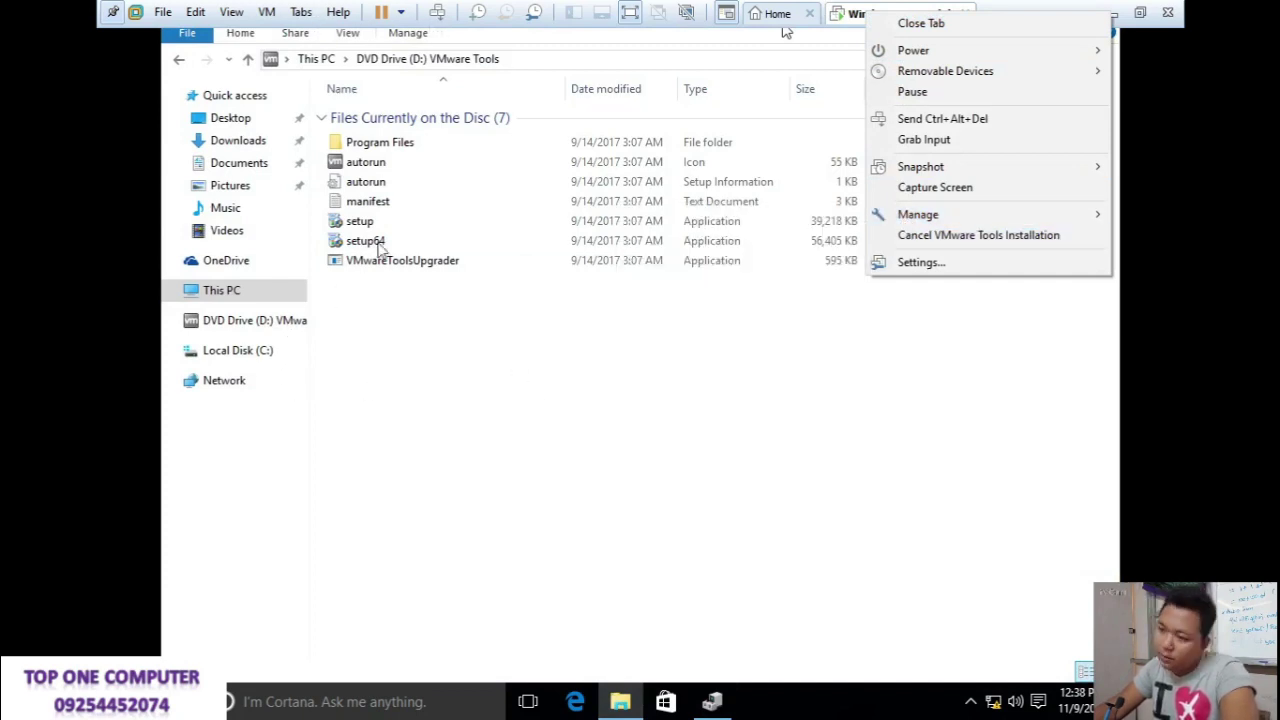
left_click(422, 352)
right_click(423, 348)
left_click(566, 424)
right_click(486, 420)
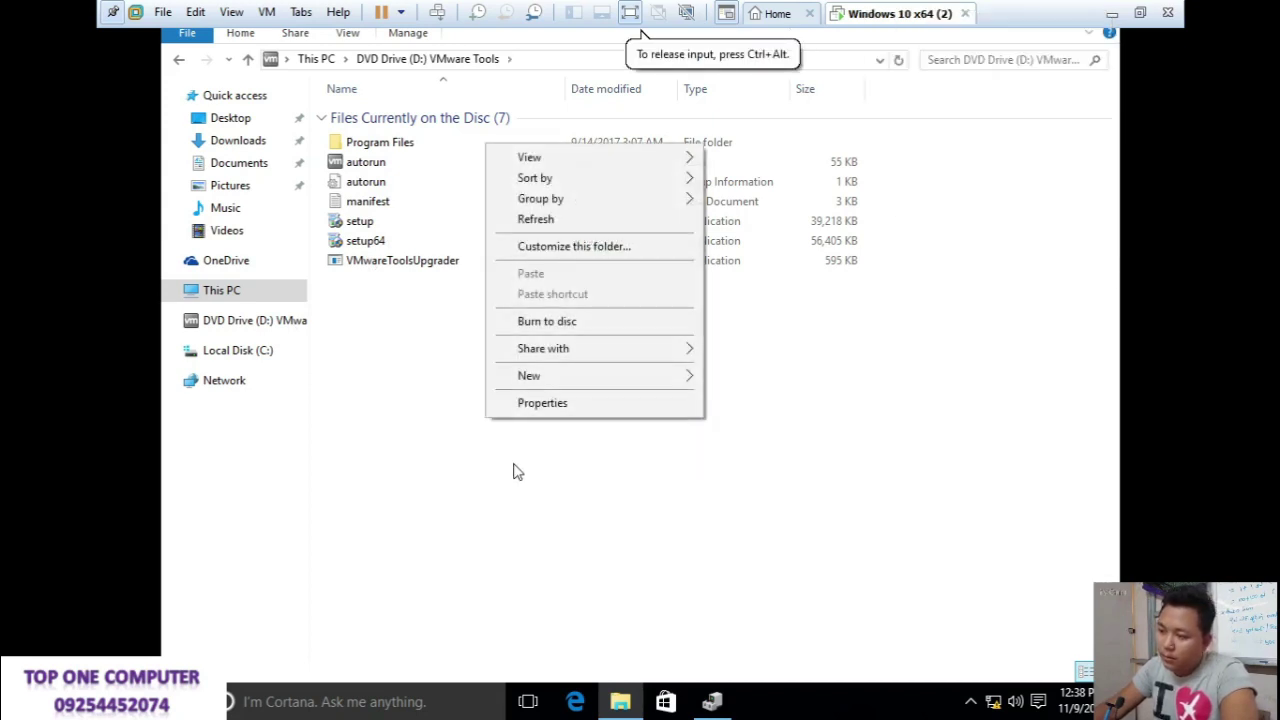
left_click(565, 224)
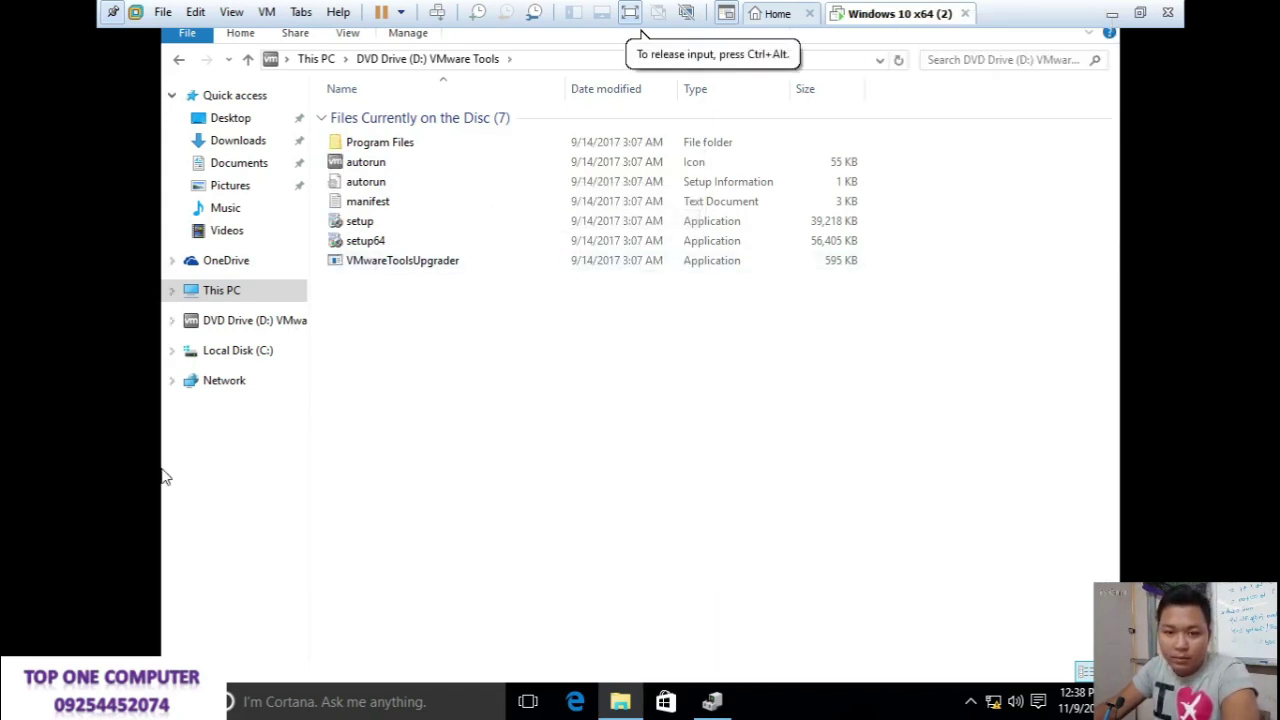
Step: Reopen the VMware Tools DVD drive (D:) from This PC and run the setup64 installer
left_click(167, 294)
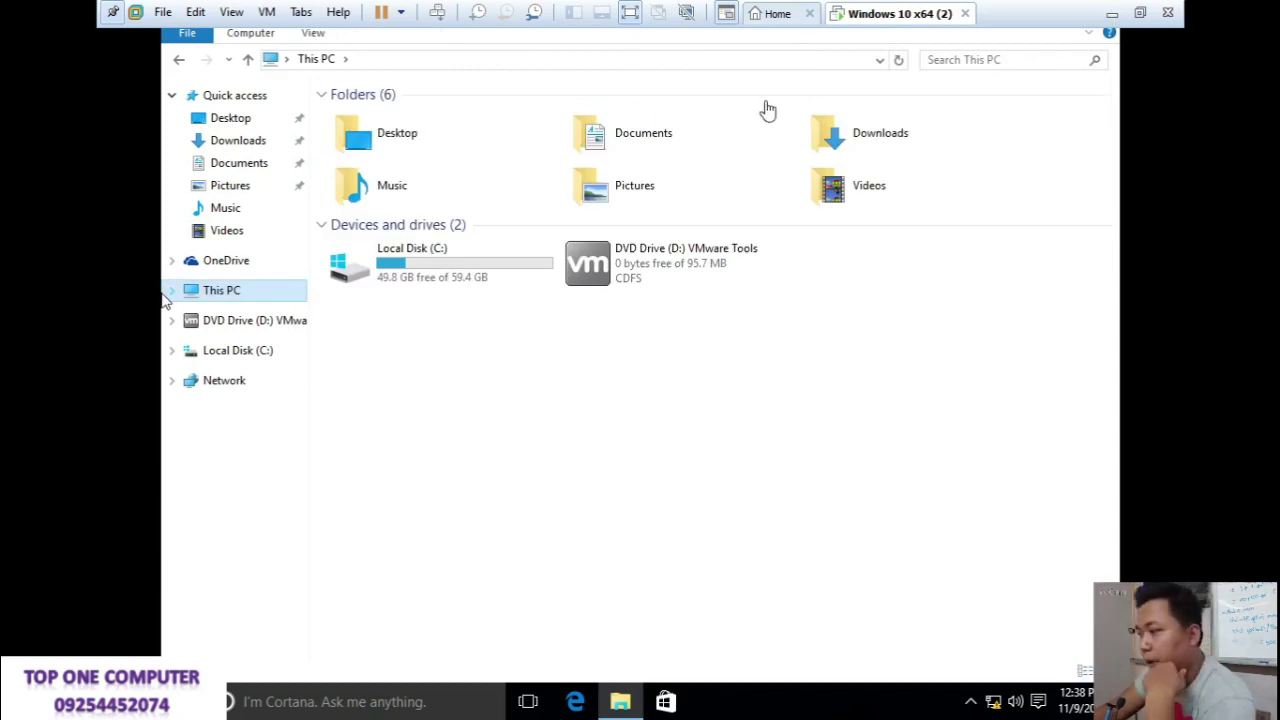
right_click(826, 14)
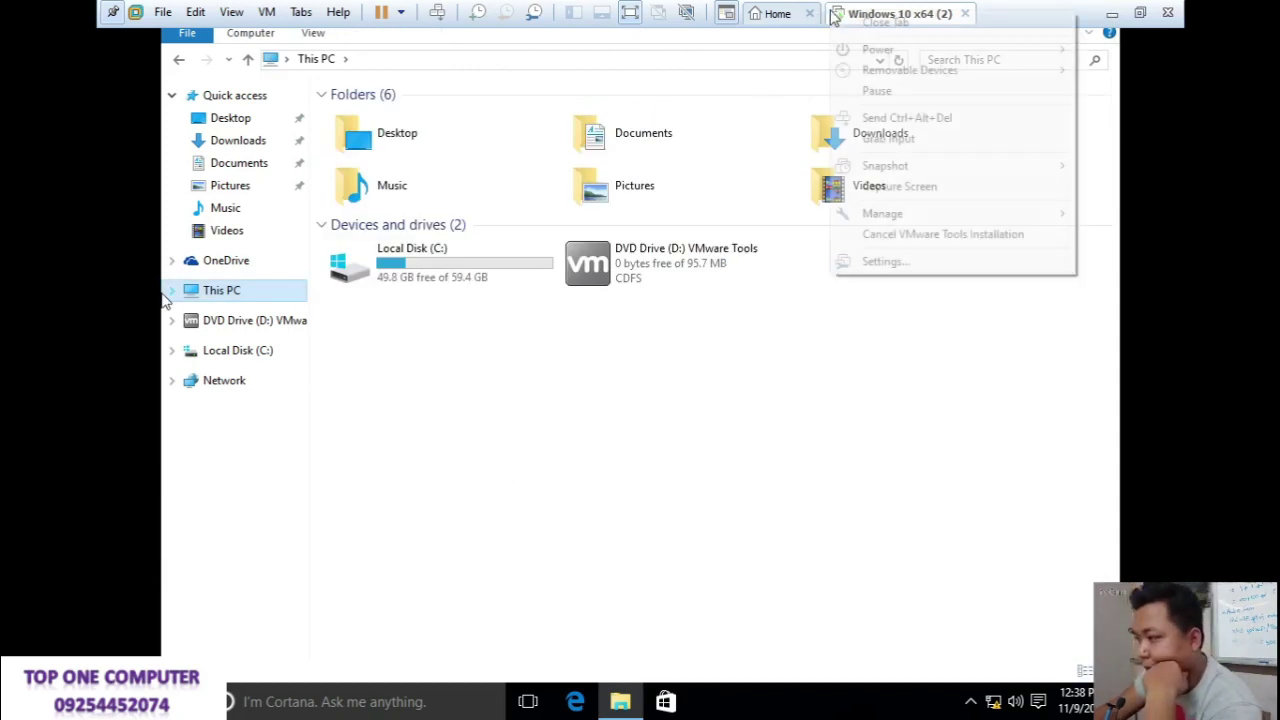
left_click(727, 276)
right_click(721, 268)
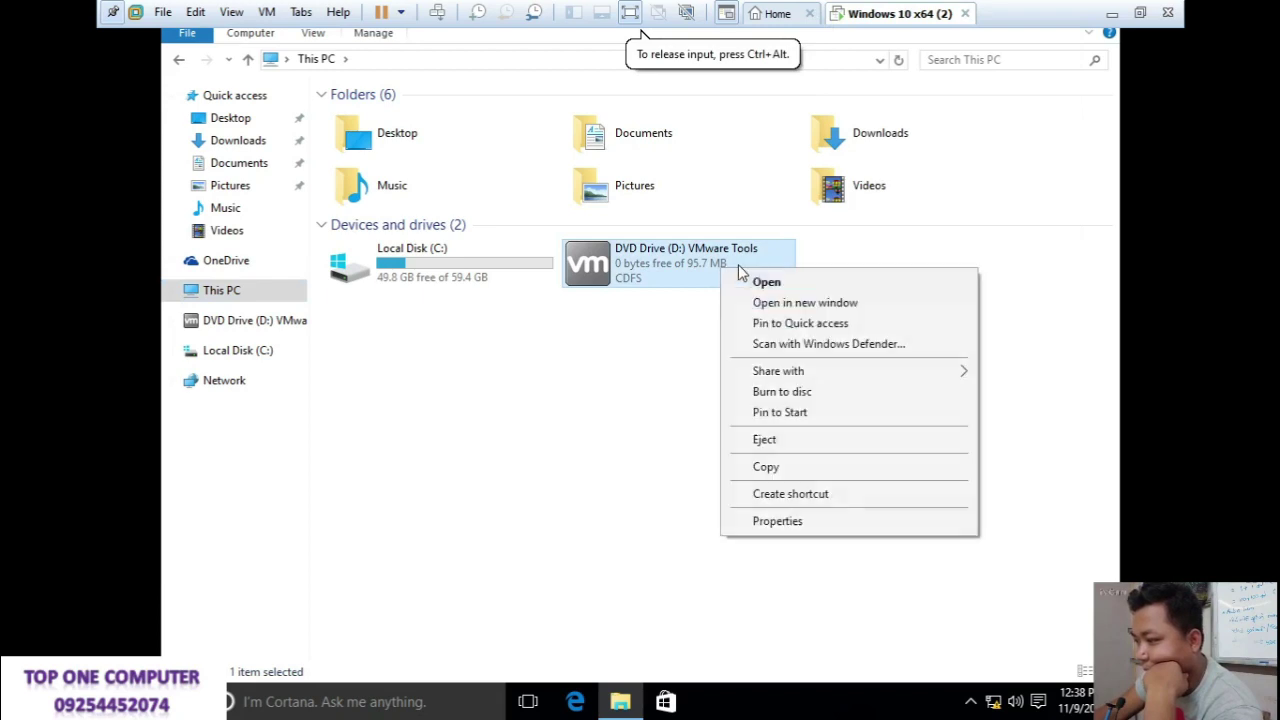
left_click(762, 280)
right_click(424, 243)
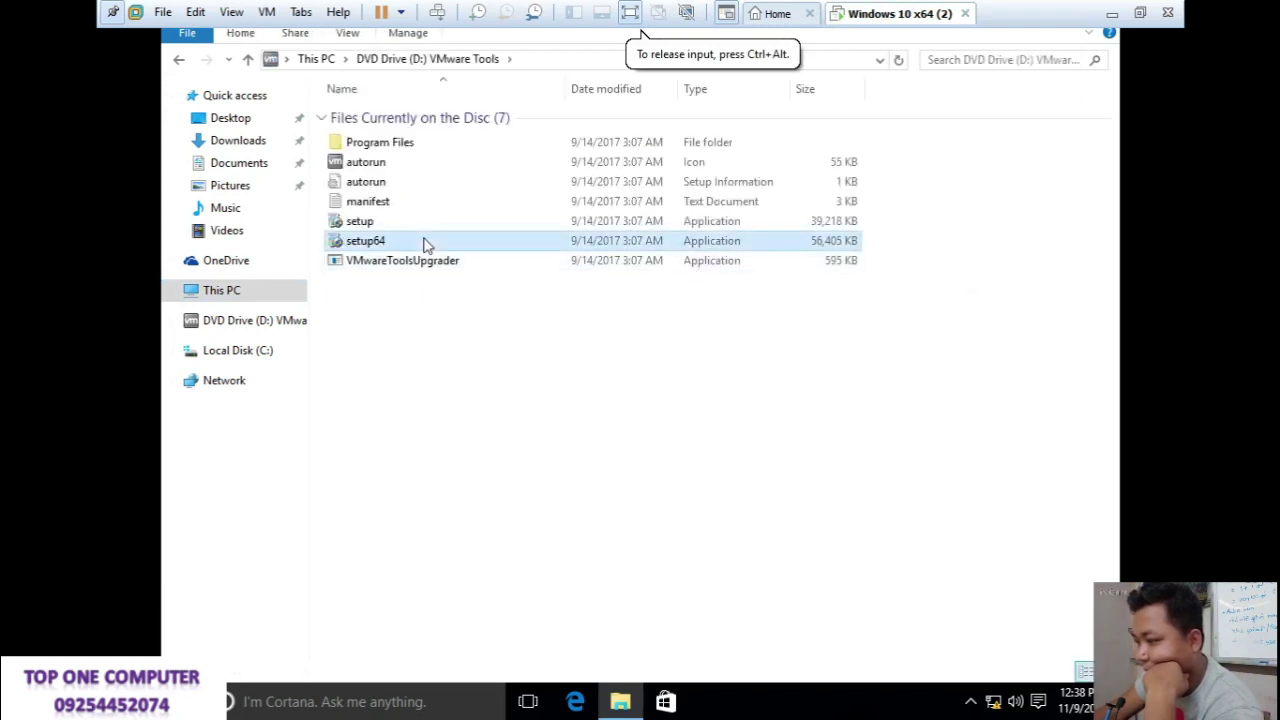
left_click(467, 279)
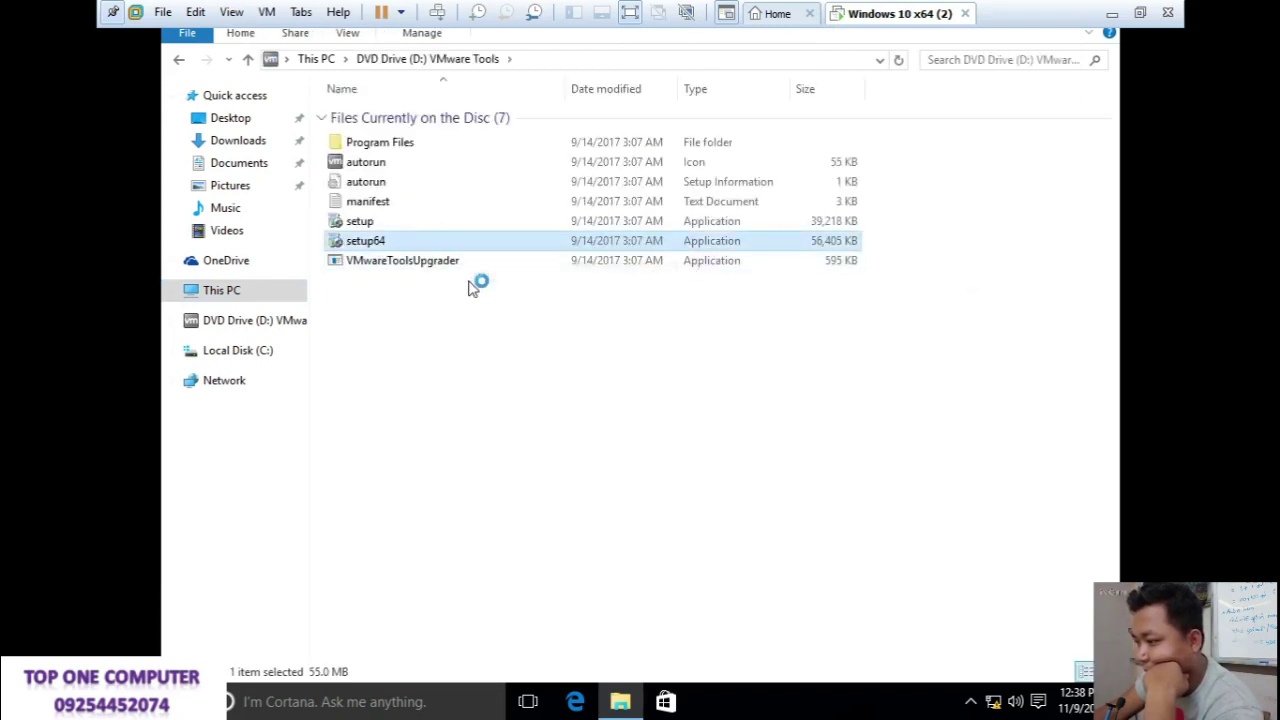
left_click(723, 388)
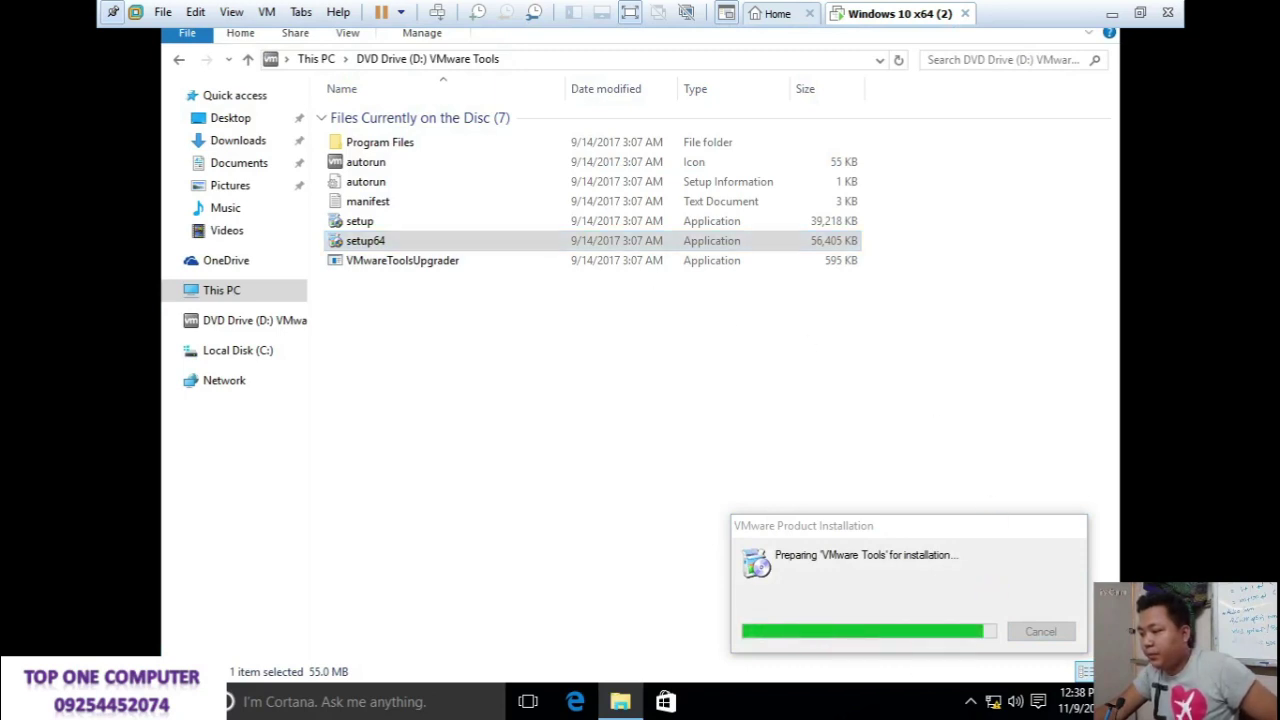
right_click(898, 14)
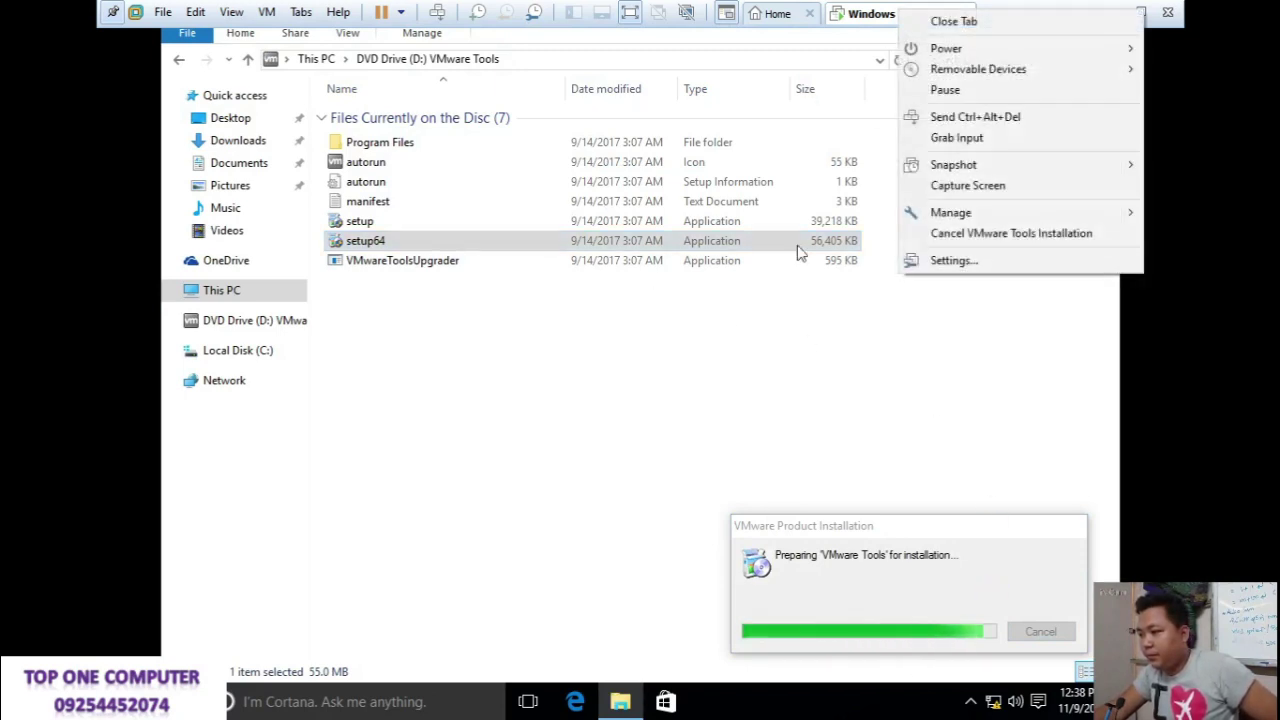
left_click(662, 412)
right_click(657, 382)
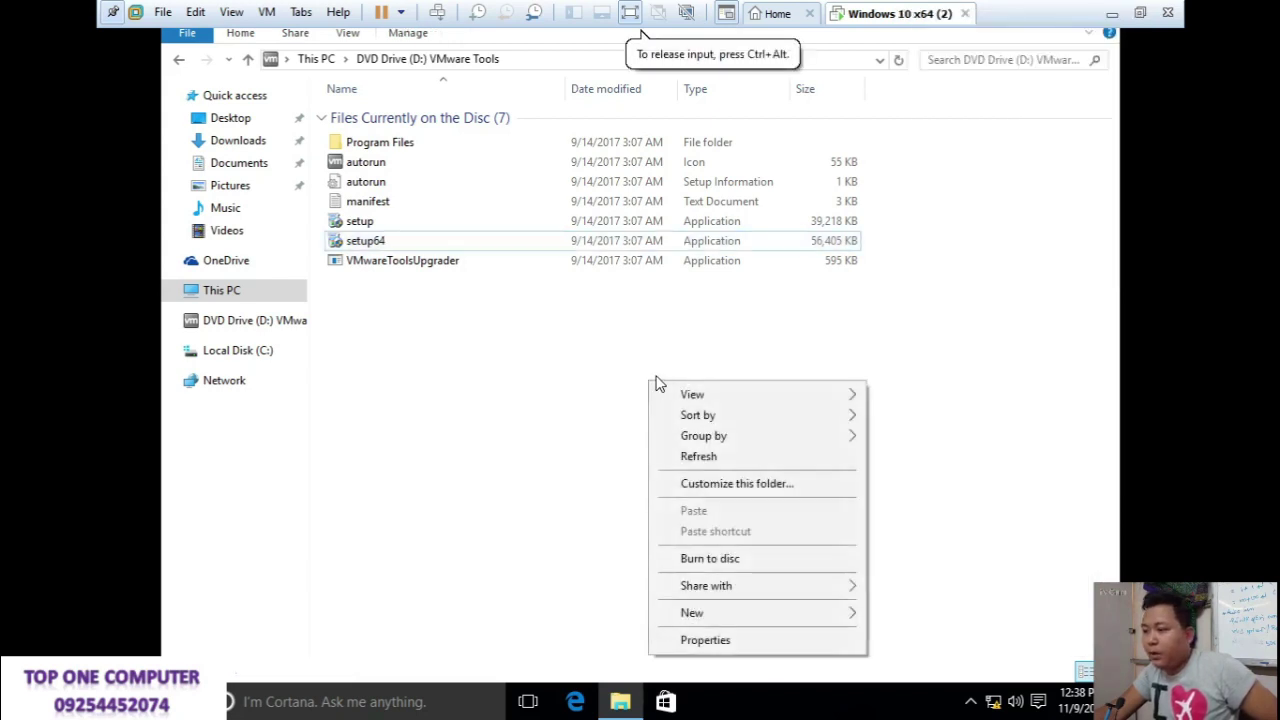
left_click(698, 458)
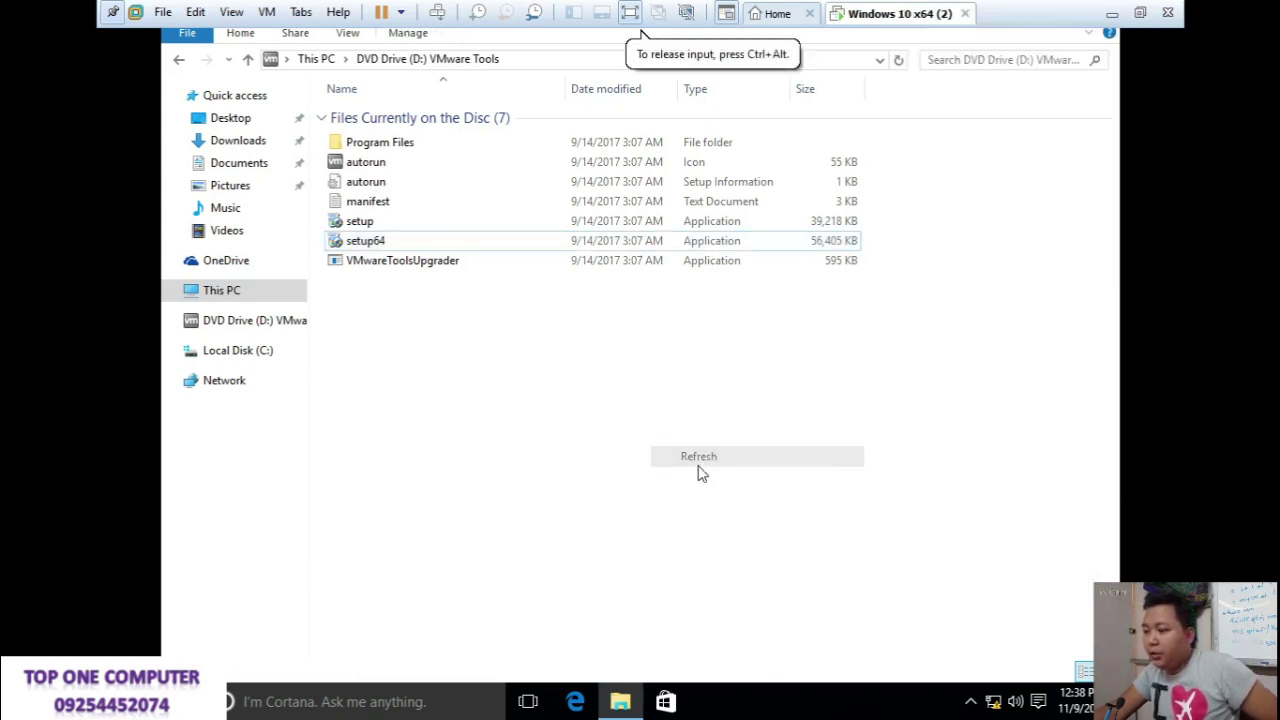
left_click(971, 703)
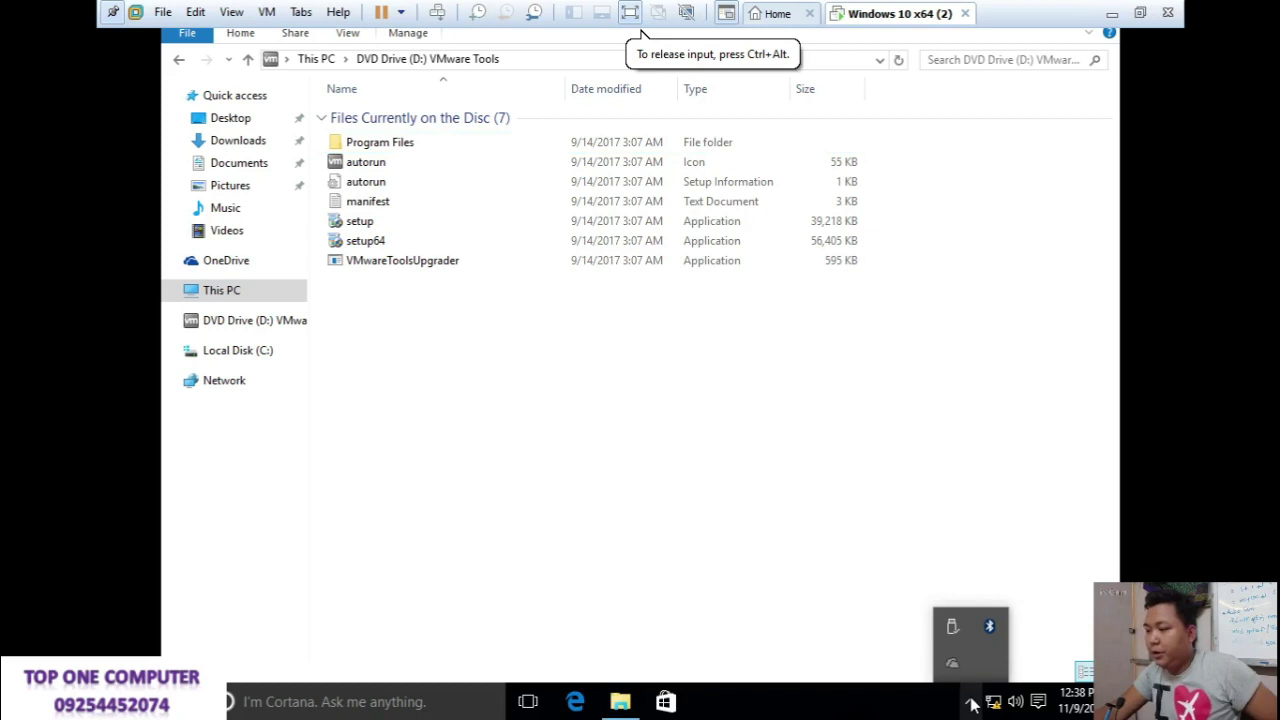
left_click(909, 585)
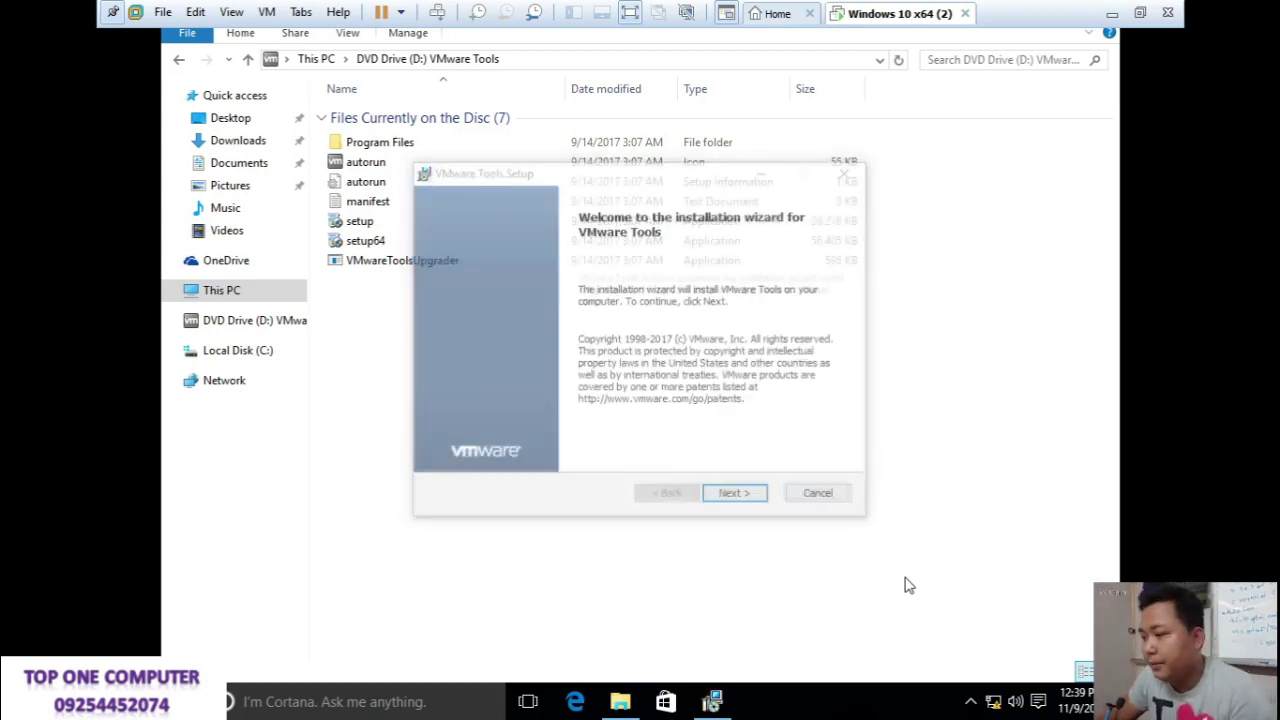
Step: Go through the VMware Tools Setup wizard with the Typical setup type and start the installation
left_click(714, 703)
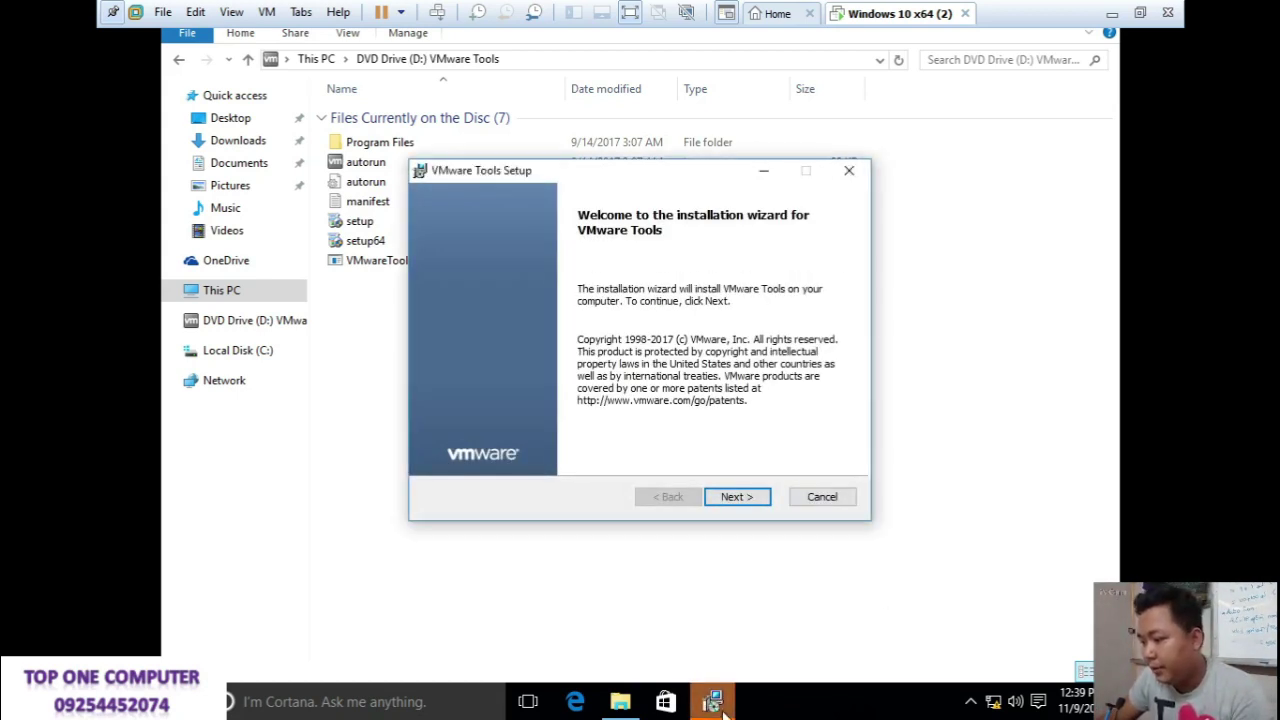
left_click(735, 497)
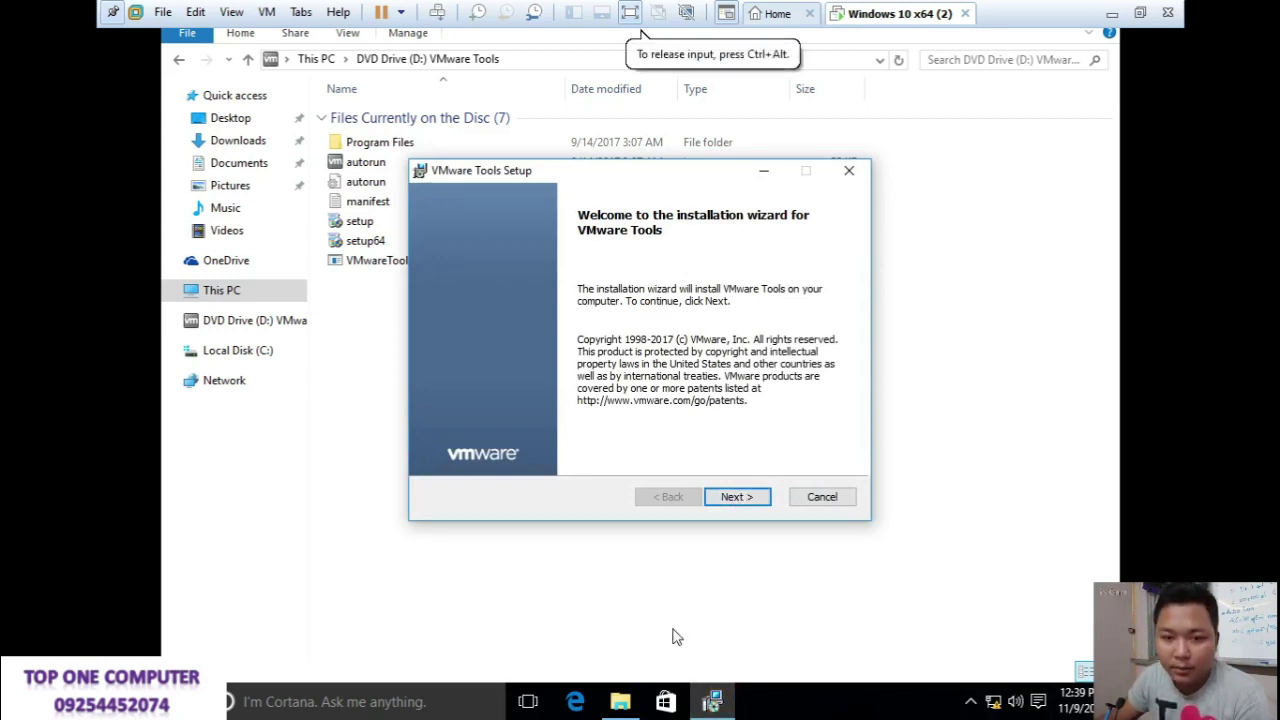
left_click(751, 497)
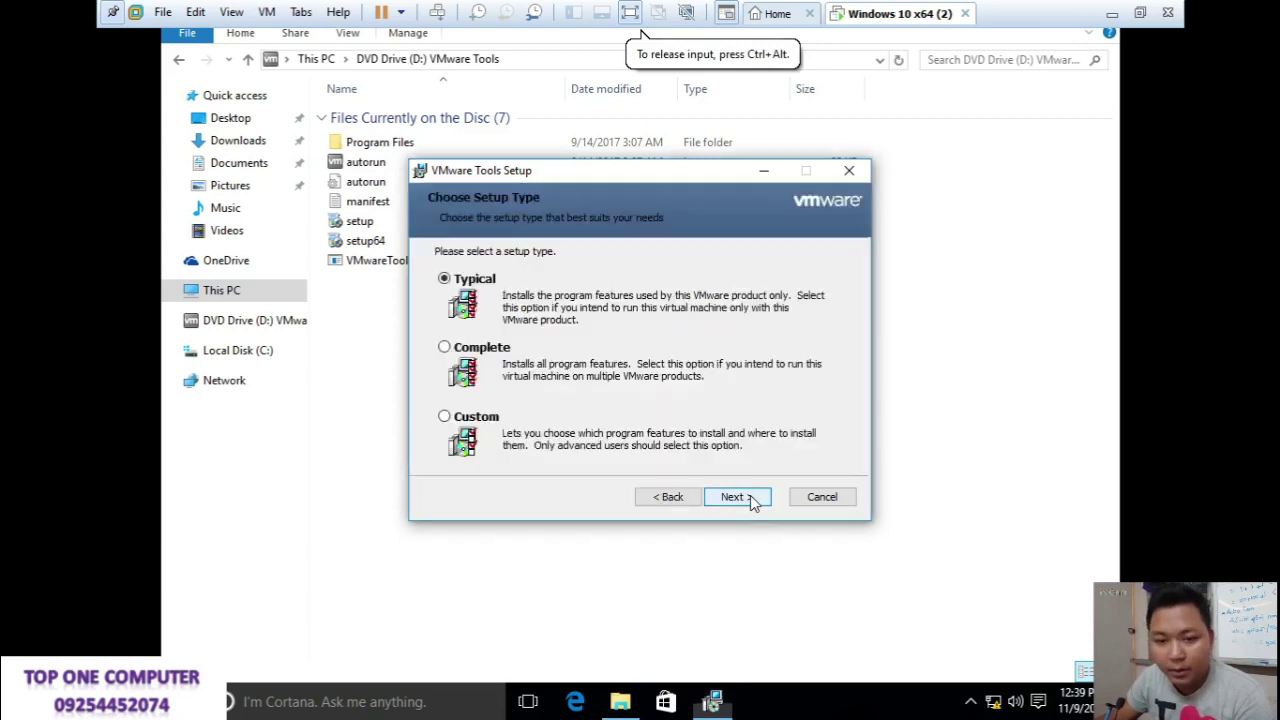
left_click(751, 497)
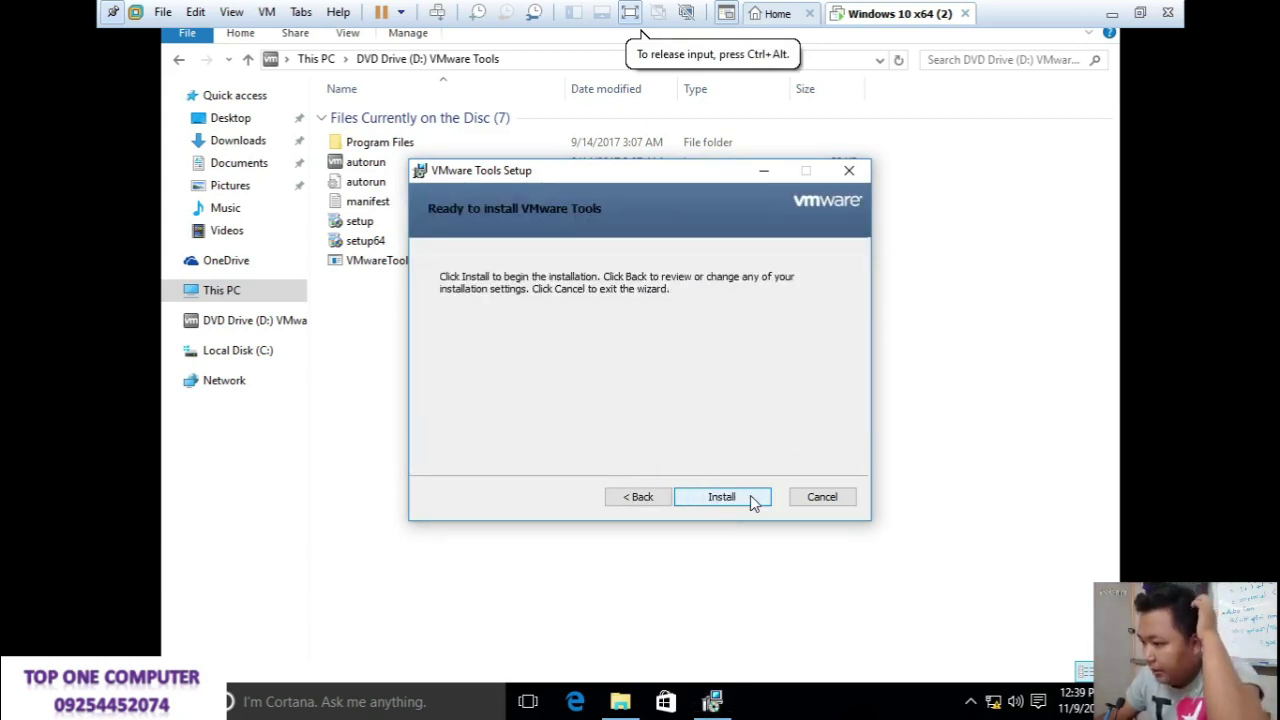
left_click(751, 497)
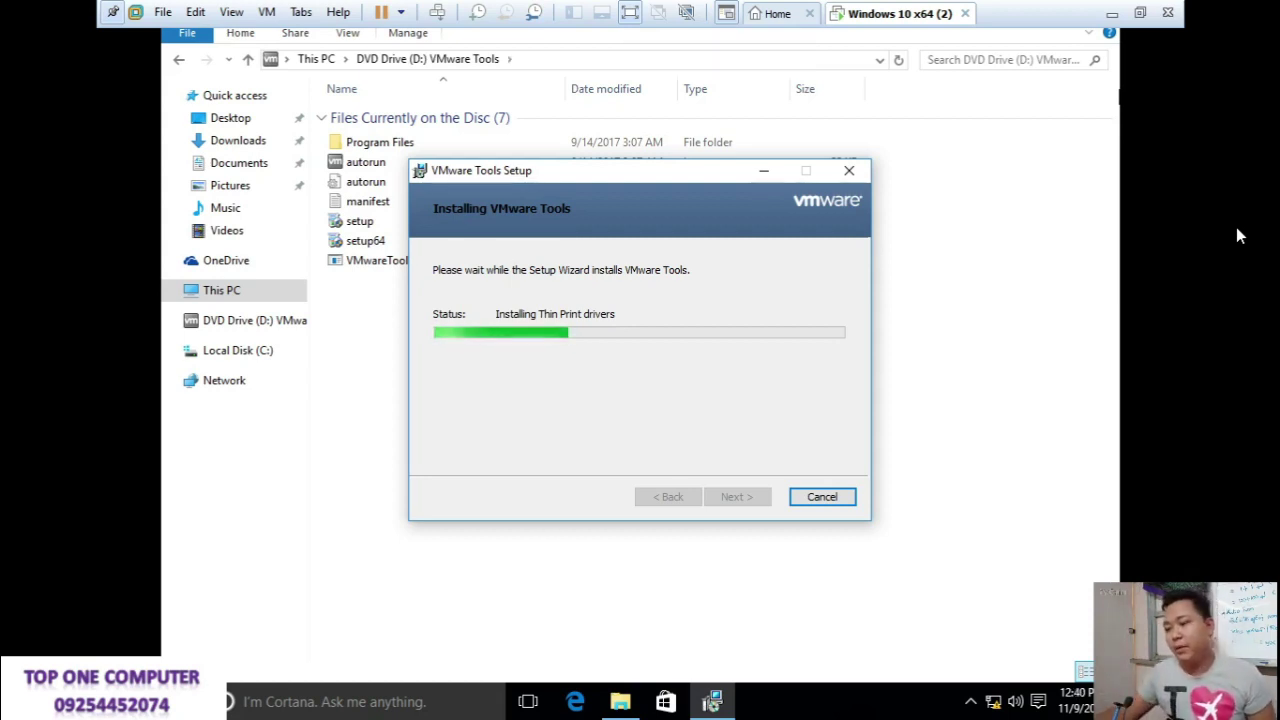
key("super+r")
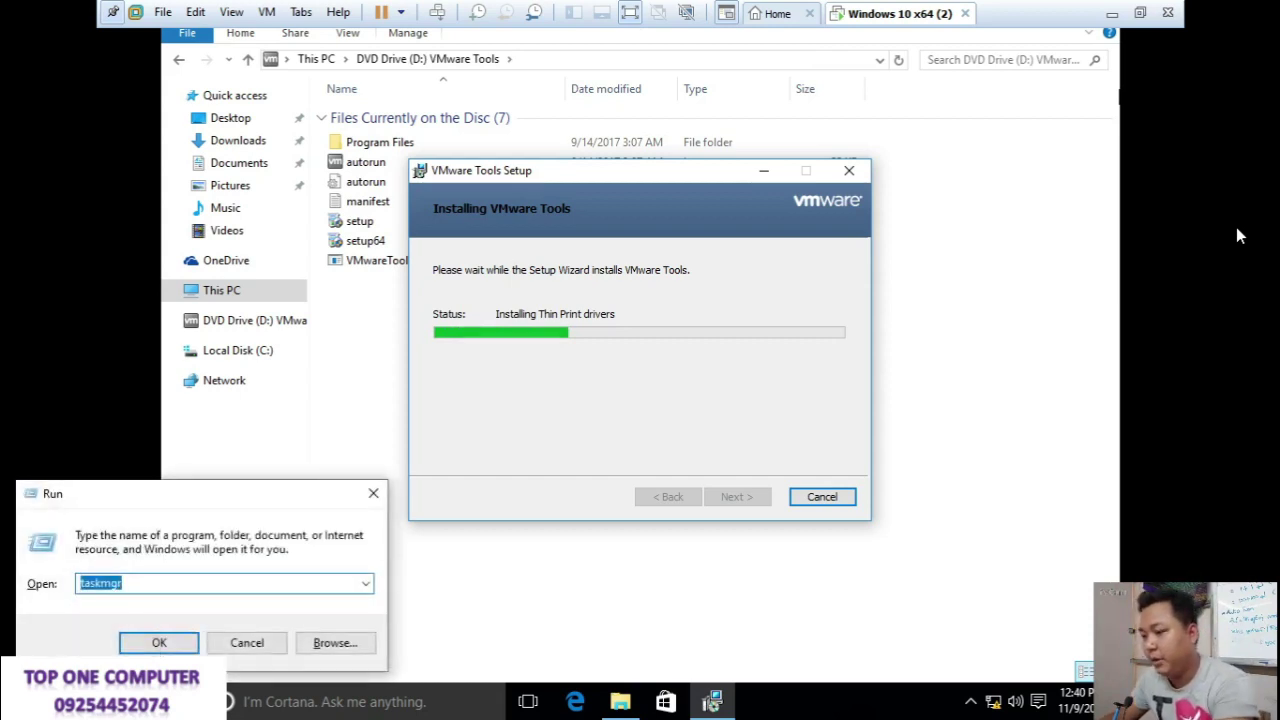
type("de")
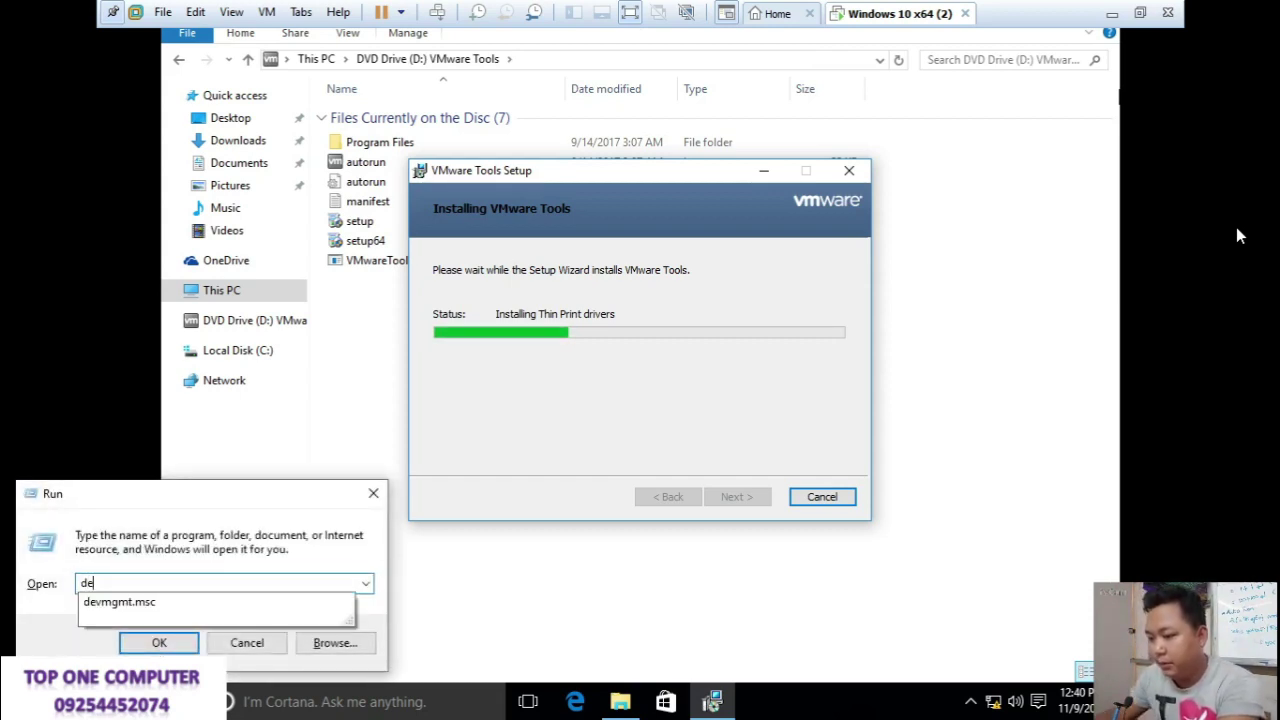
key("Down")
key("Return")
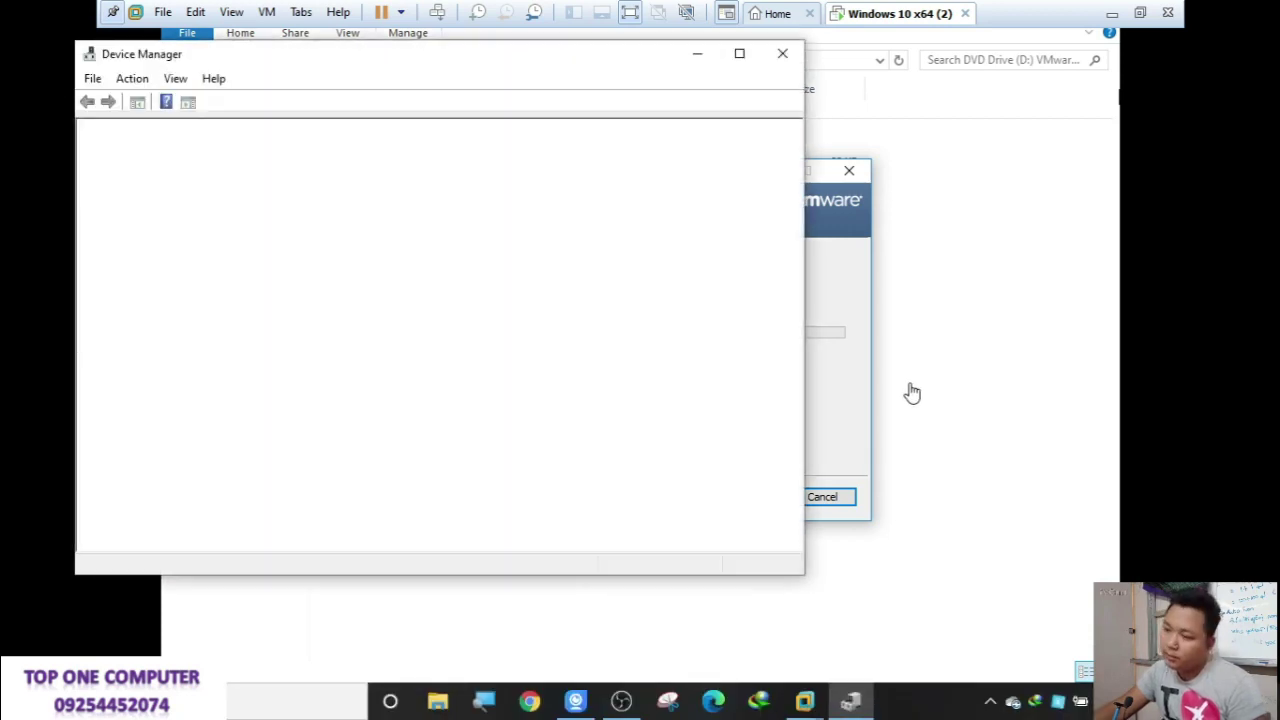
left_click(790, 62)
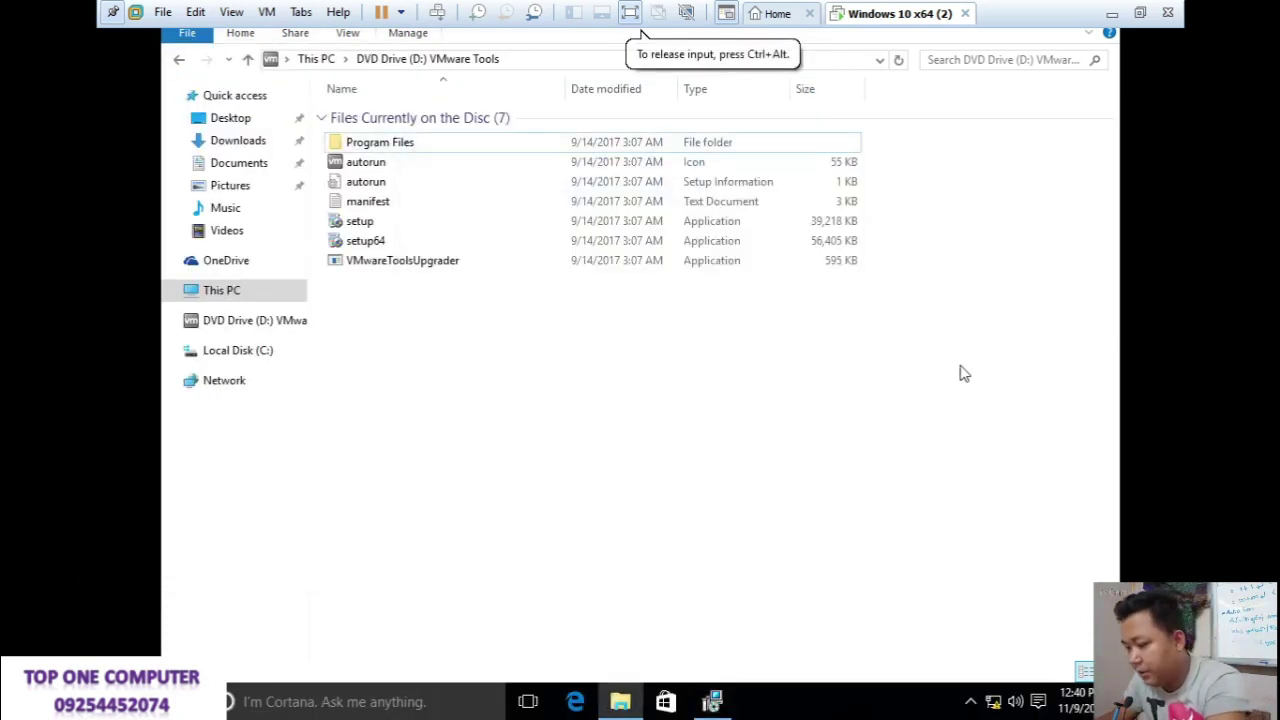
Step: Open Device Manager inside the virtual machine and expand the display adapters to check the driver
key("super+r")
left_click(322, 644)
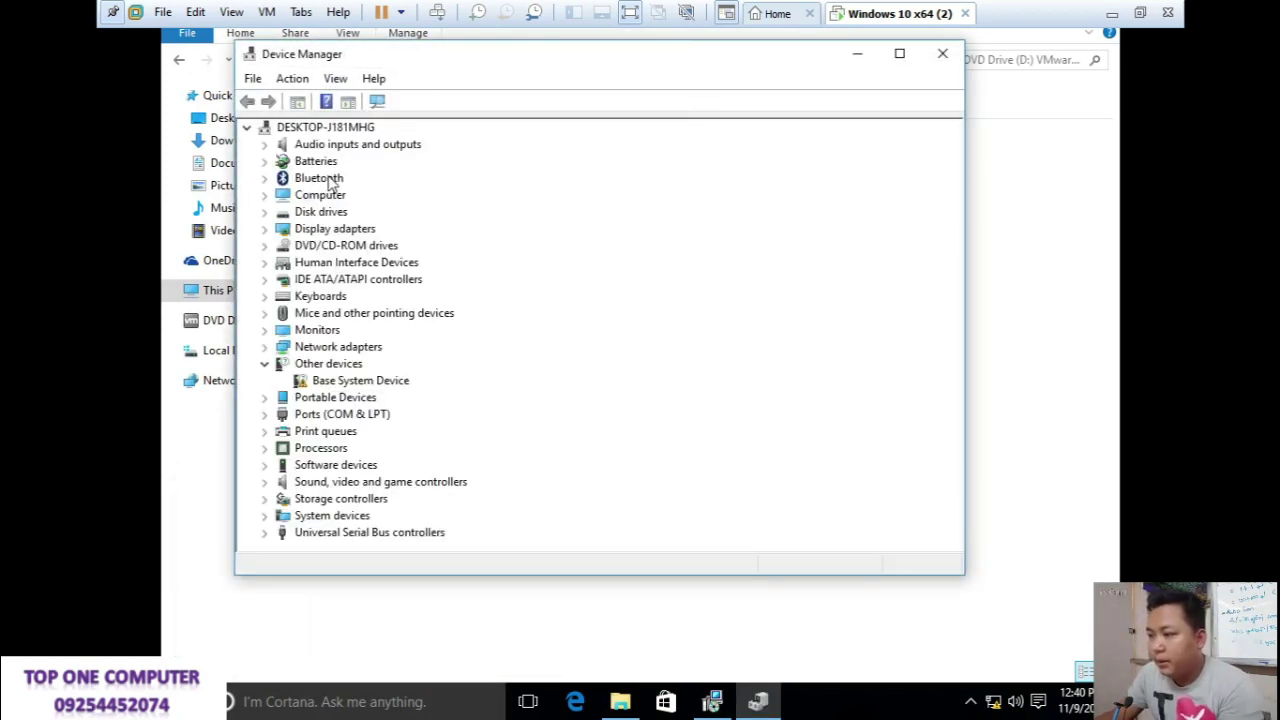
double_click(314, 231)
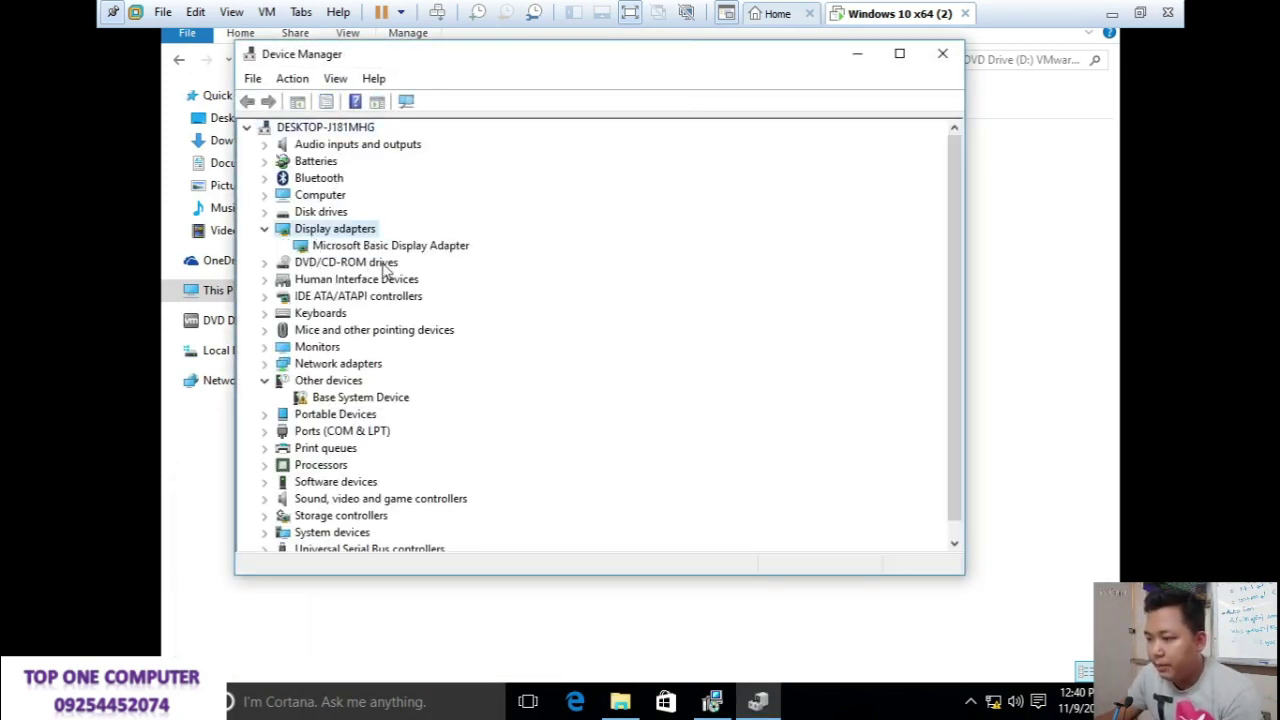
Step: Bring up the VMware Tools Setup window, move it clear of the device list, and return to Device Manager
mouse_move(718, 705)
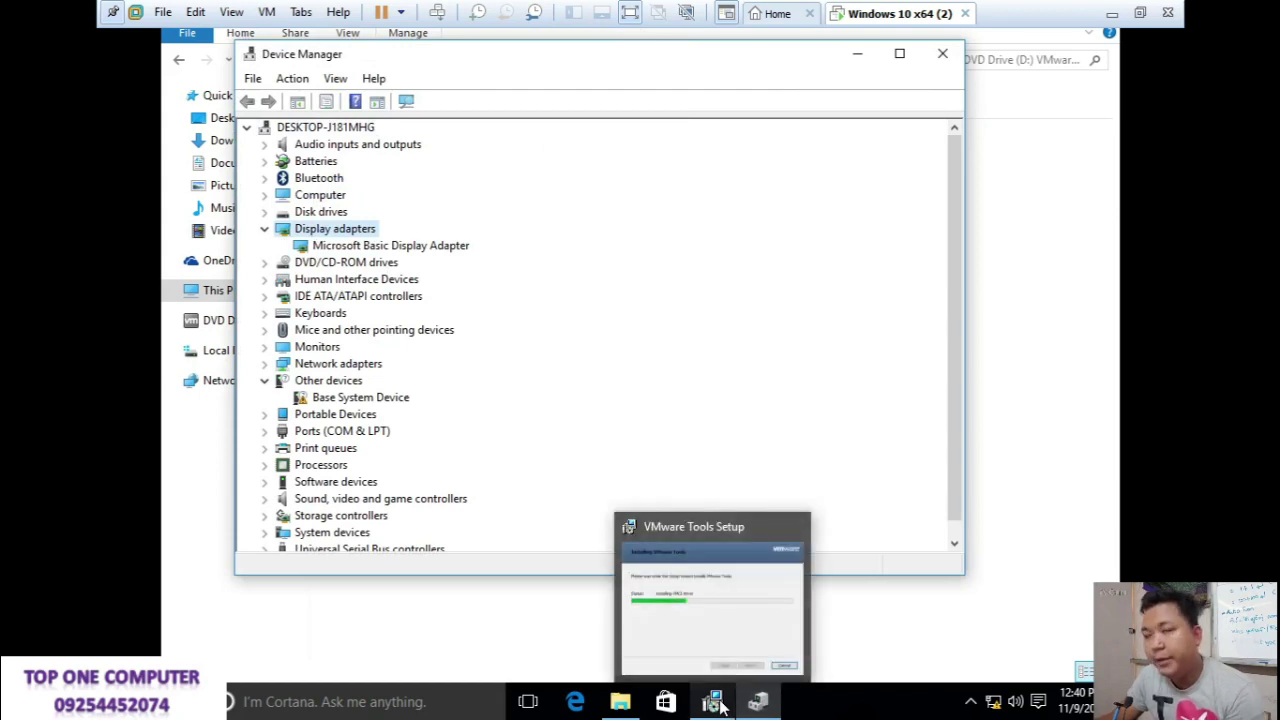
left_click(718, 703)
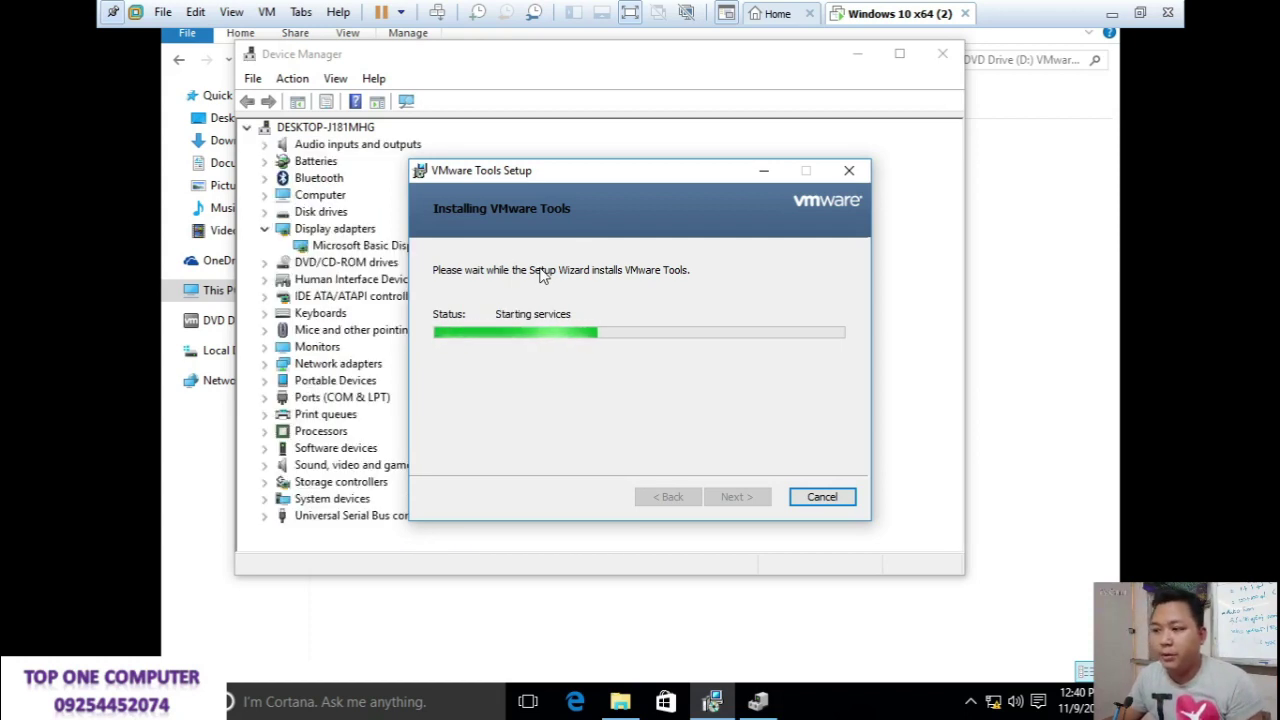
left_click_drag(561, 178, 819, 170)
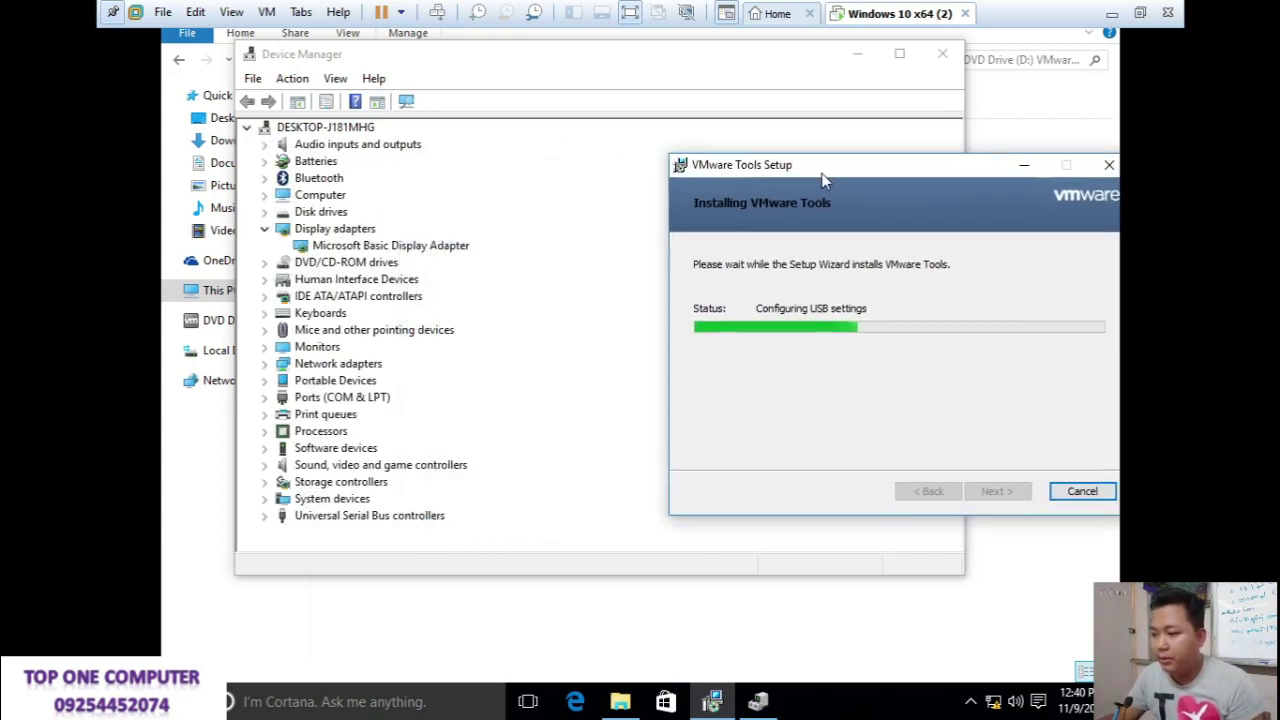
left_click(570, 577)
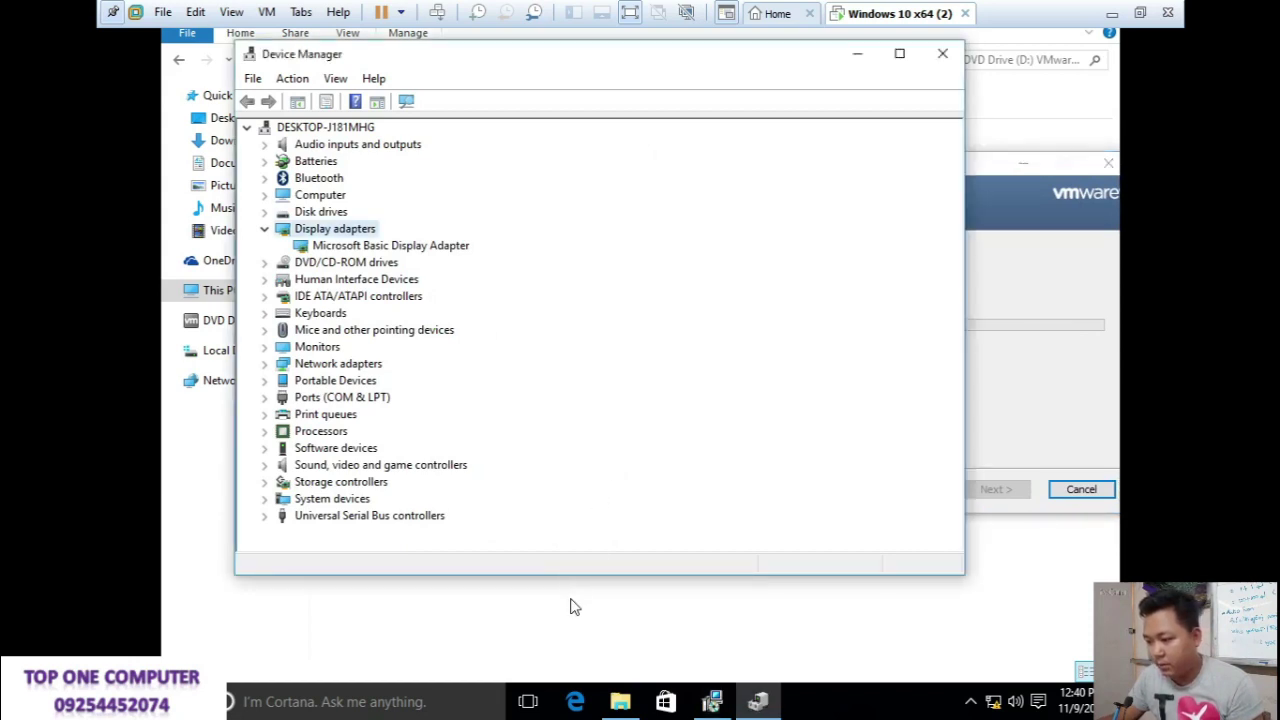
Step: Finish the VMware Tools Setup wizard and agree to restart the virtual machine immediately
left_click(708, 703)
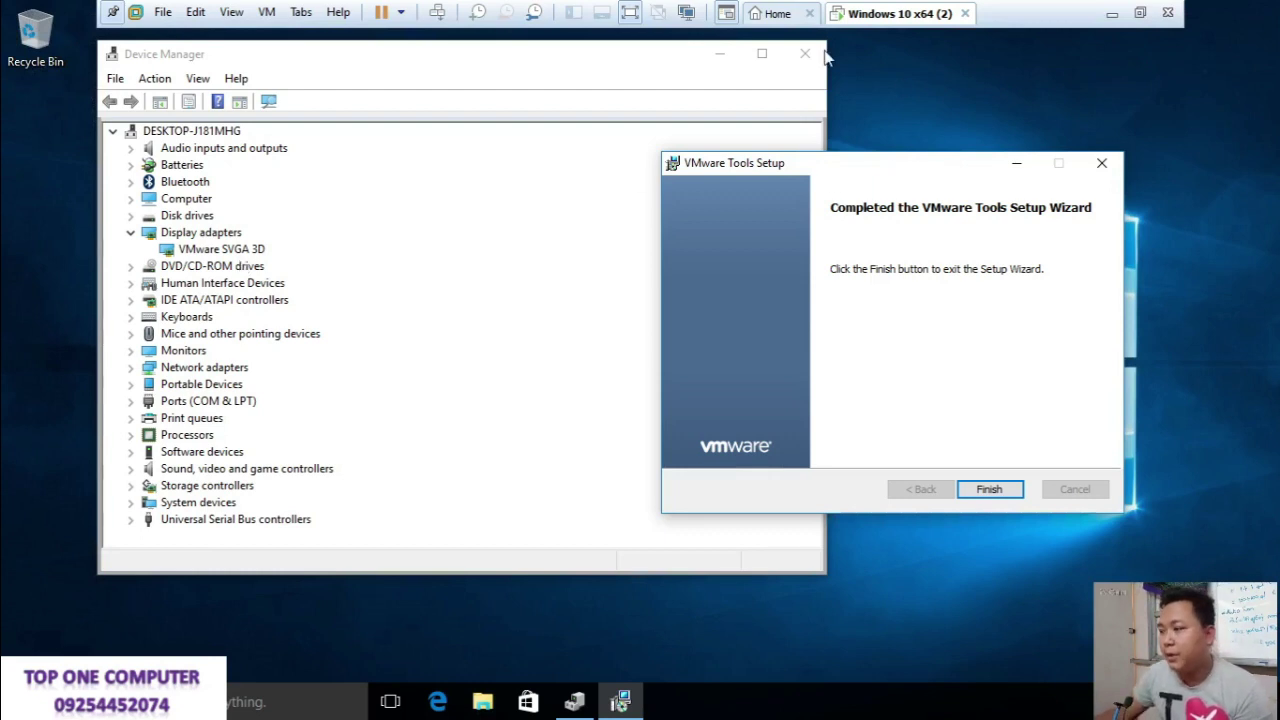
left_click(1014, 488)
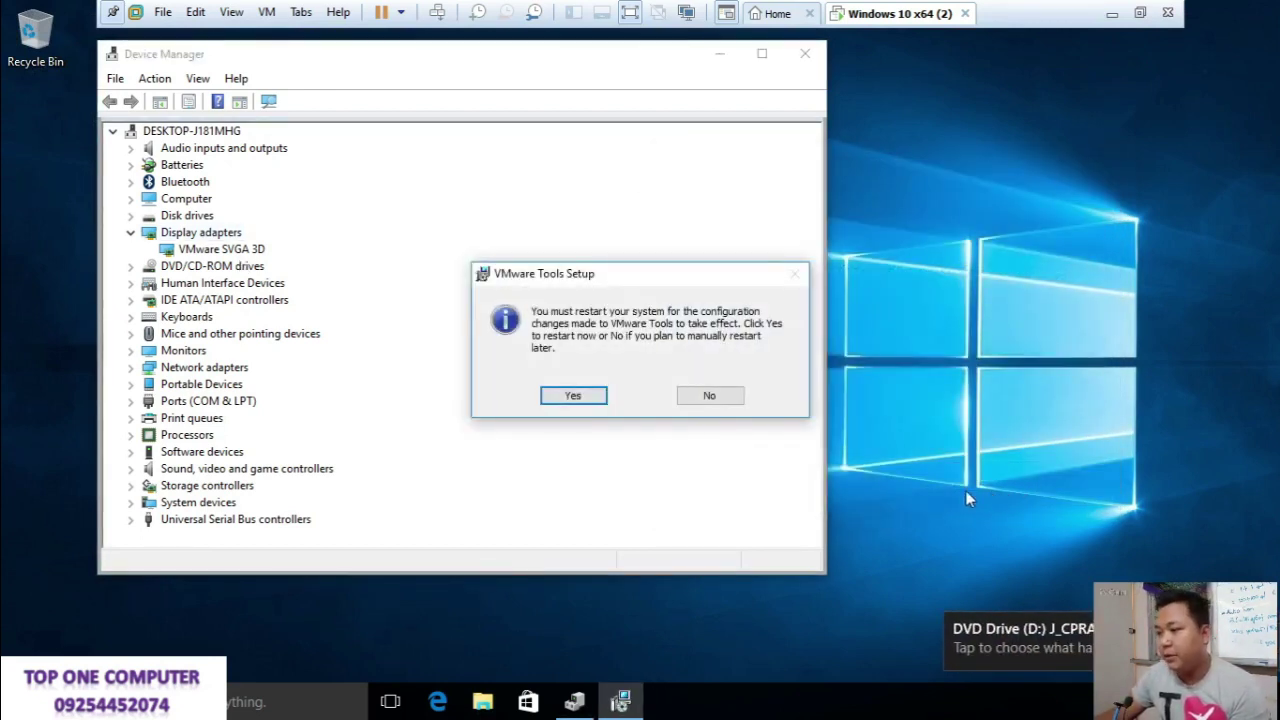
left_click(590, 396)
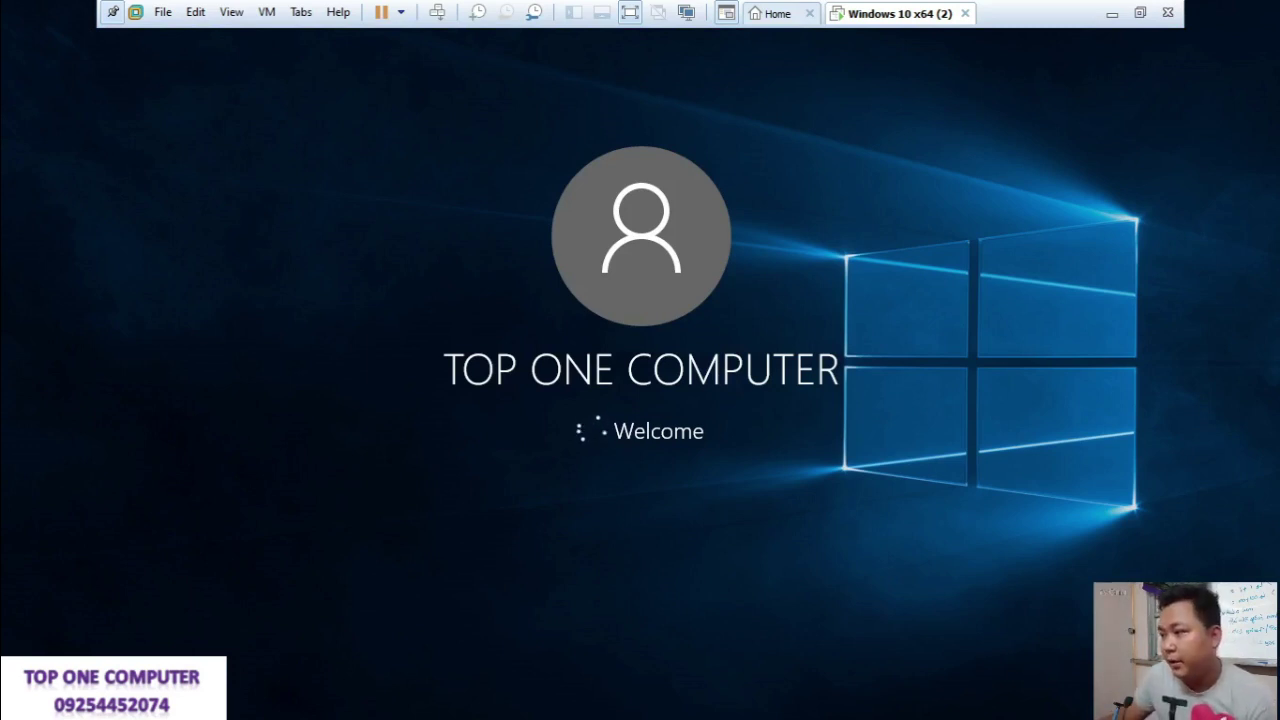
left_click(1106, 27)
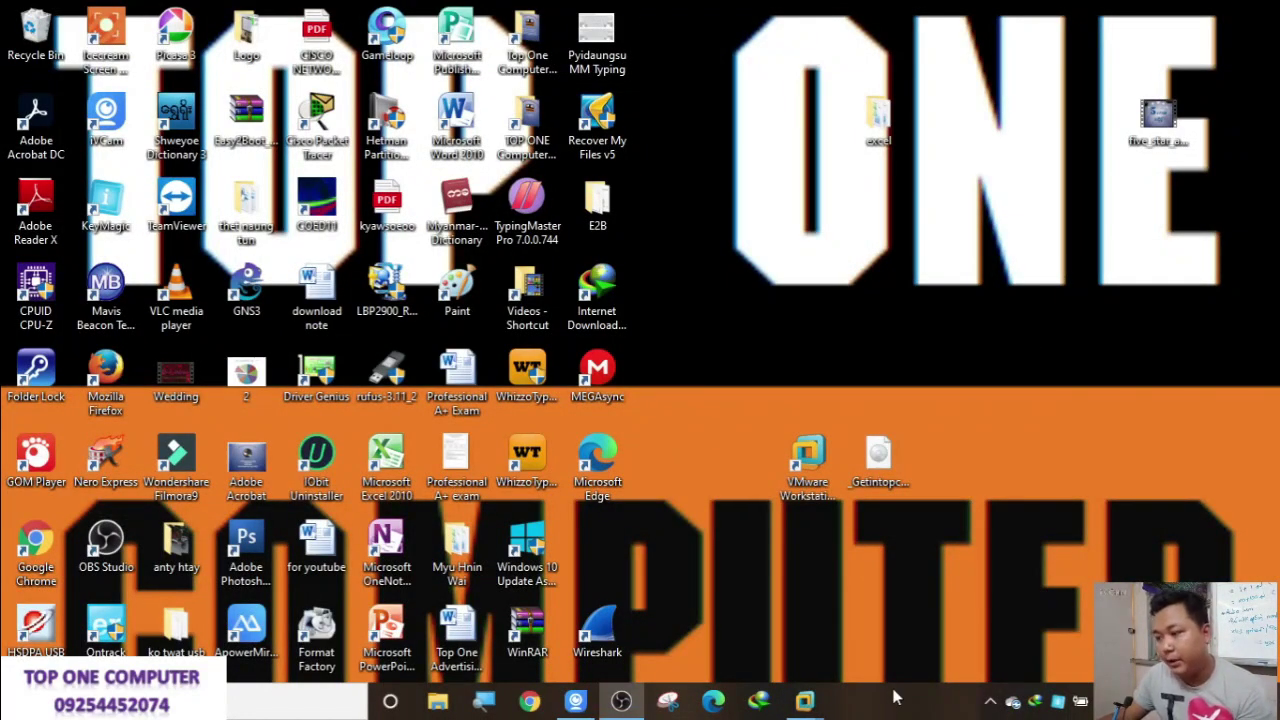
mouse_move(805, 701)
left_click(909, 602)
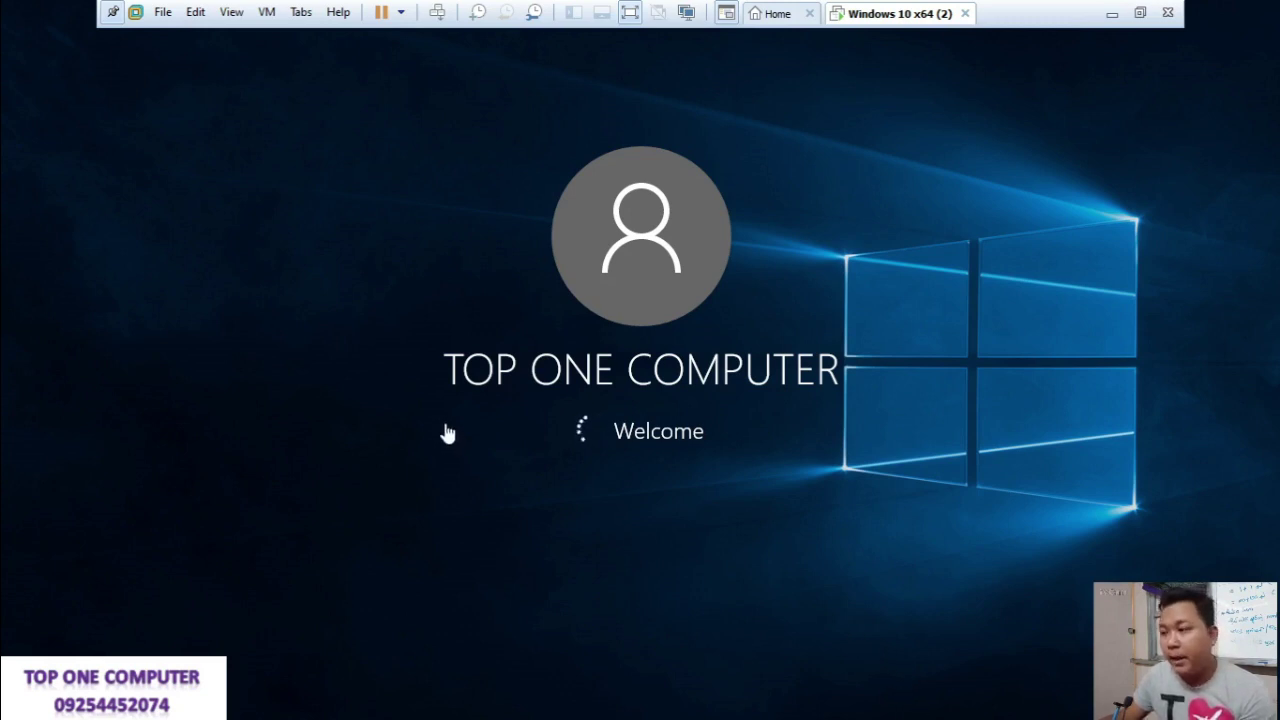
Step: View the virtual machine library on the Home page, return to Windows 10 x64 (2), and refresh its desktop
left_click(777, 18)
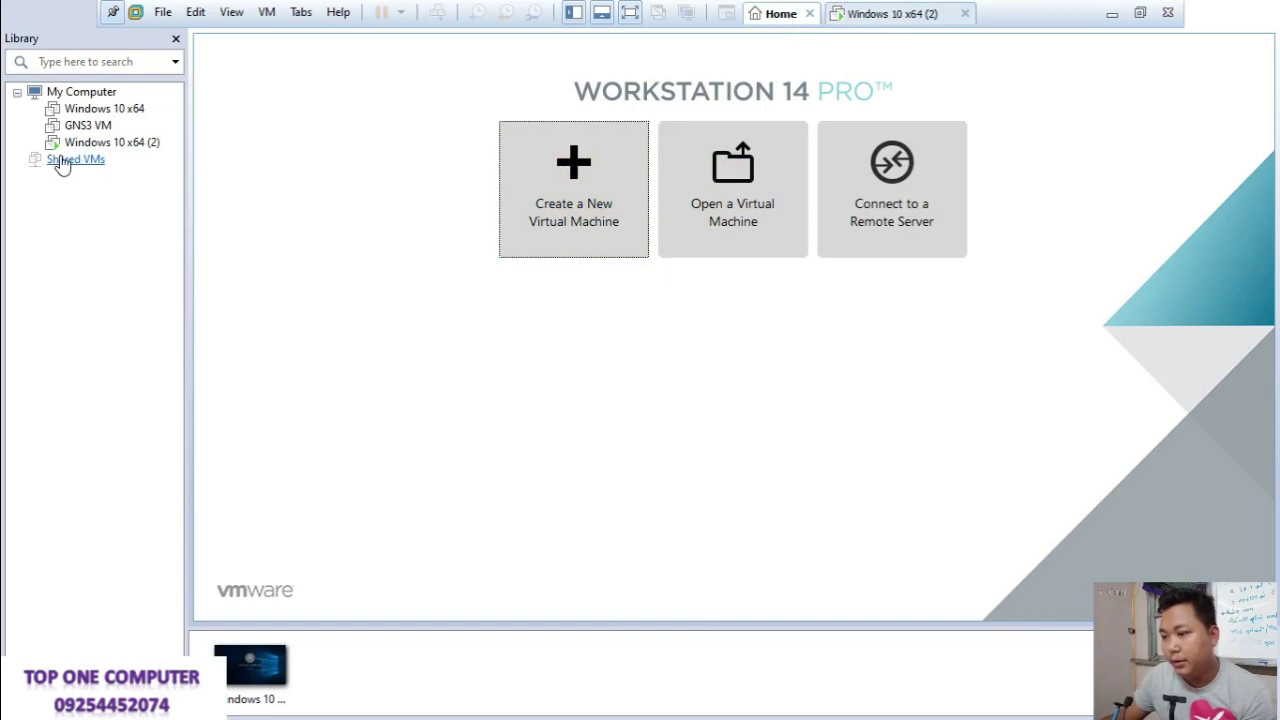
left_click(872, 28)
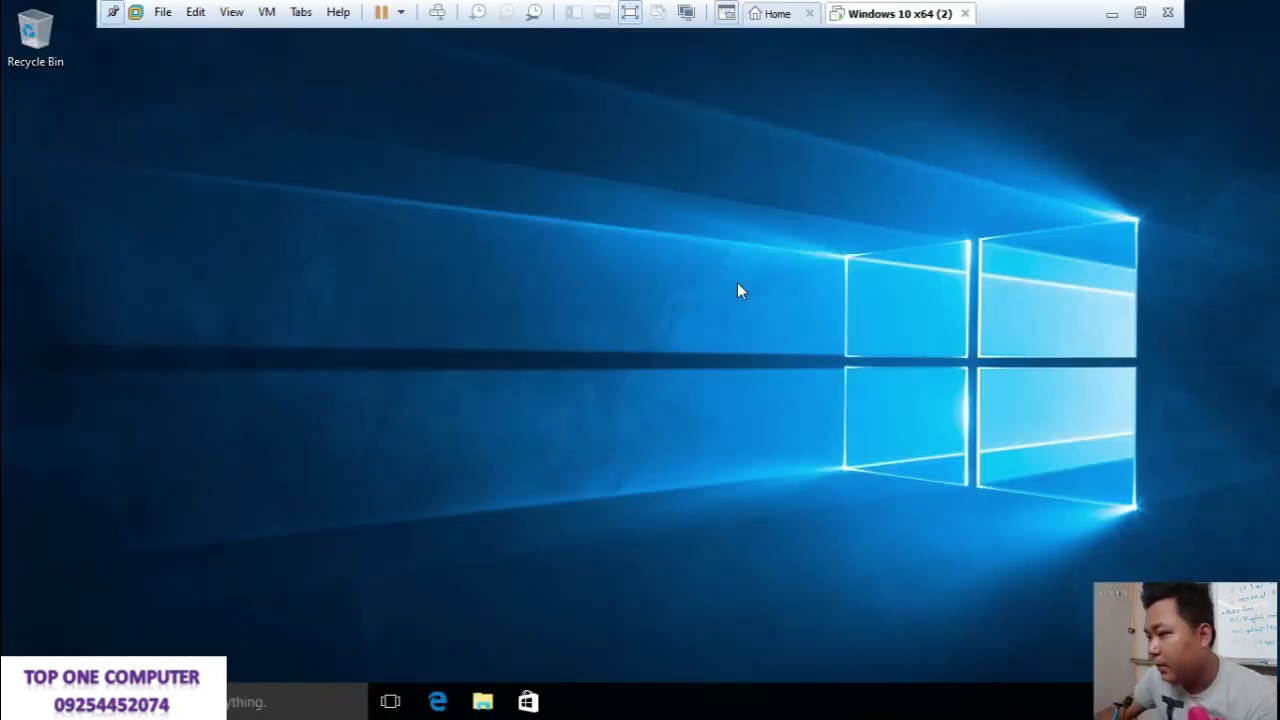
right_click(675, 234)
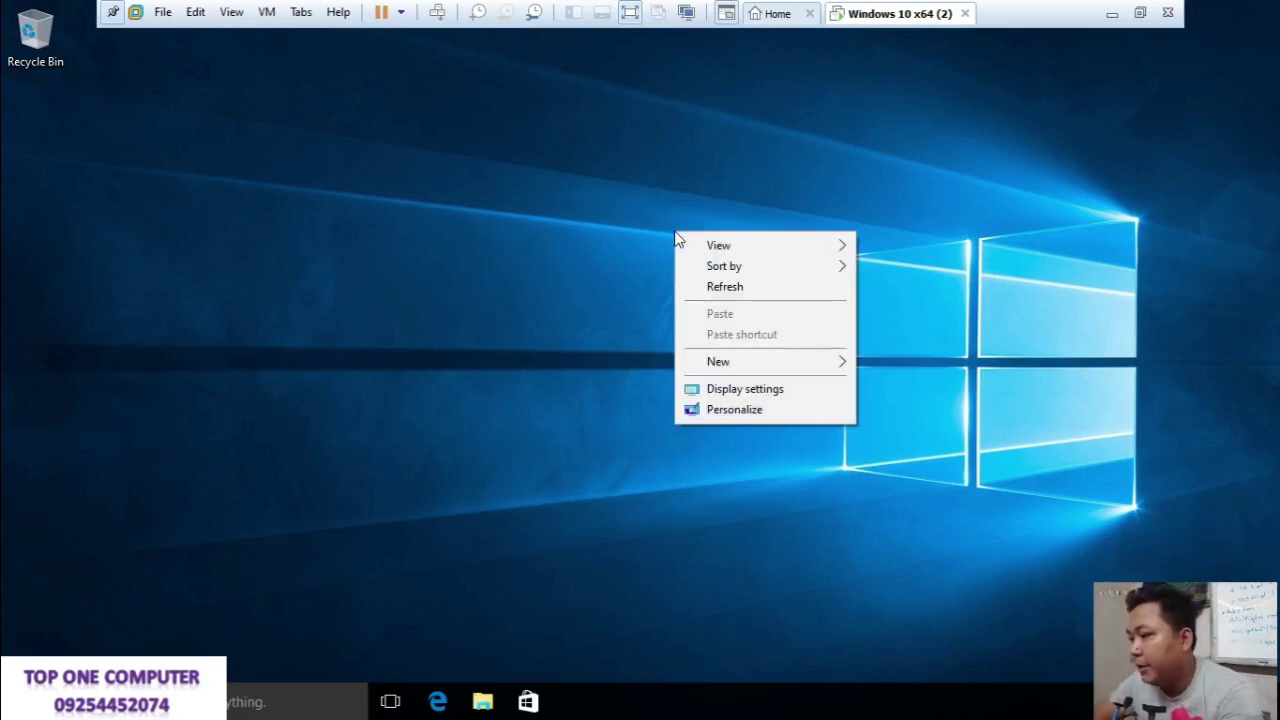
left_click(763, 287)
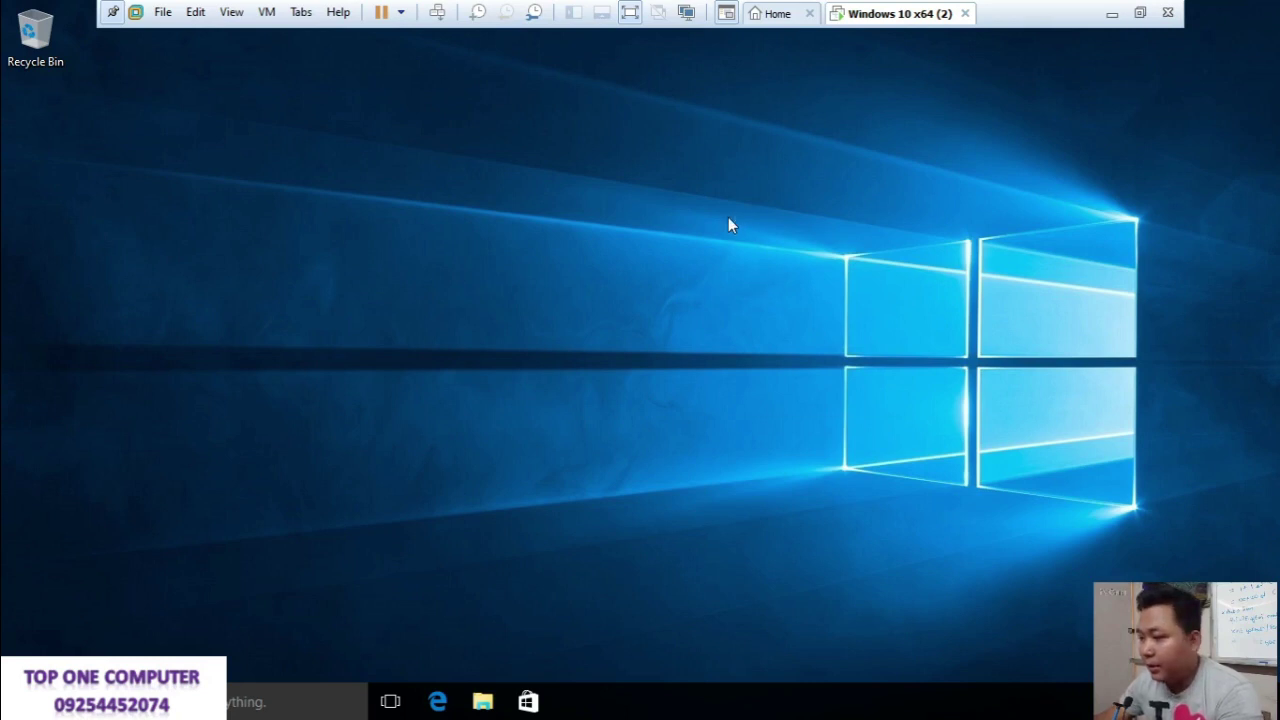
Step: Run devmgmt.msc in the virtual machine, expand the display adapters to check the installed driver, and close Device Manager
right_click(728, 217)
left_click(802, 280)
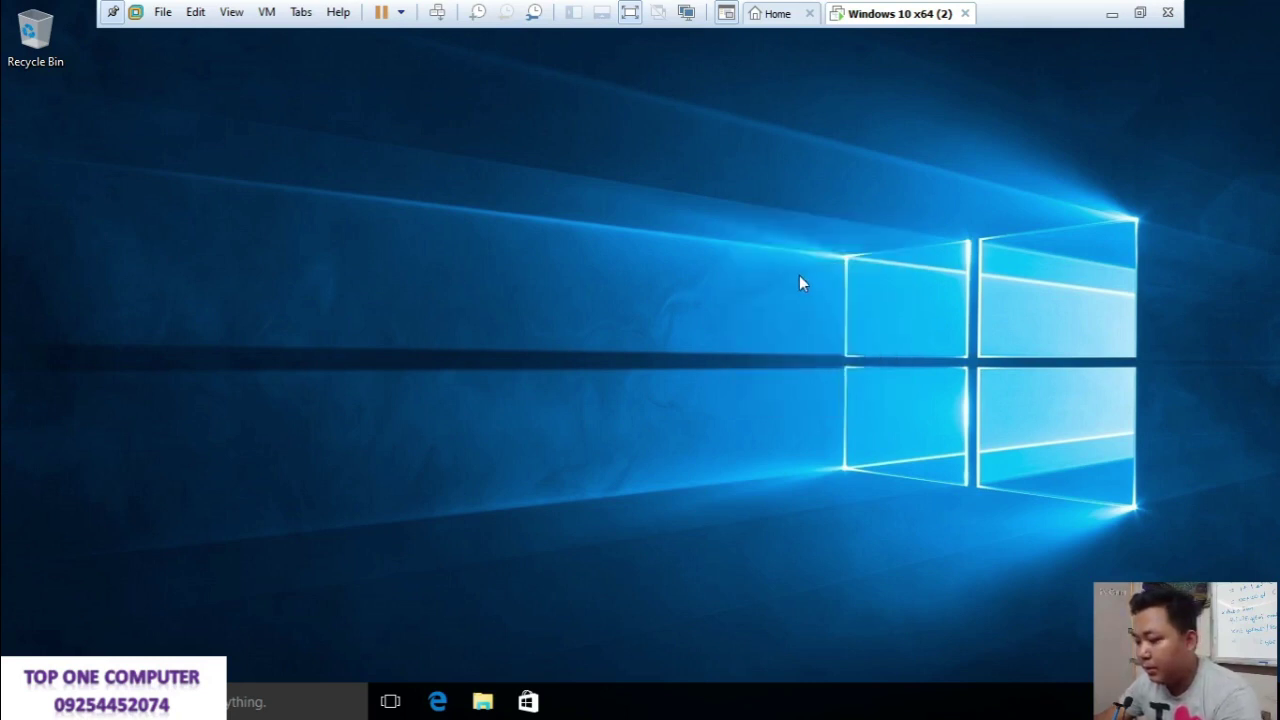
key("super+r")
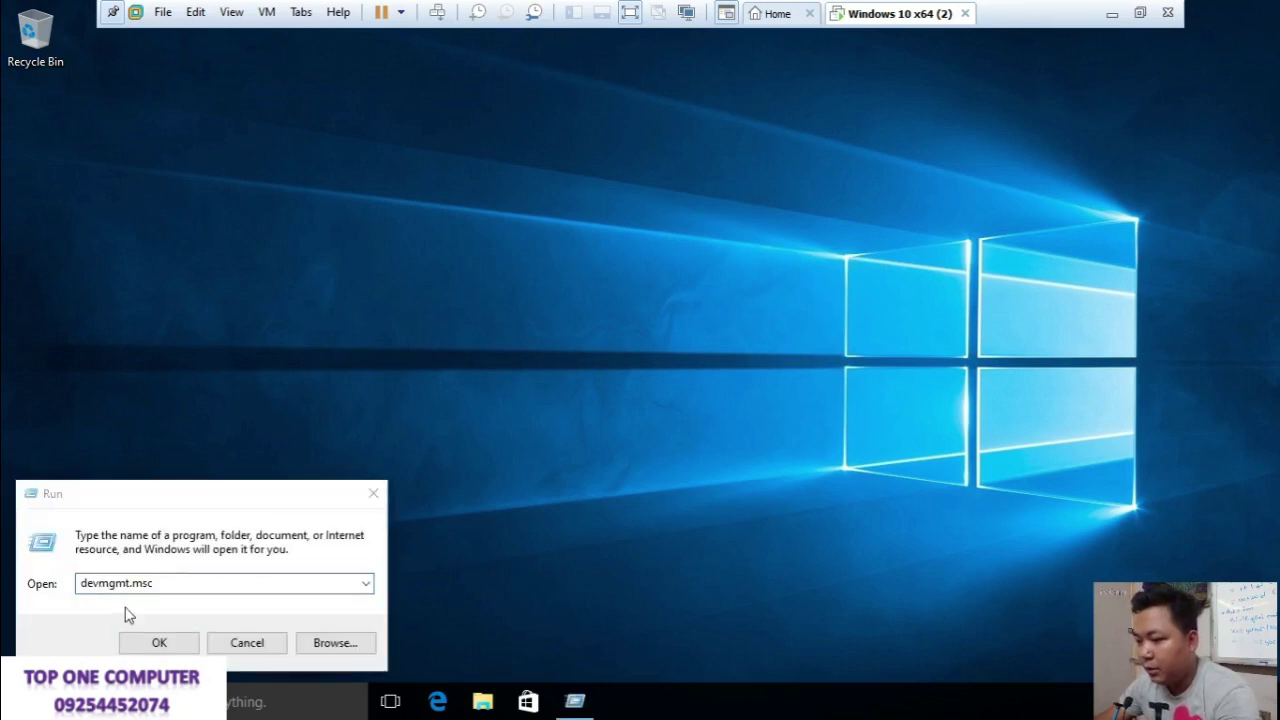
left_click(163, 640)
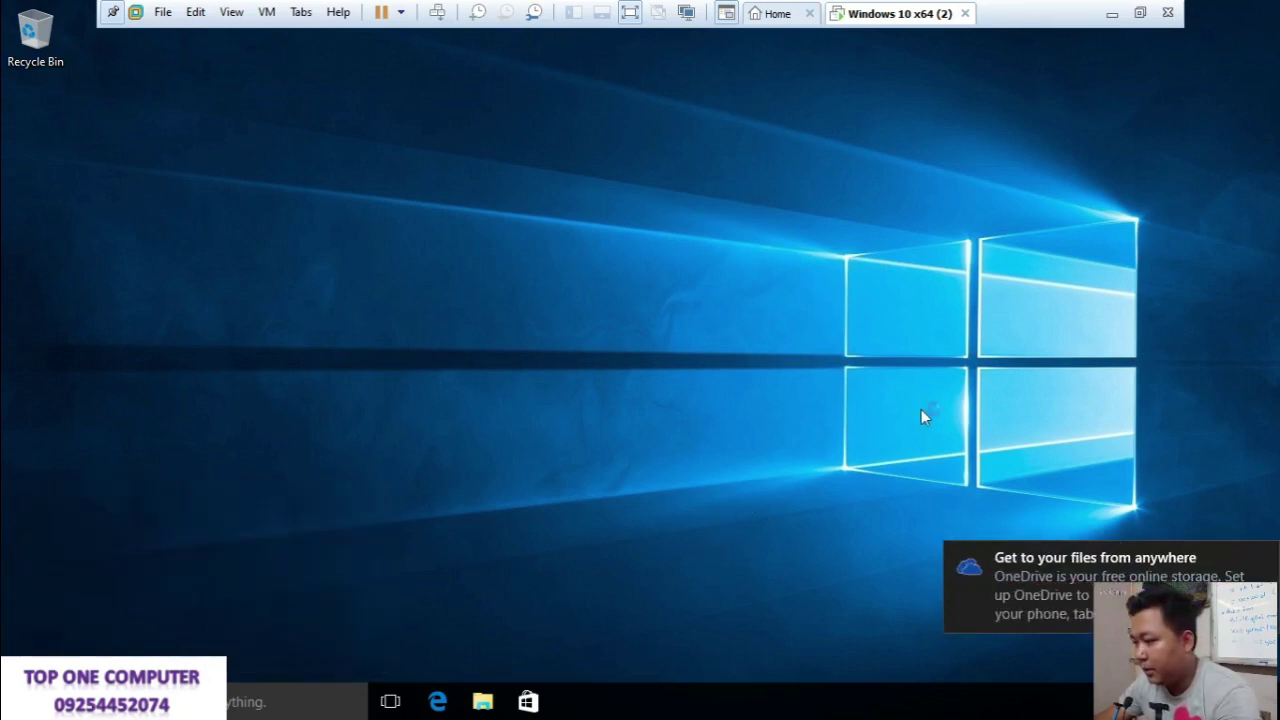
left_click(1262, 567)
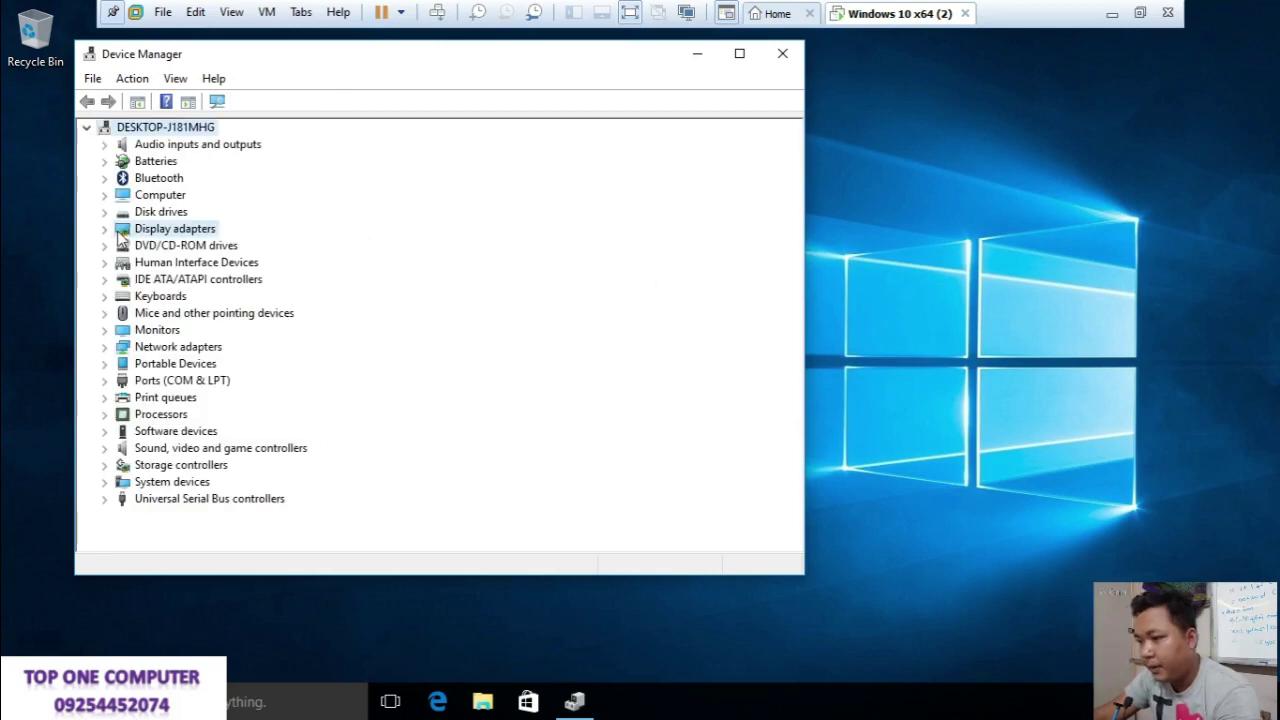
double_click(121, 232)
left_click(155, 516)
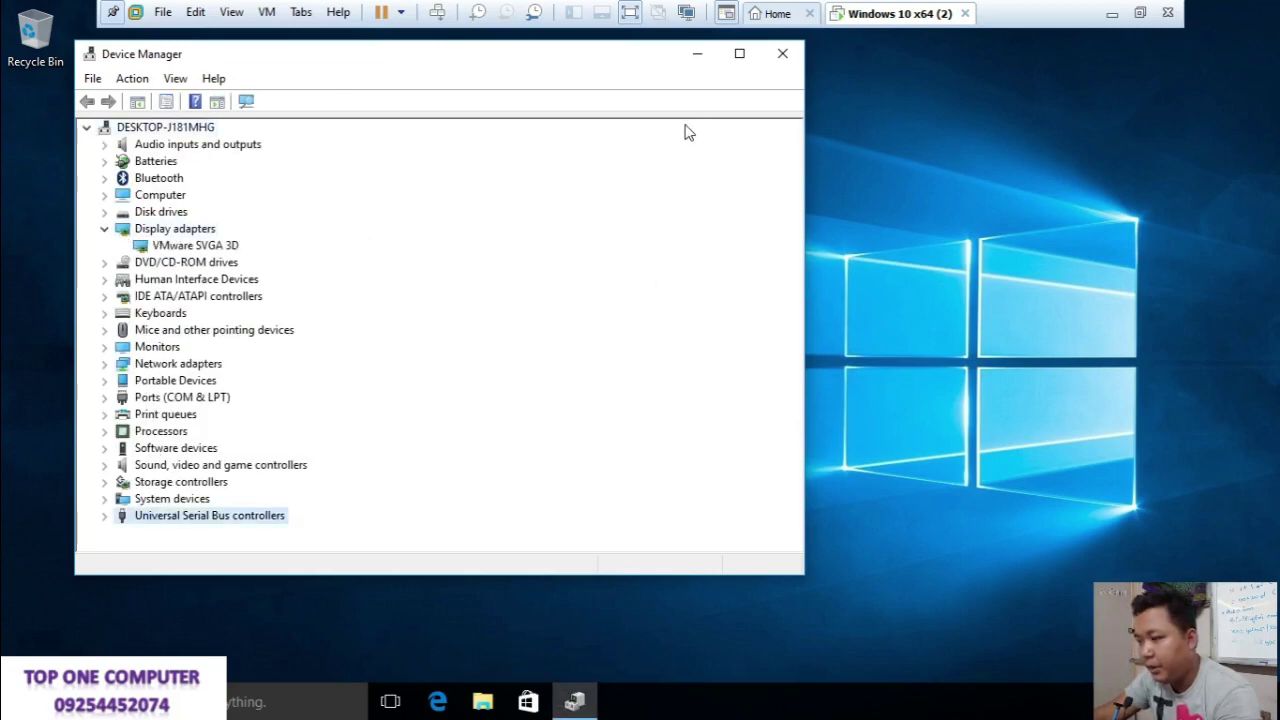
left_click(779, 56)
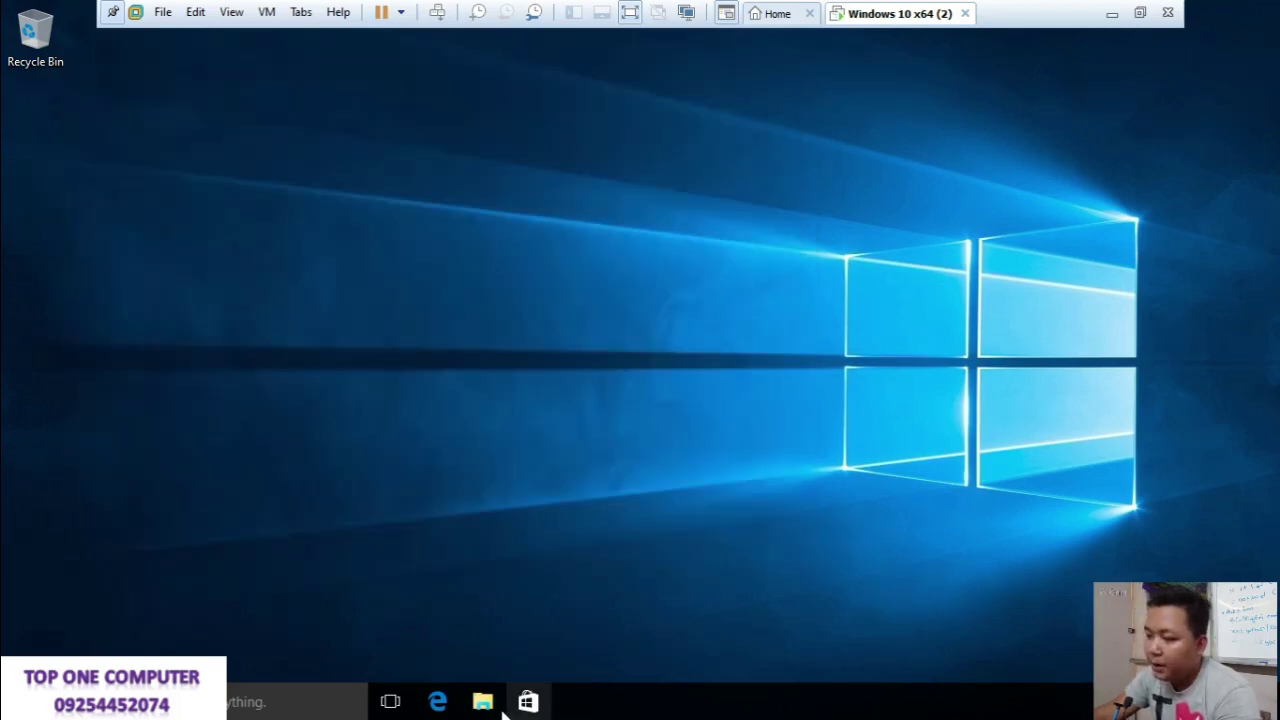
Step: Refresh the virtual machine's desktop and open This PC in File Explorer
right_click(613, 244)
left_click(653, 300)
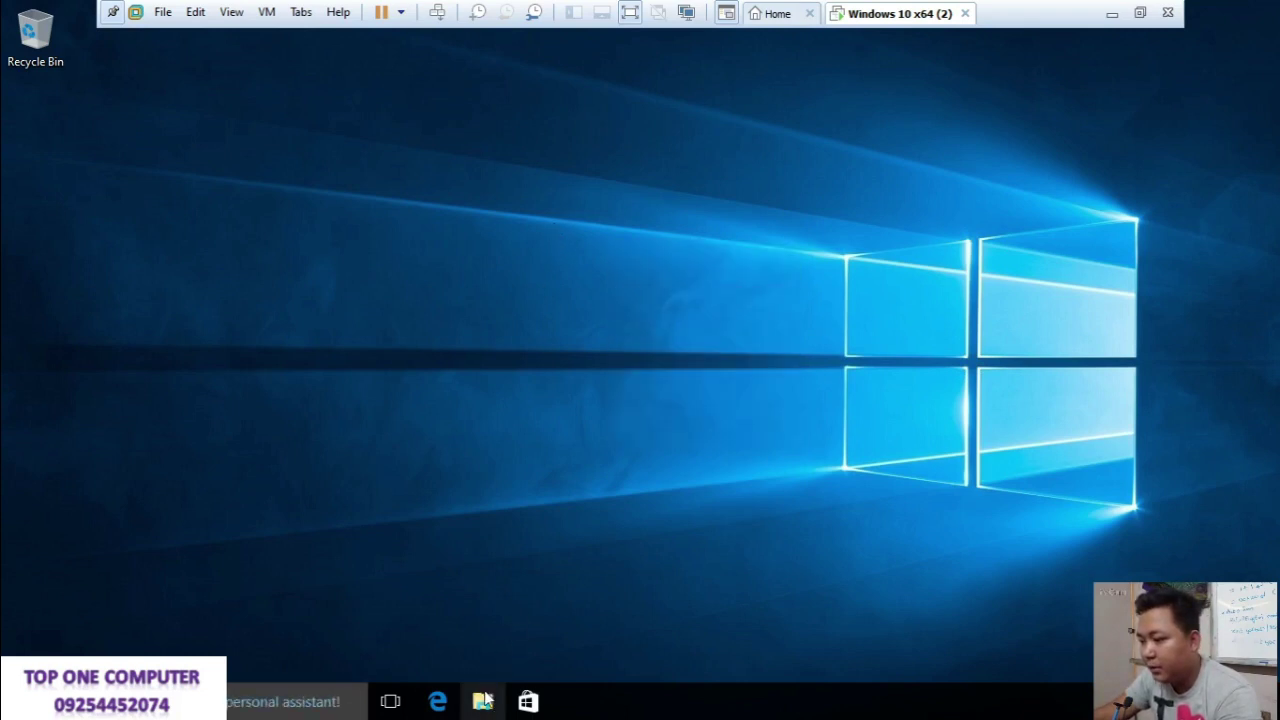
right_click(637, 150)
left_click(686, 201)
left_click(482, 700)
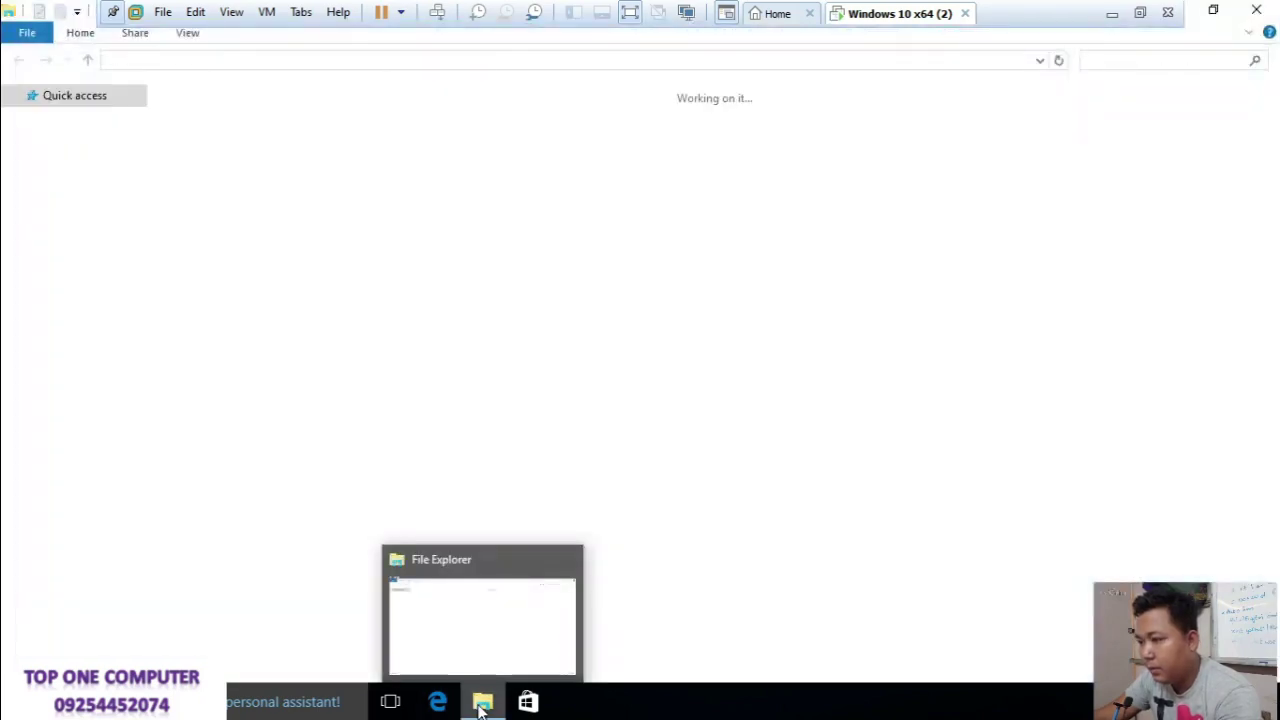
left_click(93, 289)
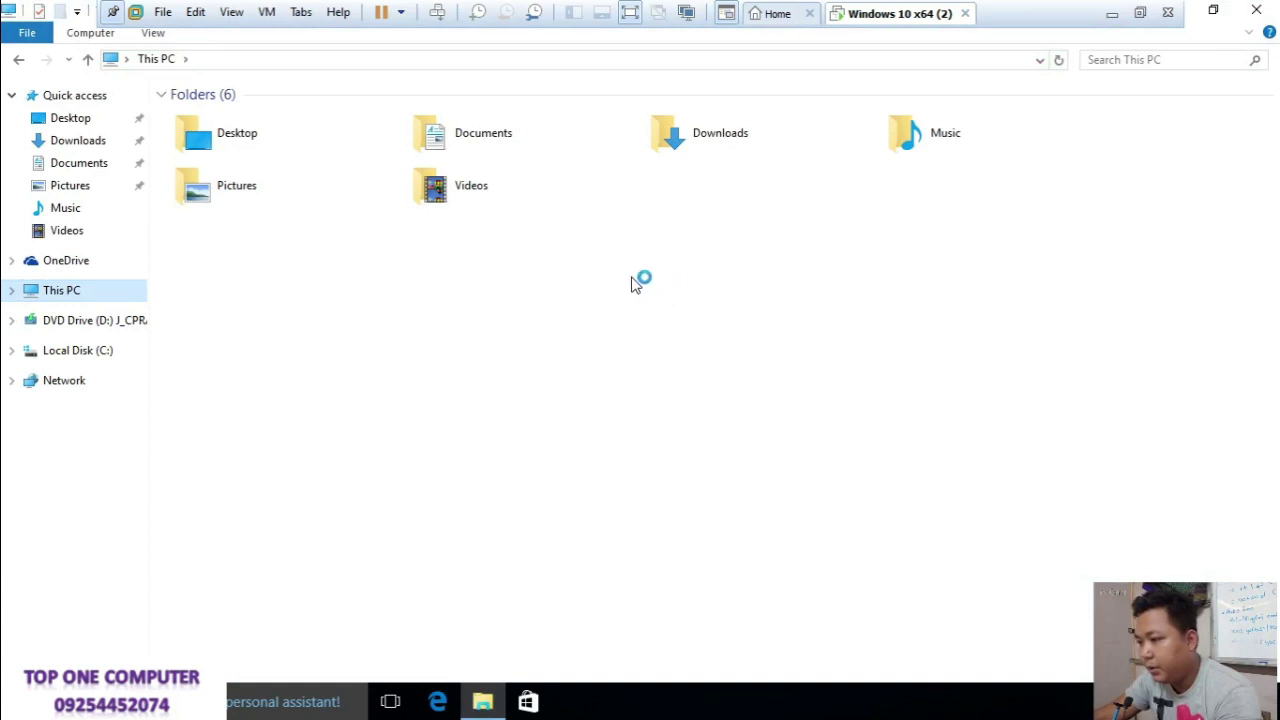
Step: Eject the Windows installation disc from DVD Drive (D:) and refresh the This PC view
left_click(563, 280)
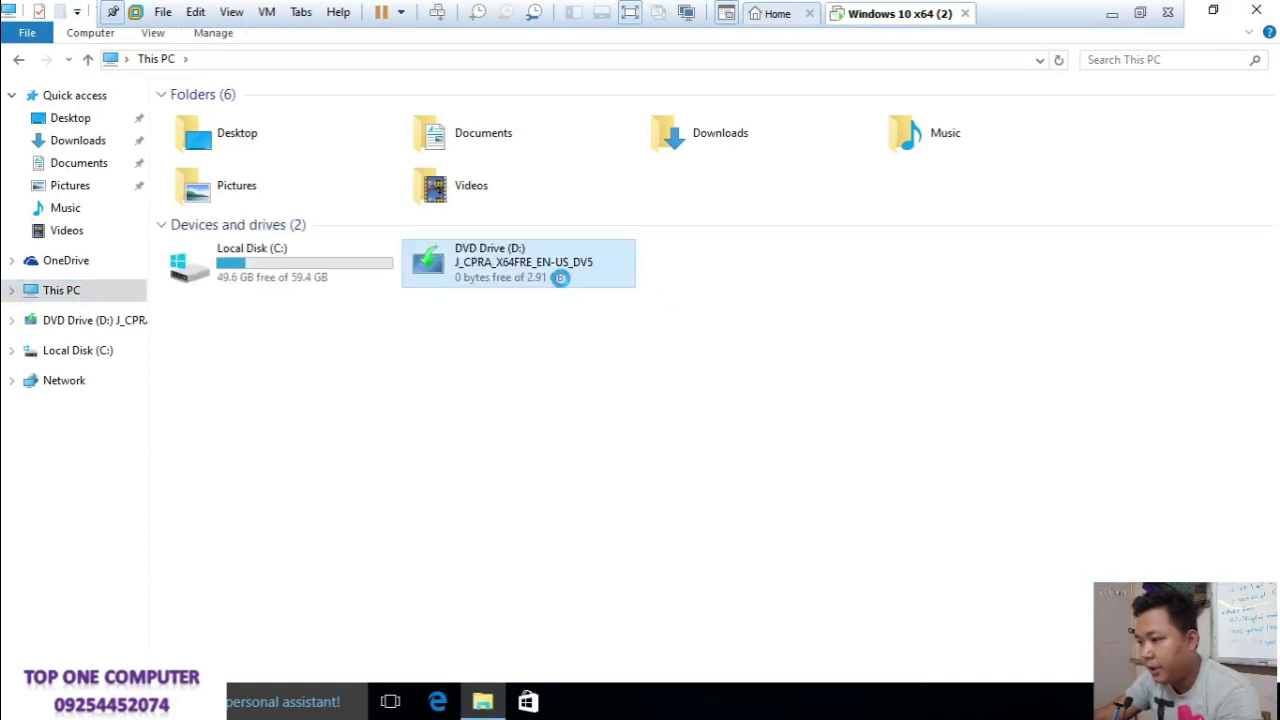
right_click(561, 279)
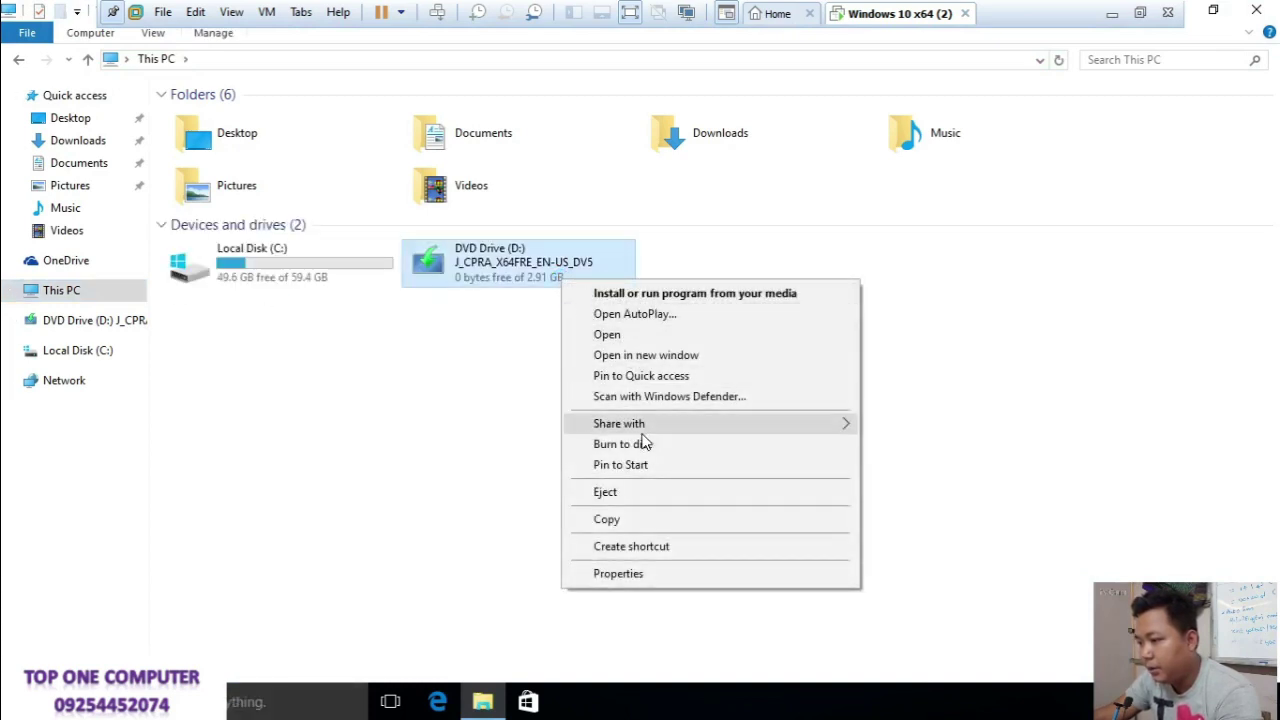
left_click(654, 495)
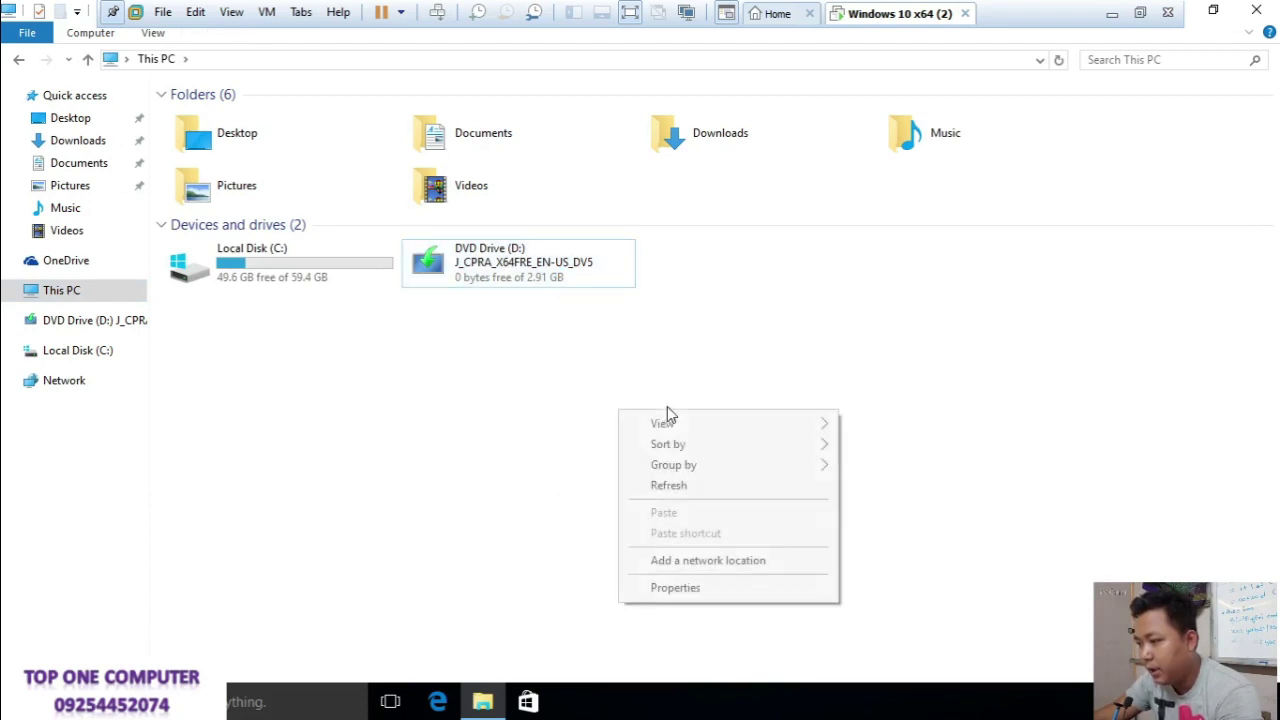
right_click(619, 409)
left_click(698, 485)
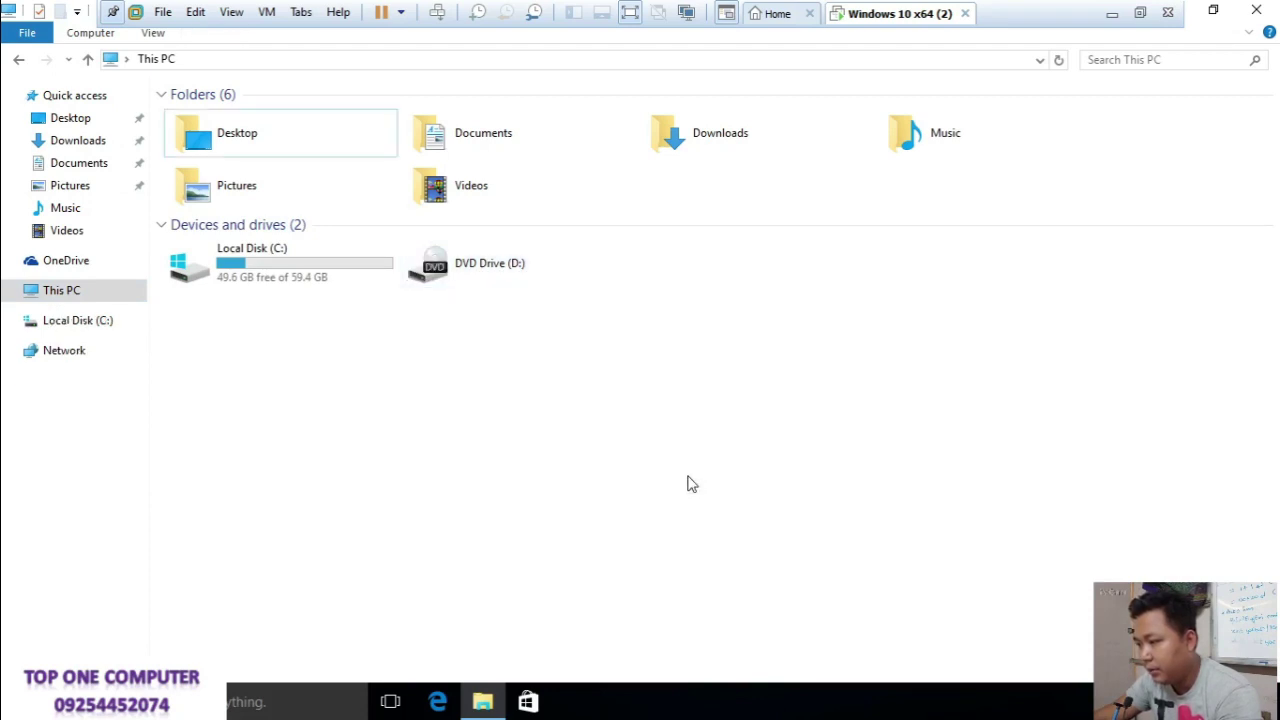
Step: Rename the virtual machine's Local Disk (C:) to "windows 10"
left_click(357, 286)
key("F2")
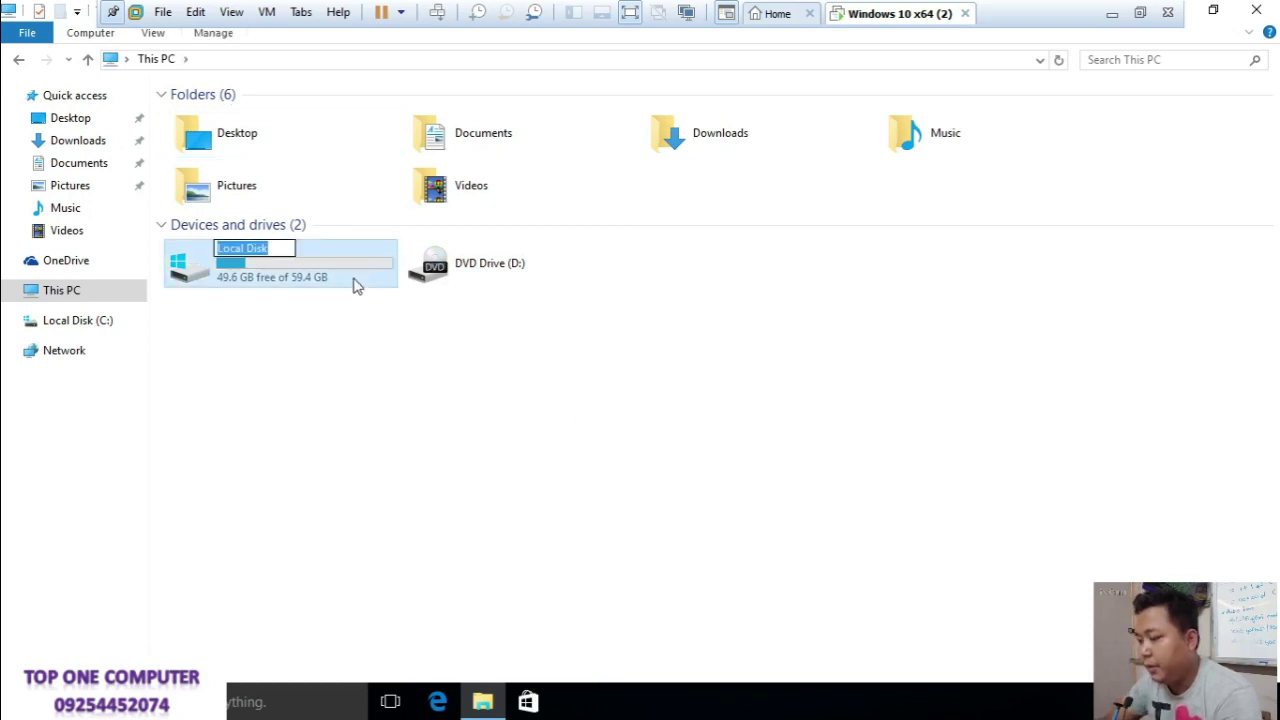
type("windows 10")
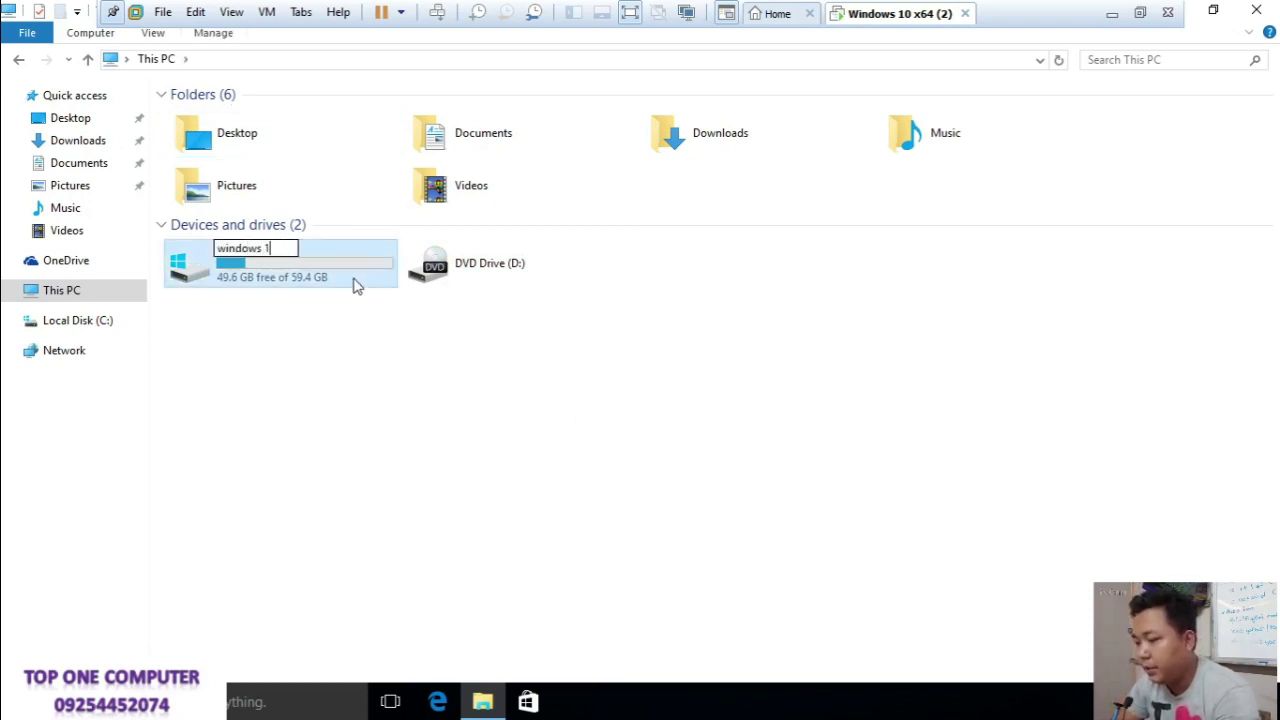
key("Return")
key("Escape")
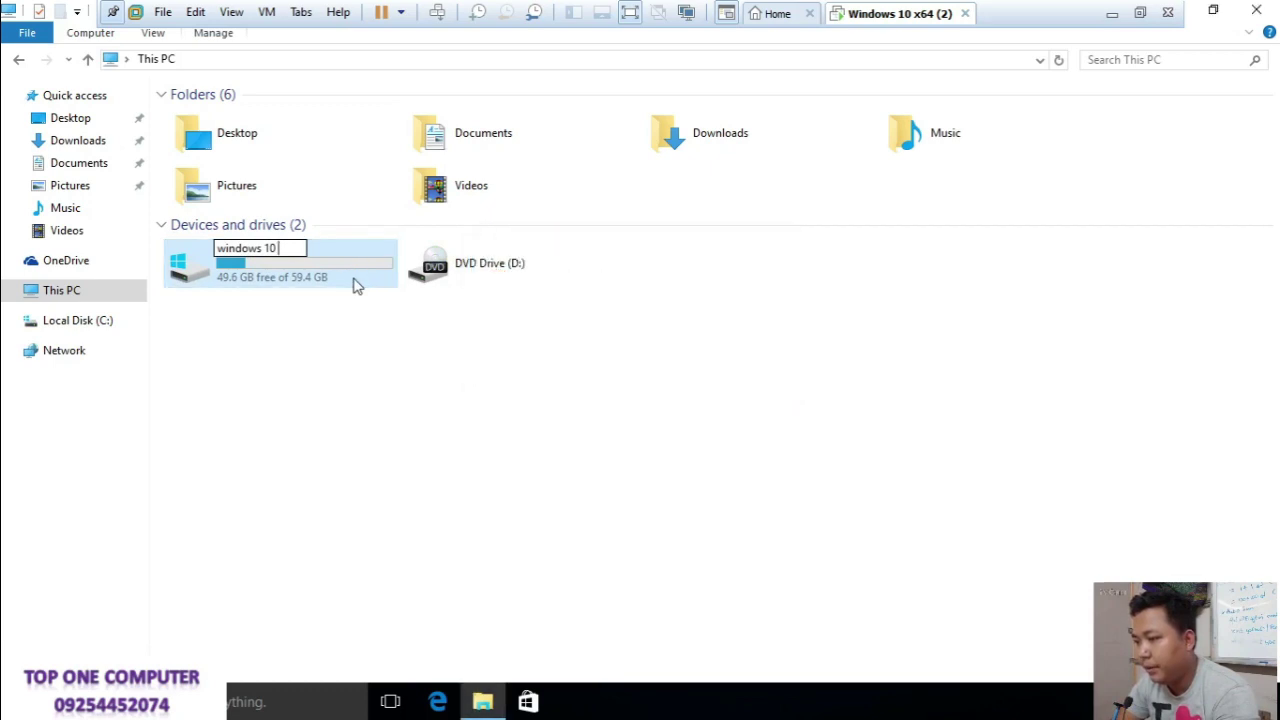
key("Escape")
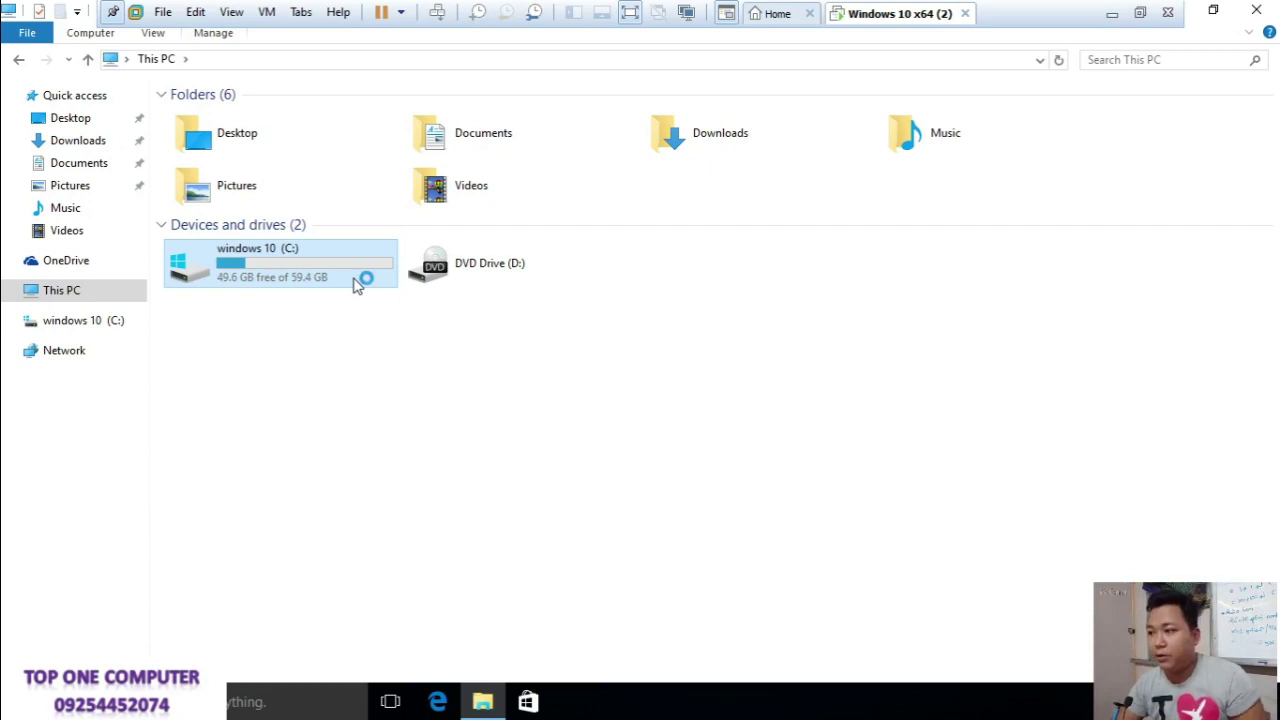
Step: Minimize the virtual machine, refresh the host desktop, and examine the host's drives in This PC
left_click(1105, 20)
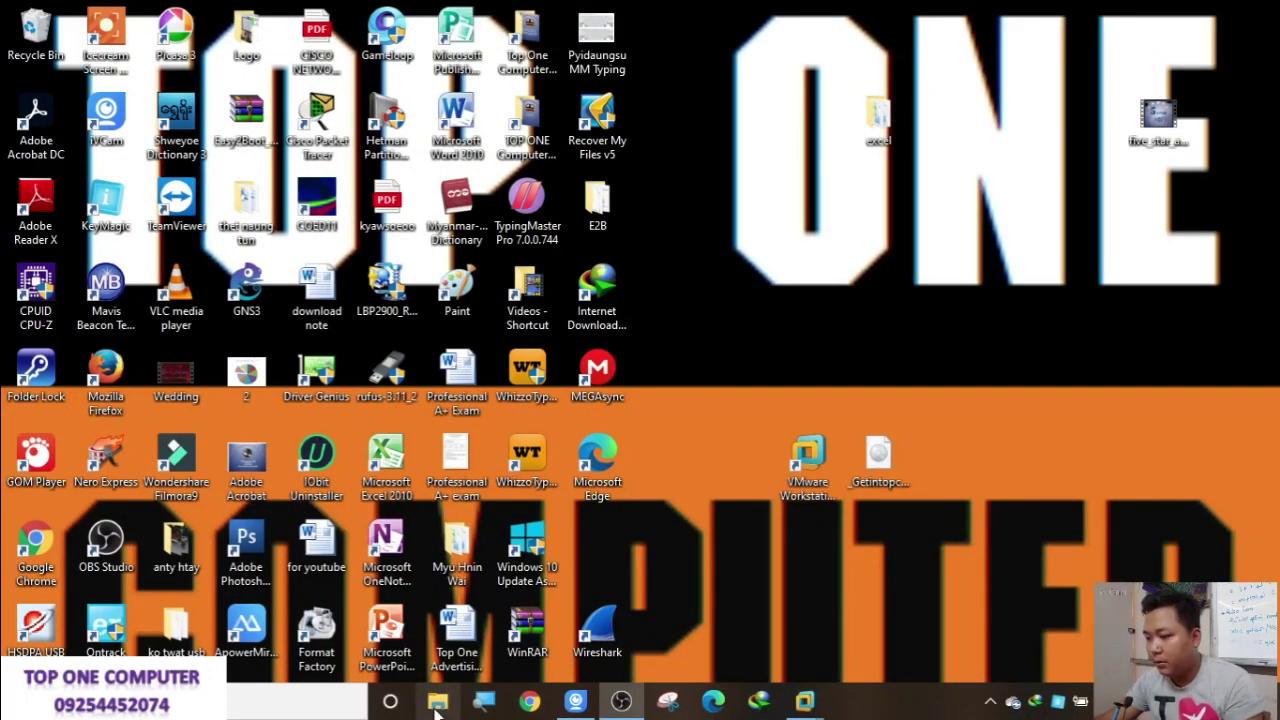
right_click(951, 222)
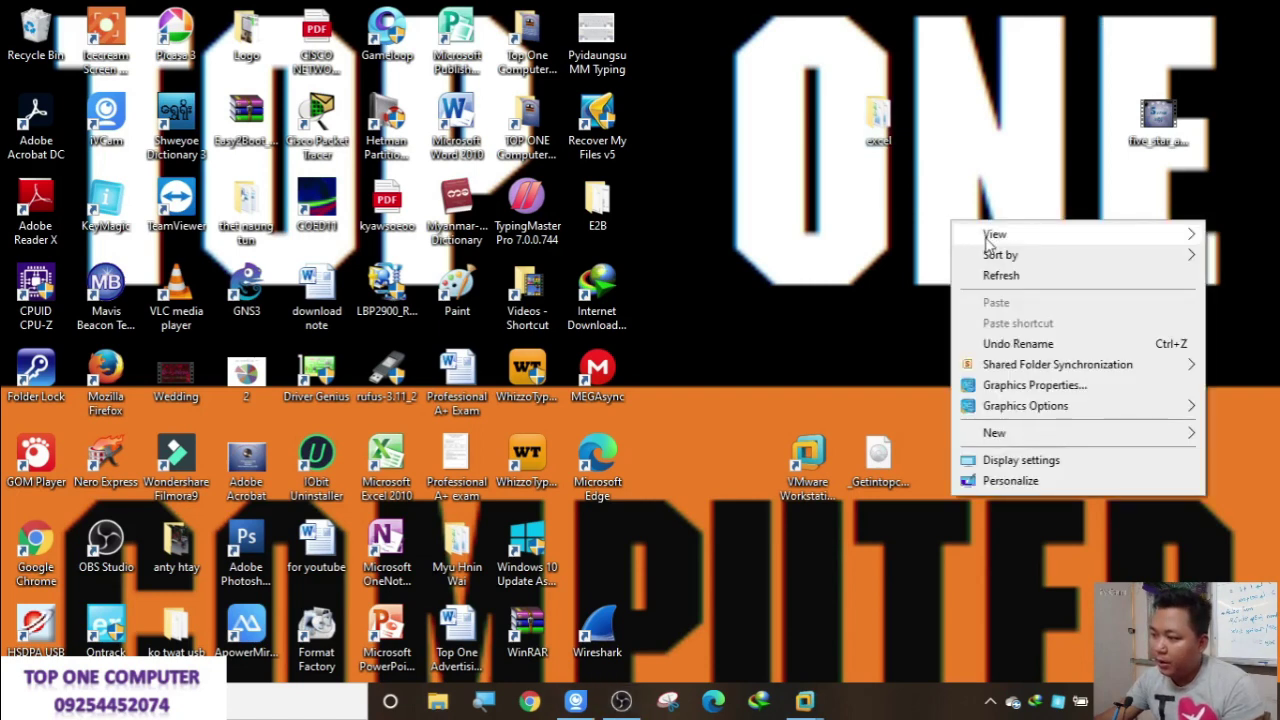
left_click(1000, 276)
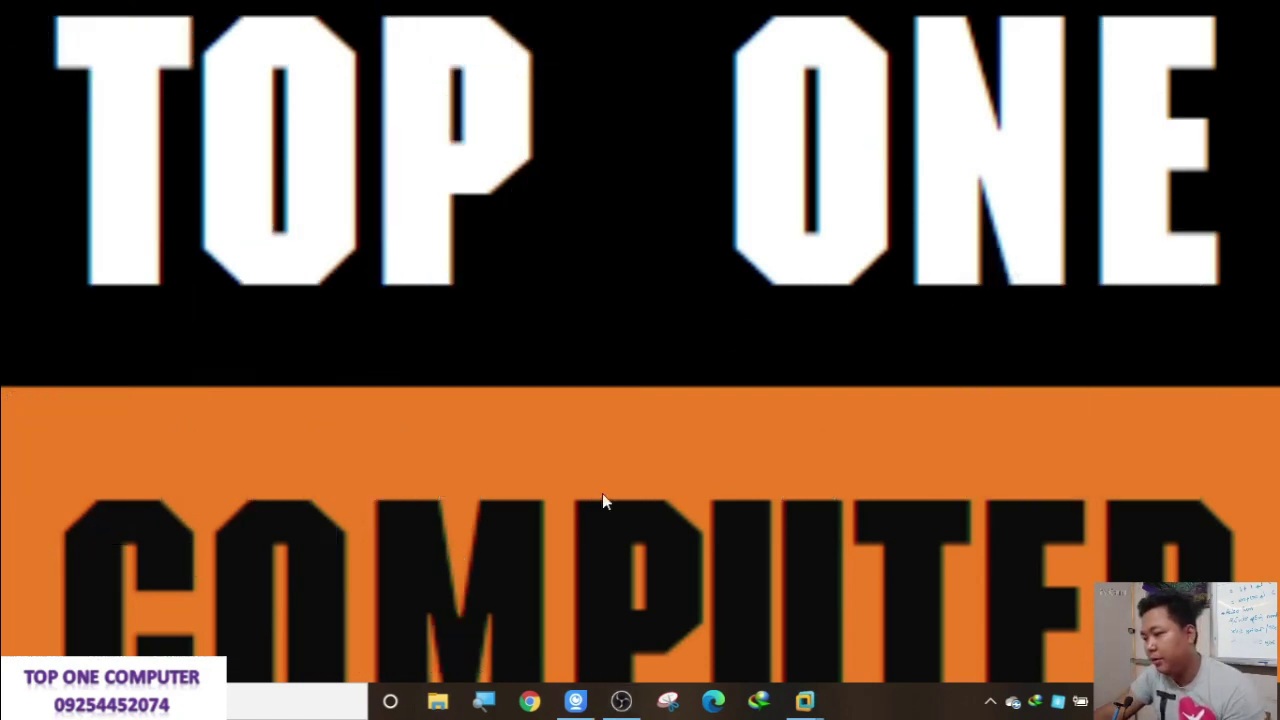
key("super+e")
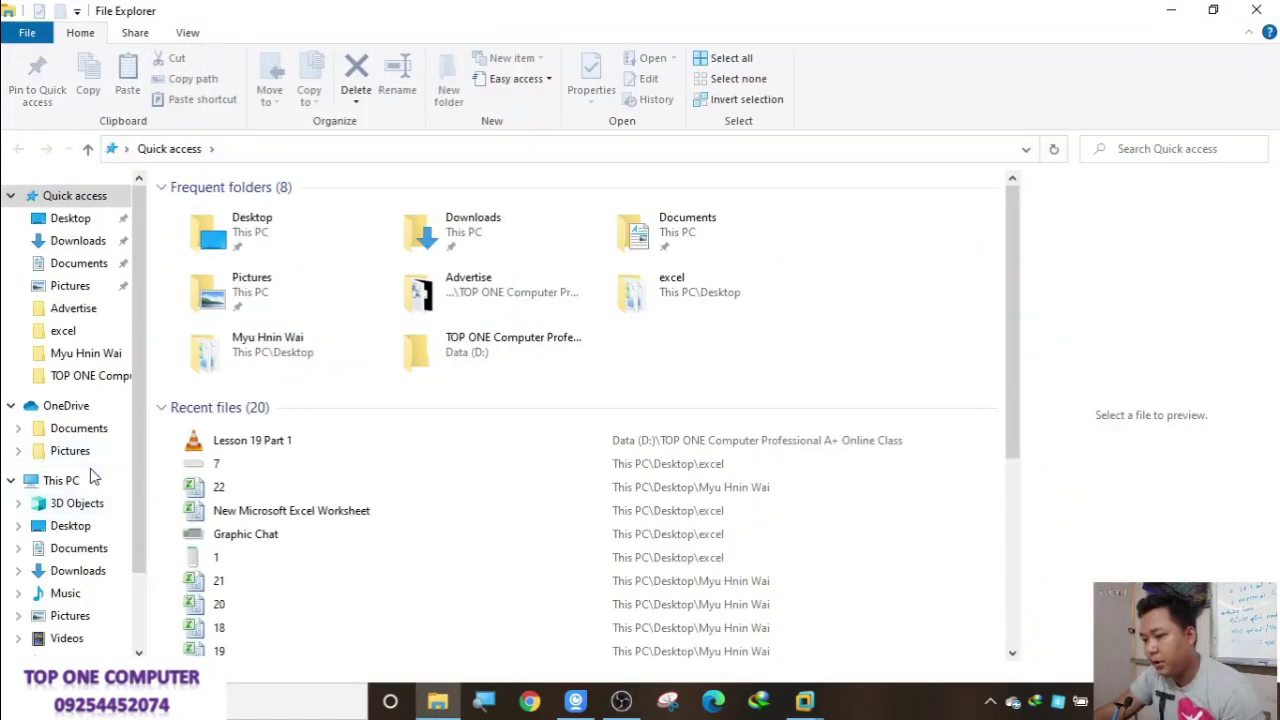
left_click(90, 480)
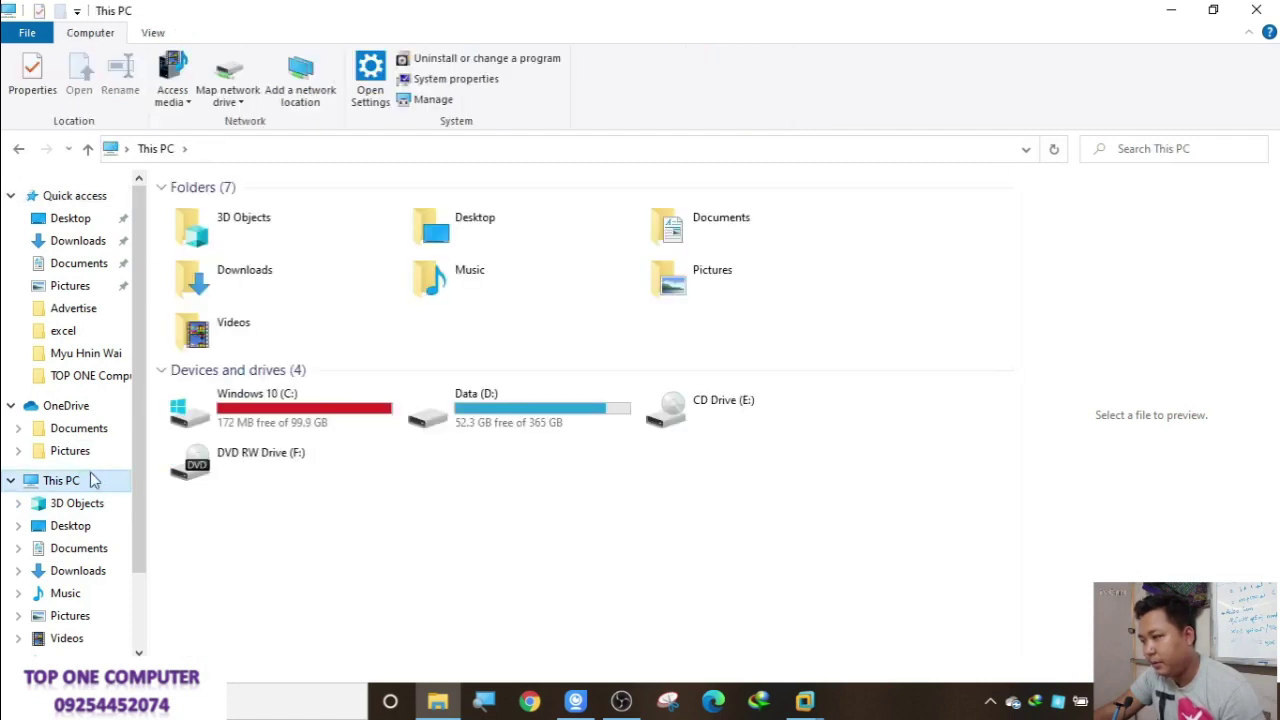
mouse_move(520, 440)
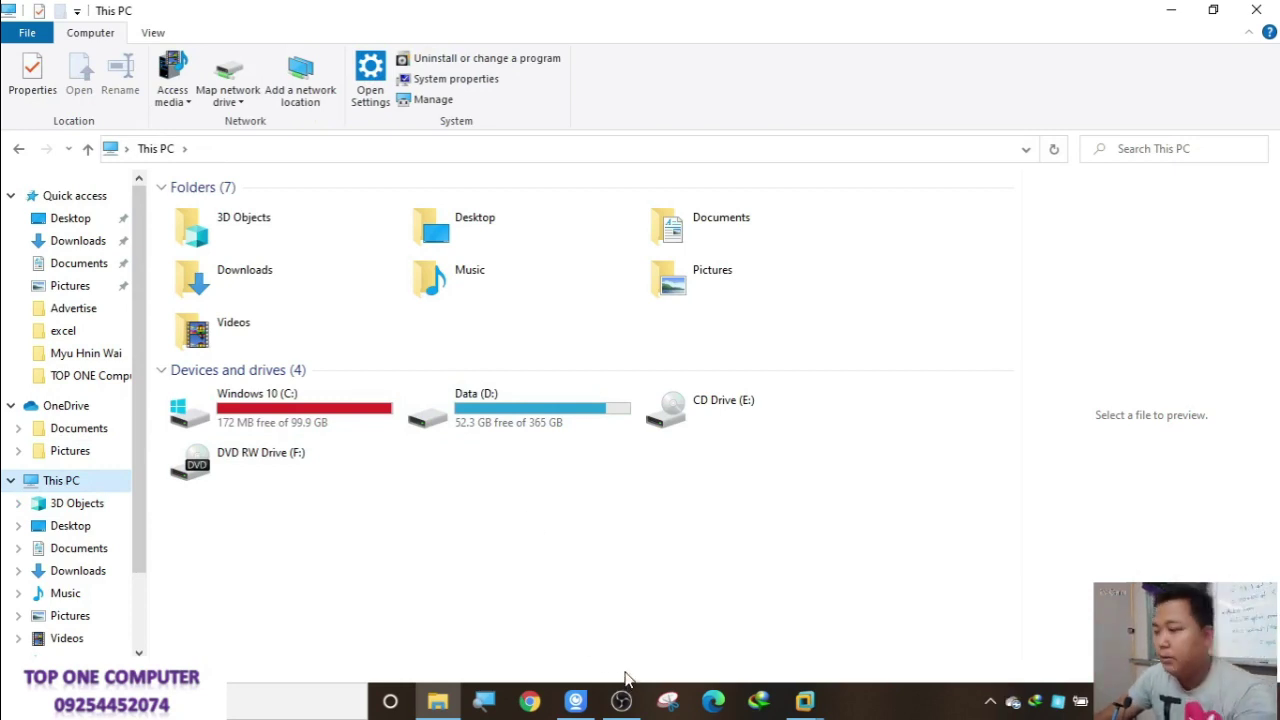
right_click(657, 543)
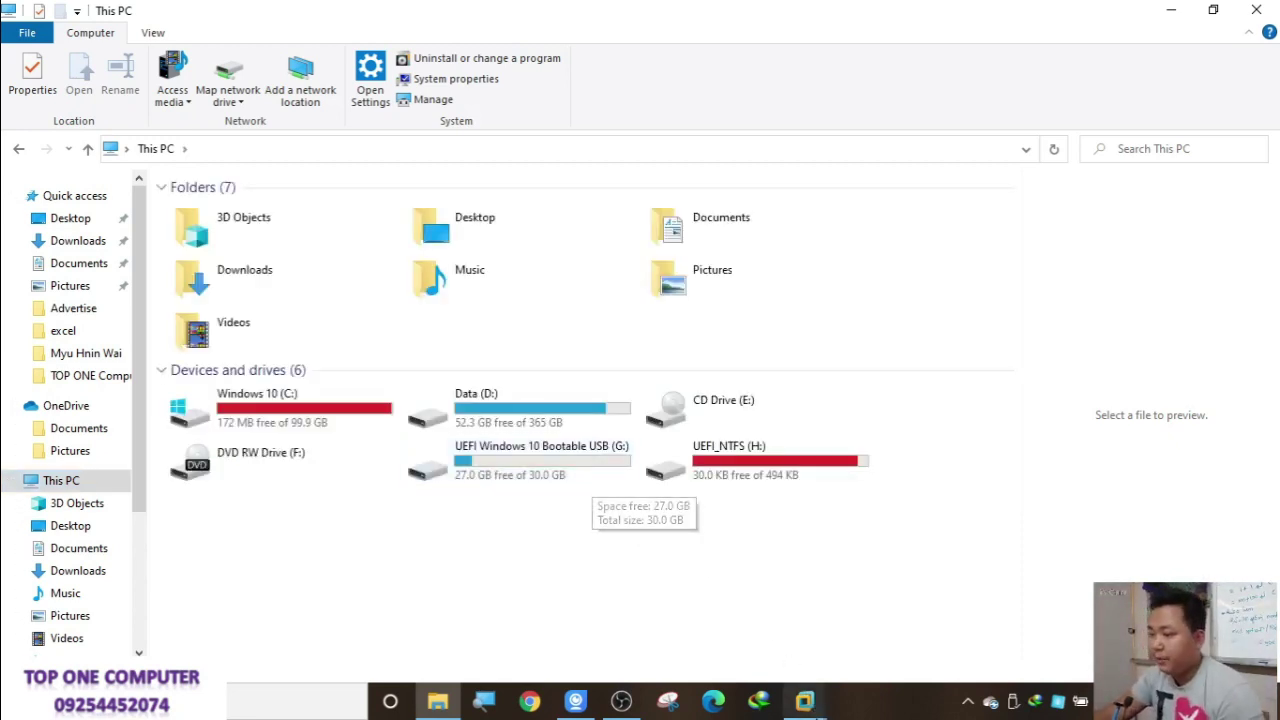
Step: Return to the Windows 10 x64 (2) virtual machine and refresh This PC to look for the USB drive
mouse_move(805, 700)
left_click(862, 640)
right_click(742, 516)
left_click(788, 398)
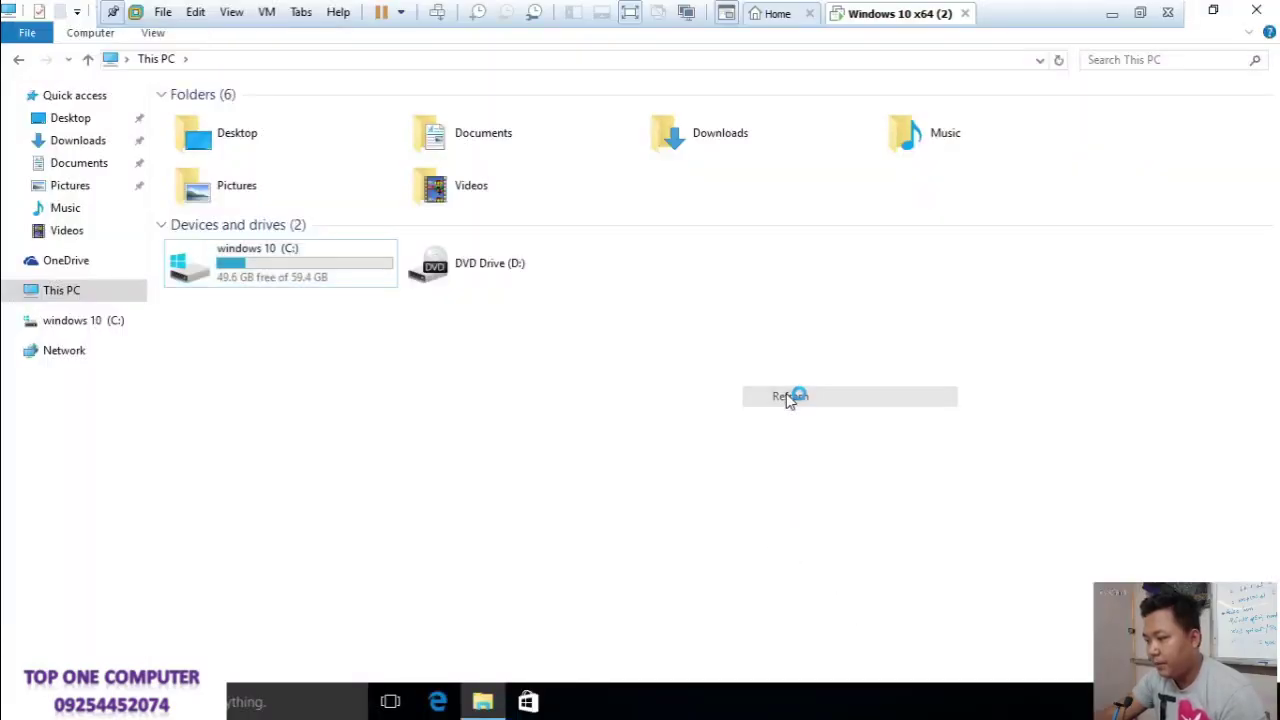
right_click(680, 391)
left_click(760, 475)
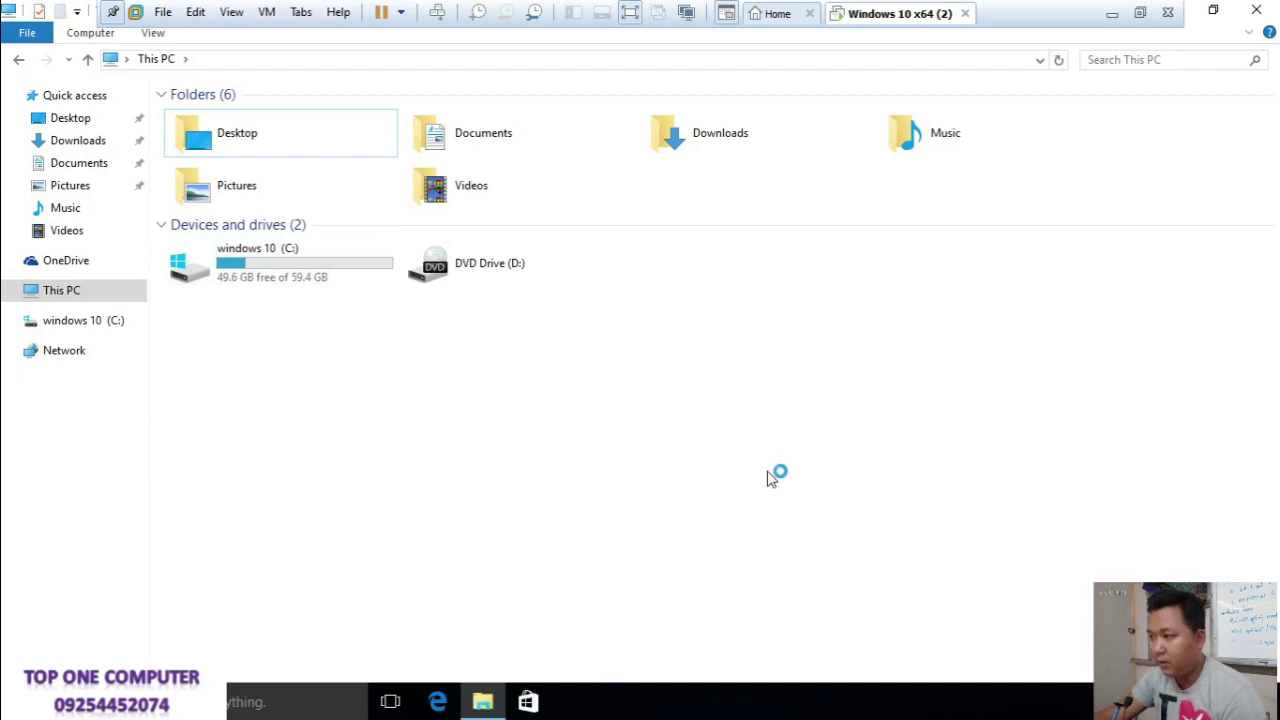
right_click(645, 415)
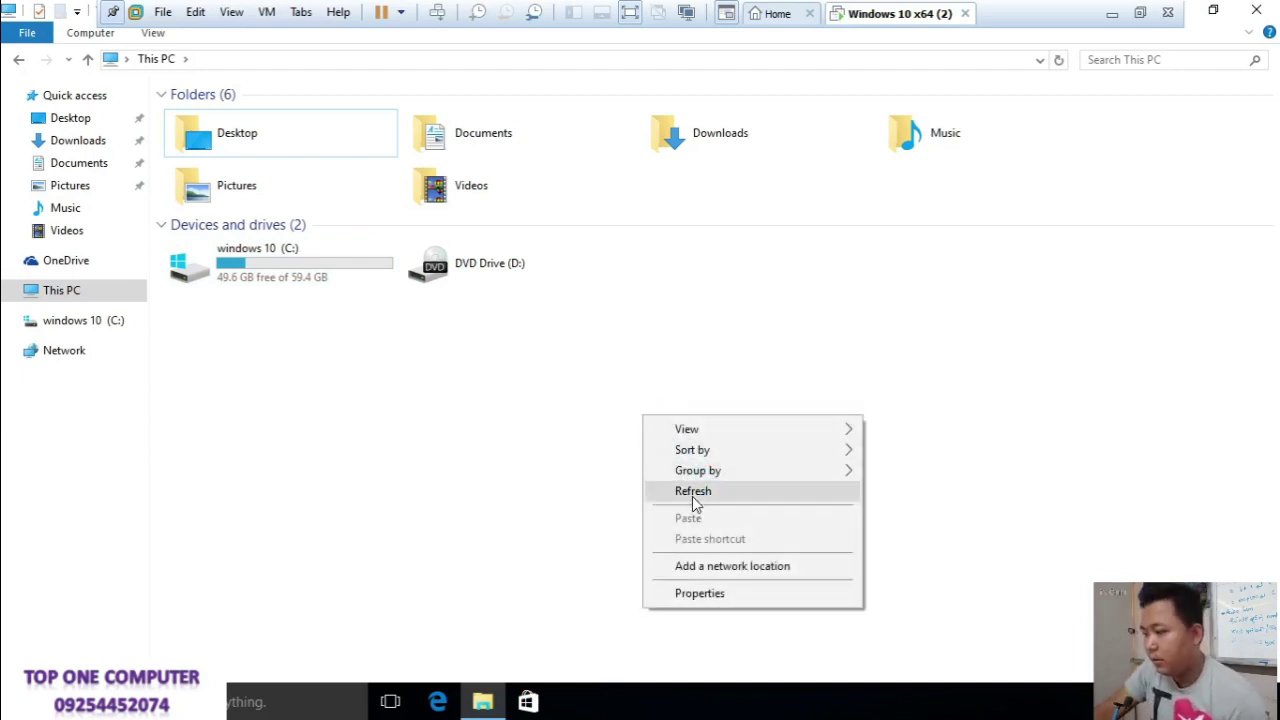
left_click(691, 495)
Step: Examine the removable devices offered for the Windows 10 x64 (2) virtual machine, looking for the USB drive
right_click(898, 22)
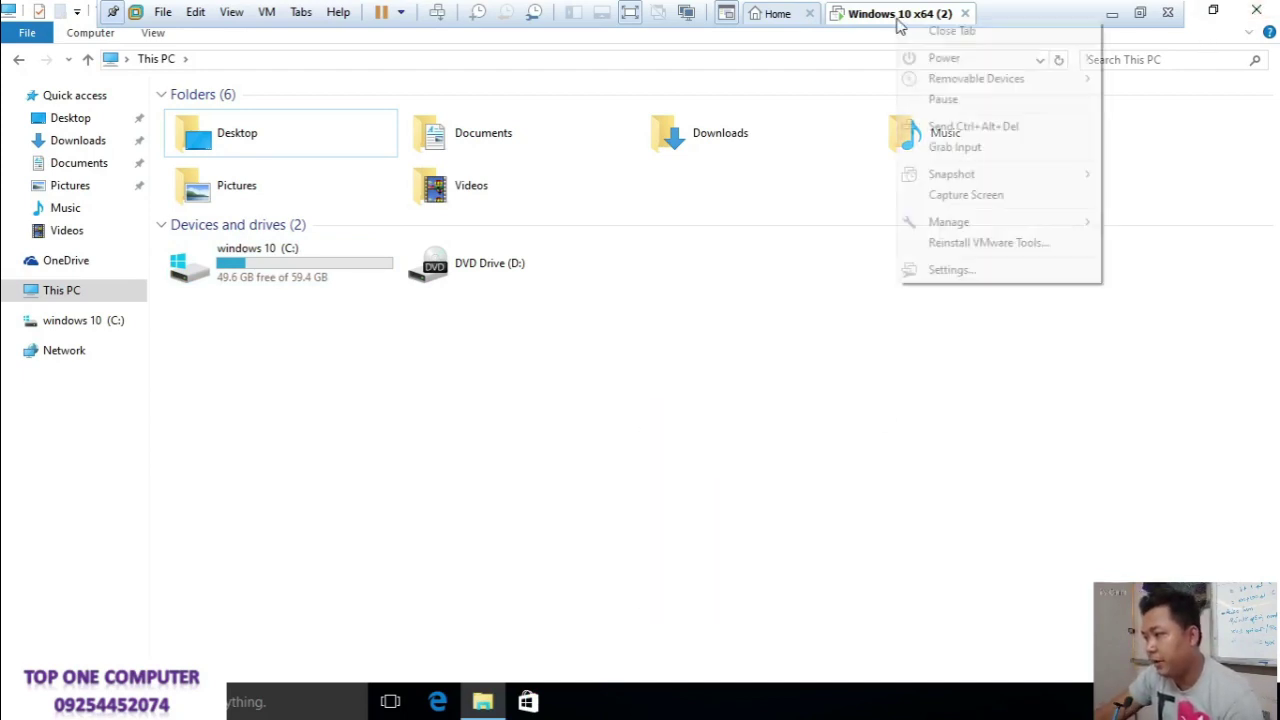
mouse_move(935, 82)
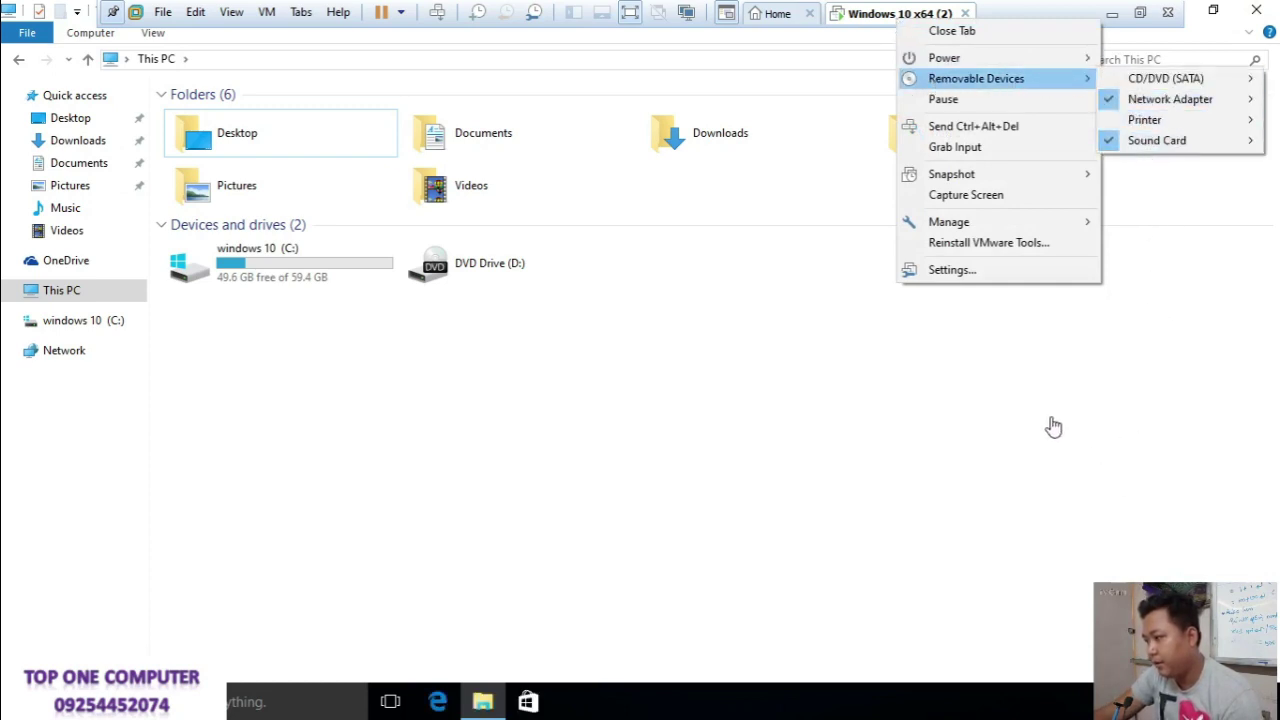
left_click(943, 350)
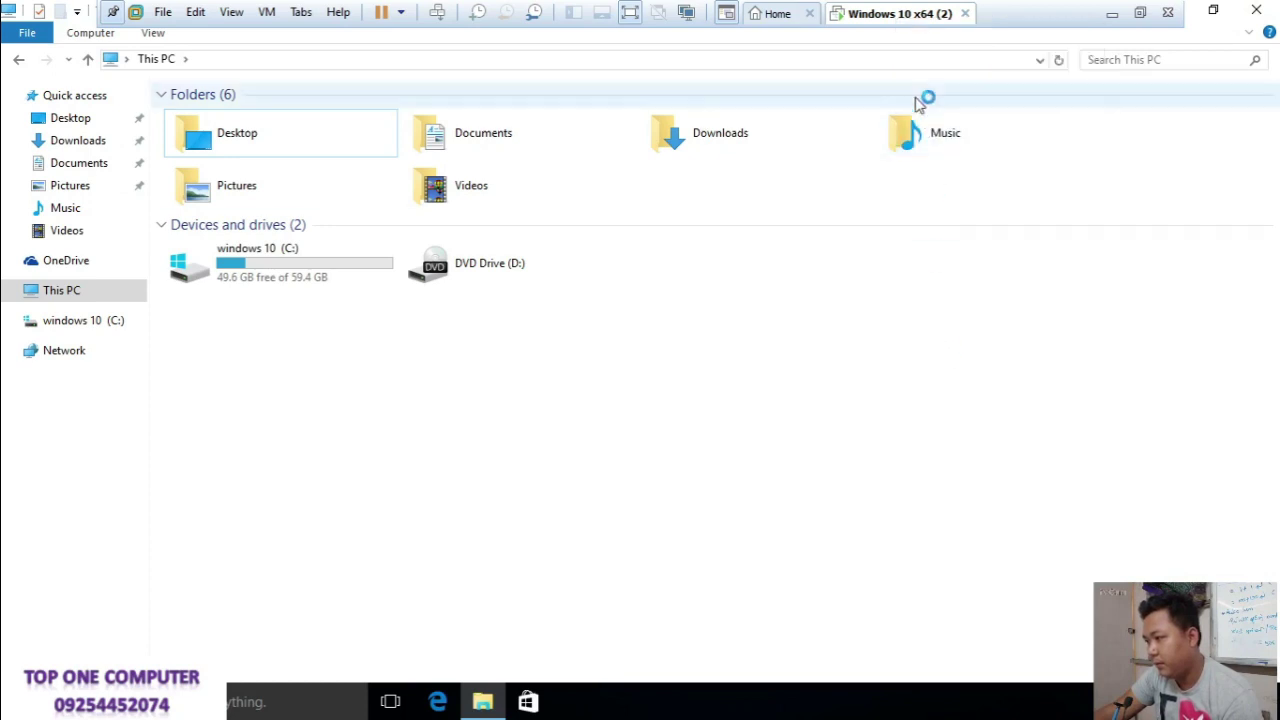
right_click(895, 20)
mouse_move(958, 80)
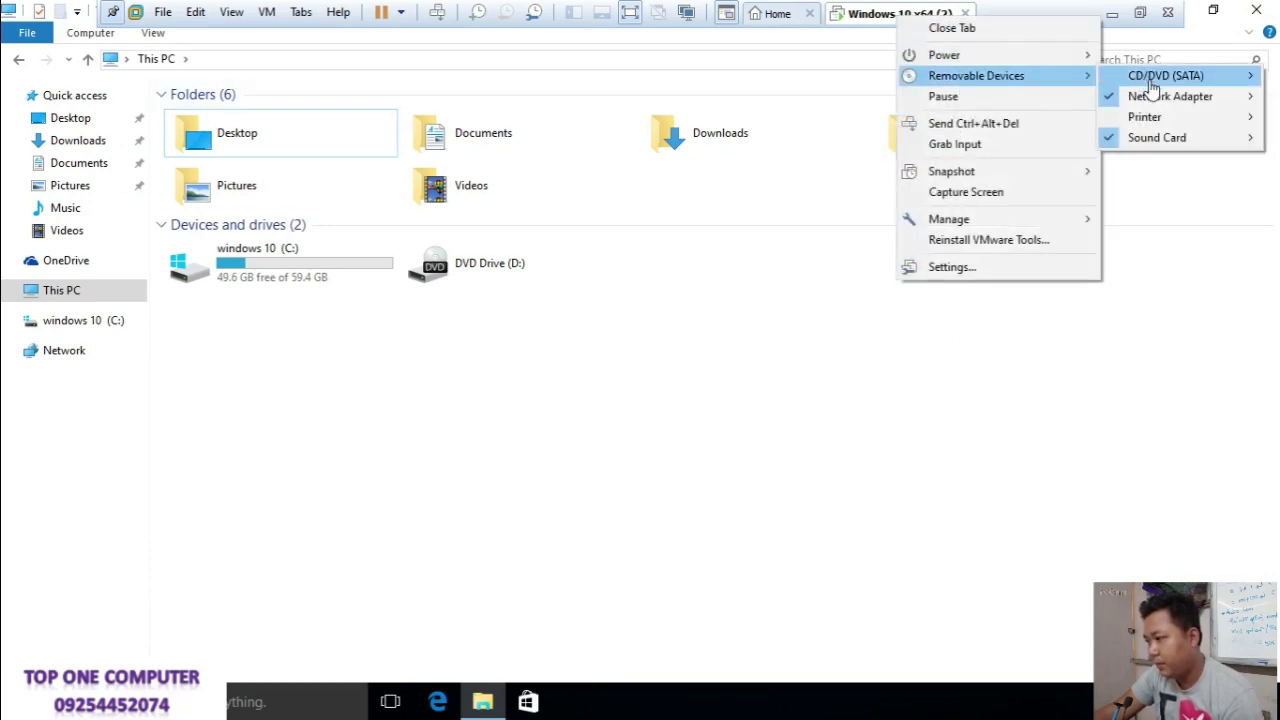
mouse_move(1158, 119)
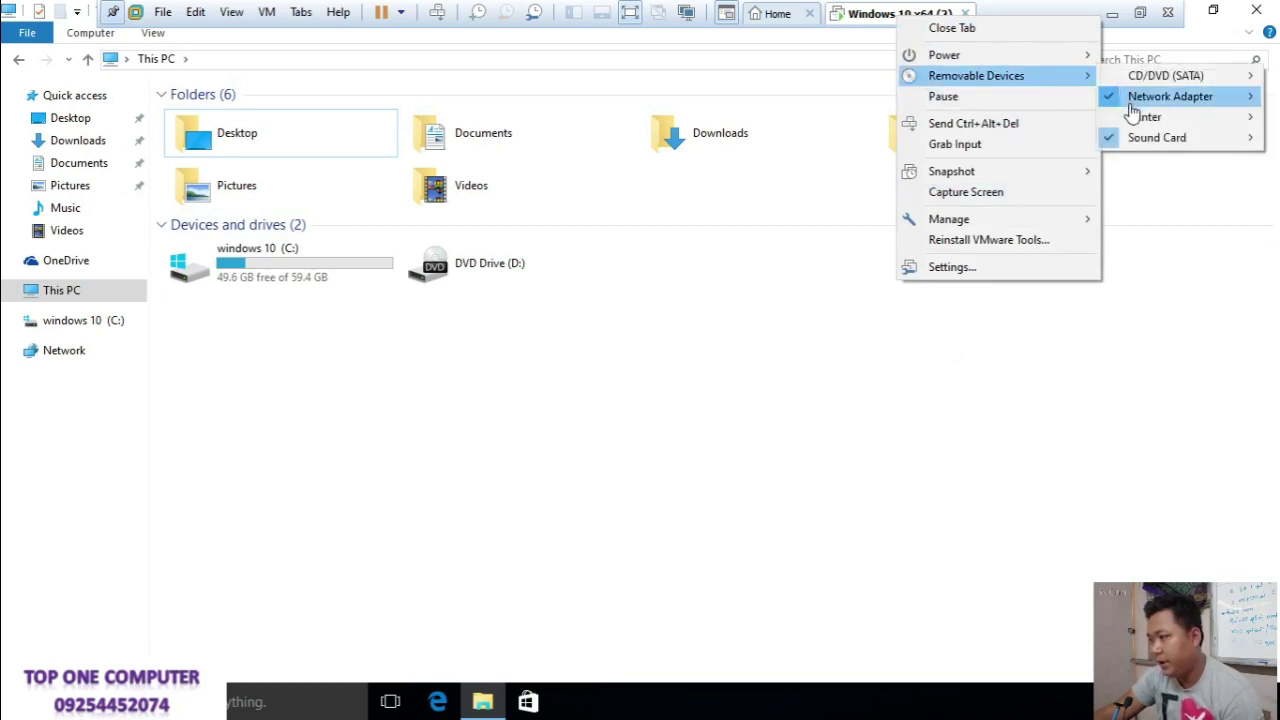
mouse_move(1130, 138)
left_click(1066, 460)
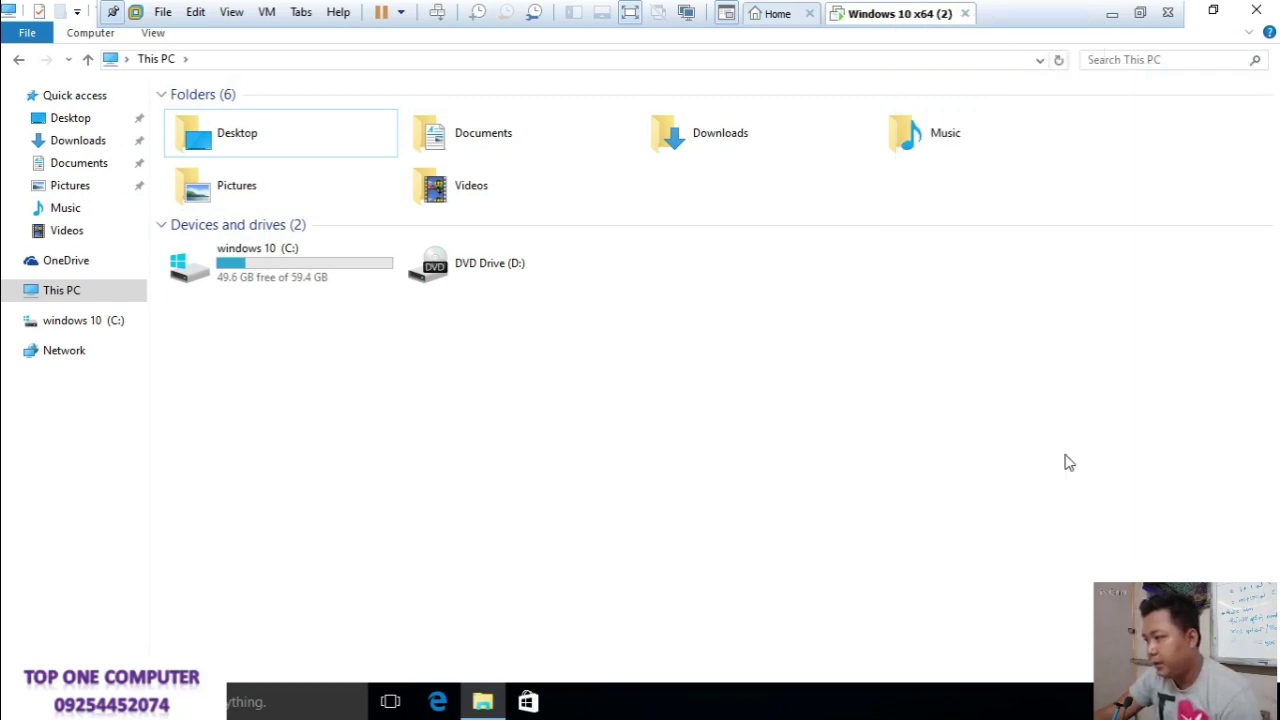
Step: Reopen This PC in a fresh File Explorer window of the virtual machine to check its drives for the USB drive
left_click(1256, 10)
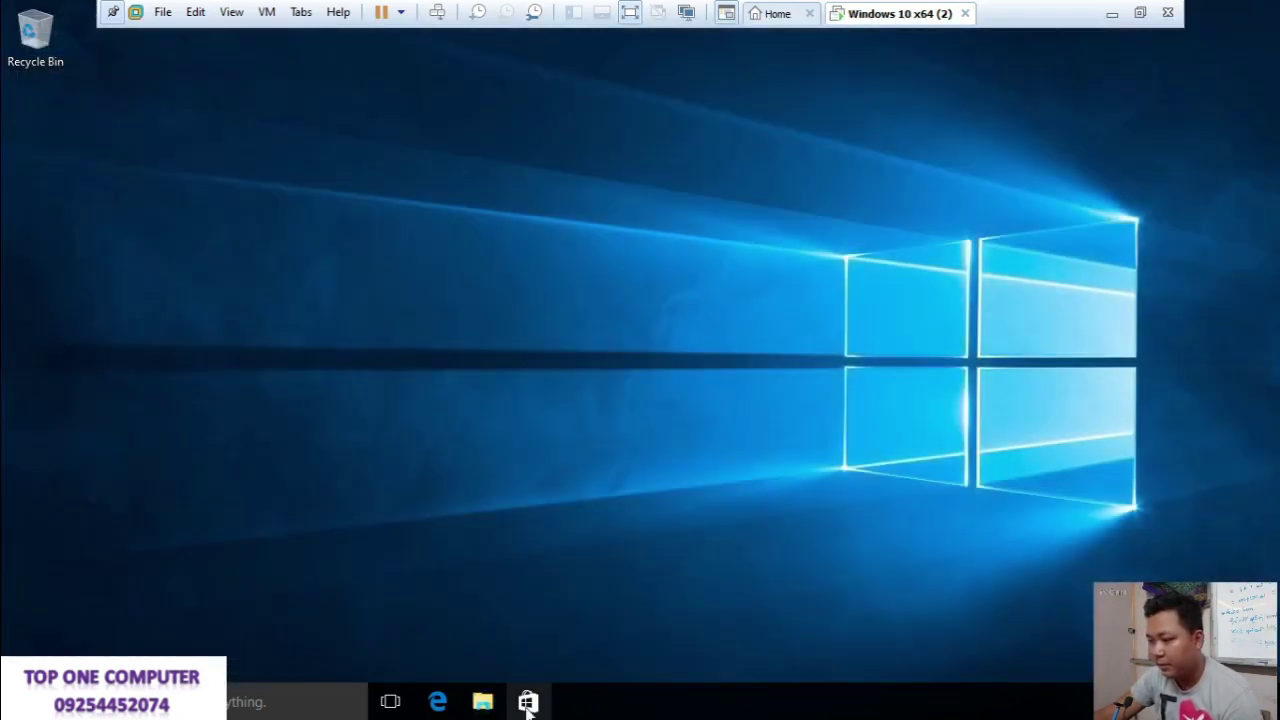
left_click(483, 702)
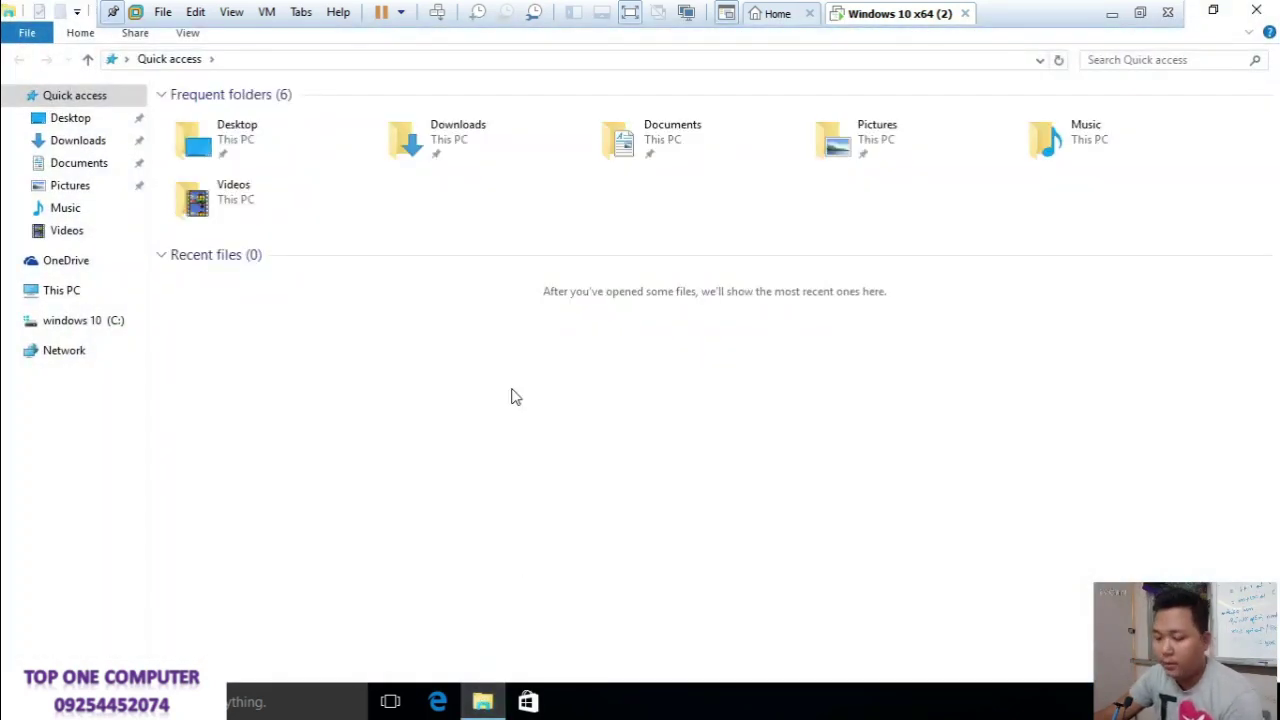
left_click(86, 290)
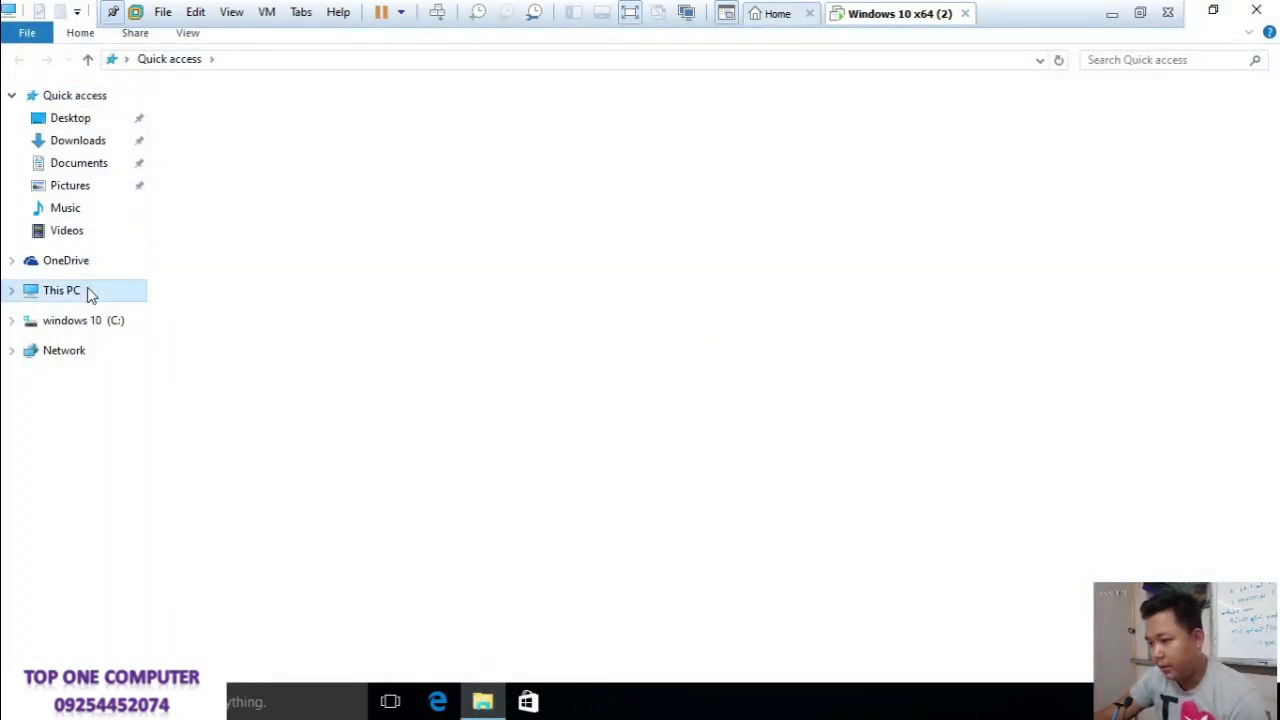
Step: Examine the management and device options offered for the Windows 10 x64 (2) virtual machine
right_click(874, 16)
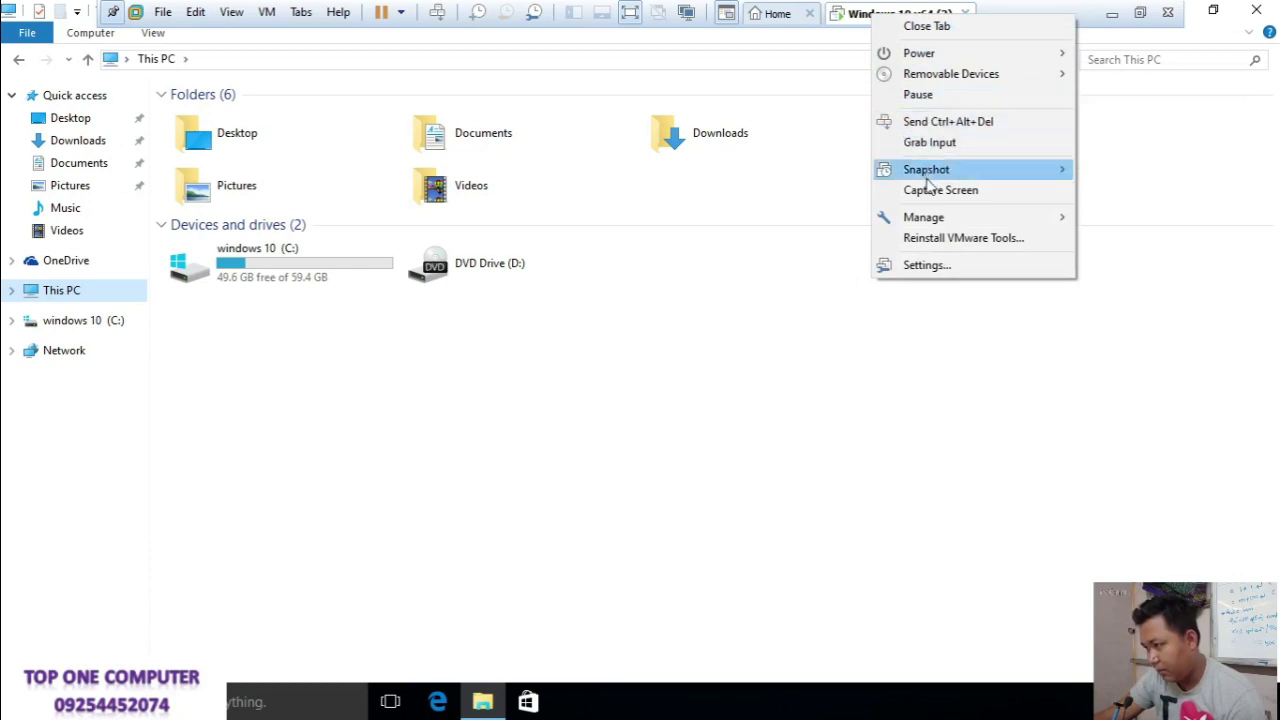
mouse_move(934, 222)
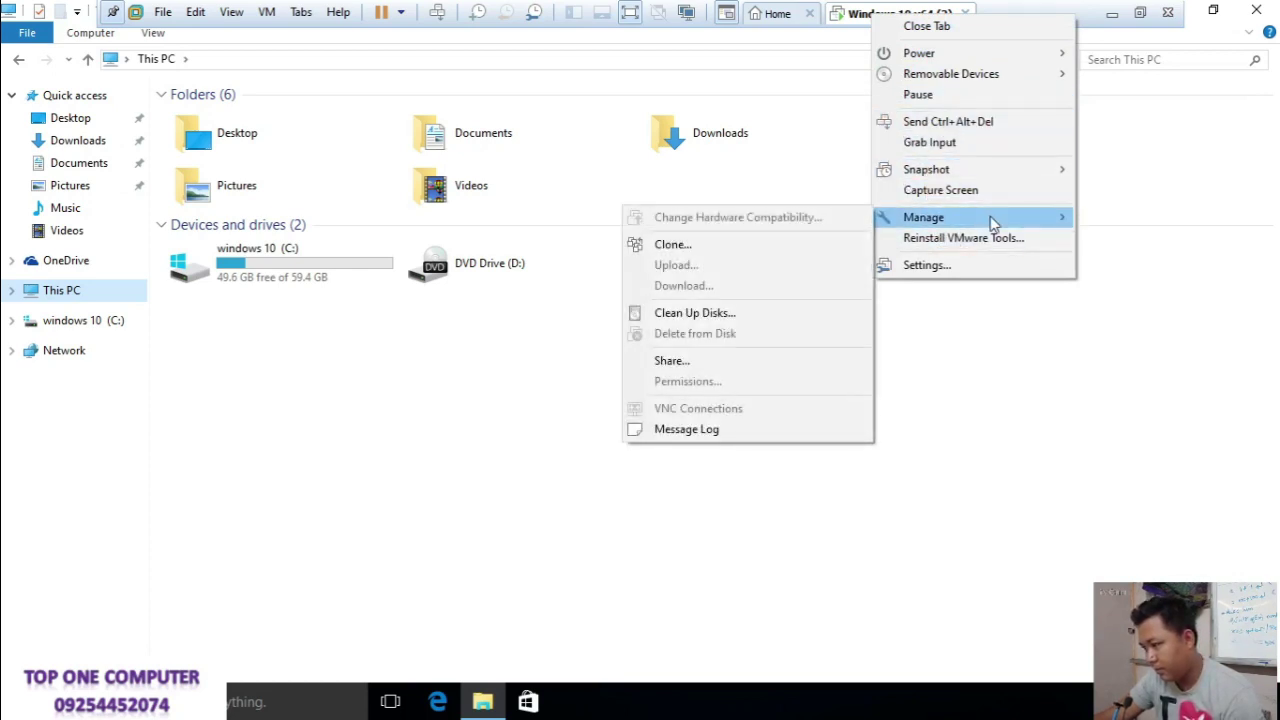
left_click(950, 420)
right_click(864, 417)
left_click(910, 492)
right_click(920, 16)
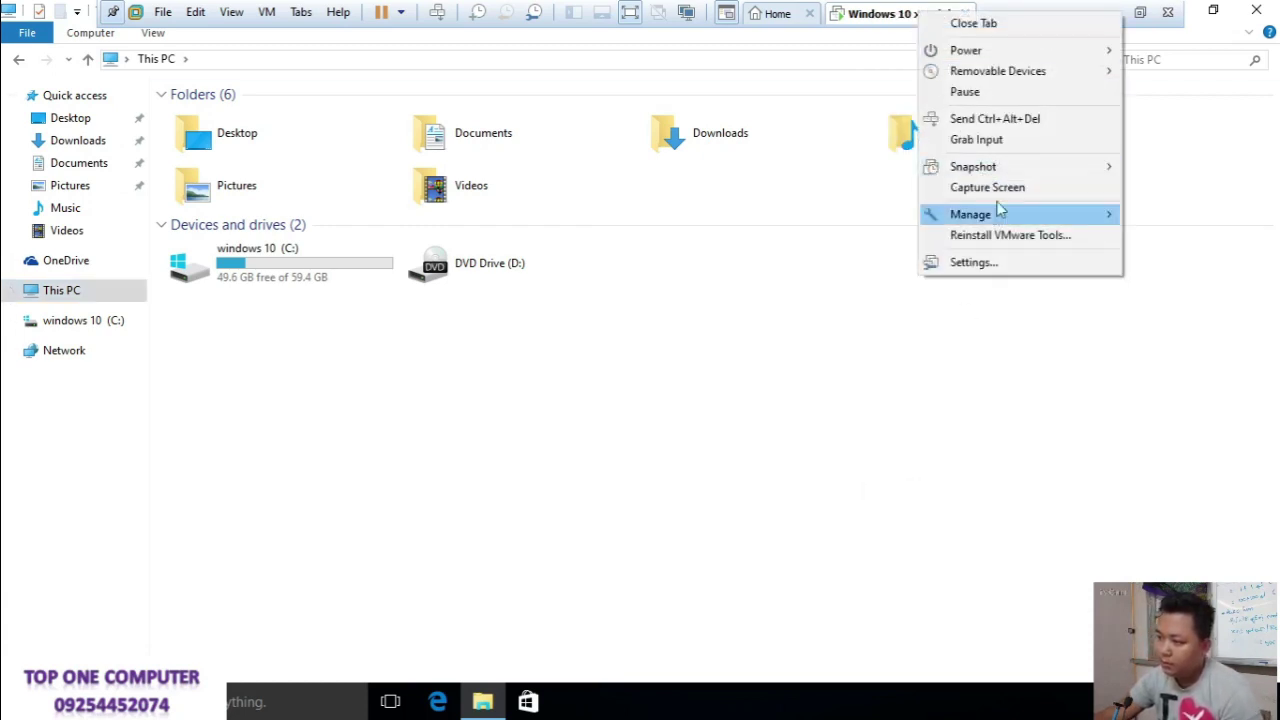
left_click(1150, 40)
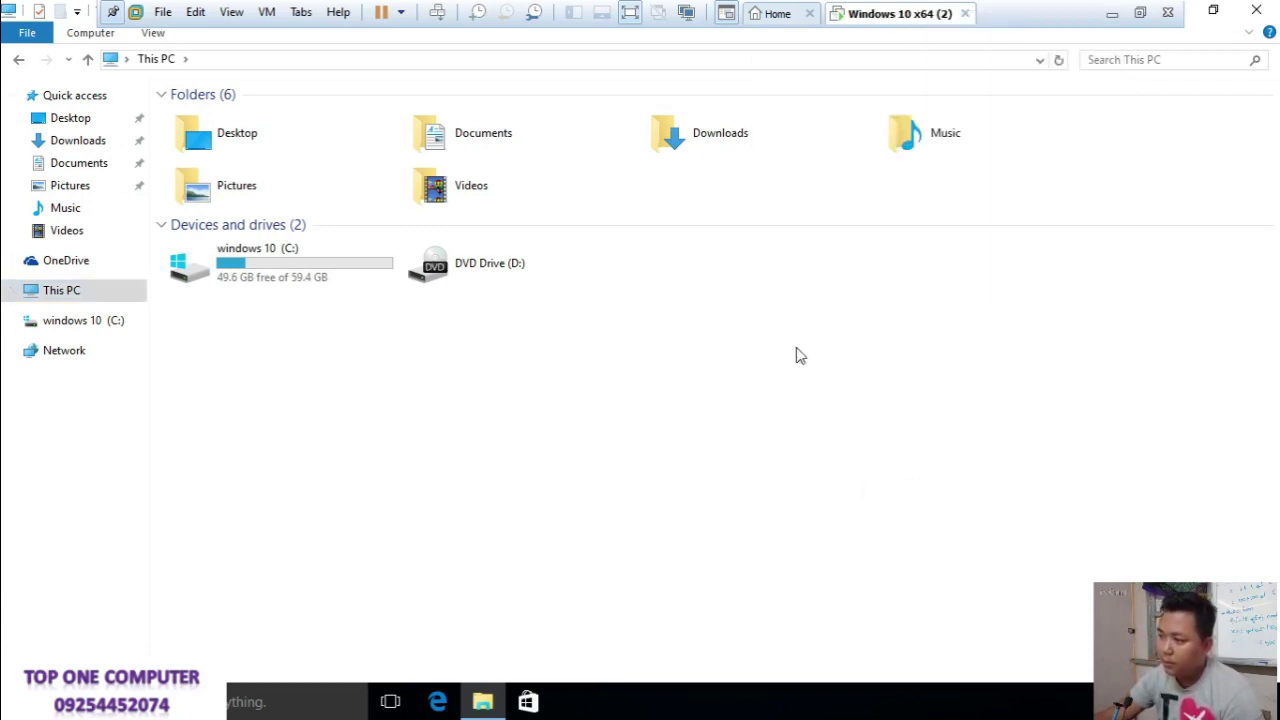
Step: Exit the virtual machine's full screen view and minimize both VMware Workstation and This PC to reach the host desktop
left_click(1140, 13)
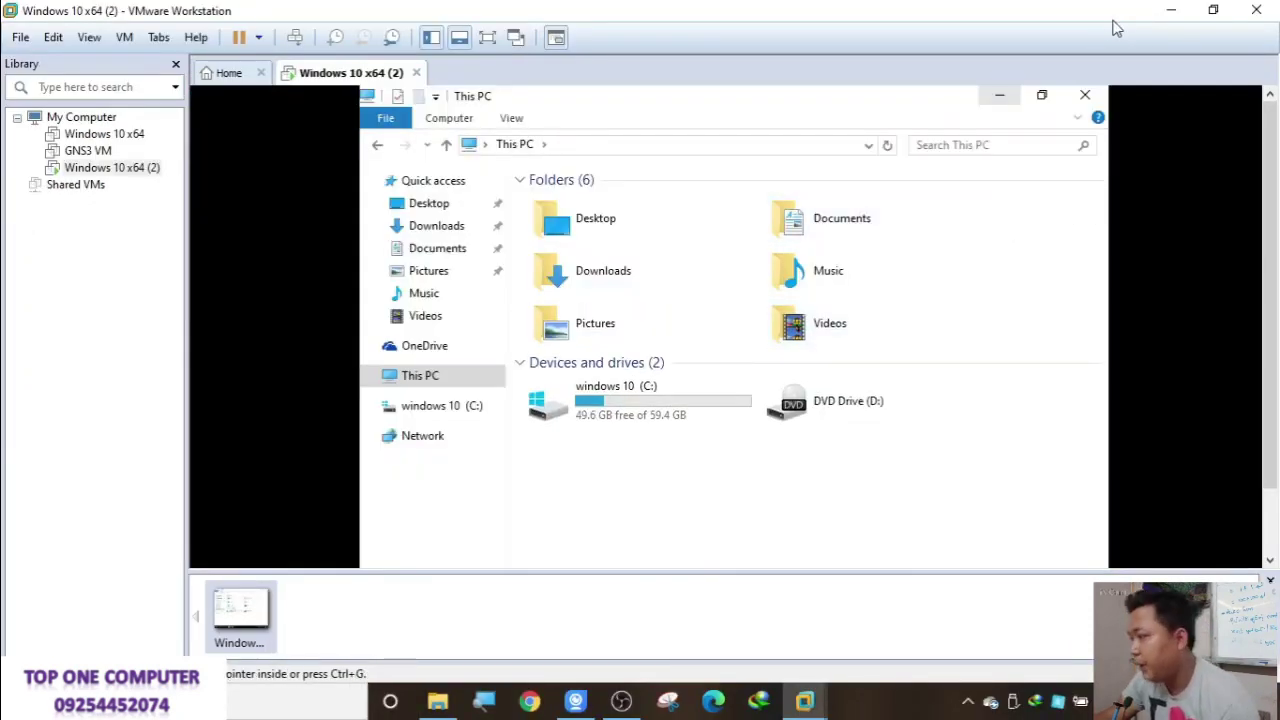
left_click(1172, 14)
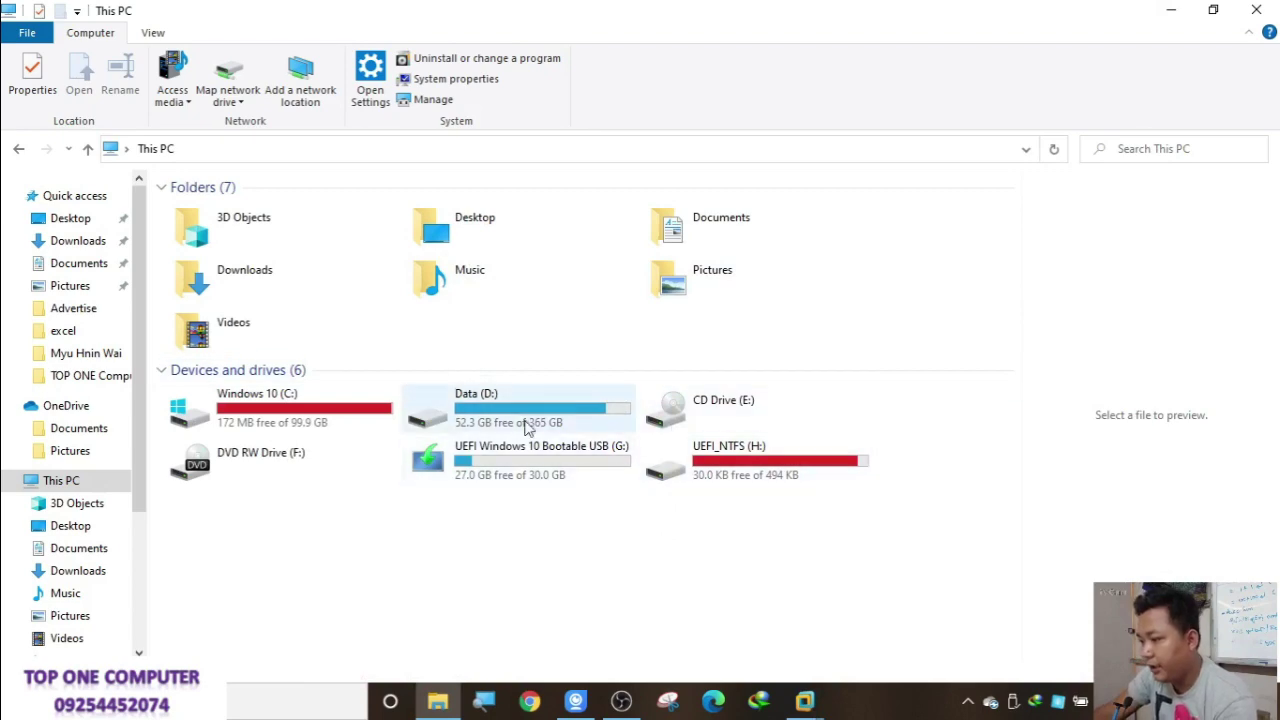
left_click(1172, 10)
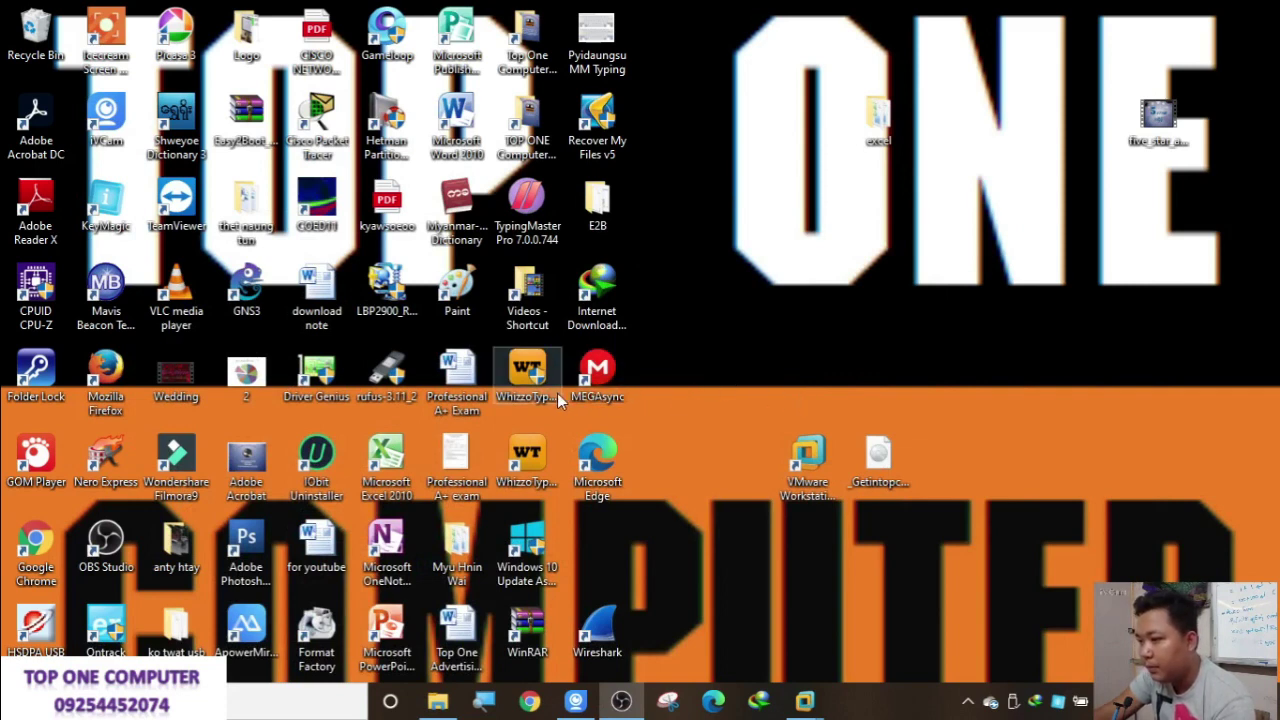
left_click(246, 118)
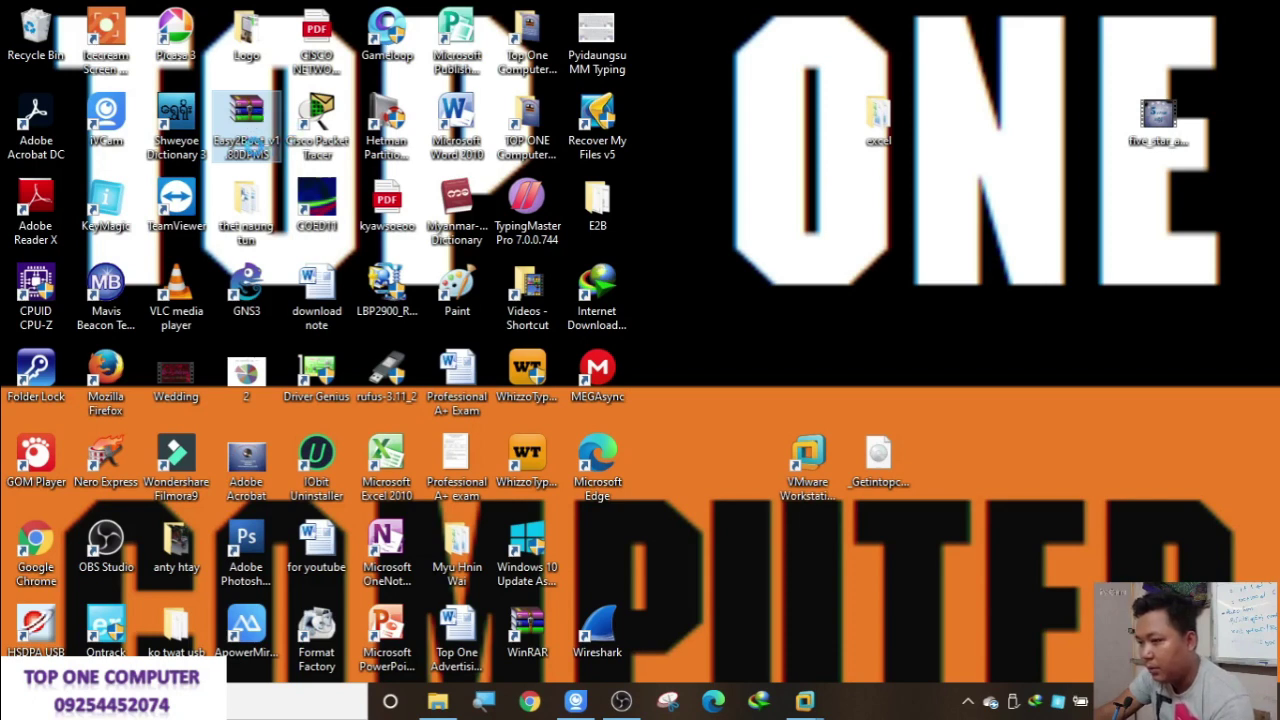
right_click(250, 122)
left_click(705, 207)
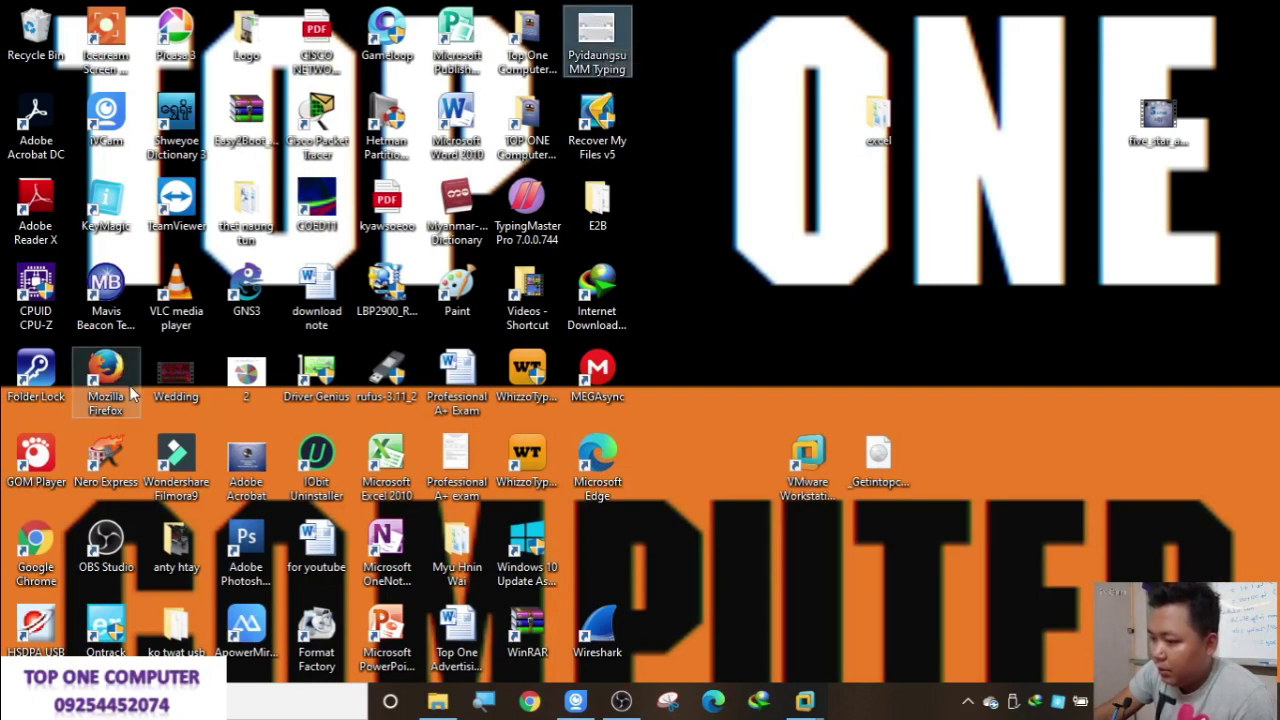
Step: Copy the Wedding video file from the host desktop
left_click(172, 378)
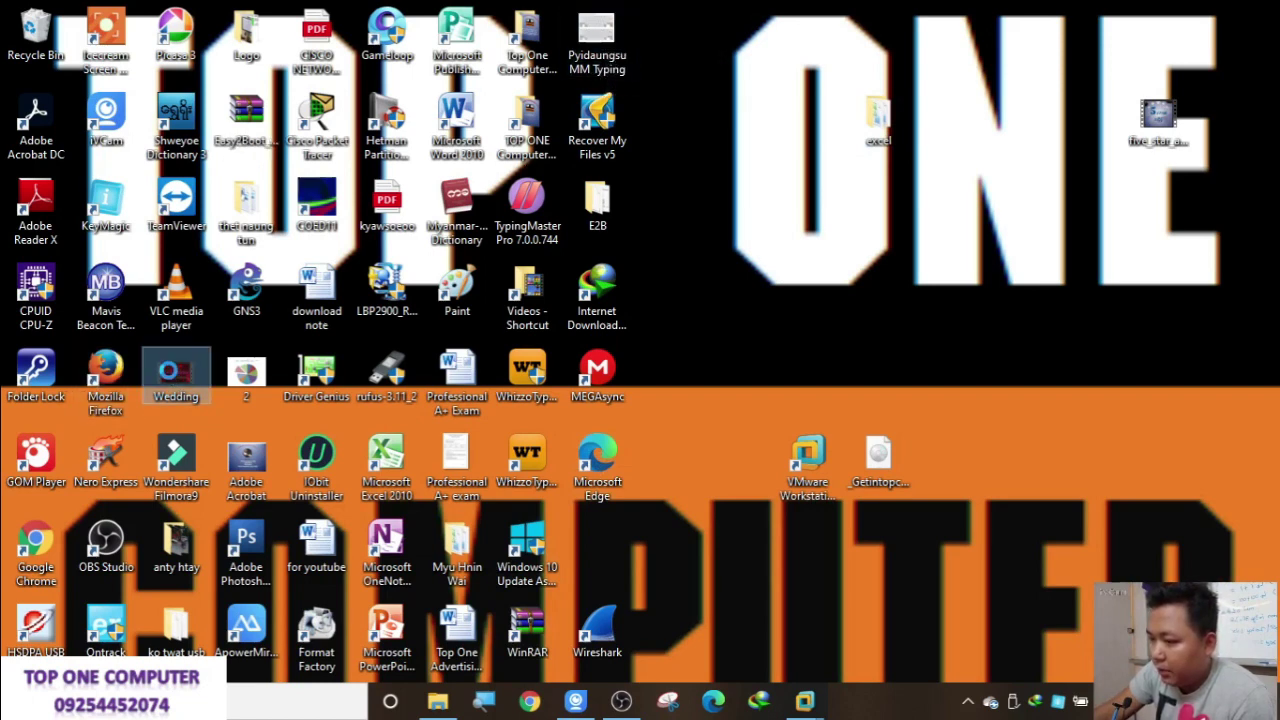
right_click(160, 378)
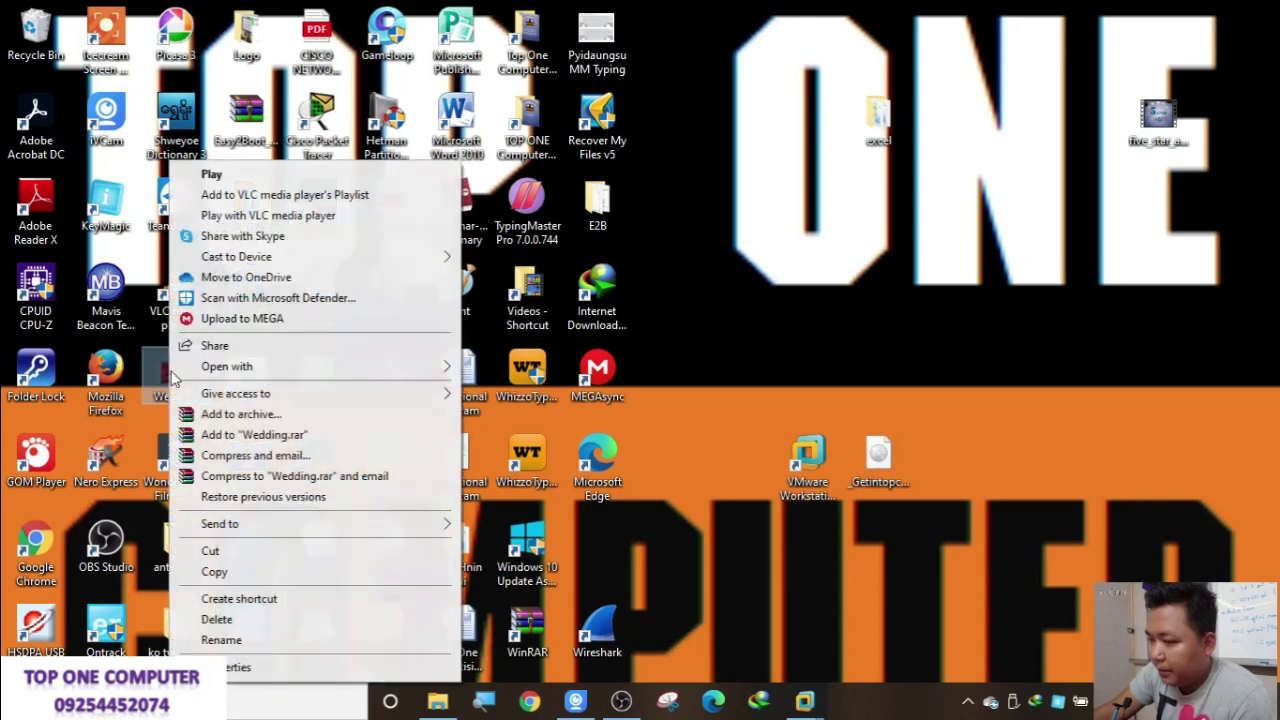
left_click(225, 570)
Step: Switch to VMware Workstation, show the Windows 10 x64 (2) virtual machine full screen, and paste the Wedding video onto its desktop
left_click(805, 701)
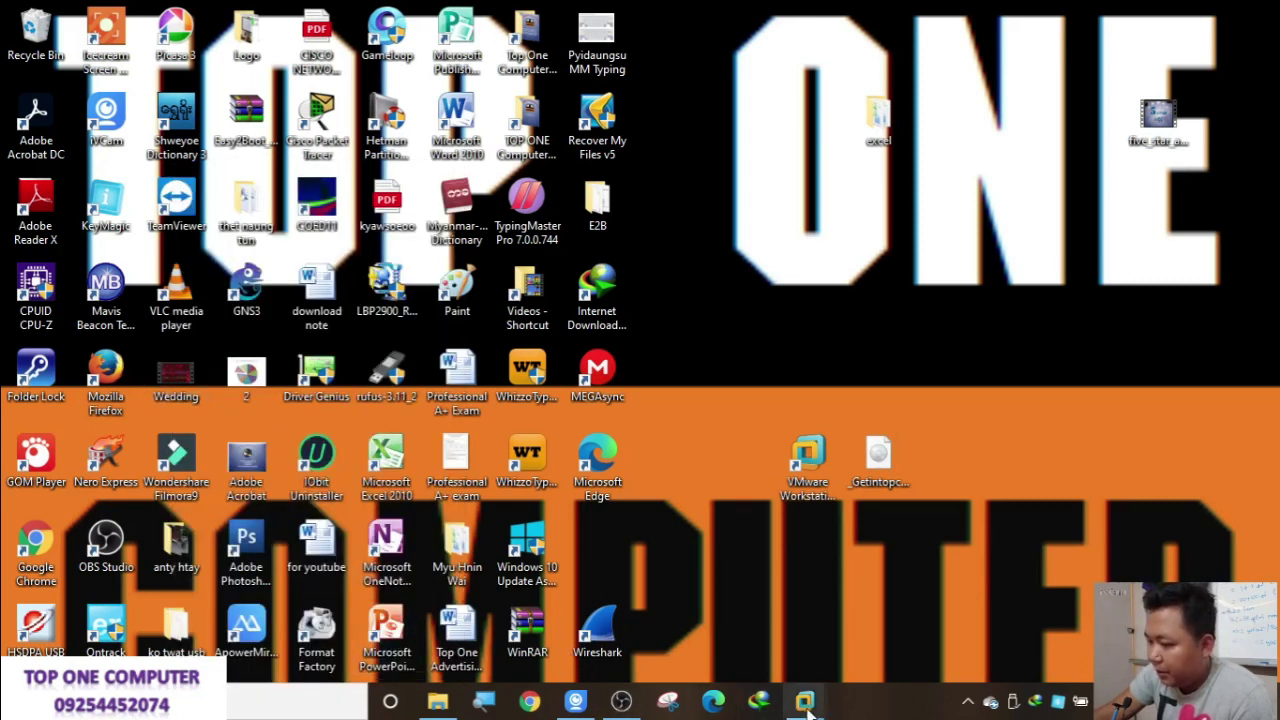
left_click(905, 609)
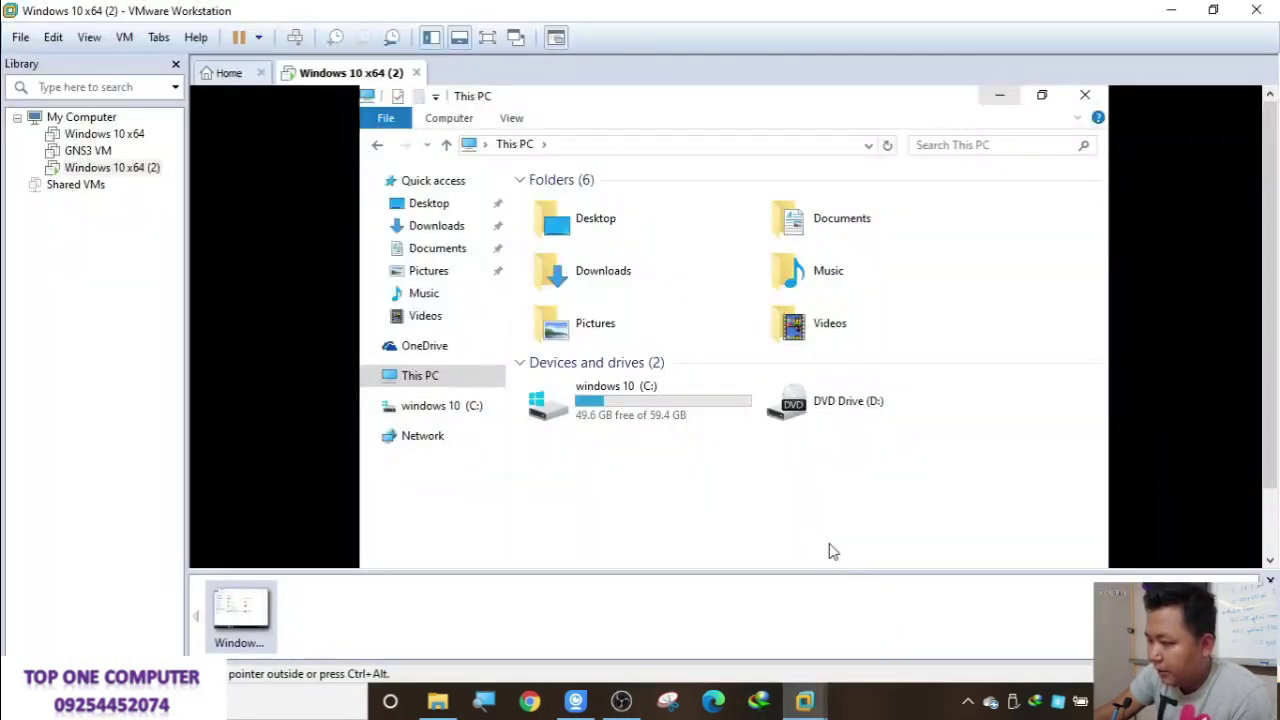
left_click(487, 38)
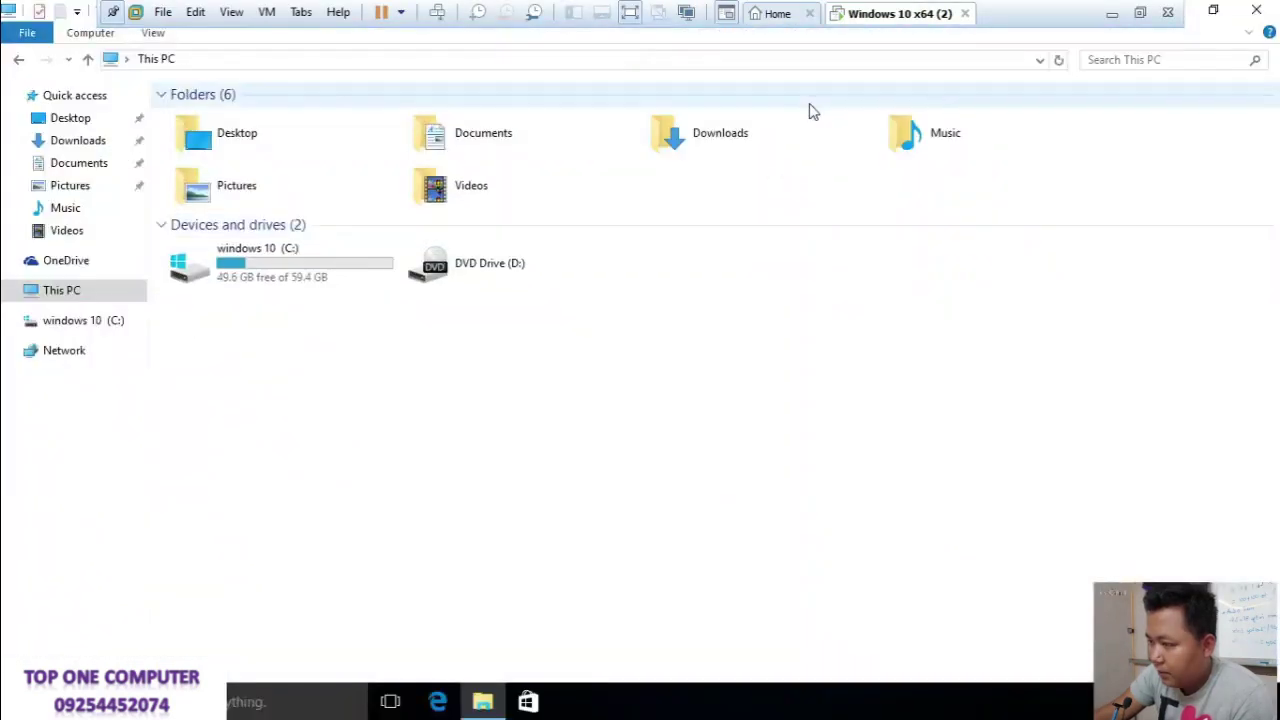
left_click(1256, 10)
right_click(684, 309)
left_click(718, 378)
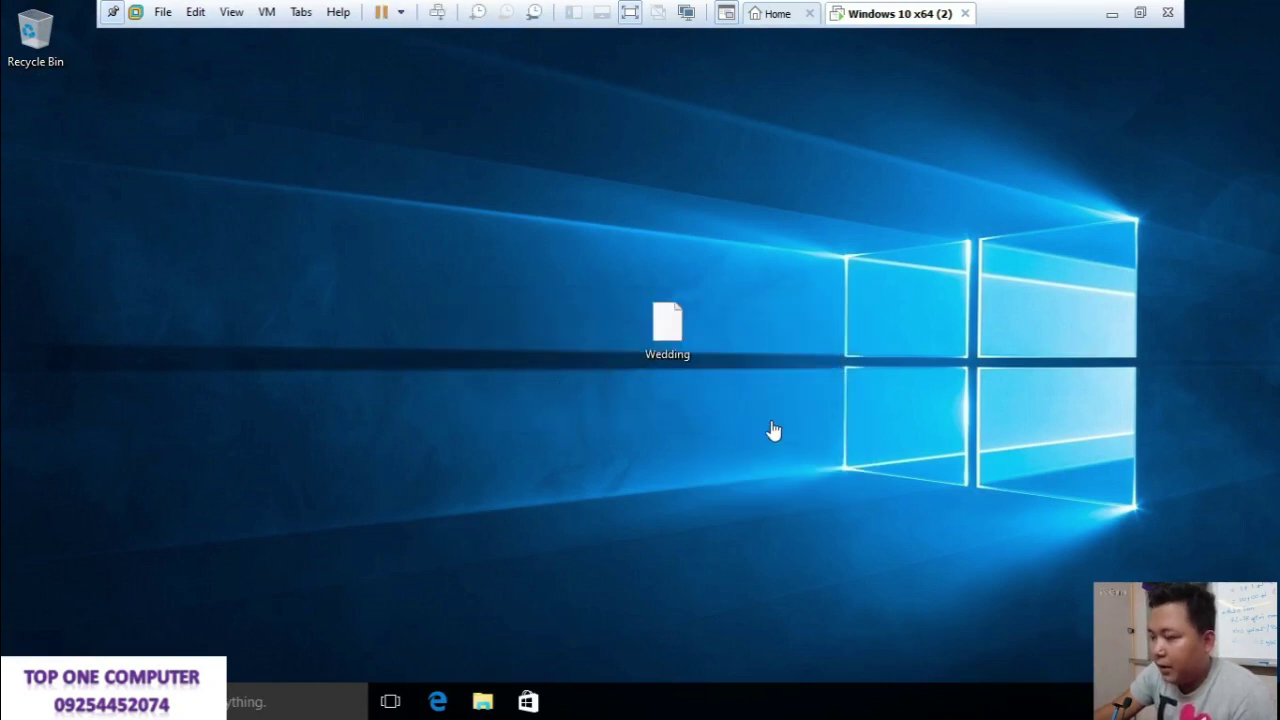
Step: Move the Wedding video to the desktop's icon column beneath the Recycle Bin and open it with Windows Media Player
left_click_drag(667, 362, 40, 238)
right_click(41, 243)
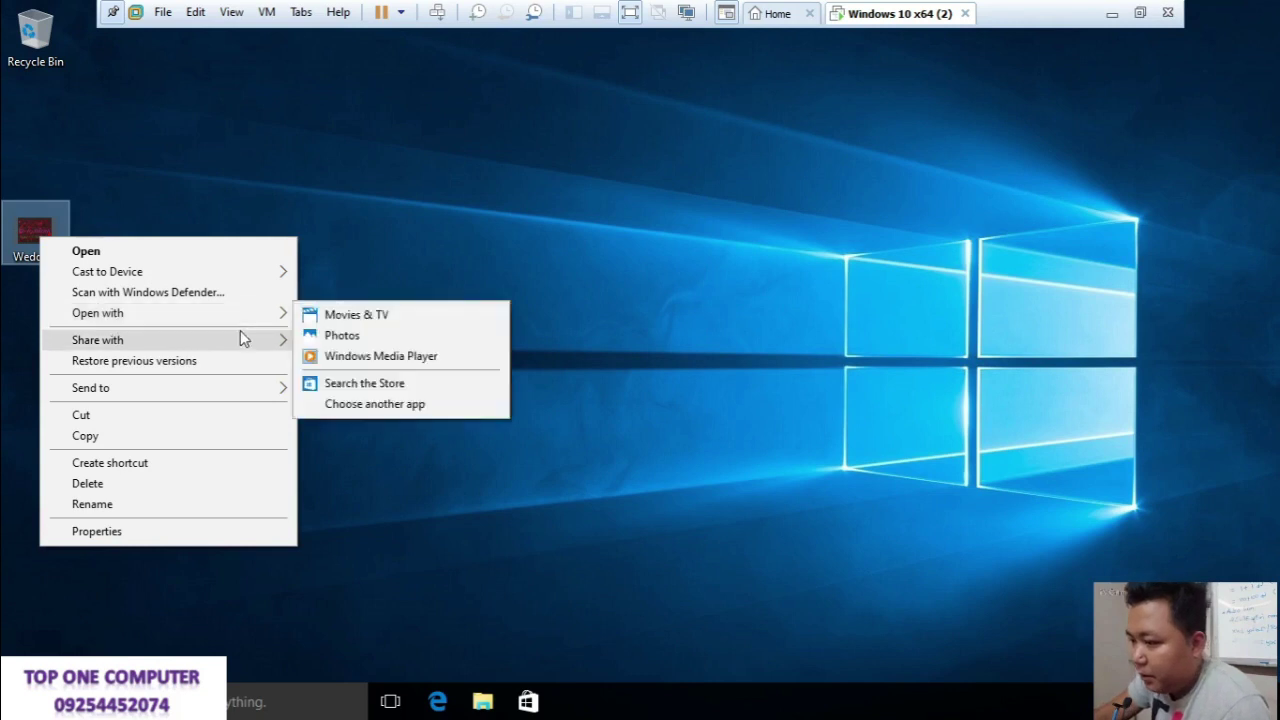
mouse_move(277, 318)
left_click(348, 357)
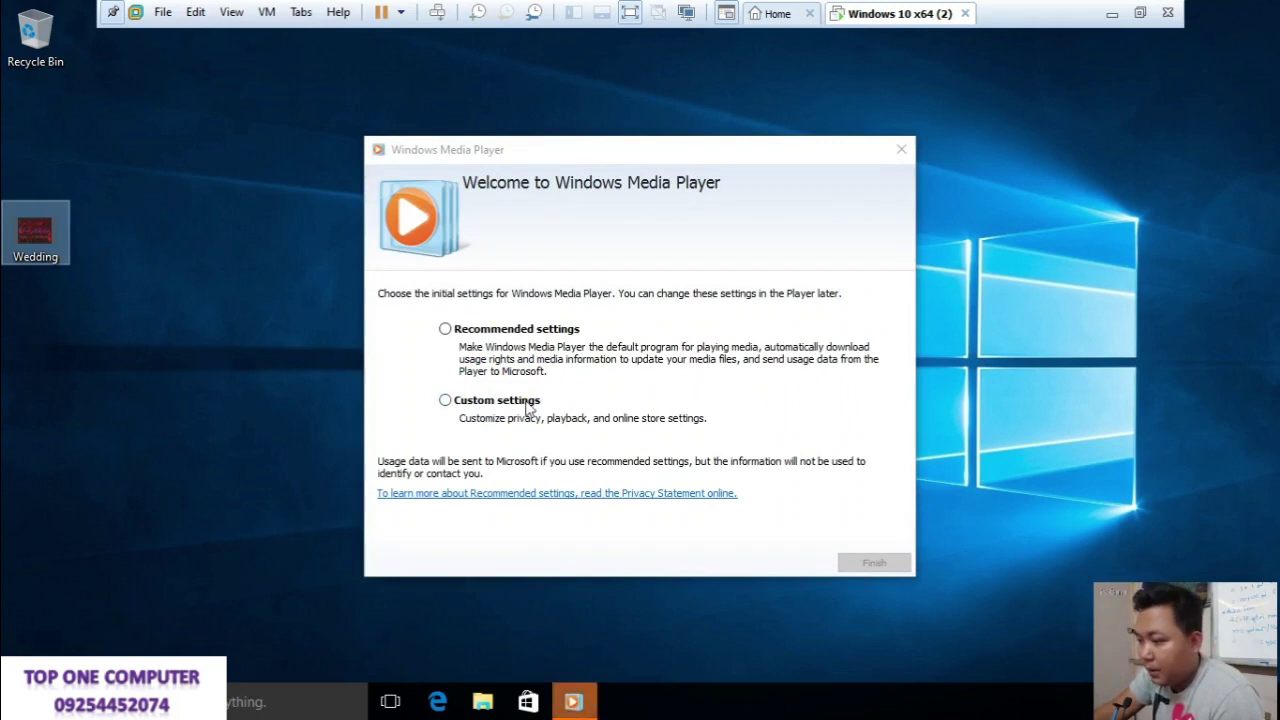
Step: Set up Windows Media Player with custom settings, keep the preset privacy options, and make it the default music and video player
left_click(527, 403)
left_click(858, 566)
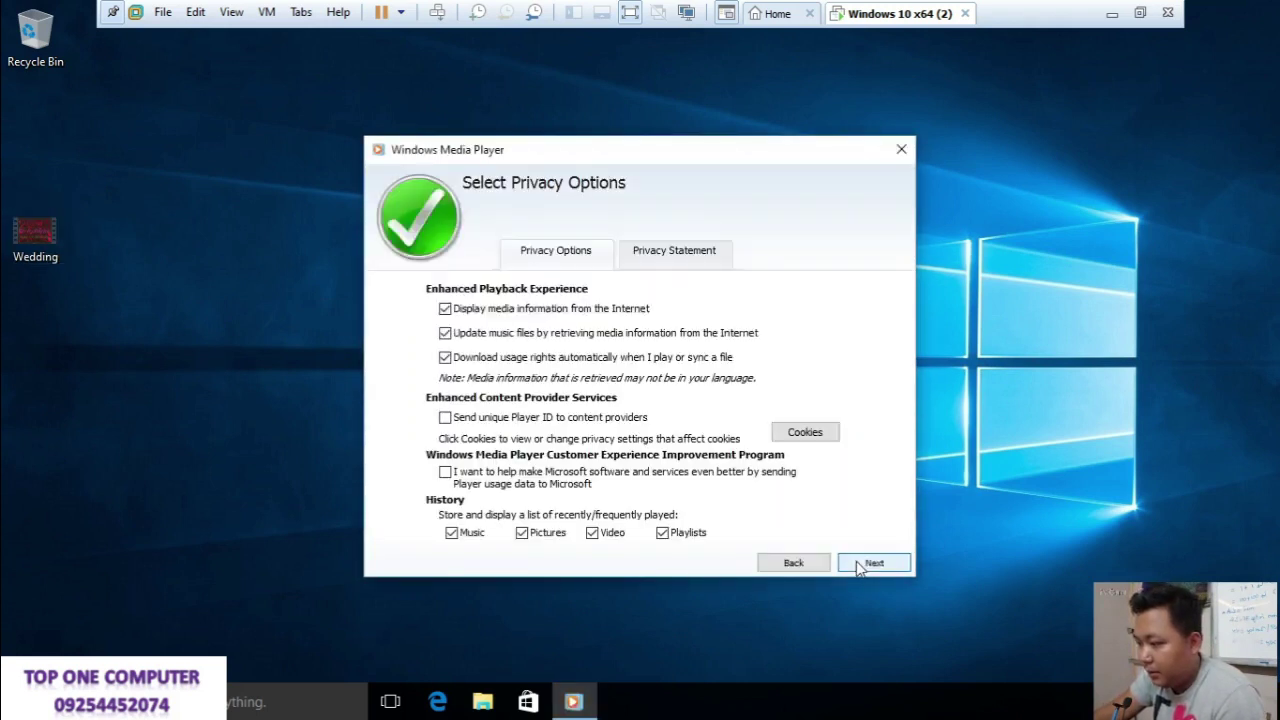
left_click(857, 565)
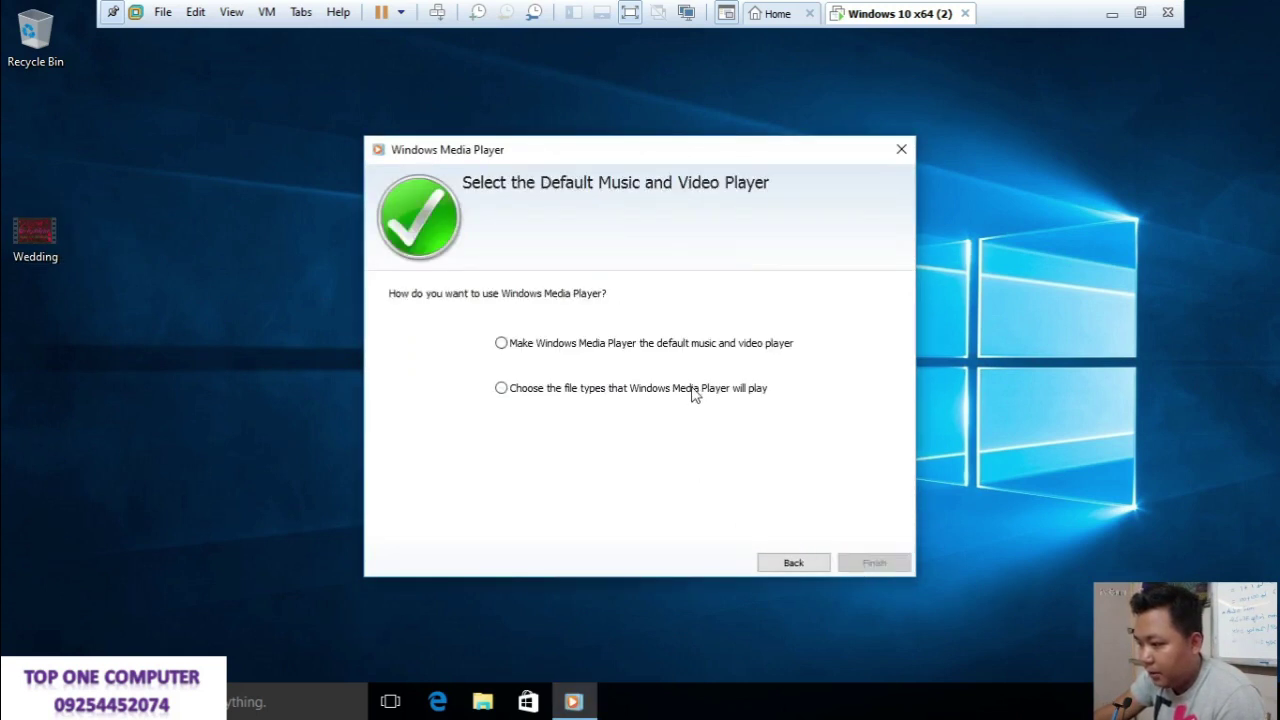
left_click(710, 348)
left_click(866, 566)
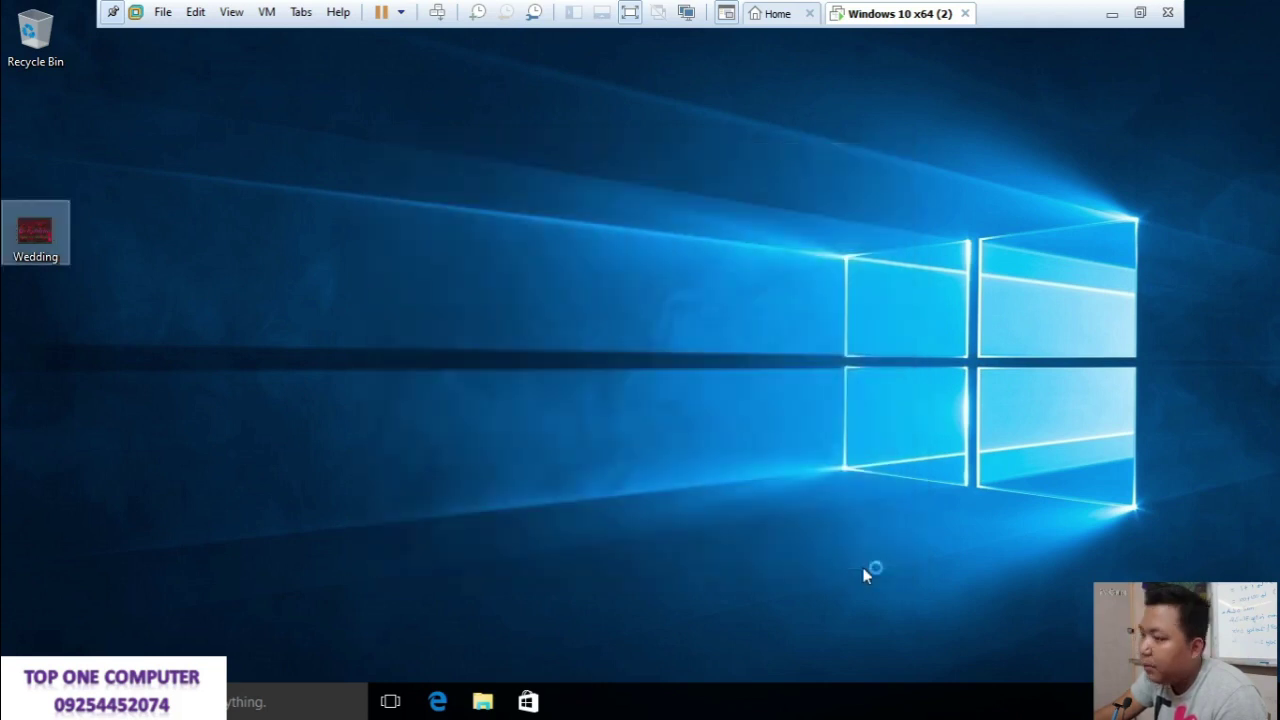
right_click(639, 328)
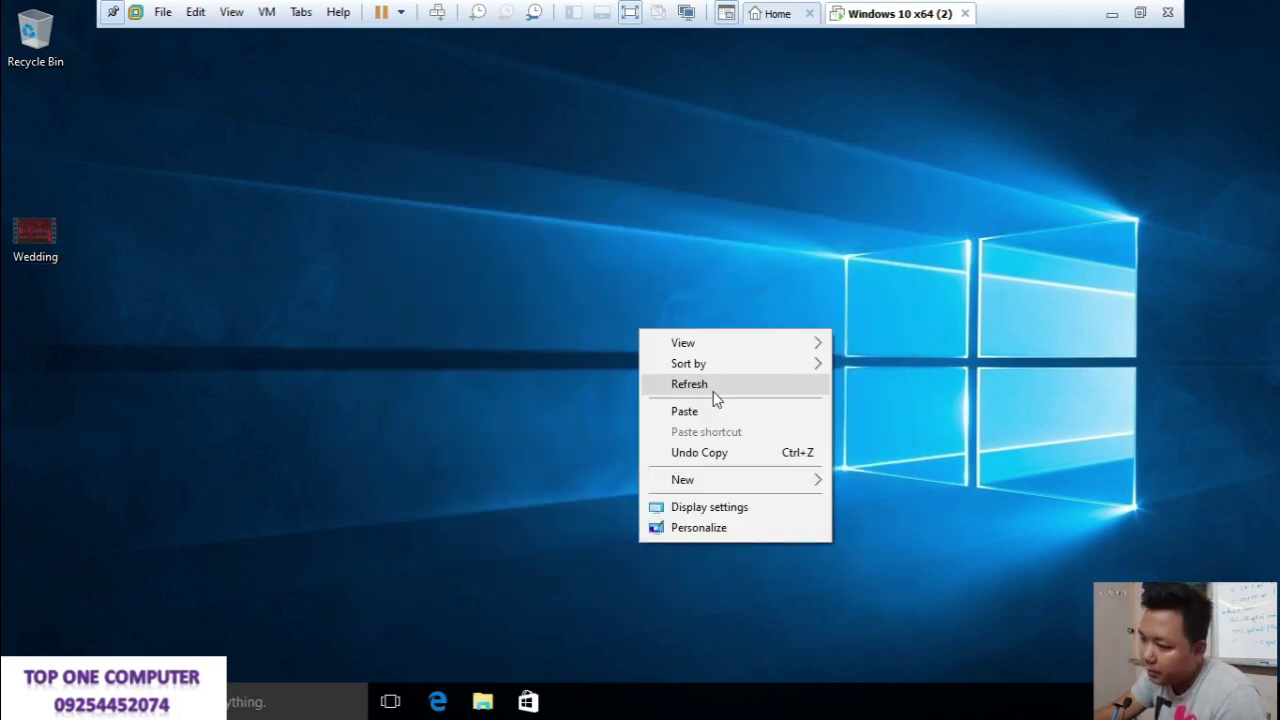
left_click(712, 385)
right_click(564, 312)
left_click(622, 357)
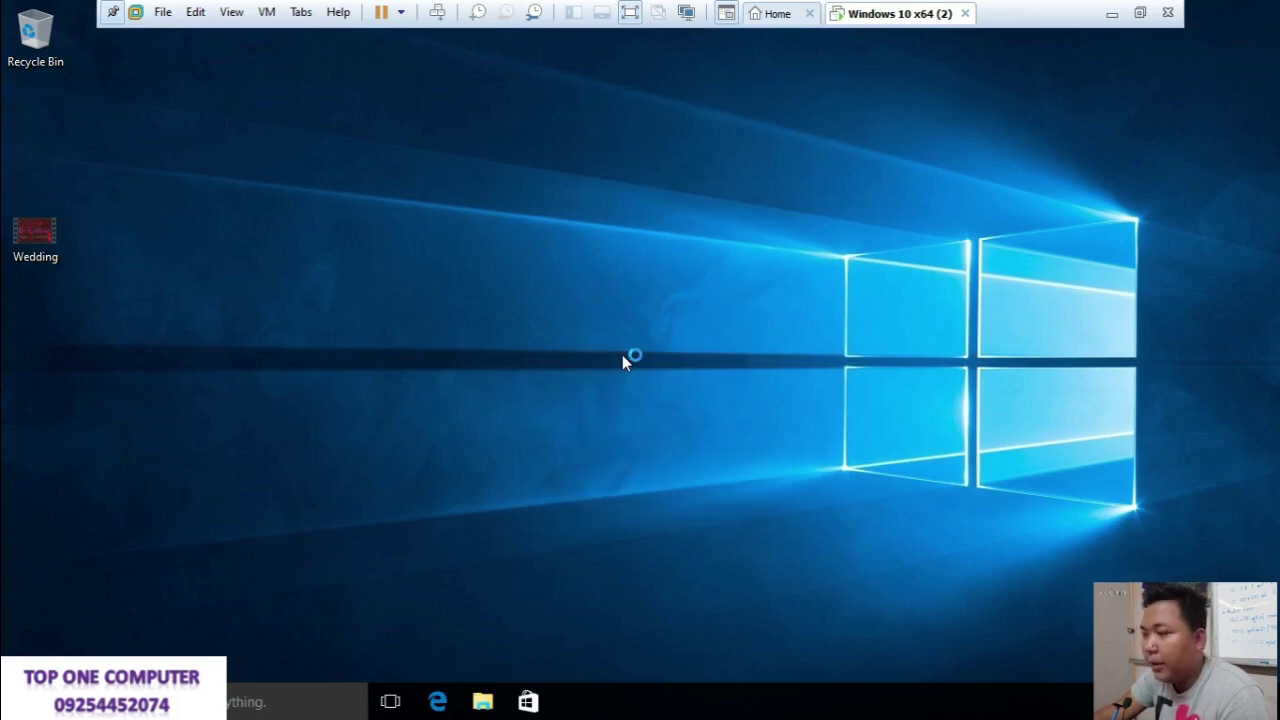
right_click(890, 24)
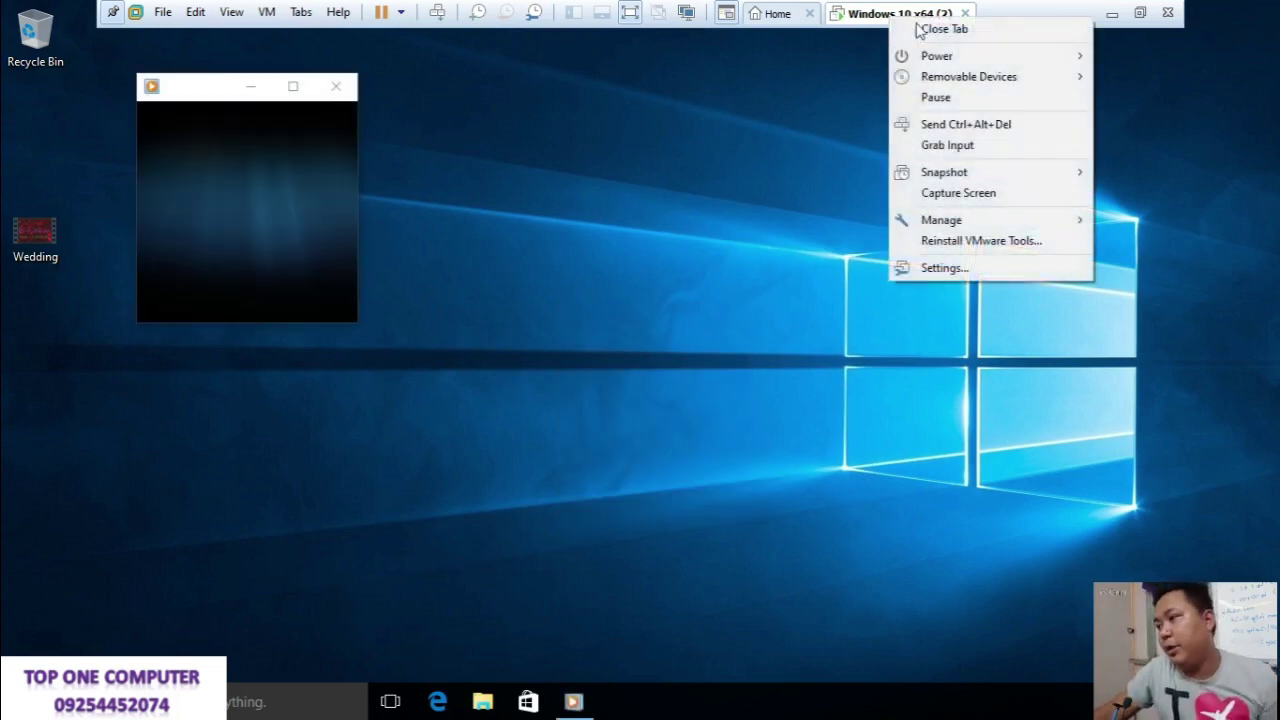
mouse_move(975, 78)
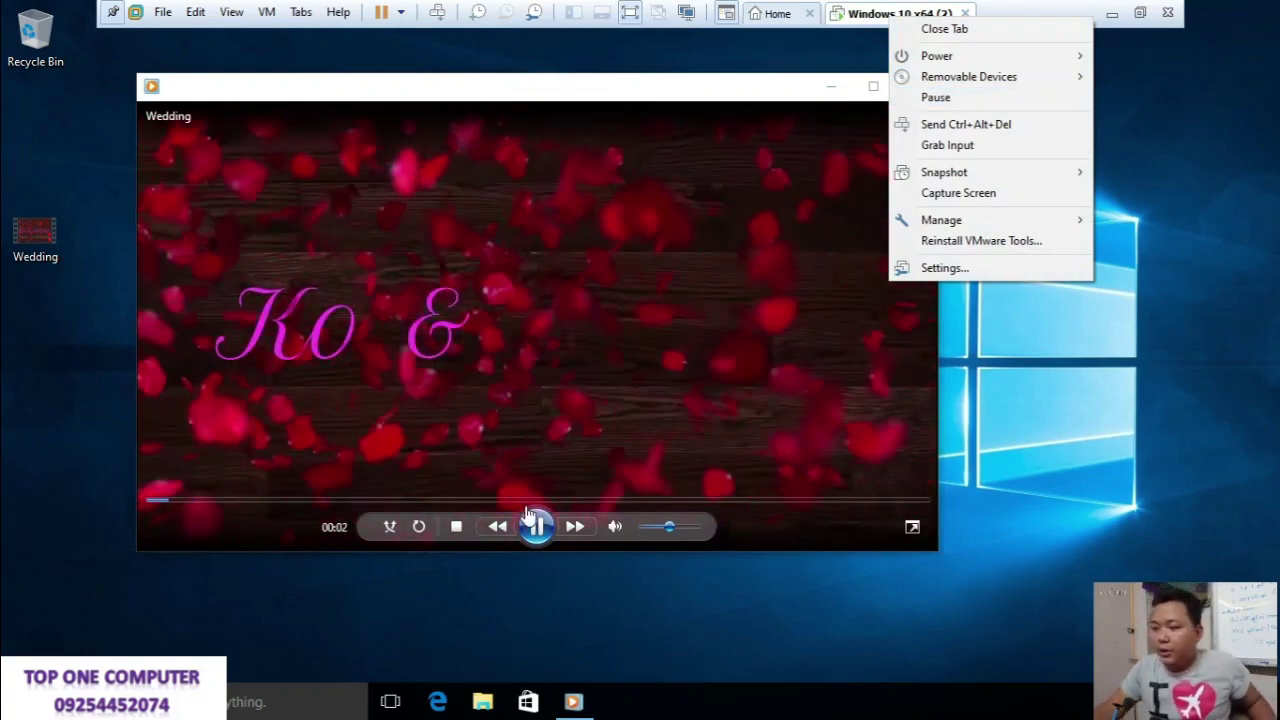
Step: Watch the Wedding video in Windows Media Player, maximize the player window, and close it
left_click(534, 524)
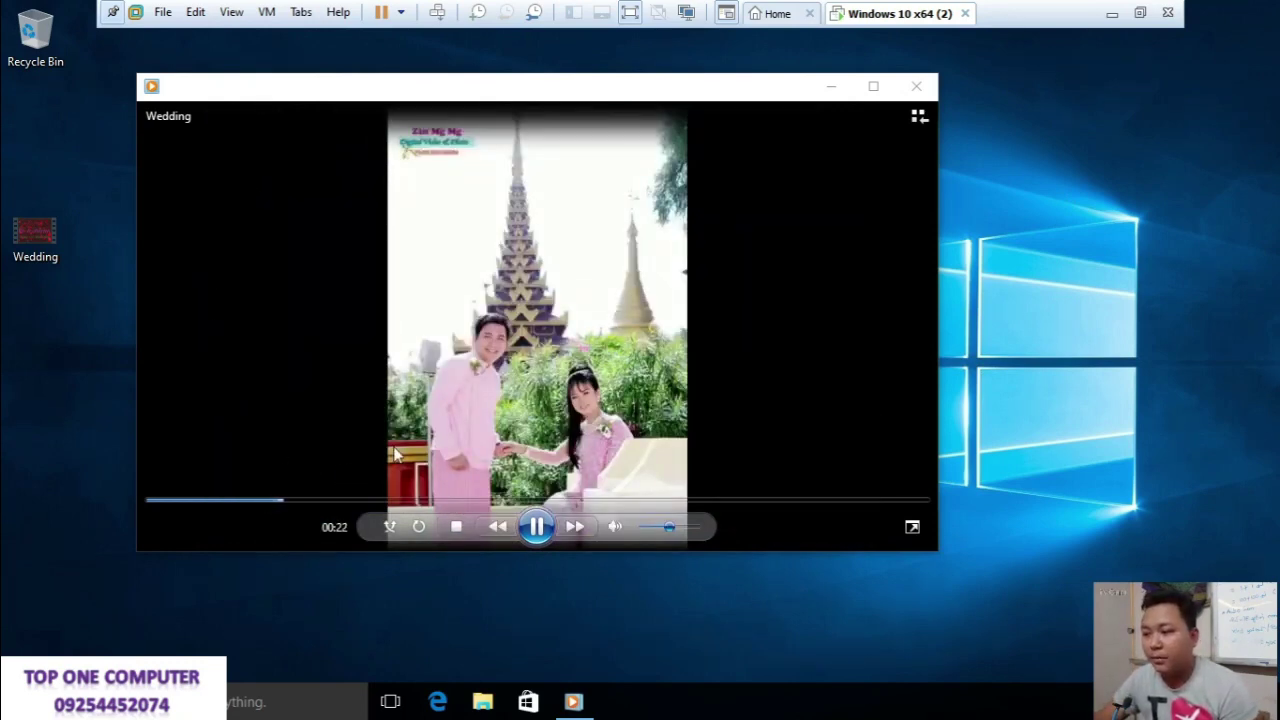
left_click(874, 86)
left_click(1256, 10)
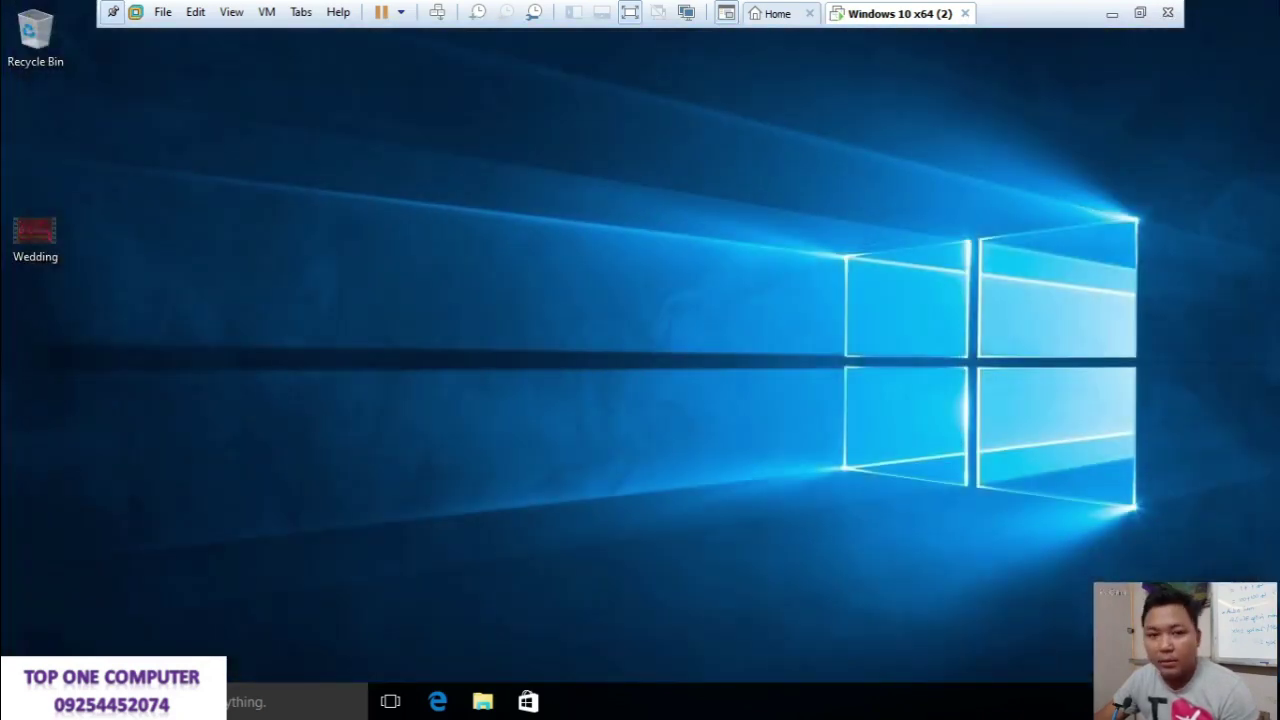
Step: Move the Wedding video icon directly below the Recycle Bin and refresh the virtual machine's desktop
left_click_drag(78, 232, 59, 97)
right_click(195, 184)
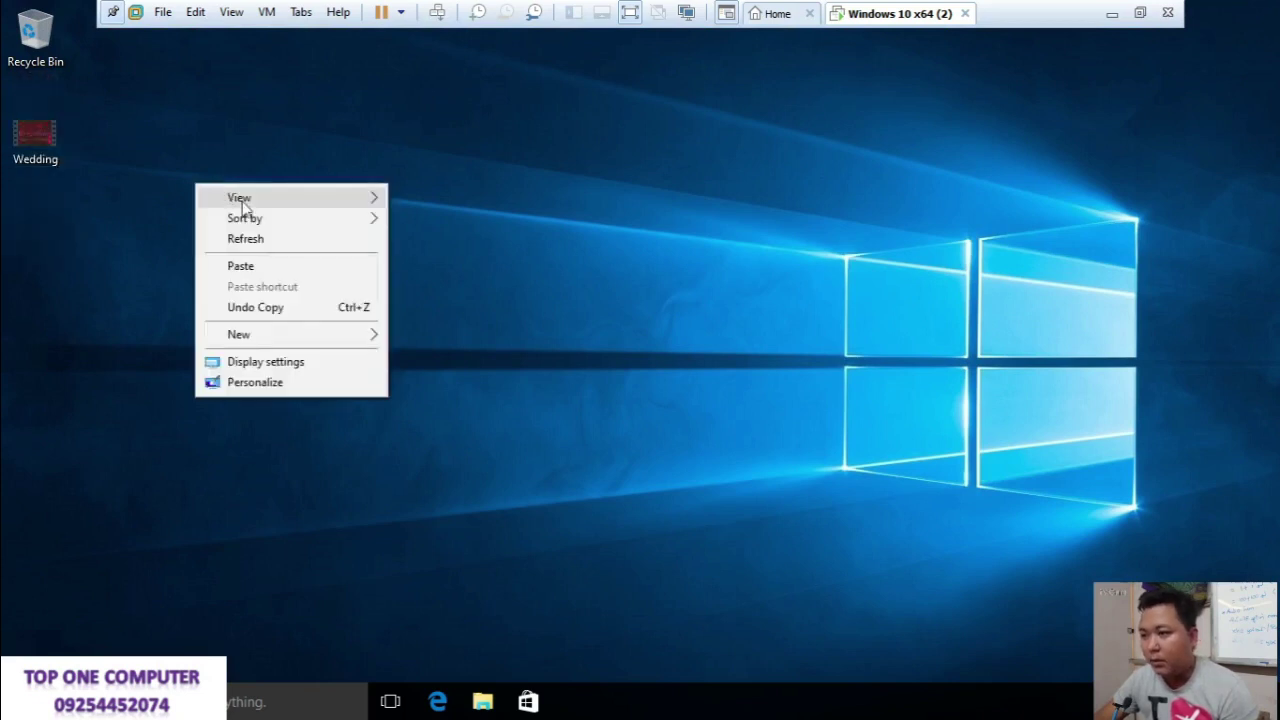
left_click(280, 243)
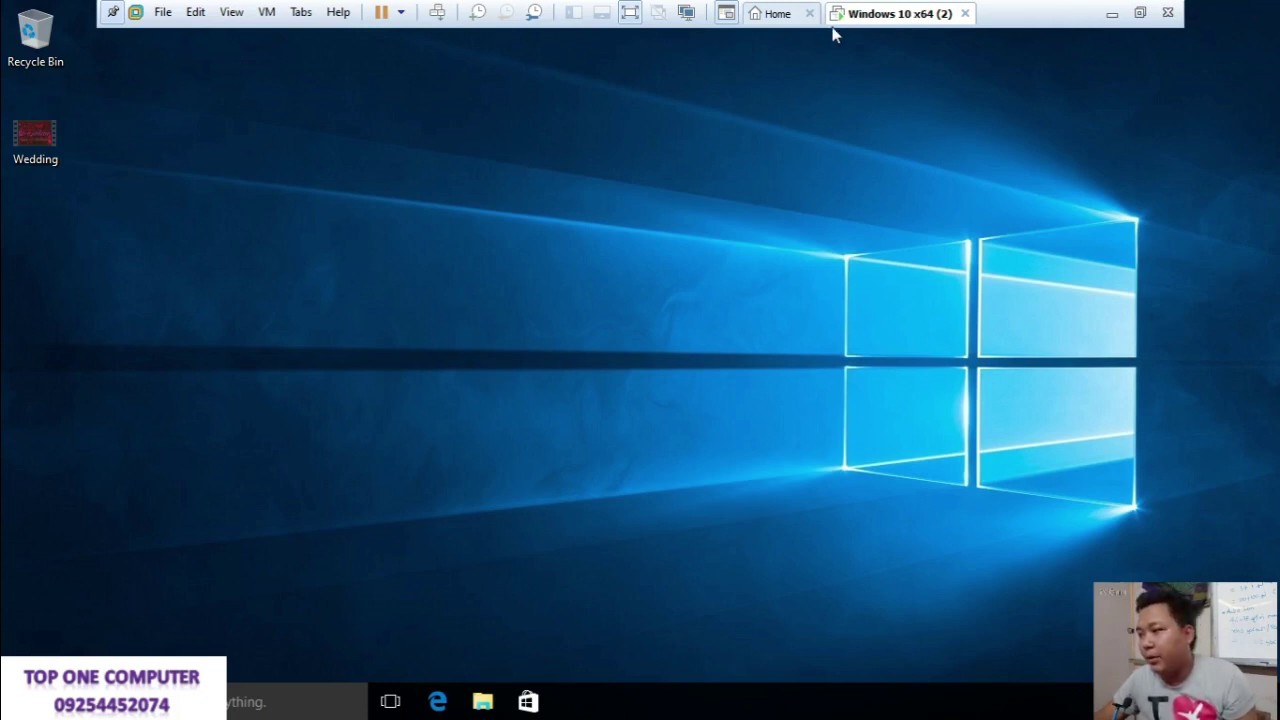
Step: Show the VMware Workstation home page with the library of virtual machines
left_click(779, 18)
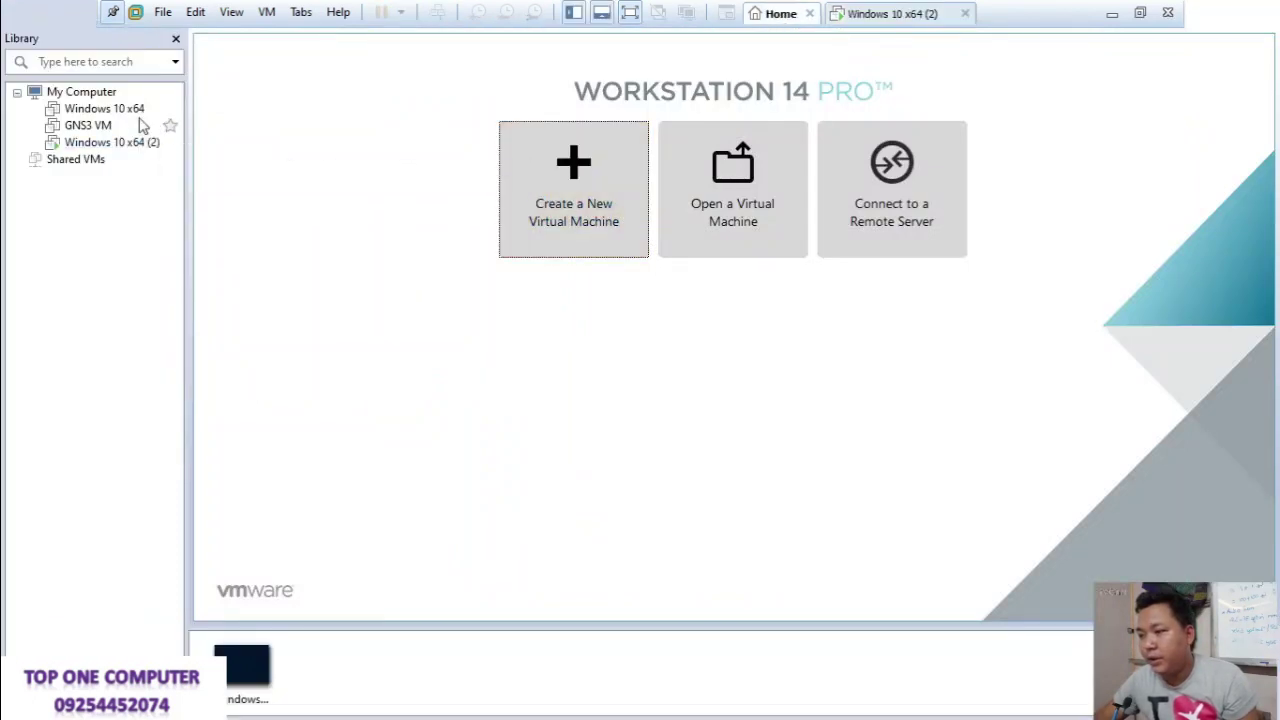